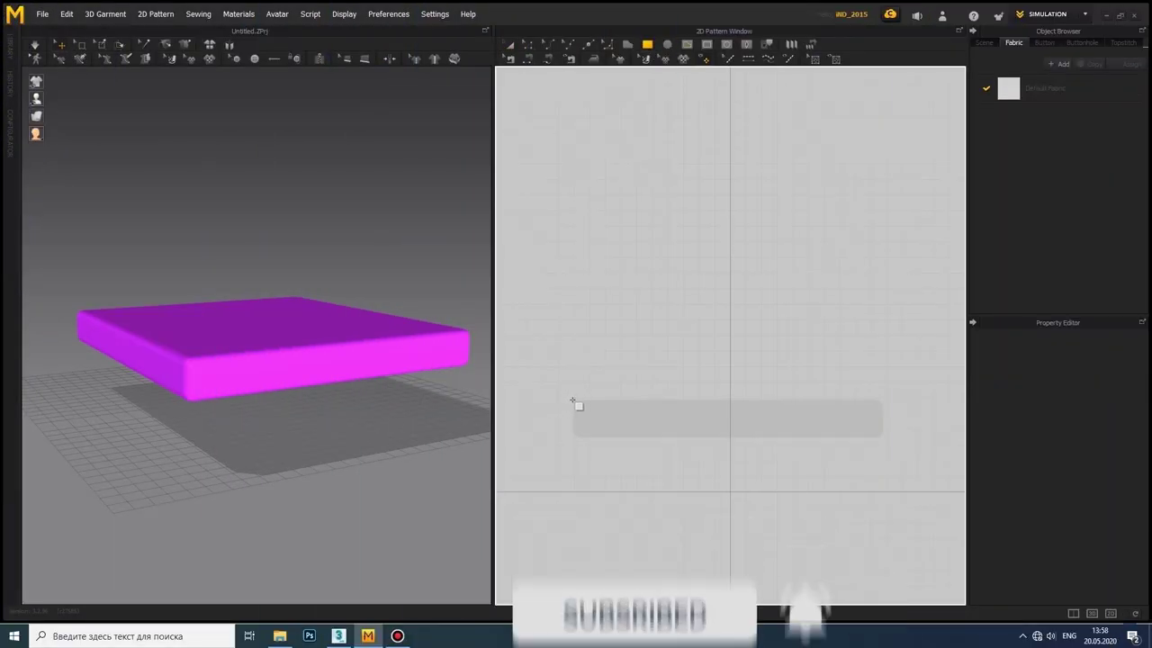
Step: Draw a long rectangle side-strip pattern and select it in the 3D view
drag(572, 400, 884, 440)
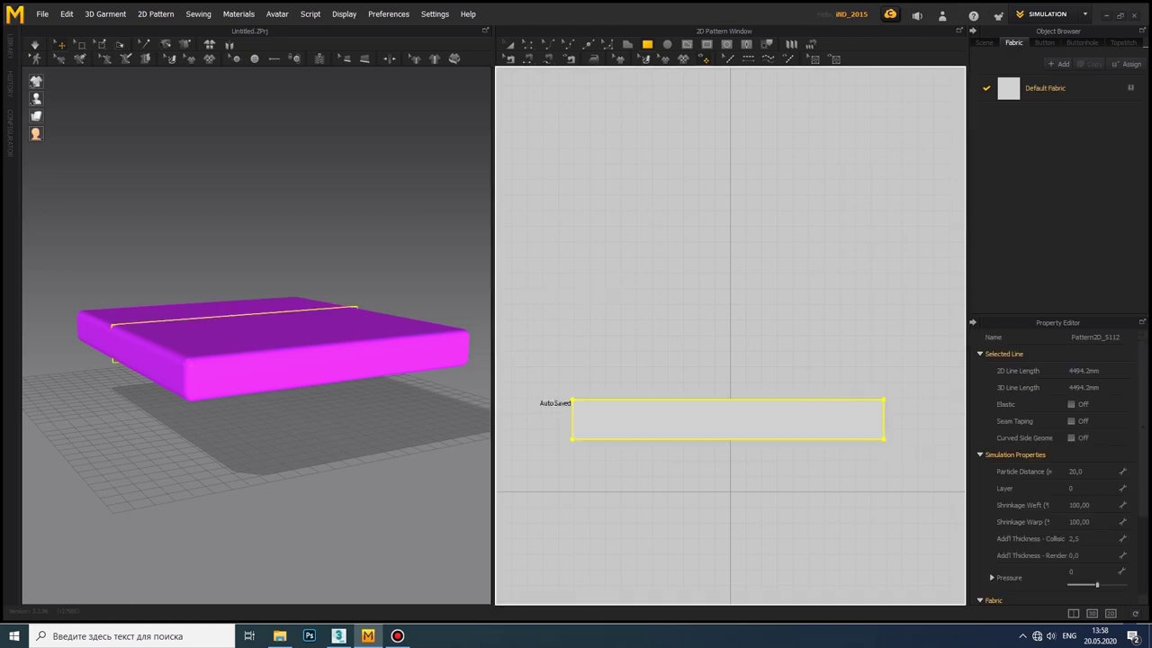
mouse_move(141, 378)
right_down()
mouse_move(273, 359)
mouse_move(264, 326)
mouse_move(159, 406)
mouse_move(266, 414)
right_up()
click(261, 334)
click(214, 356)
scroll(673, 441, down, 3)
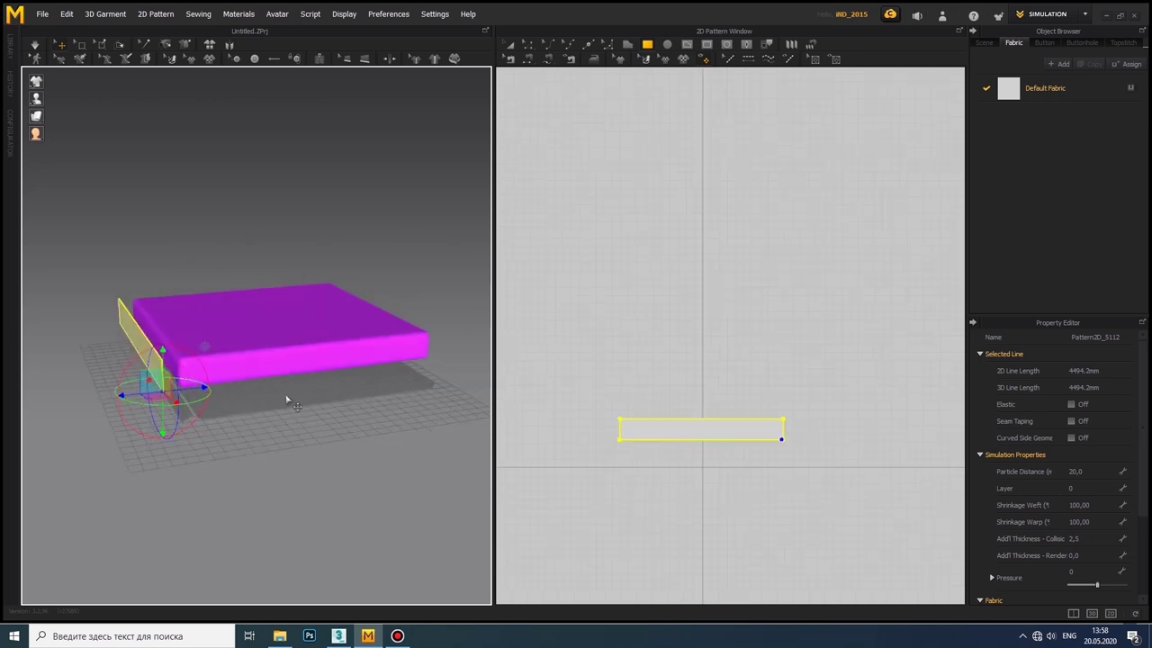
middle_drag(241, 398, 221, 393)
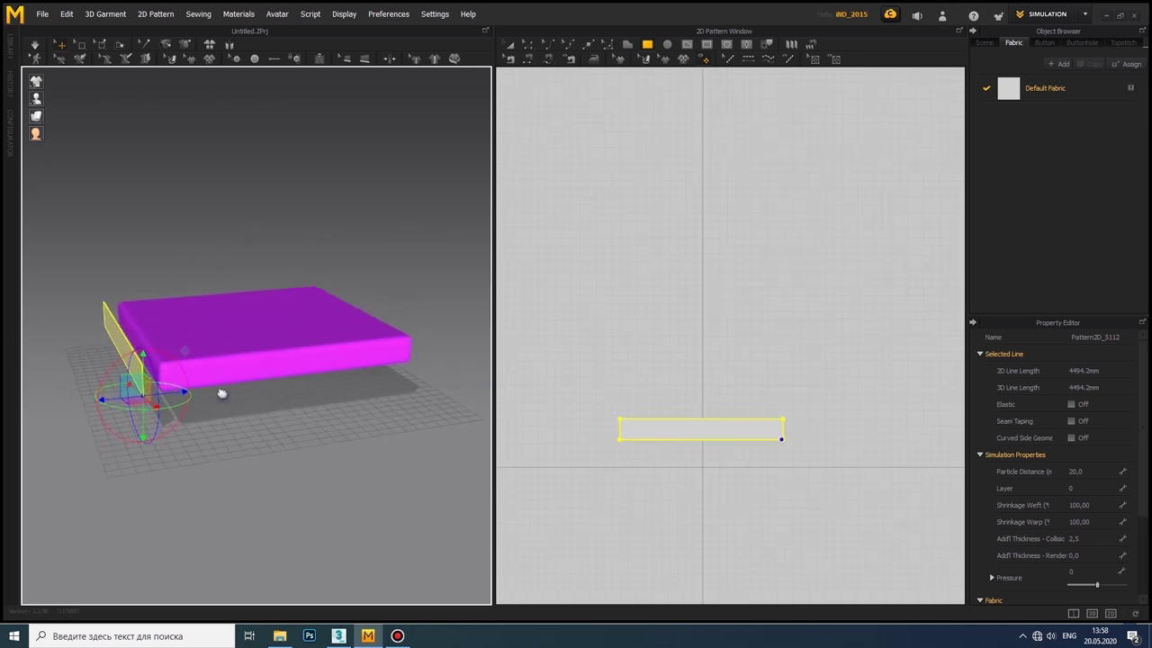
Step: Place a second copy of the strip and rotate it upright beside the box
click(889, 435)
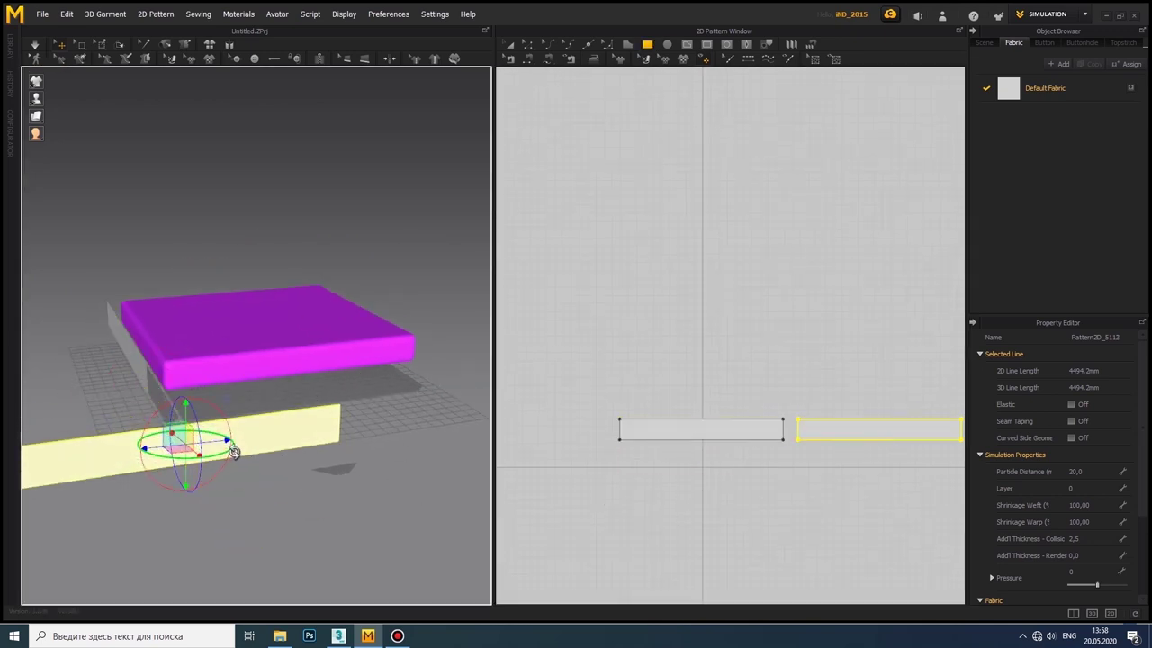
drag(226, 453, 186, 441)
mouse_move(185, 442)
right_down()
mouse_move(325, 342)
mouse_move(270, 396)
right_up()
scroll(270, 396, up, 3)
Step: Place a third copy of the strip pattern next to the others
right_drag(783, 439, 667, 439)
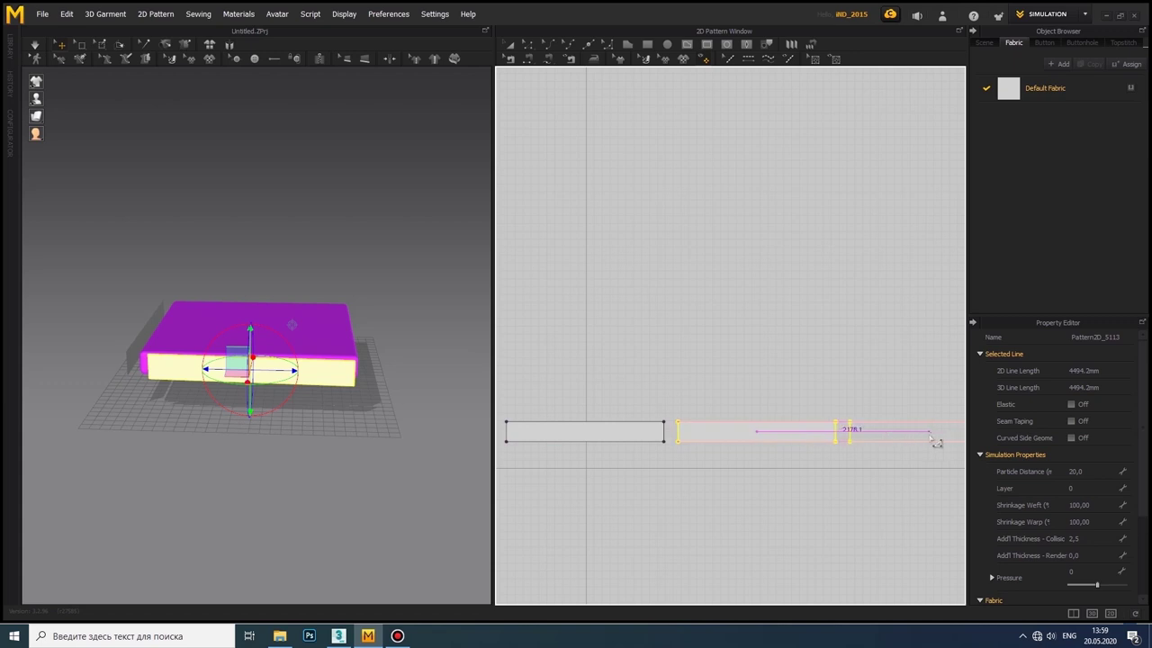
click(936, 442)
right_drag(303, 475, 94, 430)
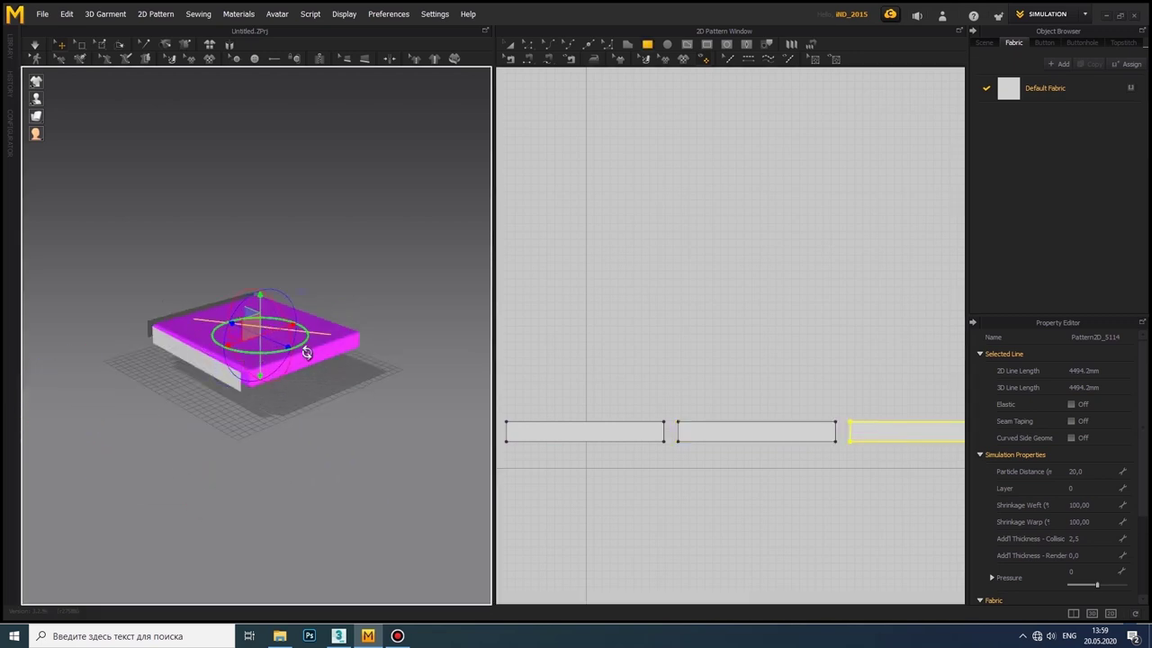
mouse_move(312, 367)
right_down()
mouse_move(307, 445)
mouse_move(342, 423)
right_up()
scroll(308, 444, up, 5)
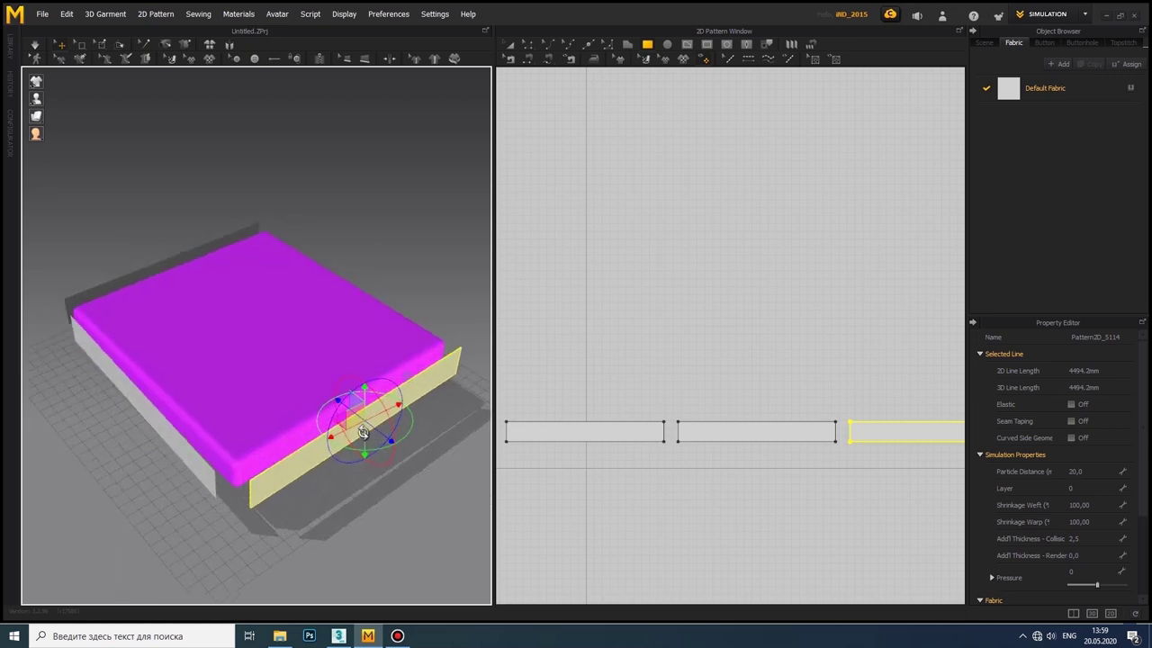
scroll(135, 486, up, 5)
scroll(625, 477, up, 3)
Step: Paste a fourth strip copy and move it next to the box
right_drag(625, 477, 562, 577)
key(ctrl+v)
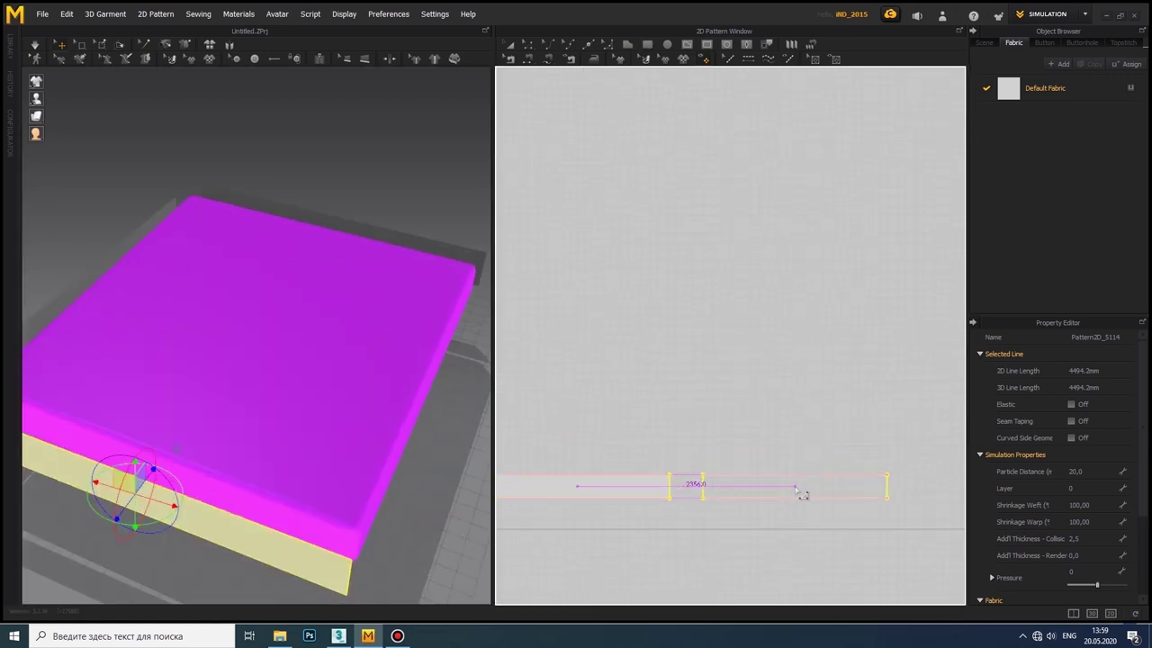
click(801, 493)
scroll(257, 333, down, 5)
right_drag(257, 333, 78, 360)
drag(77, 360, 374, 438)
right_drag(374, 438, 280, 460)
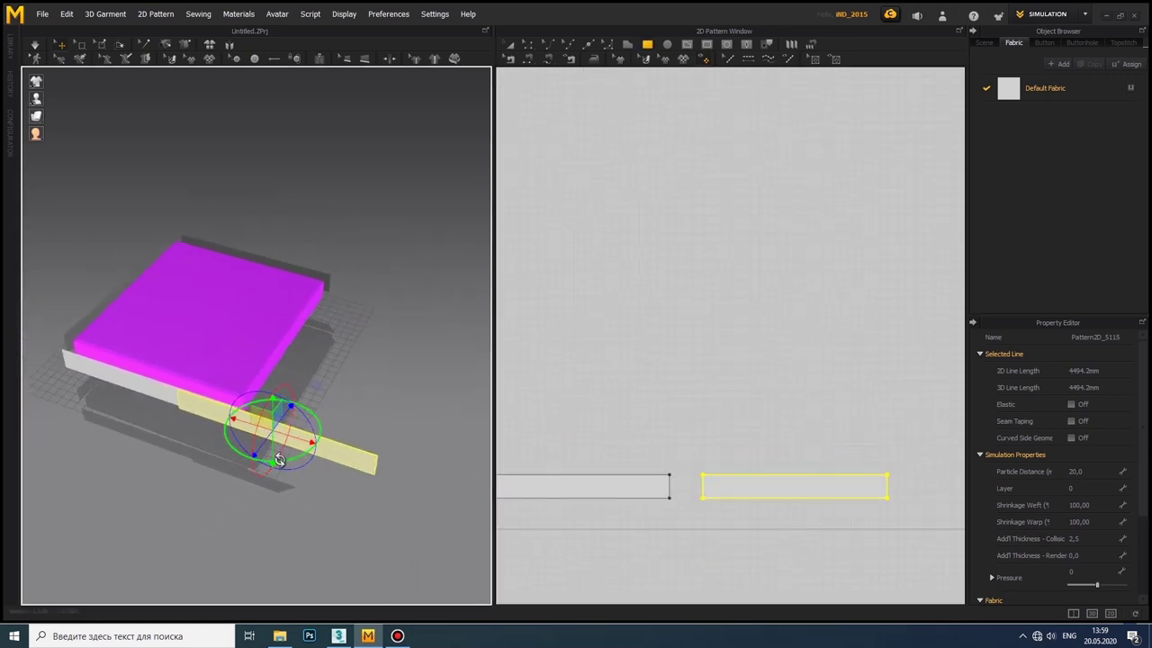
Step: Rotate the fourth strip upright and slide it against the box side
drag(279, 460, 340, 417)
right_drag(339, 417, 219, 450)
drag(218, 450, 244, 424)
right_drag(244, 424, 351, 336)
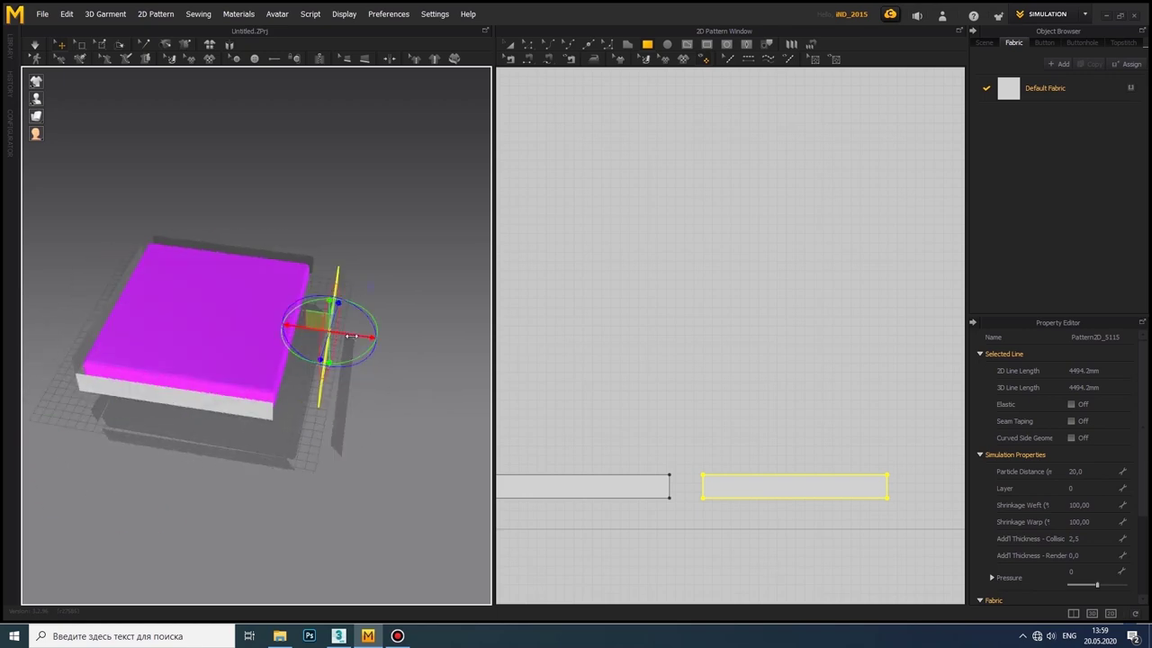
drag(351, 336, 333, 336)
scroll(630, 423, up, 2)
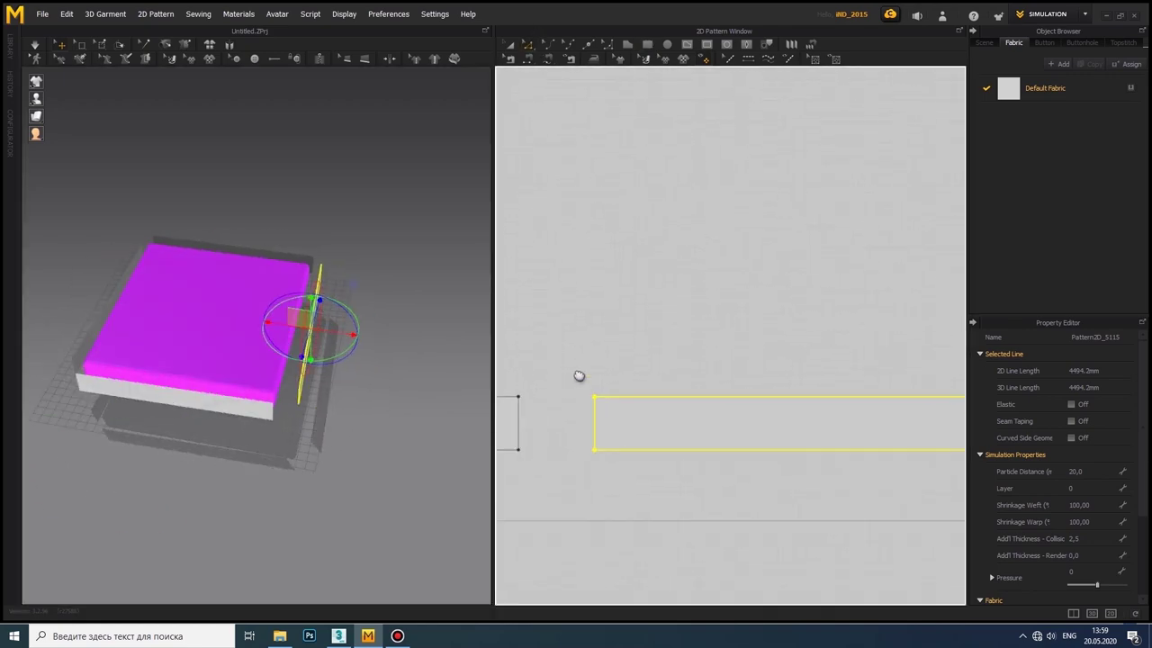
scroll(579, 376, down, 2)
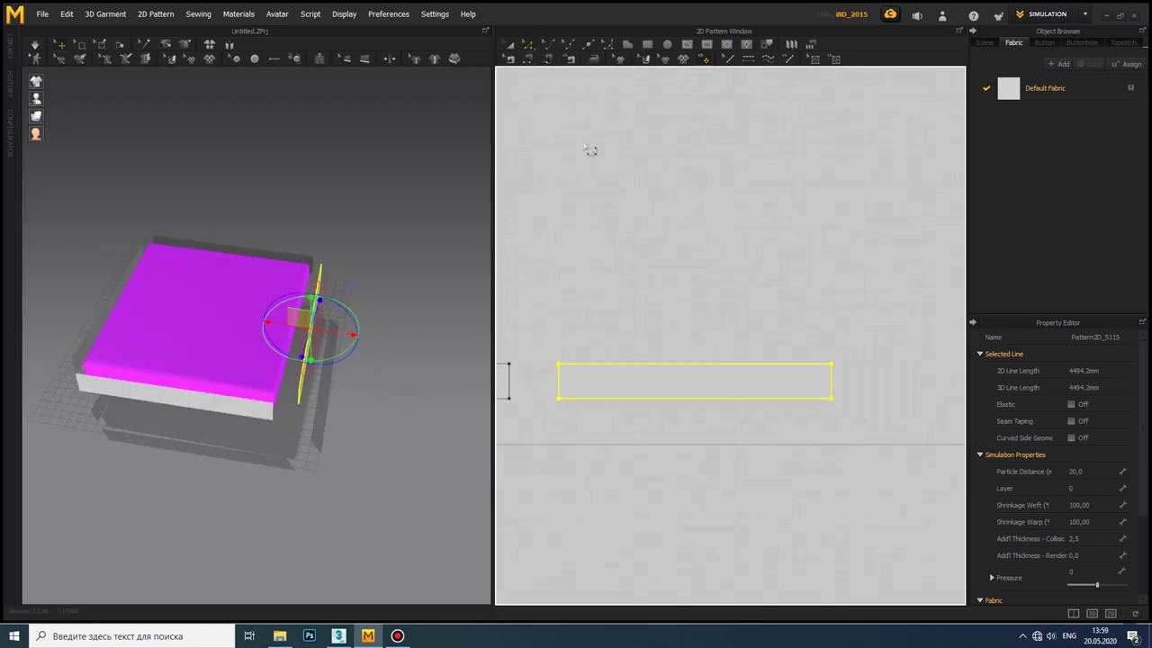
Step: Move the end corner points of the first side strips to angle their ends
click(570, 364)
scroll(571, 398, up, 3)
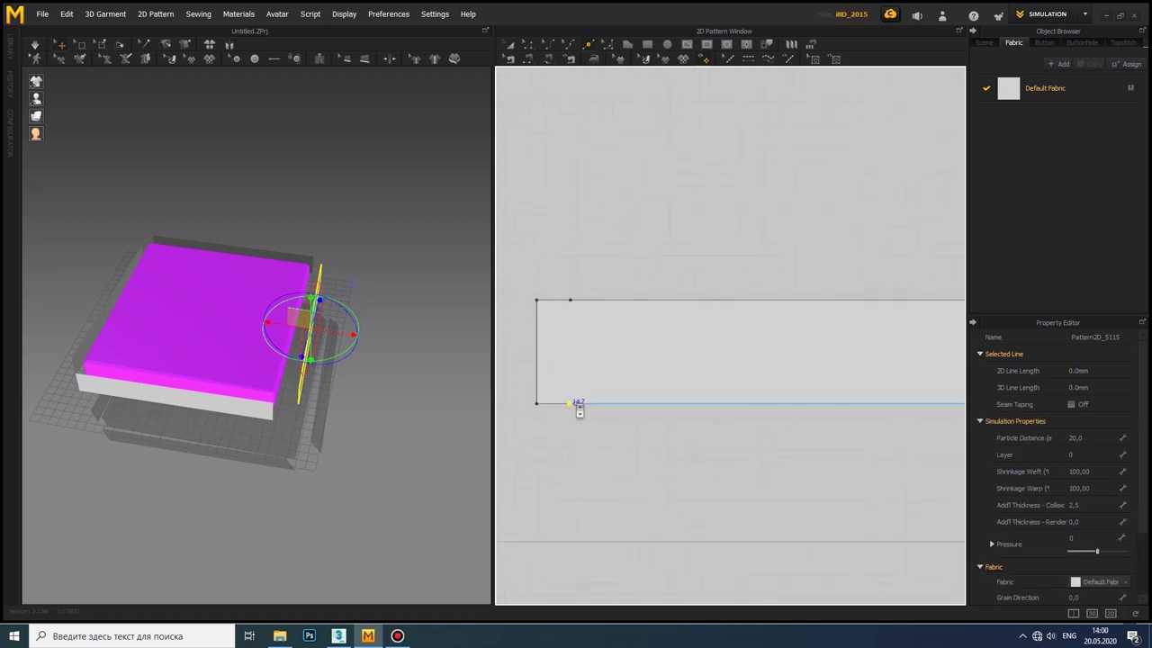
scroll(731, 382, down, 1)
scroll(733, 324, down, 3)
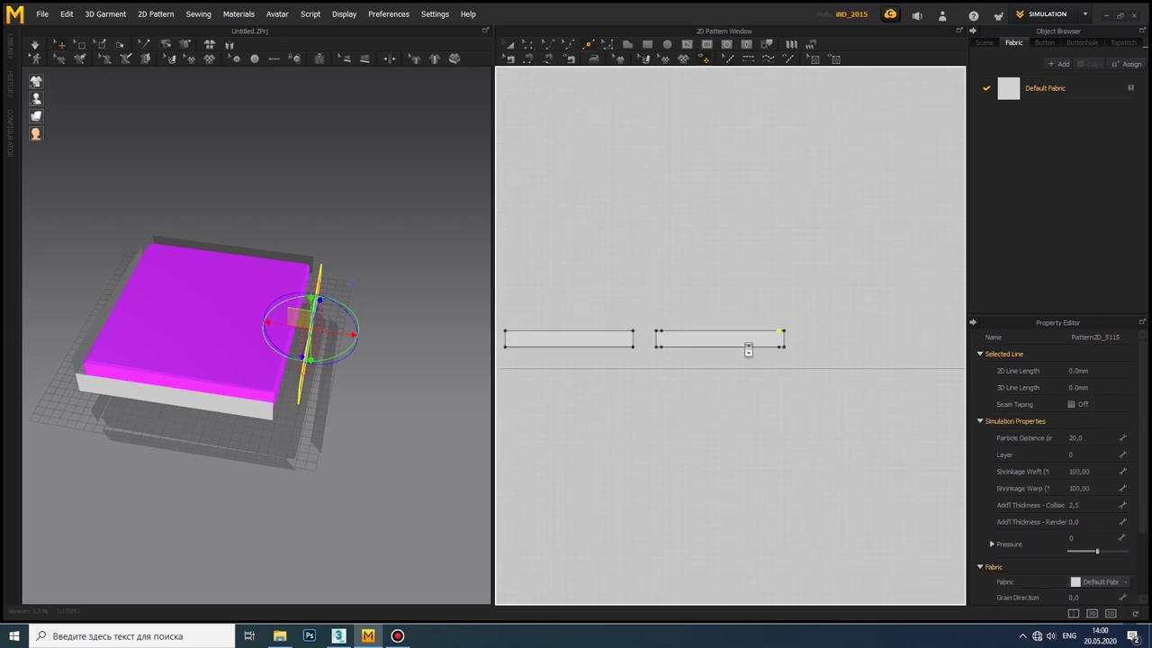
scroll(600, 330, up, 3)
click(599, 333)
scroll(581, 405, up, 2)
right_drag(577, 418, 661, 342)
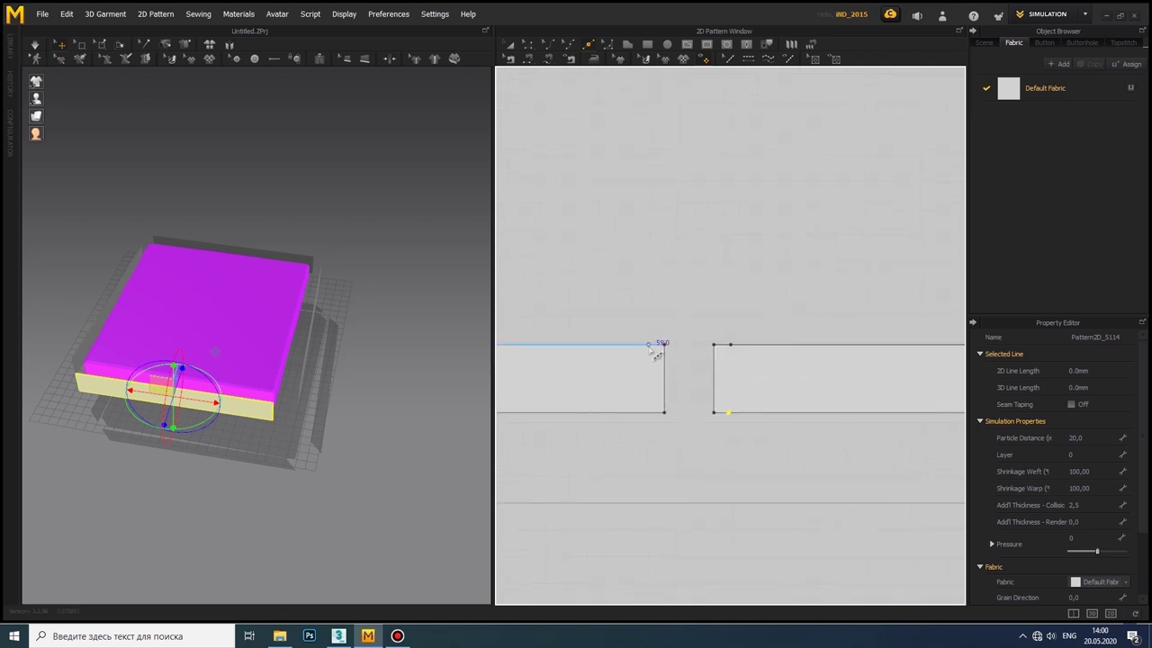
click(661, 342)
right_drag(759, 401, 664, 446)
scroll(573, 360, down, 2)
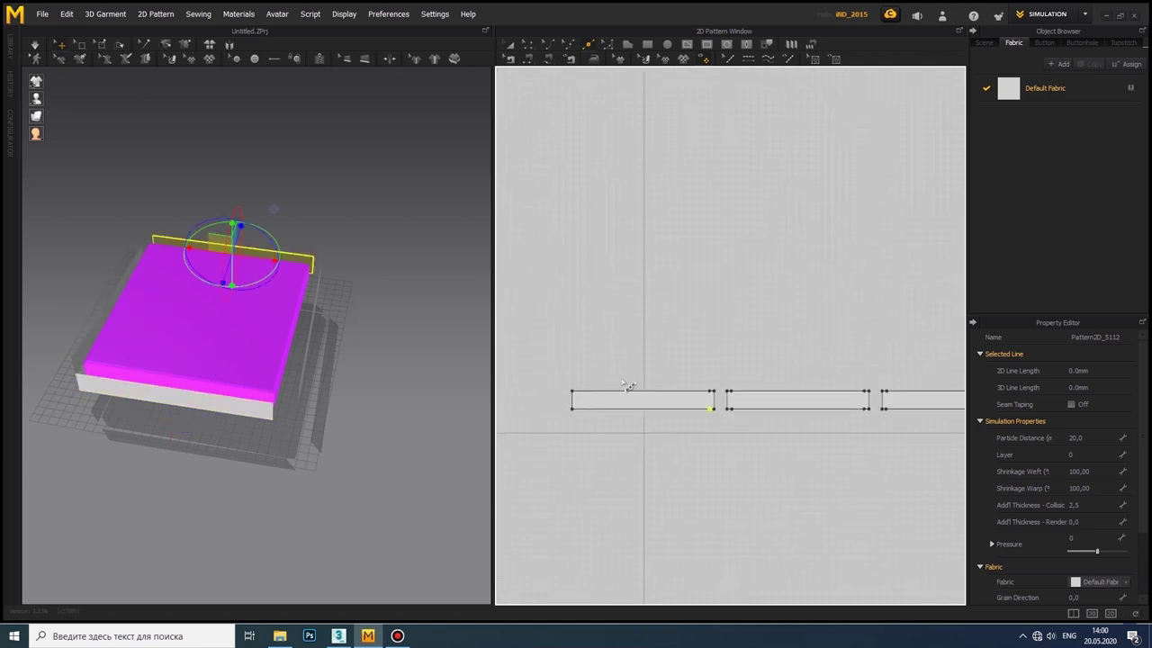
scroll(630, 514, up, 3)
scroll(630, 514, up, 2)
Step: Chamfer the end corners of the long strip Pattern2D_5112 and the next strip
click(587, 509)
click(586, 514)
scroll(516, 475, down, 2)
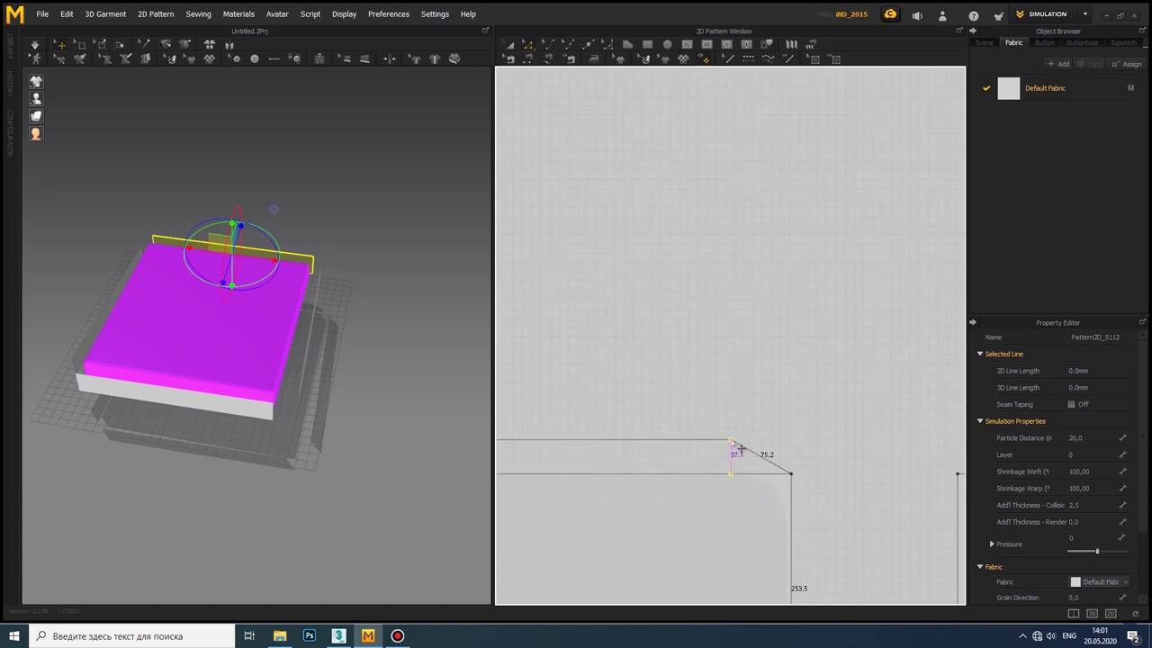
scroll(738, 437, down, 2)
scroll(810, 441, down, 1)
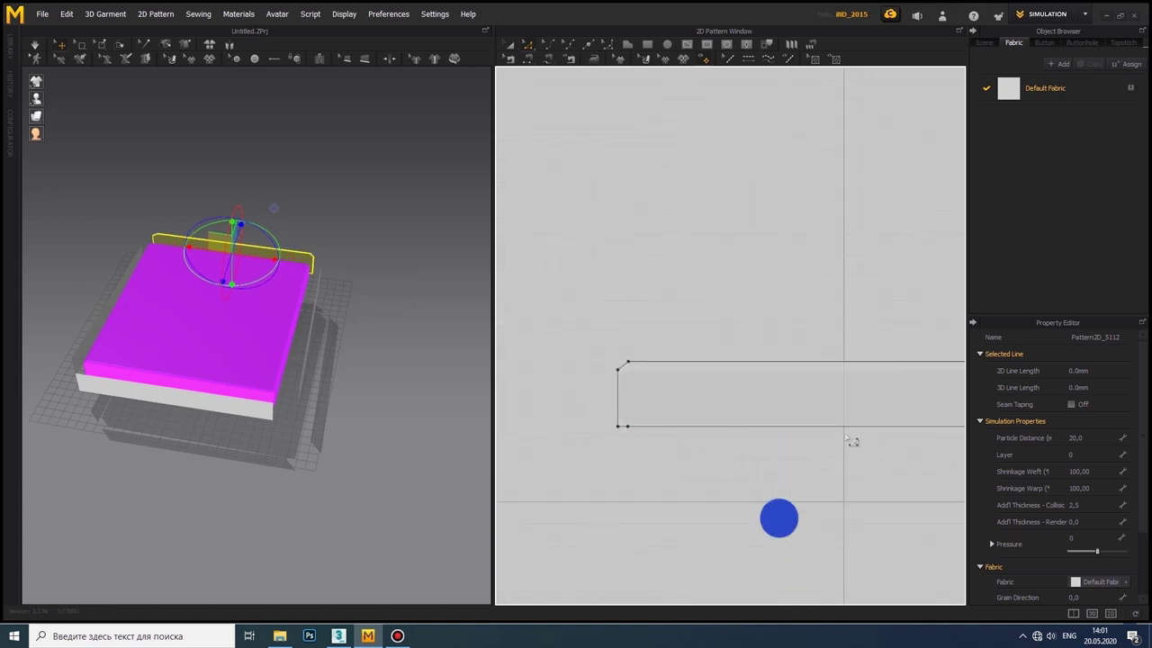
scroll(565, 428, up, 2)
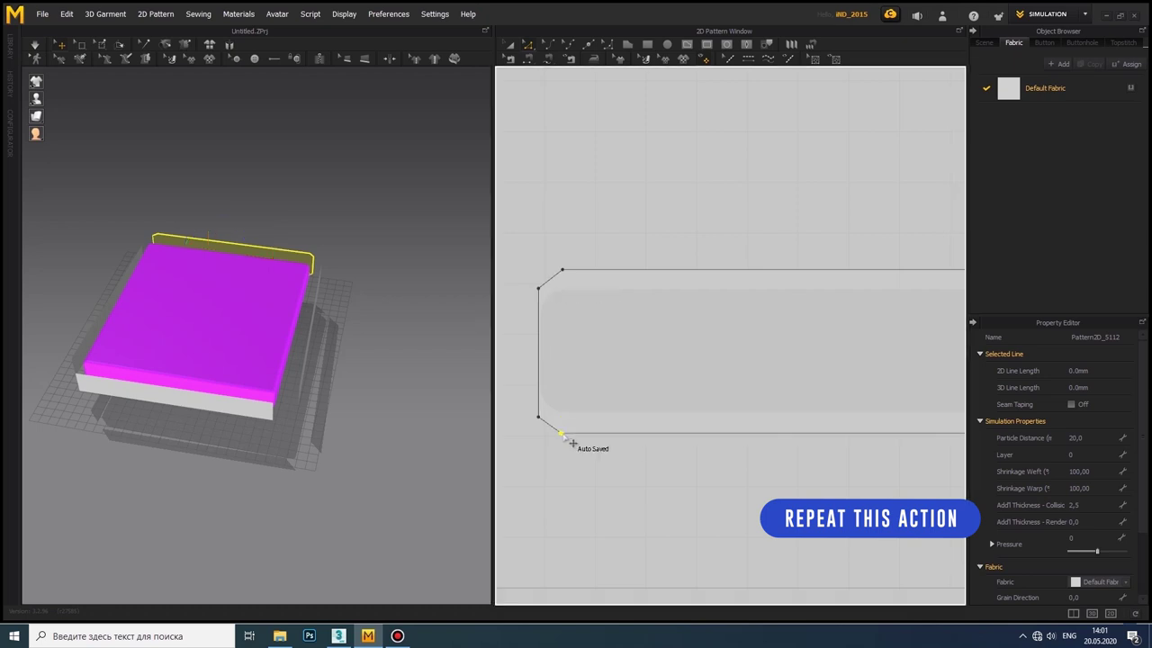
scroll(630, 441, down, 2)
click(682, 437)
scroll(783, 370, up, 2)
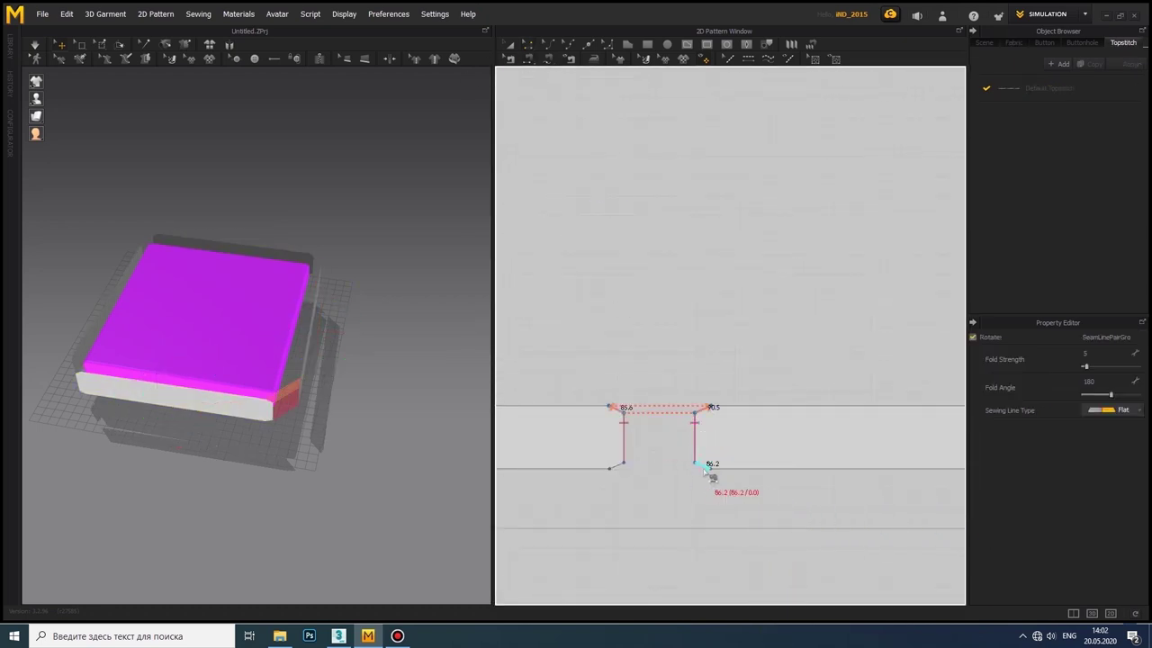
Step: Sew the angled ends of neighbouring strips together with Segment Sewing
scroll(624, 477, down, 2)
scroll(674, 444, up, 1)
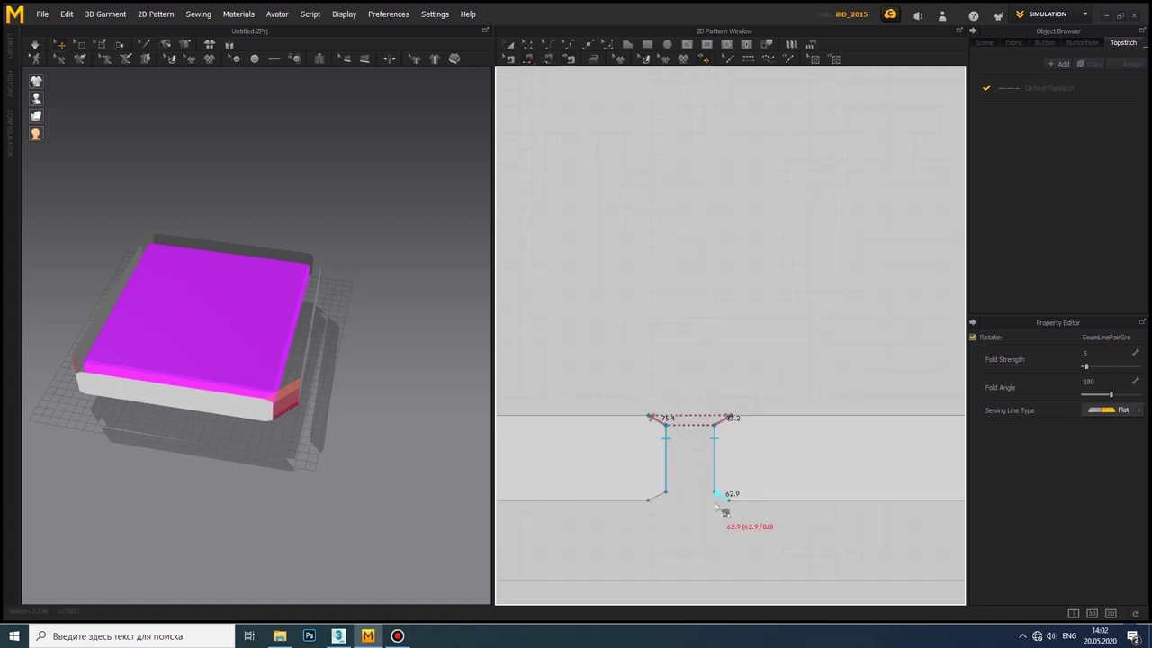
scroll(662, 509, down, 2)
scroll(642, 486, up, 1)
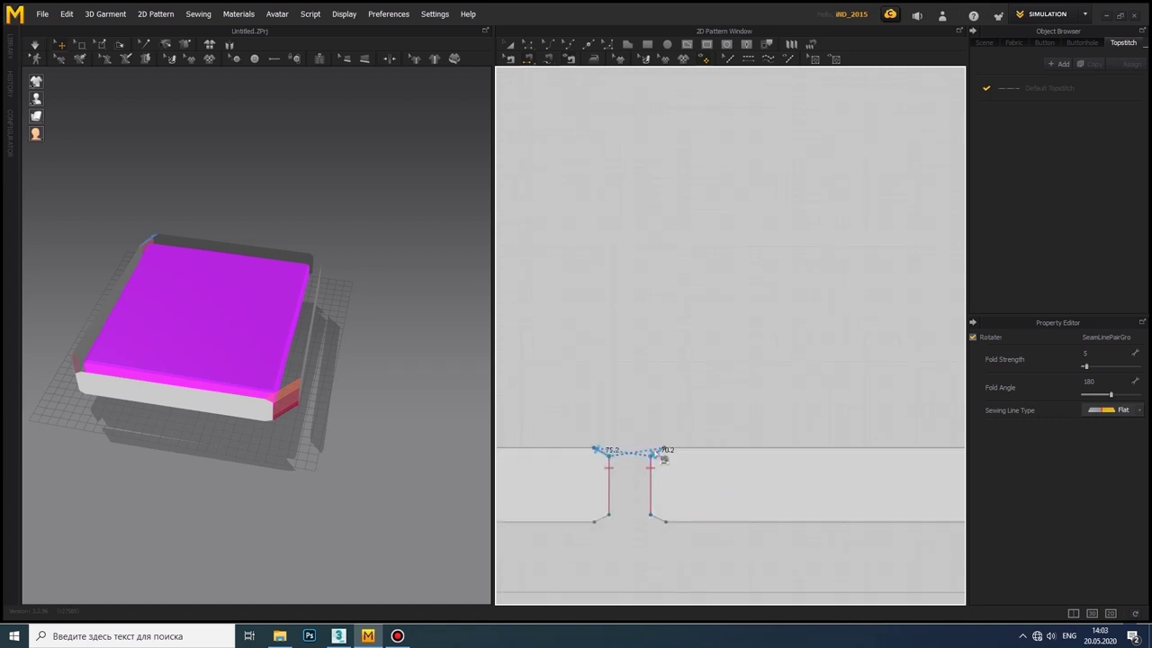
right_drag(612, 510, 792, 442)
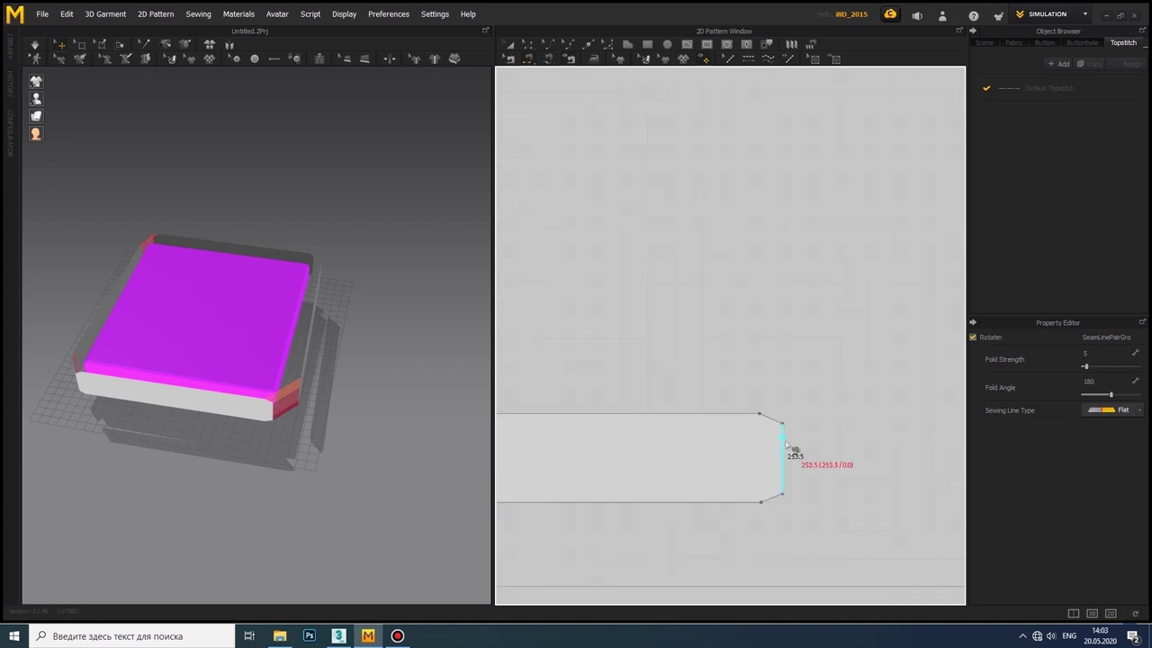
scroll(792, 442, down, 2)
scroll(664, 456, up, 1)
scroll(571, 441, down, 1)
click(685, 460)
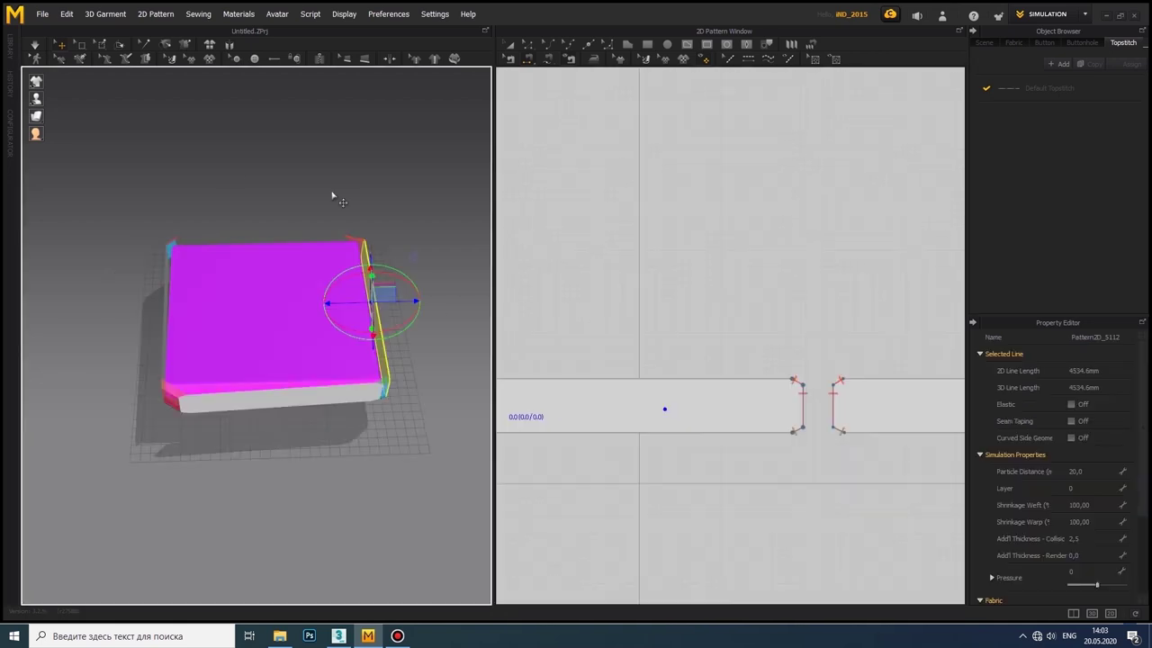
Step: Simulate so the sewn strips wrap around the box, then return to Transform Pattern
right_drag(153, 372, 372, 355)
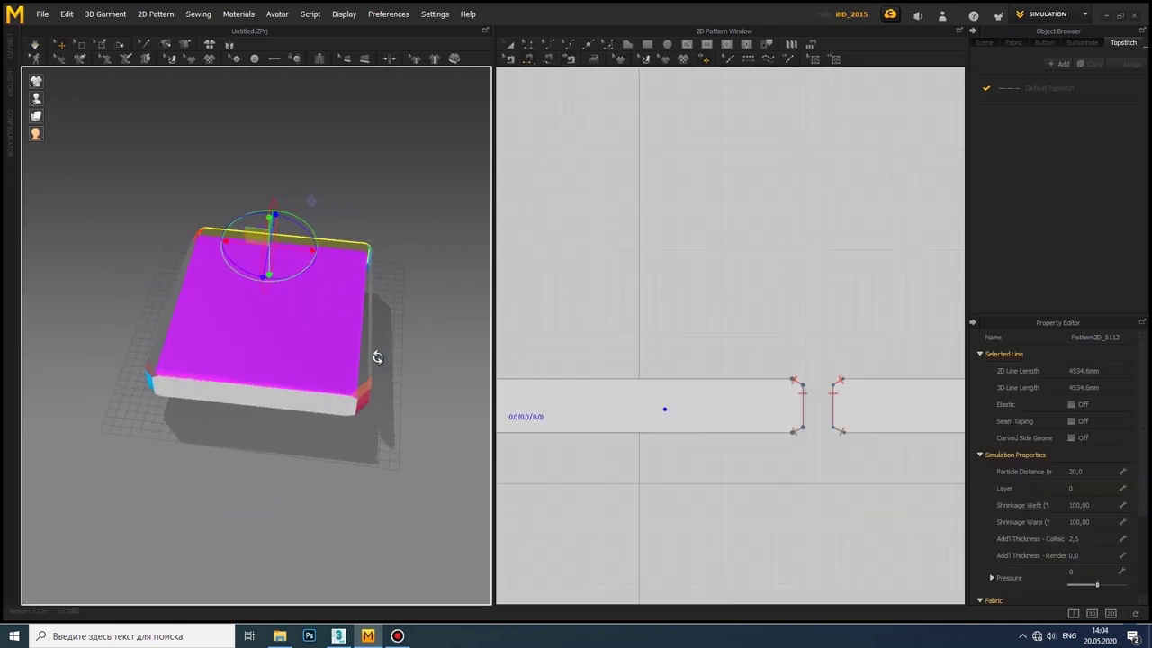
click(35, 45)
key(a)
scroll(747, 385, down, 2)
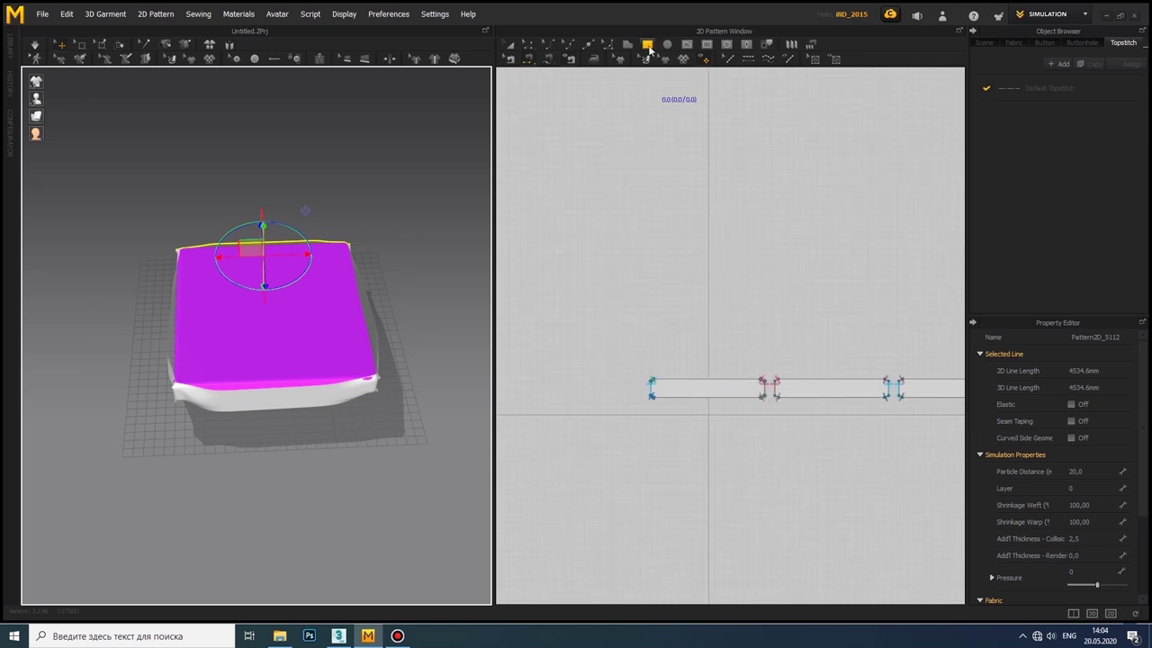
scroll(690, 391, down, 2)
scroll(612, 288, down, 1)
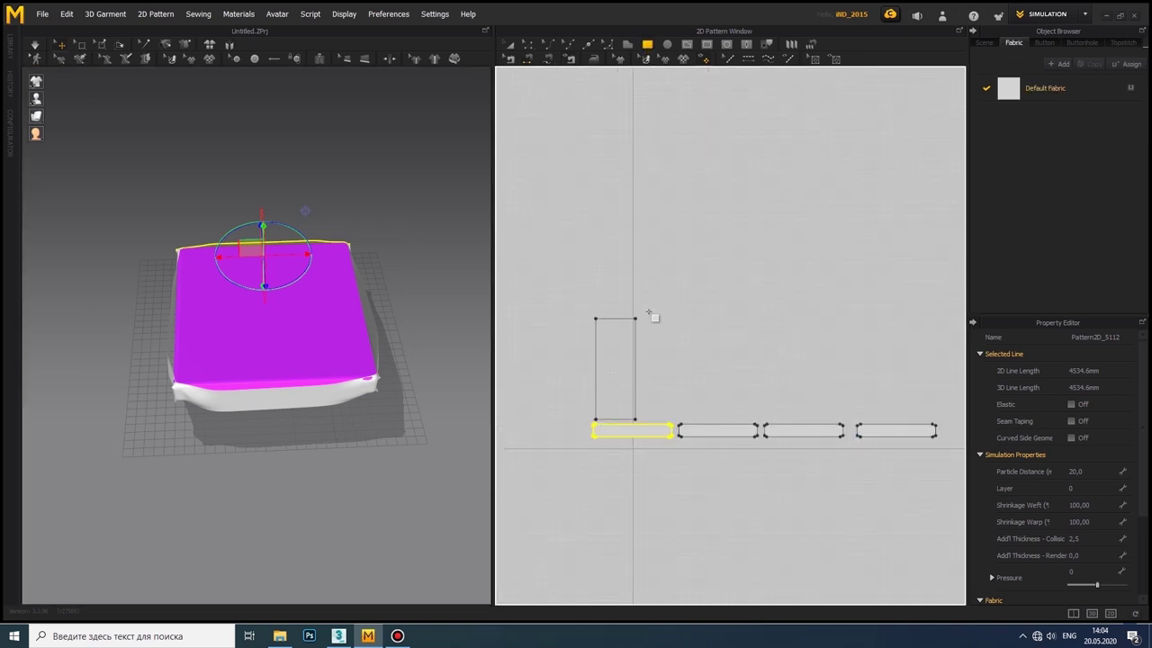
Step: Lay the square top panel flat above the box
click(666, 353)
scroll(675, 351, up, 3)
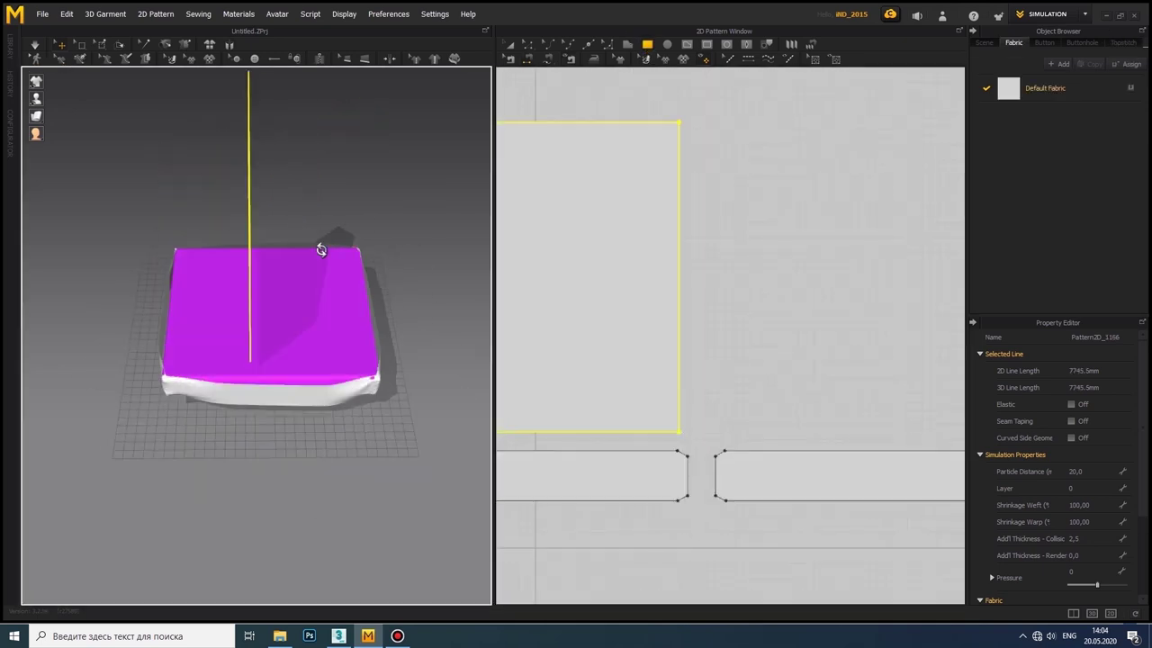
drag(318, 246, 360, 288)
right_drag(360, 288, 356, 349)
click(355, 349)
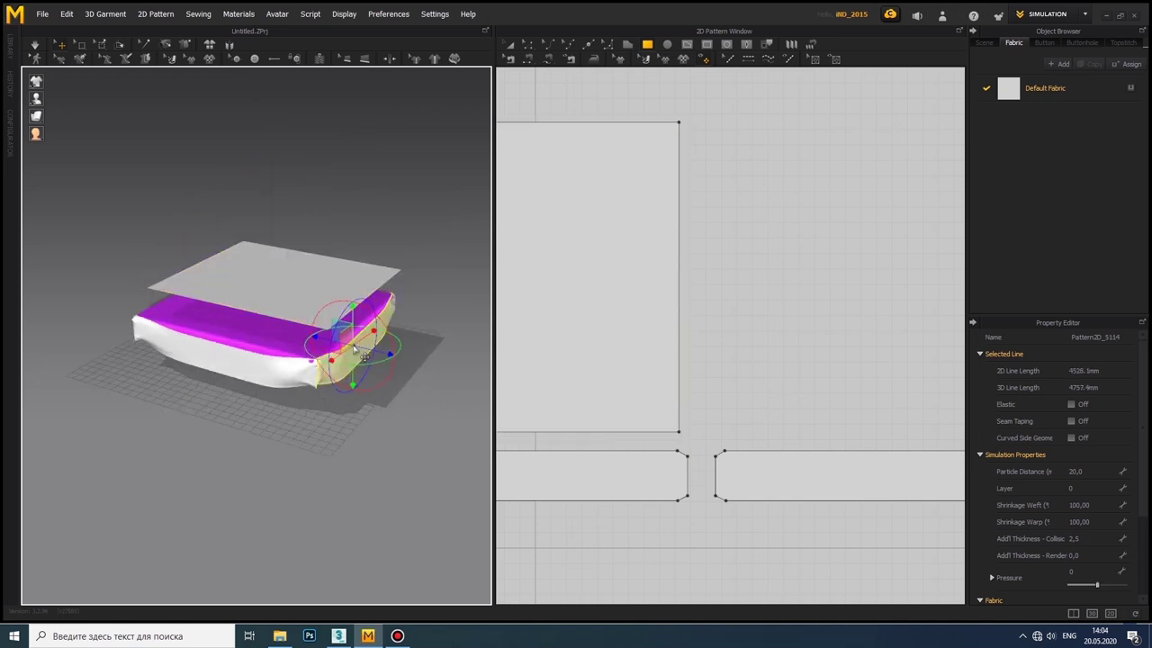
scroll(720, 405, down, 2)
Step: Sew the square's edges to the strips' upper segments and simulate so it drapes over the top
click(594, 453)
click(594, 441)
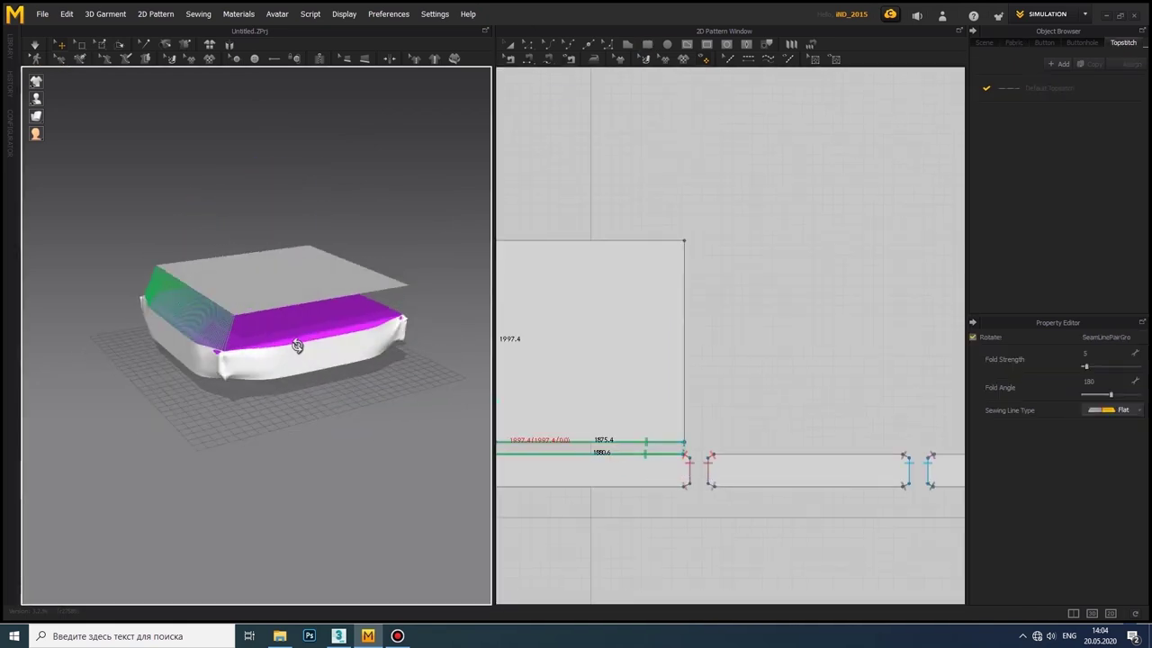
click(684, 342)
click(737, 453)
scroll(706, 360, down, 4)
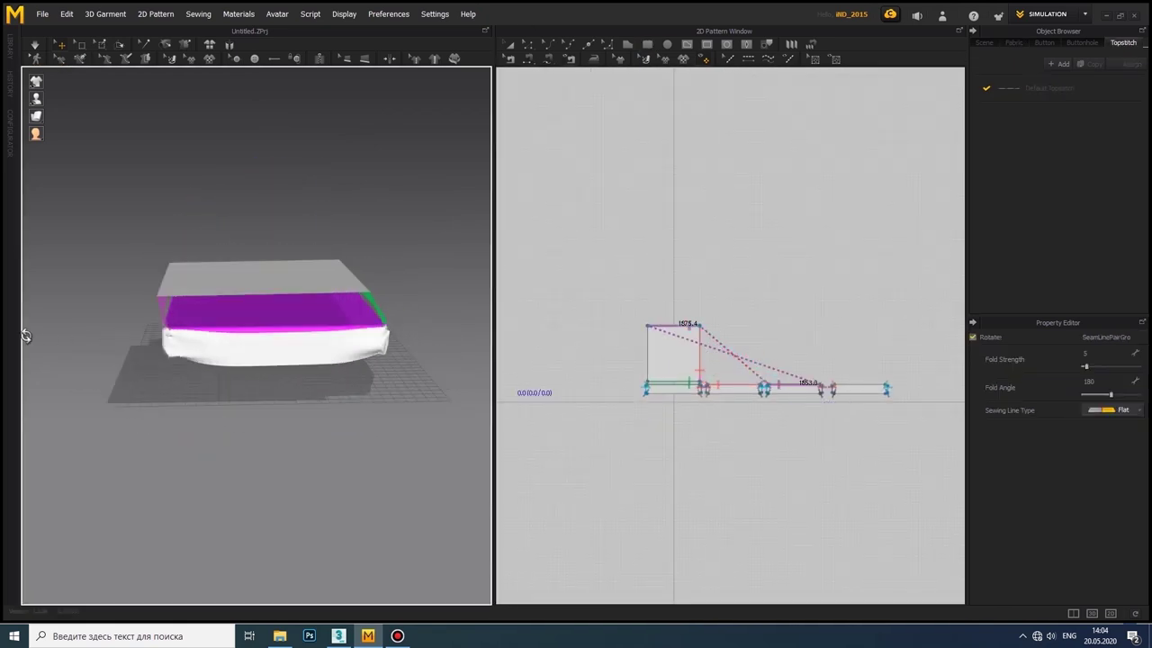
right_drag(180, 333, 27, 333)
click(860, 389)
click(270, 306)
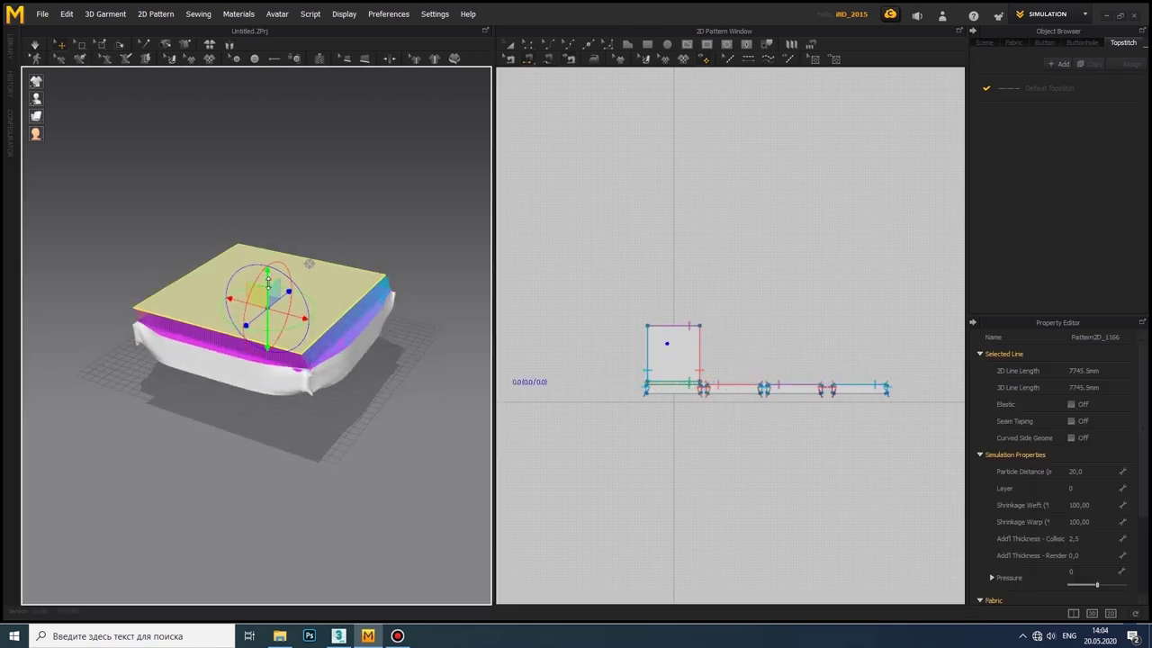
click(34, 43)
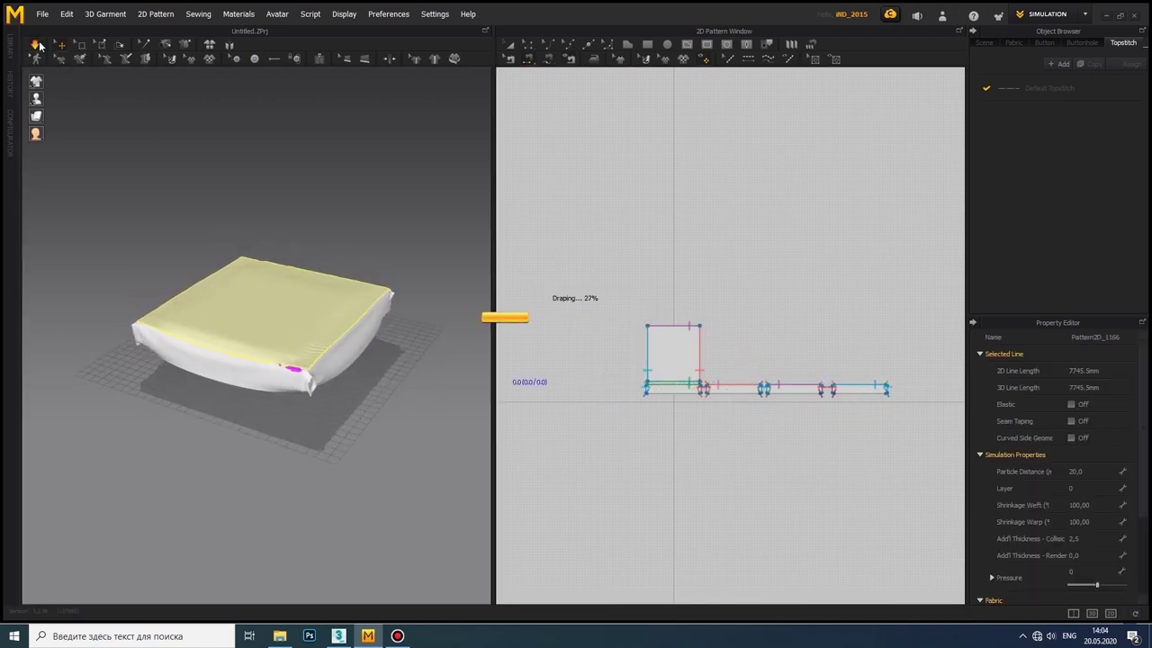
right_drag(56, 318, 153, 358)
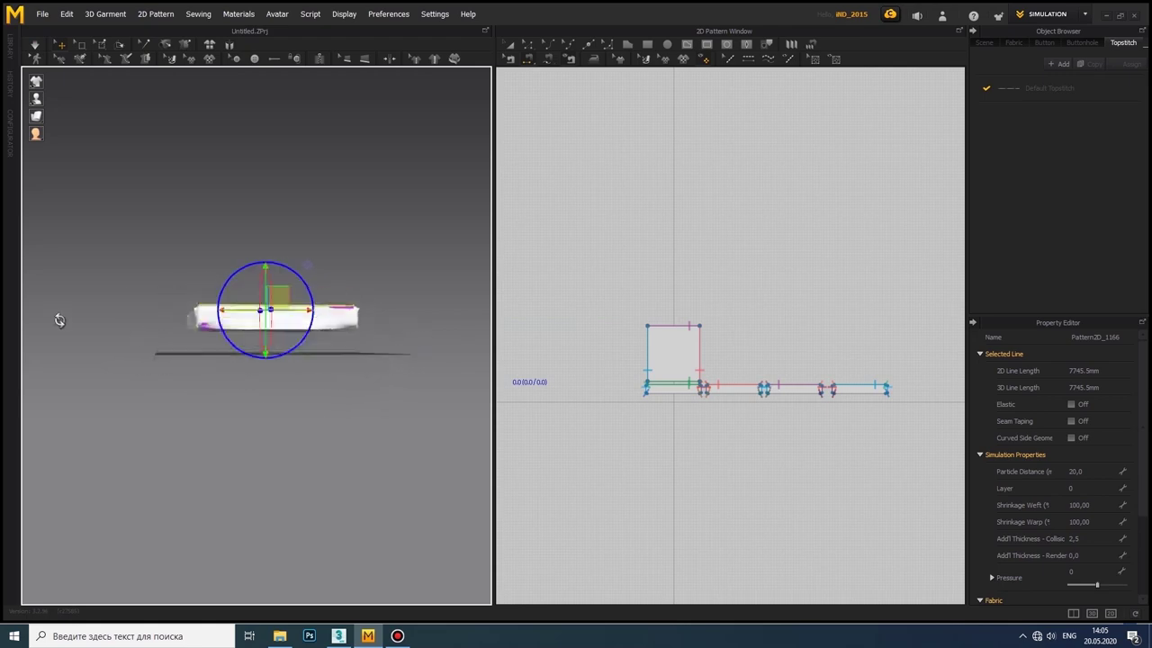
Step: Move the bottom square pattern up underneath the box
key(a)
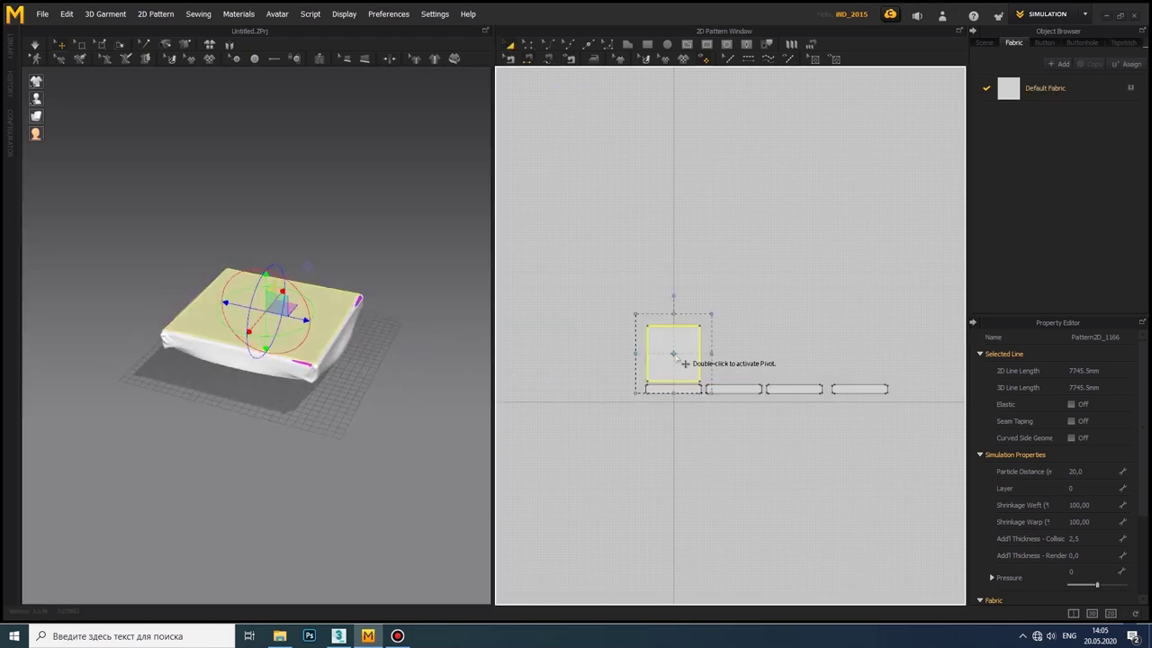
click(681, 440)
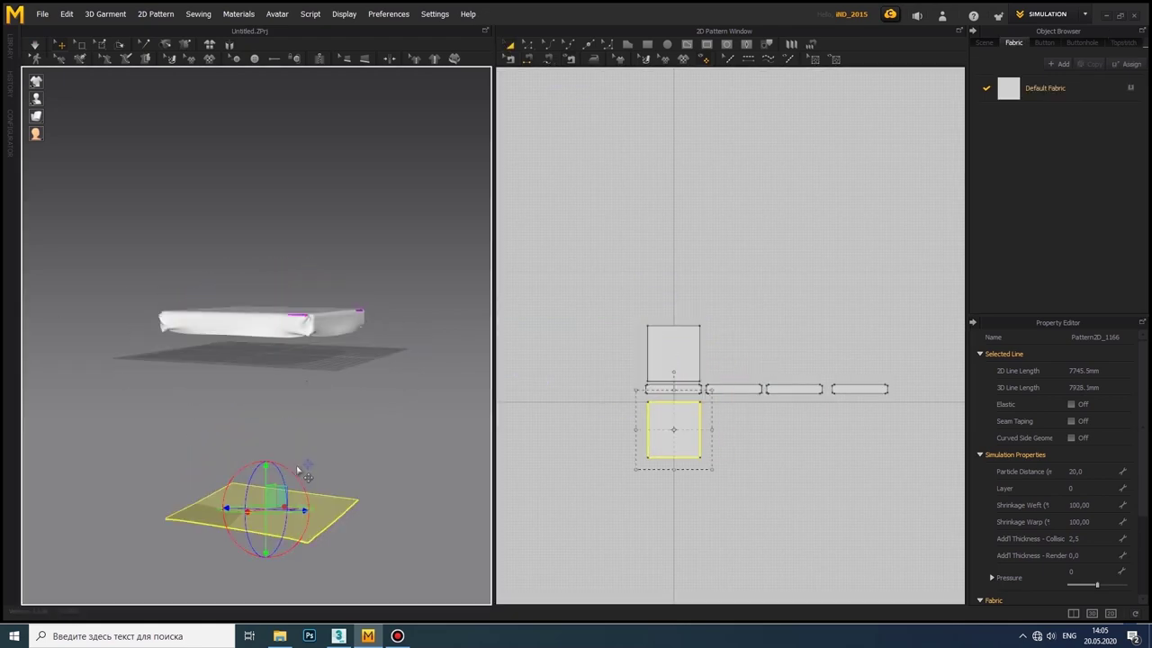
drag(296, 501, 208, 440)
right_drag(209, 440, 340, 495)
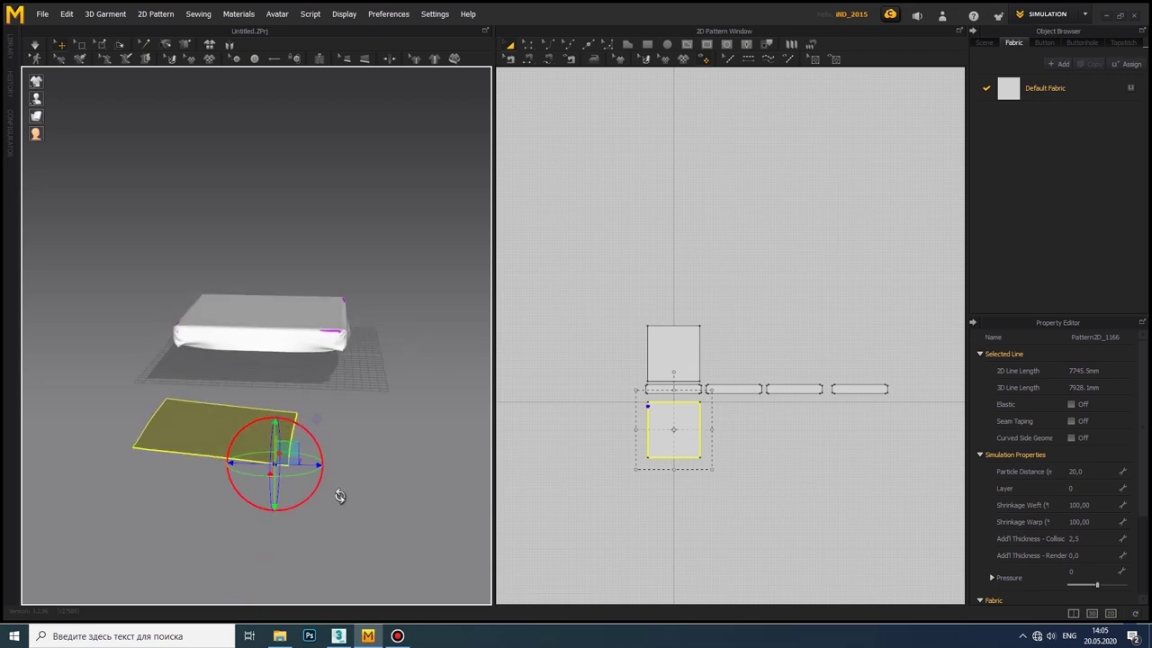
drag(277, 428, 261, 328)
mouse_move(261, 328)
right_down()
mouse_move(342, 281)
mouse_move(288, 306)
right_up()
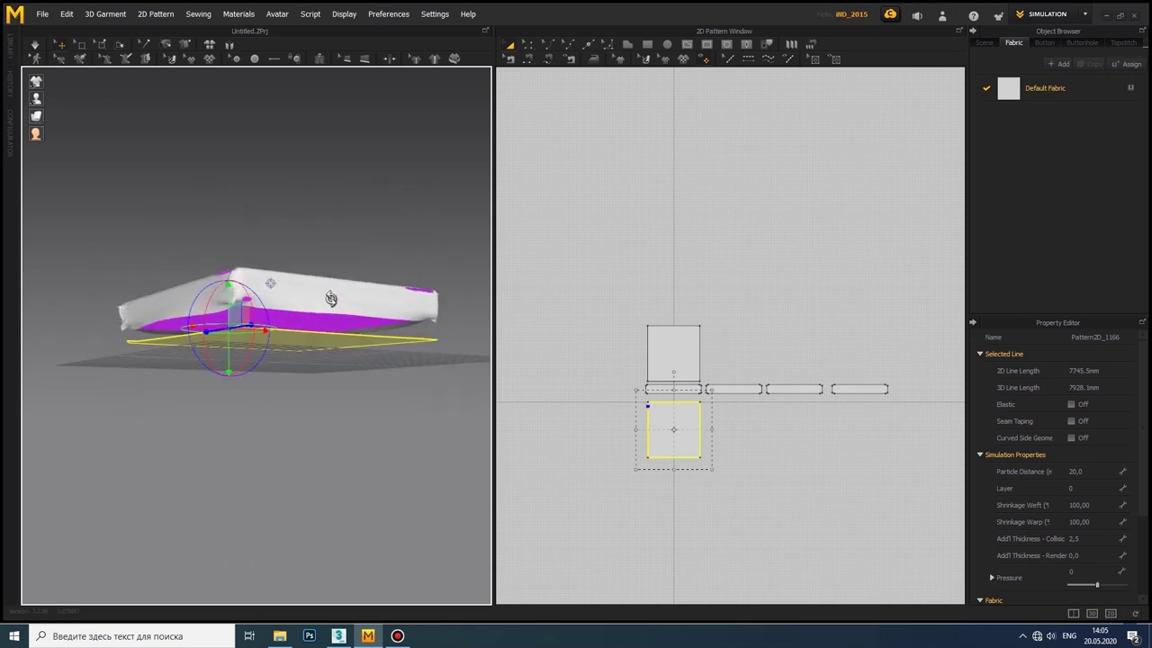
scroll(716, 369, up, 3)
Step: Sew the bottom square's edges to the strips' lower segments and simulate the closed box
click(534, 63)
click(612, 424)
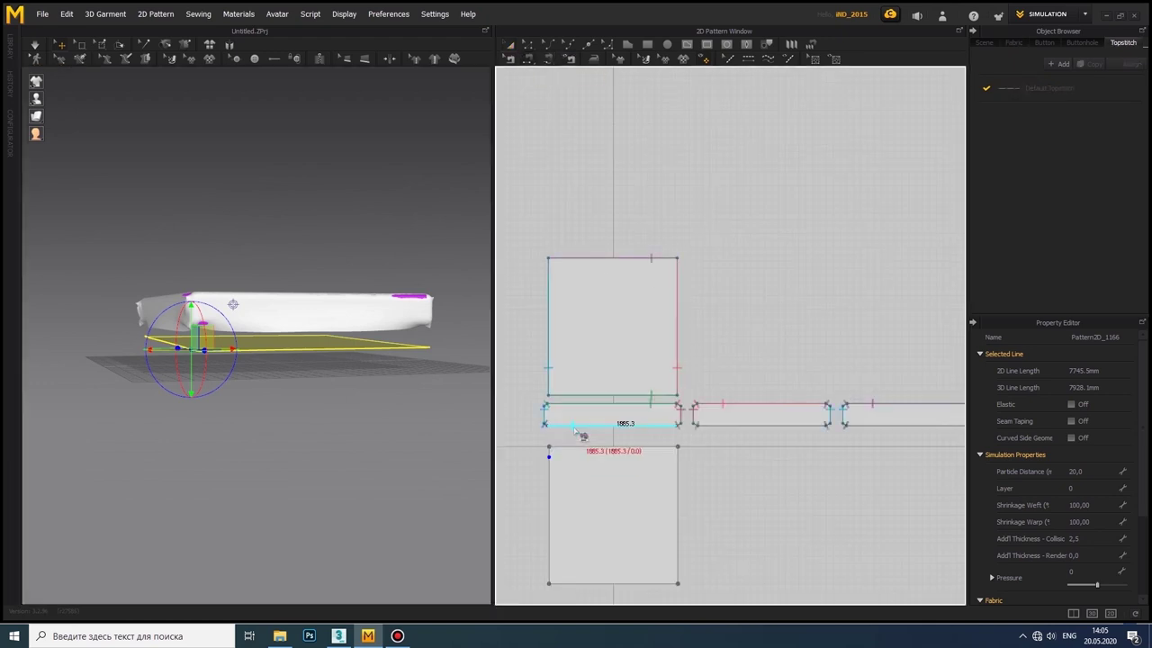
click(612, 445)
click(678, 513)
click(763, 427)
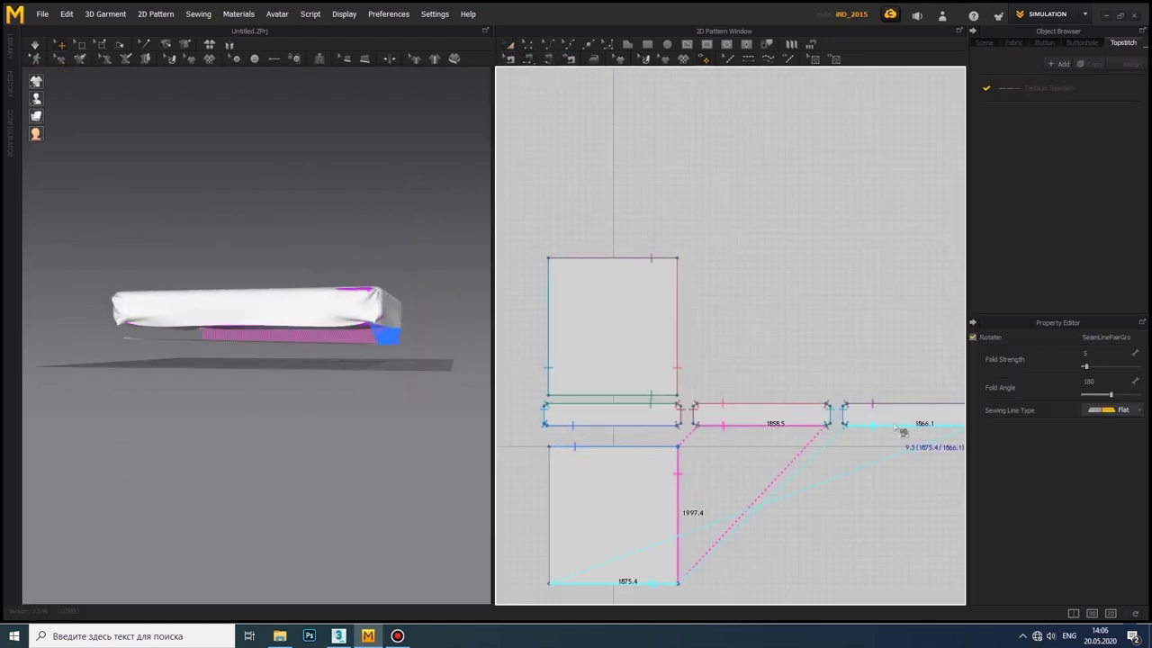
scroll(675, 475, down, 3)
key(space)
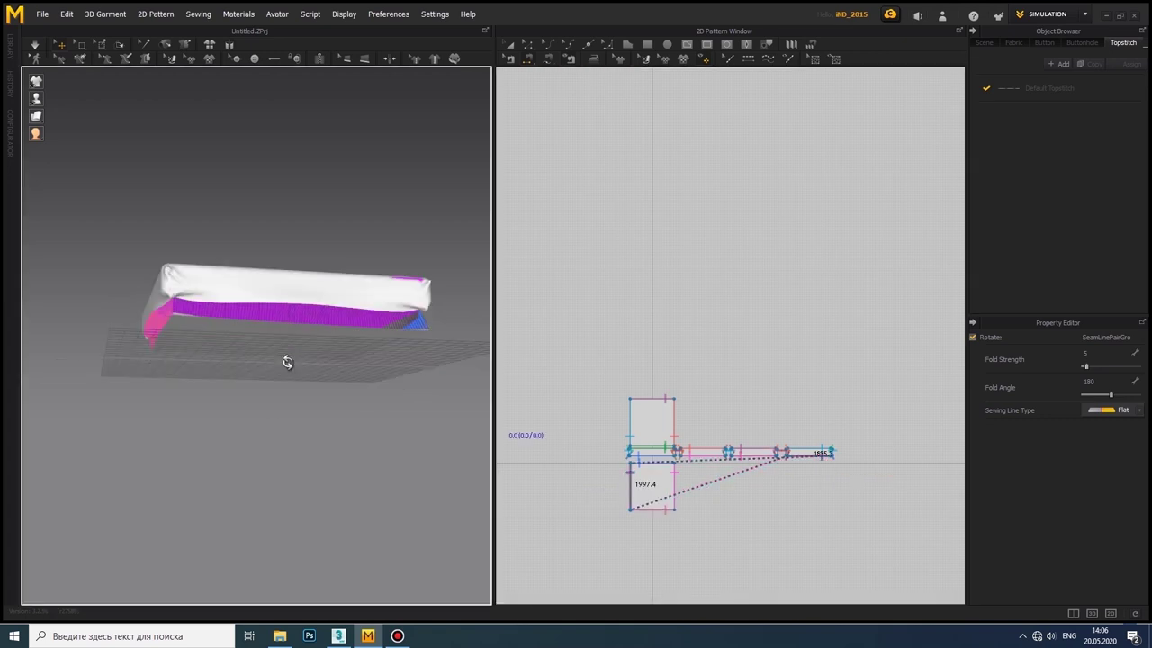
right_drag(79, 327, 131, 125)
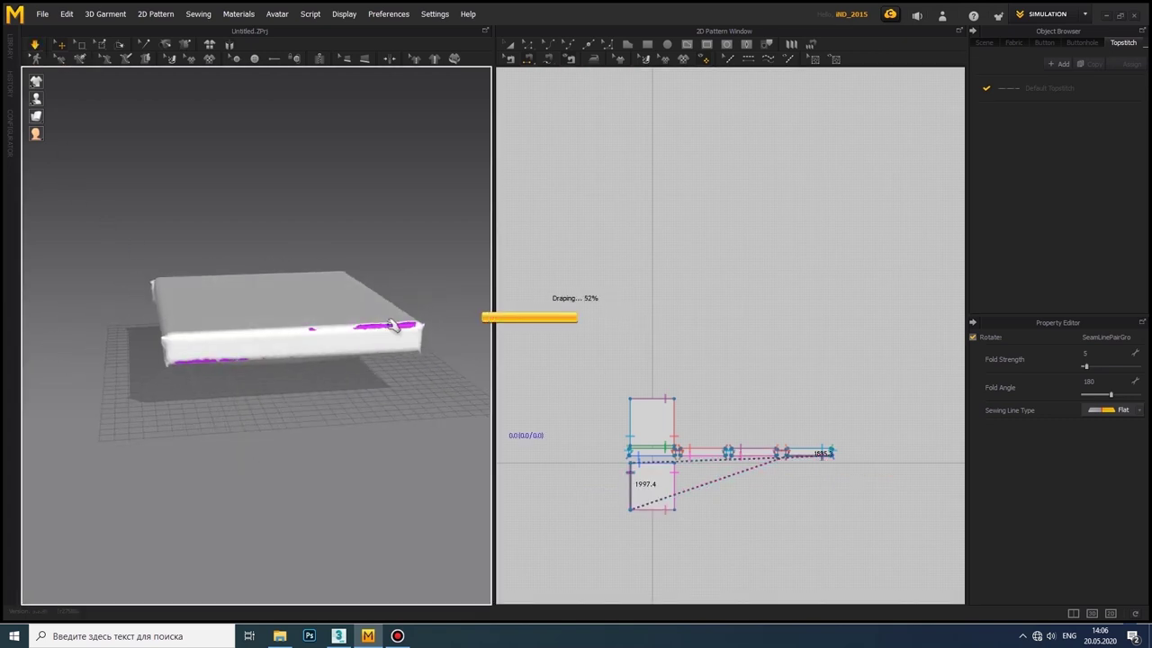
Step: Change the top square's particle distance and inspect the remeshed cover
click(657, 449)
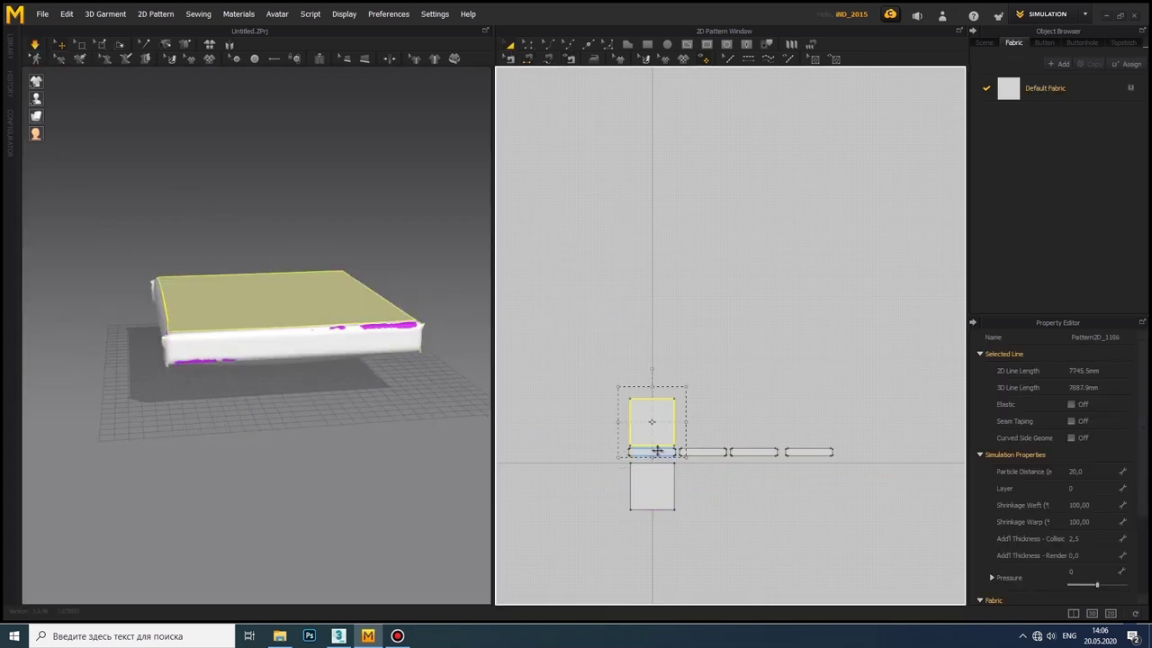
click(1094, 472)
text(3)
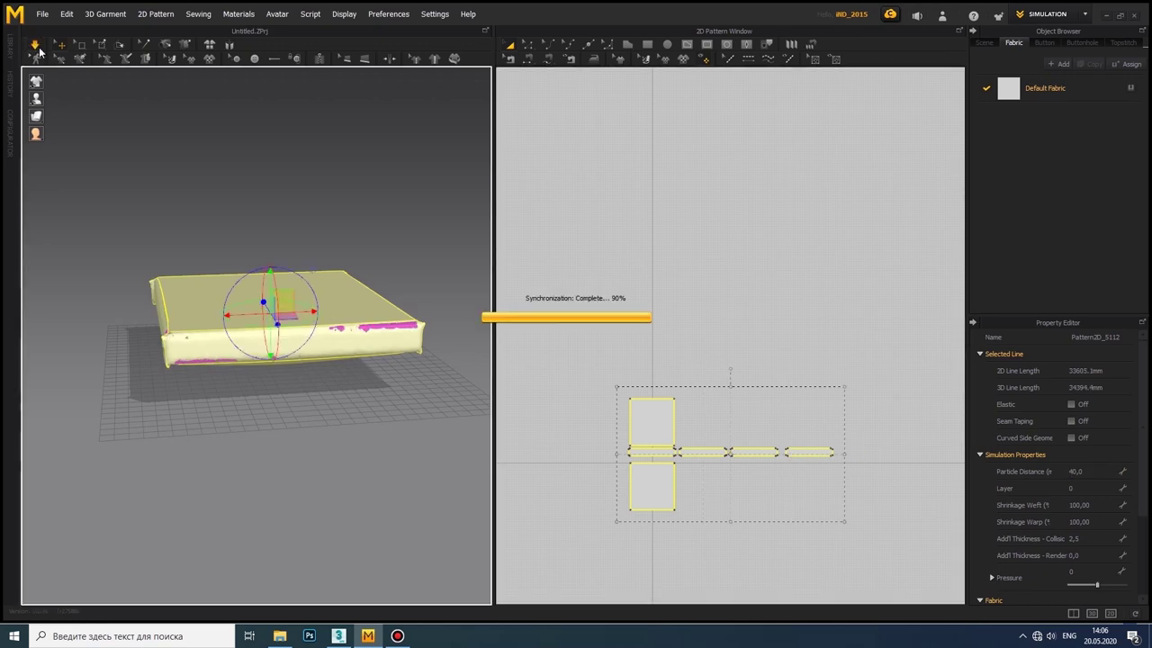
right_drag(368, 334, 193, 106)
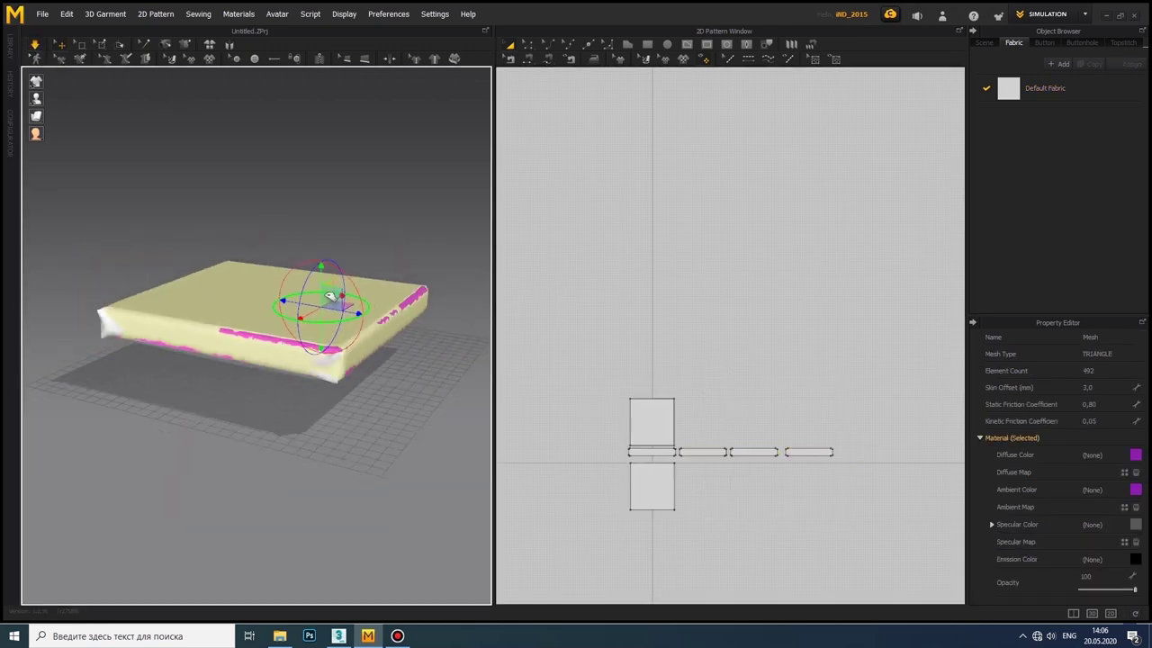
right_drag(329, 296, 324, 288)
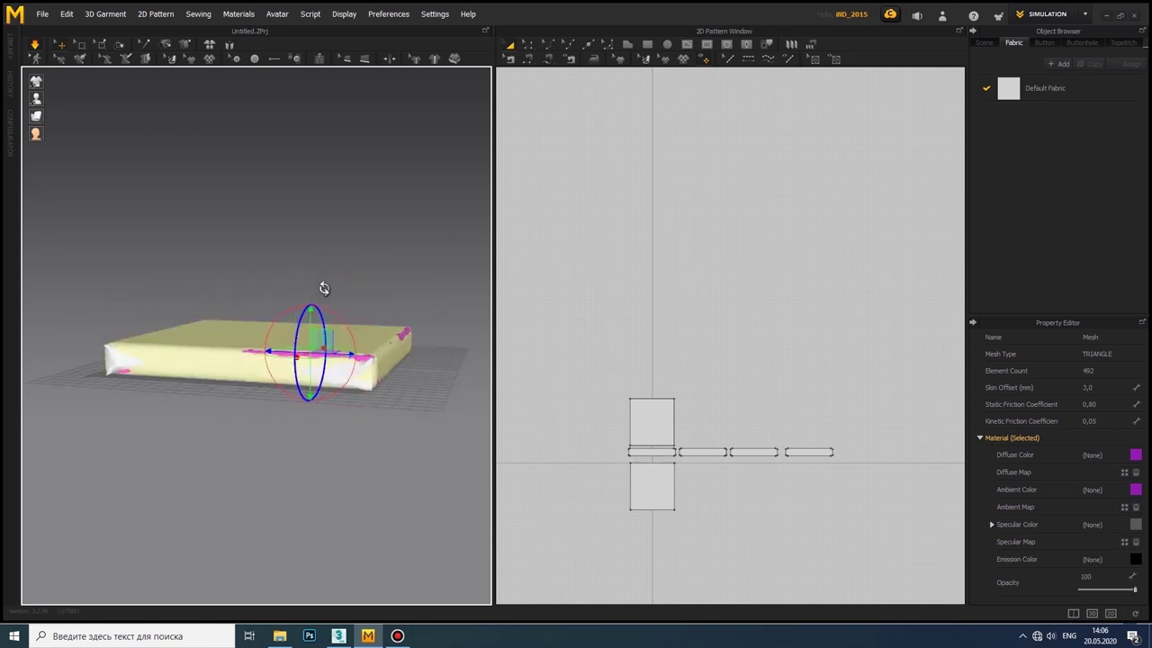
scroll(282, 333, up, 3)
Step: Set particle distance 20 for all pattern pieces and re-simulate the cushion
right_drag(282, 333, 334, 386)
click(396, 396)
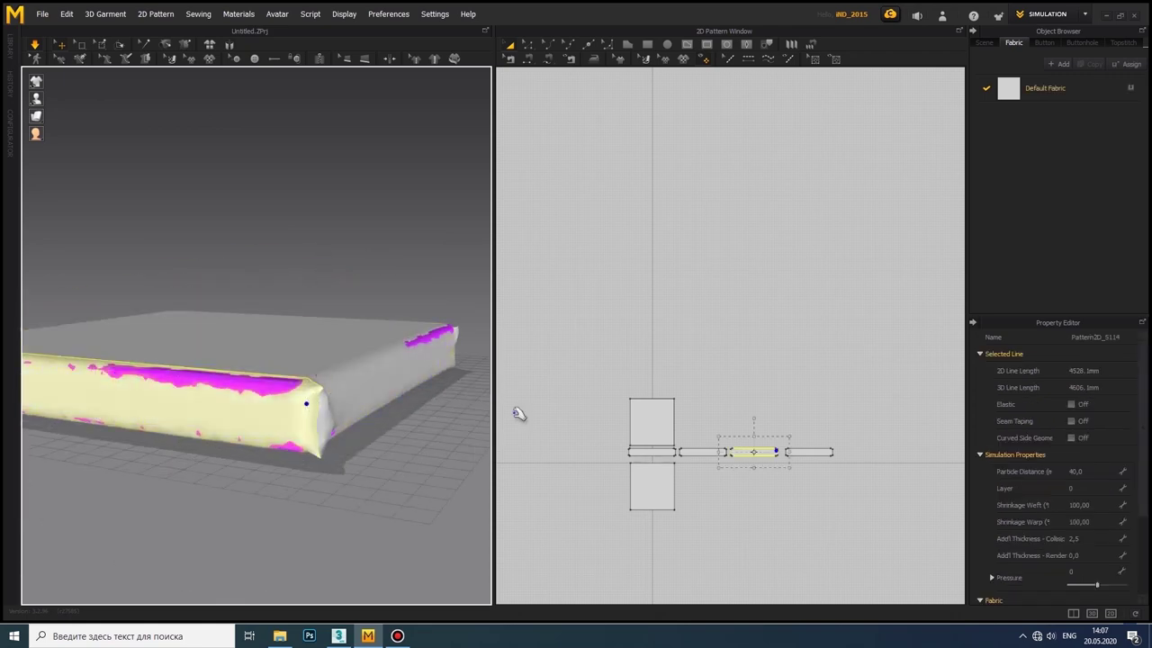
scroll(585, 459, up, 5)
drag(663, 516, 895, 545)
scroll(895, 546, down, 3)
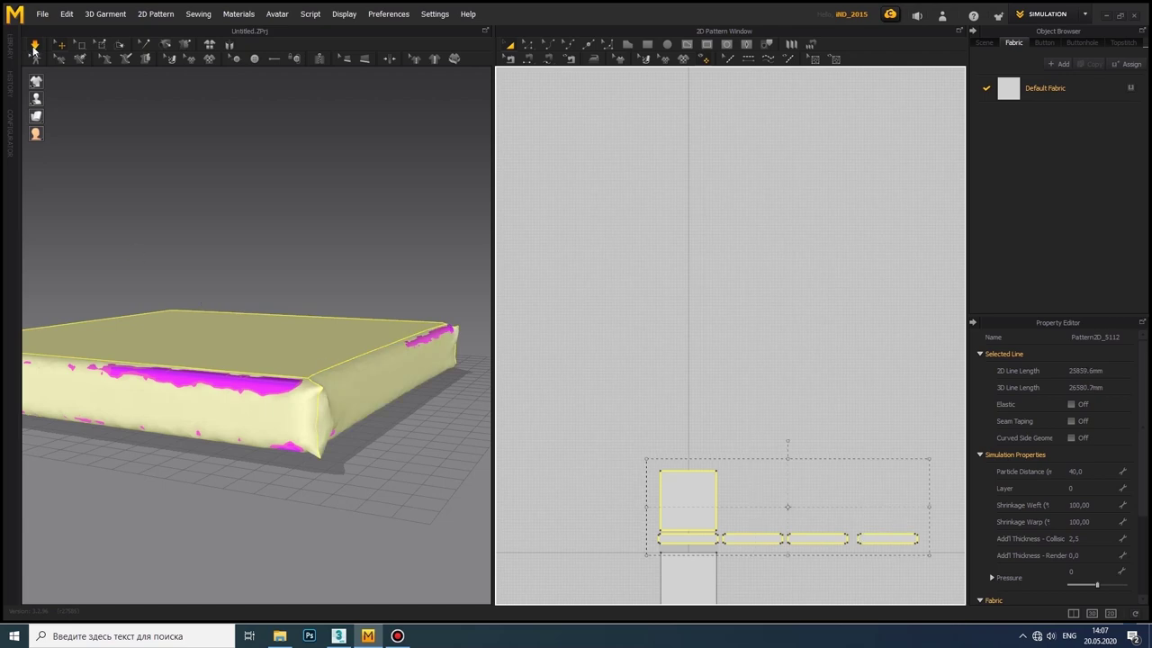
shift+click(720, 575)
click(1103, 468)
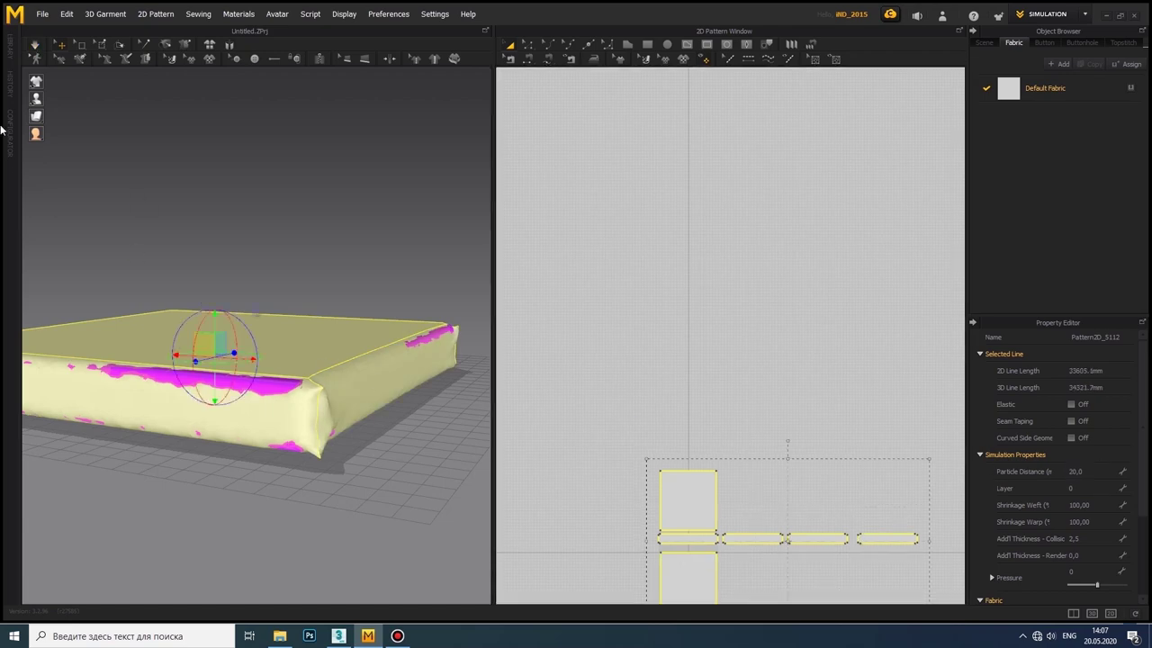
key(space)
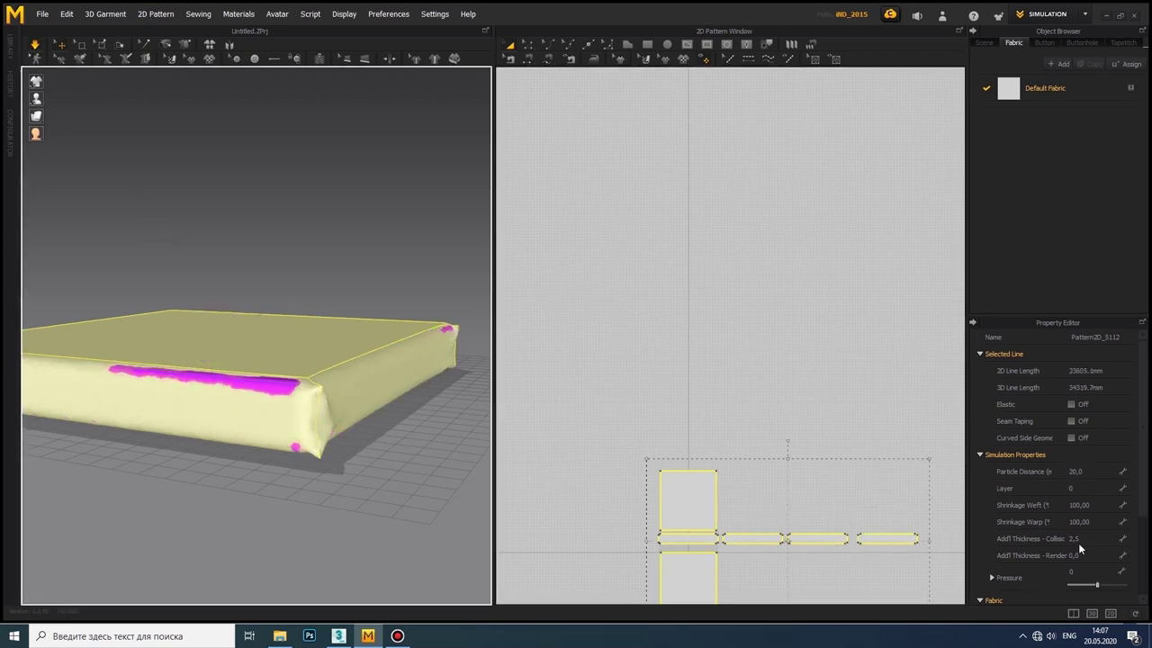
click(956, 510)
Step: Raise Shrinkage Weft on the top square and the side strips to add soft wrinkles
scroll(668, 535, up, 5)
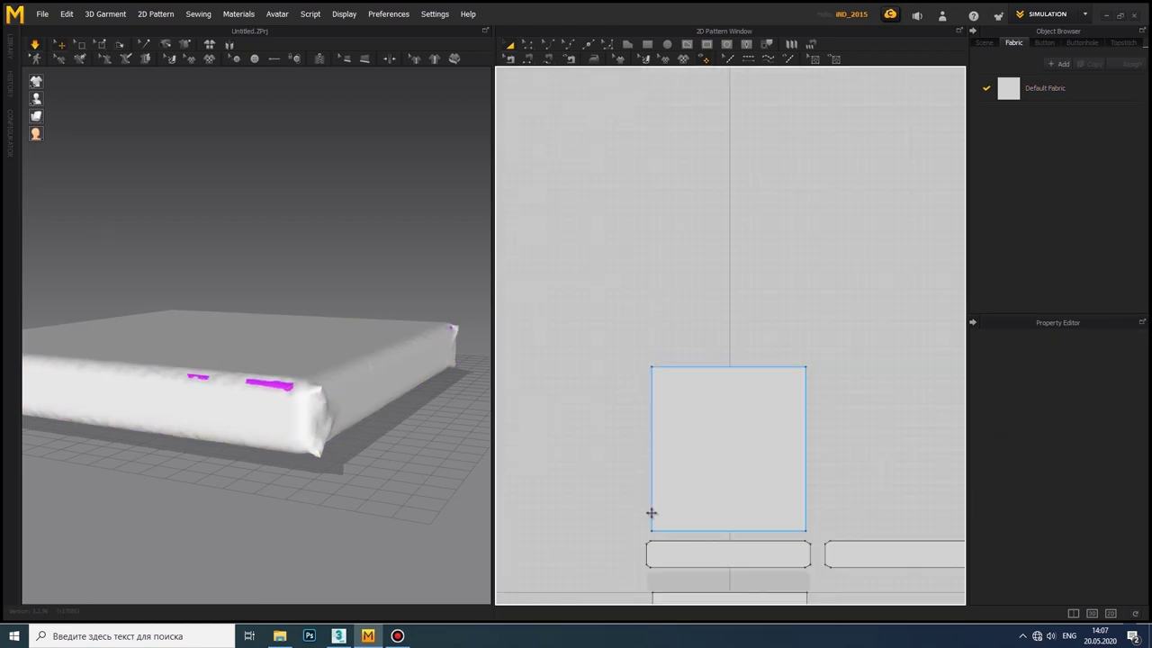
middle_drag(651, 514, 594, 399)
scroll(594, 398, down, 5)
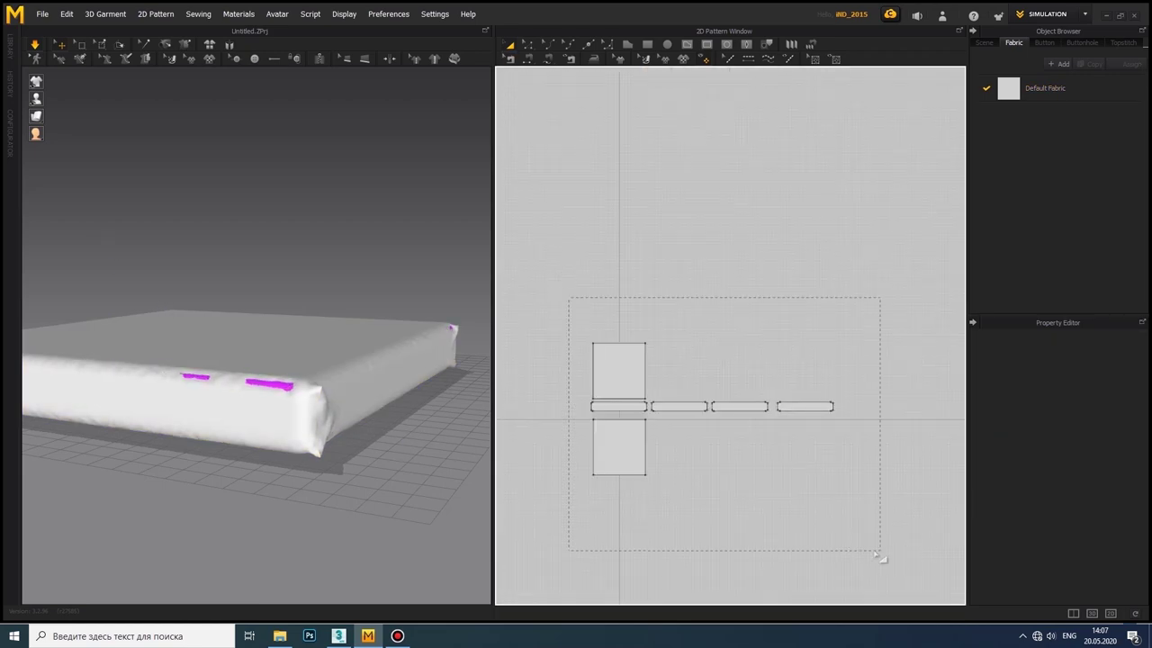
drag(881, 557, 880, 551)
click(618, 371)
click(1099, 504)
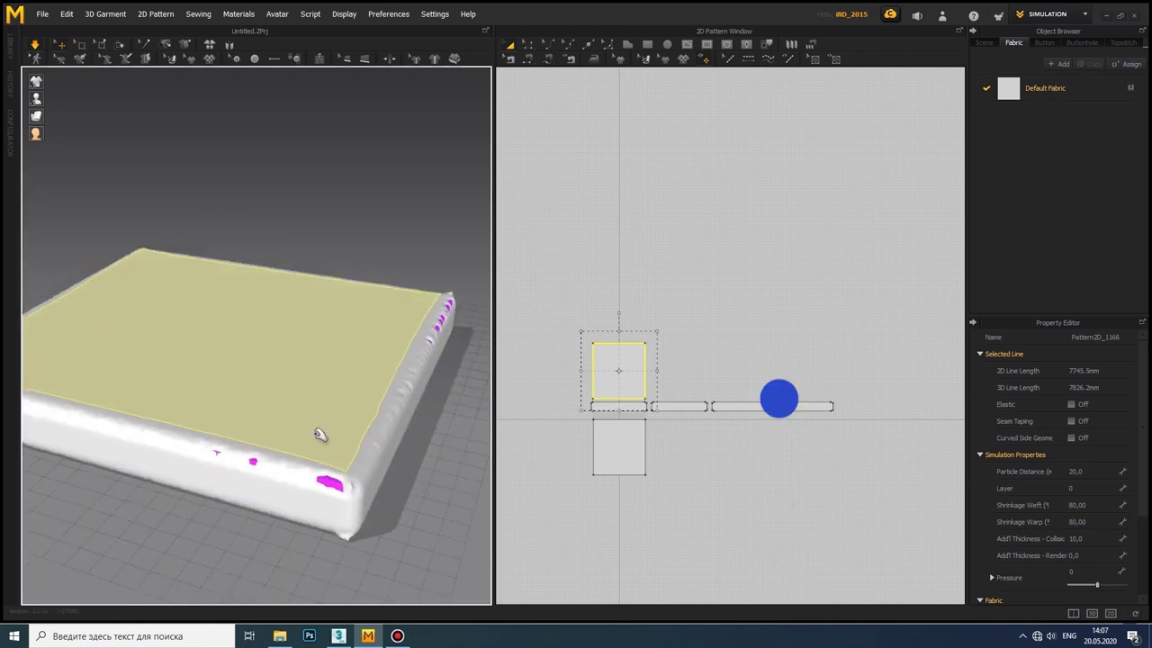
click(1092, 504)
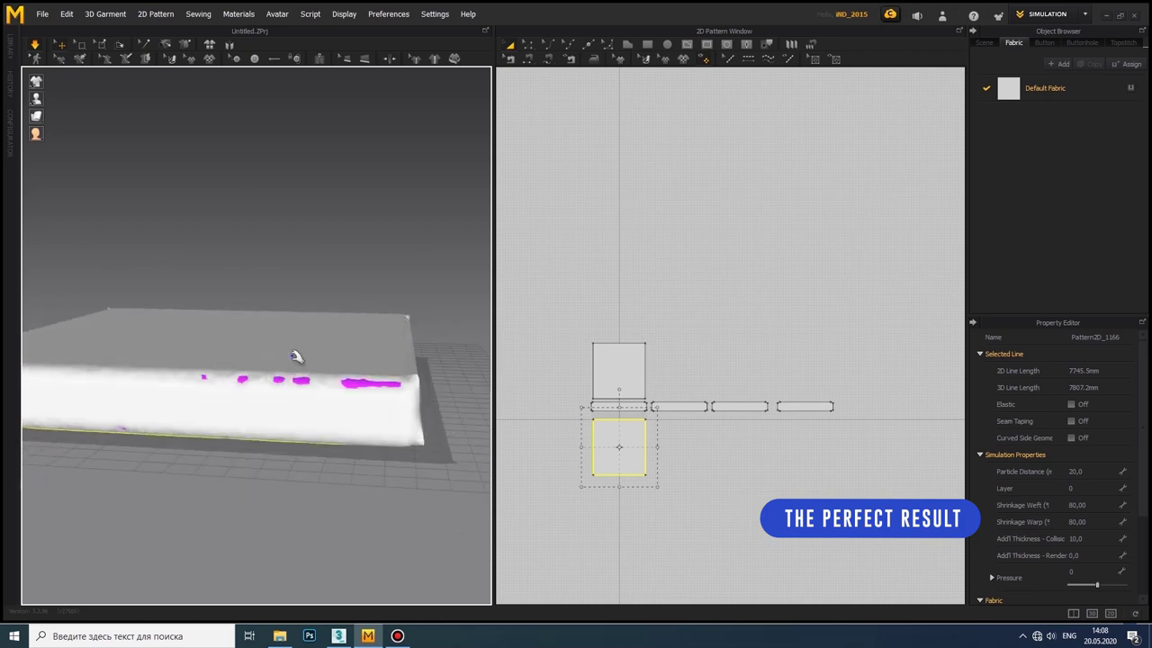
click(648, 406)
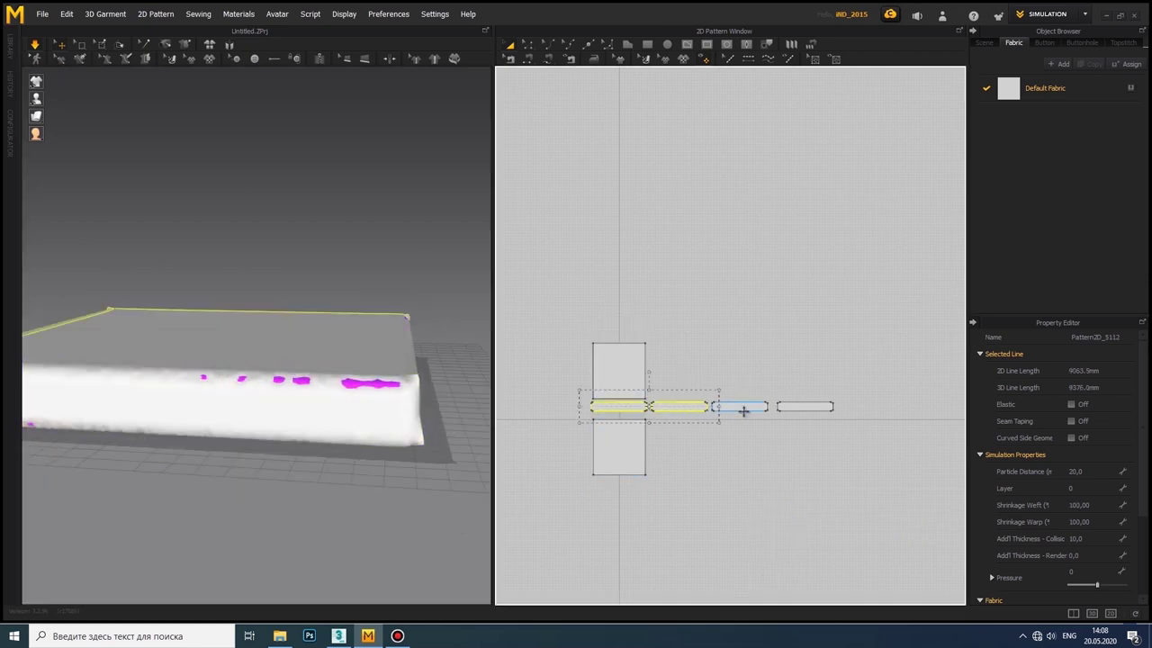
click(1100, 506)
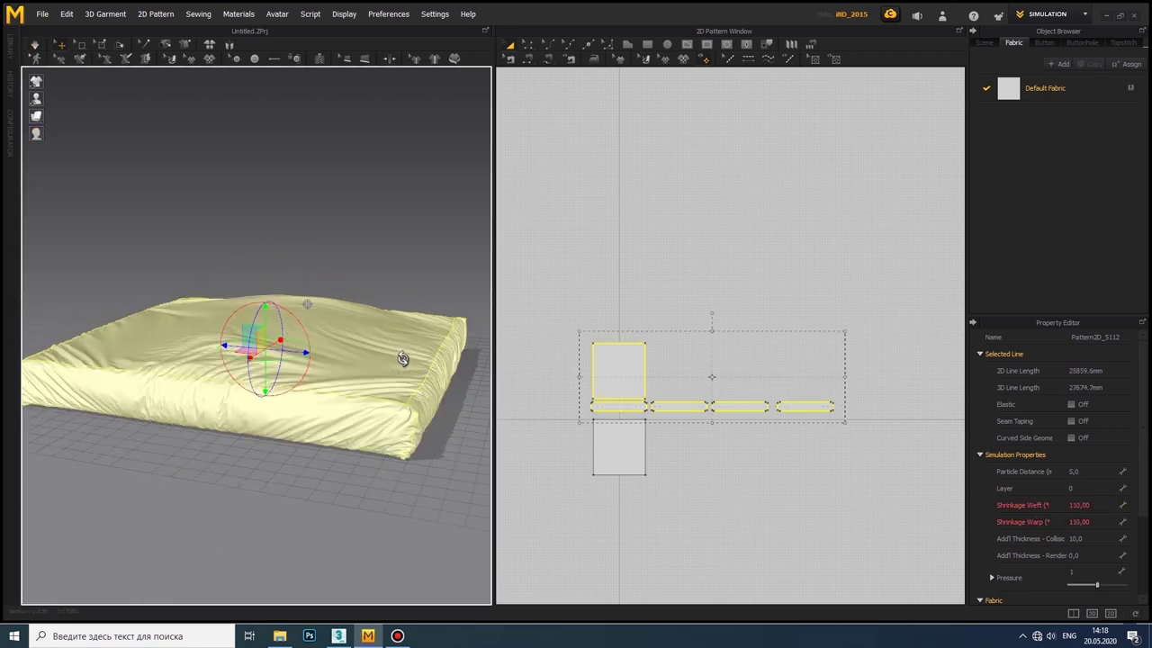
right_drag(403, 359, 380, 301)
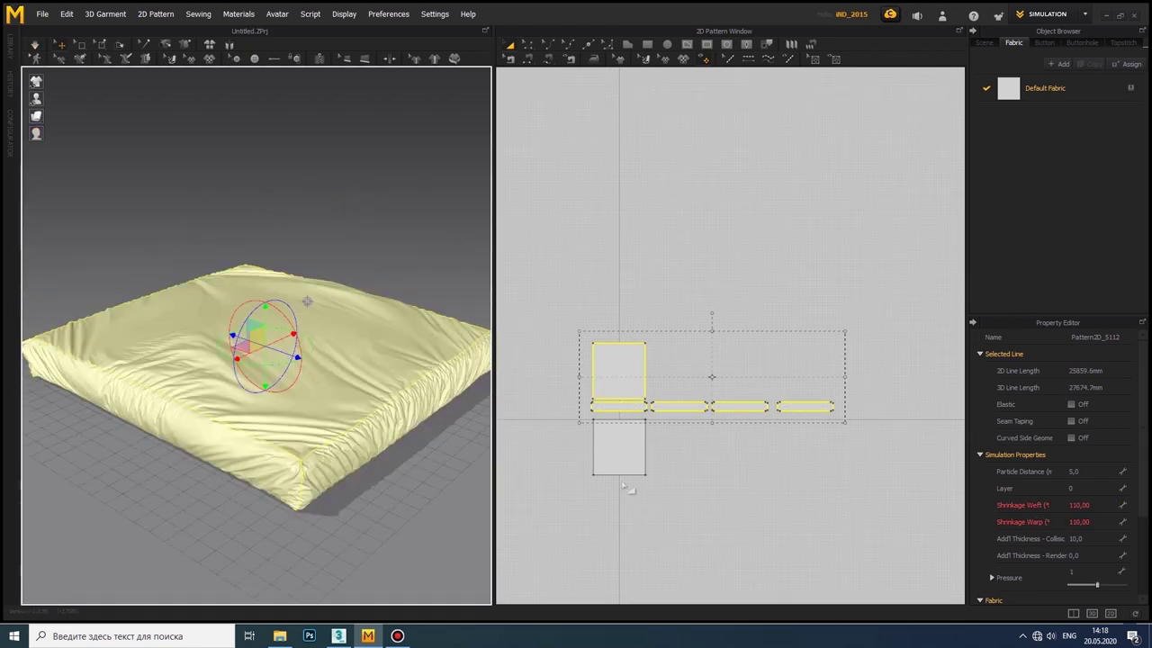
Step: Delete the bottom square pattern, then select the top square and strip patterns
click(623, 455)
key(Delete)
right_drag(482, 417, 321, 442)
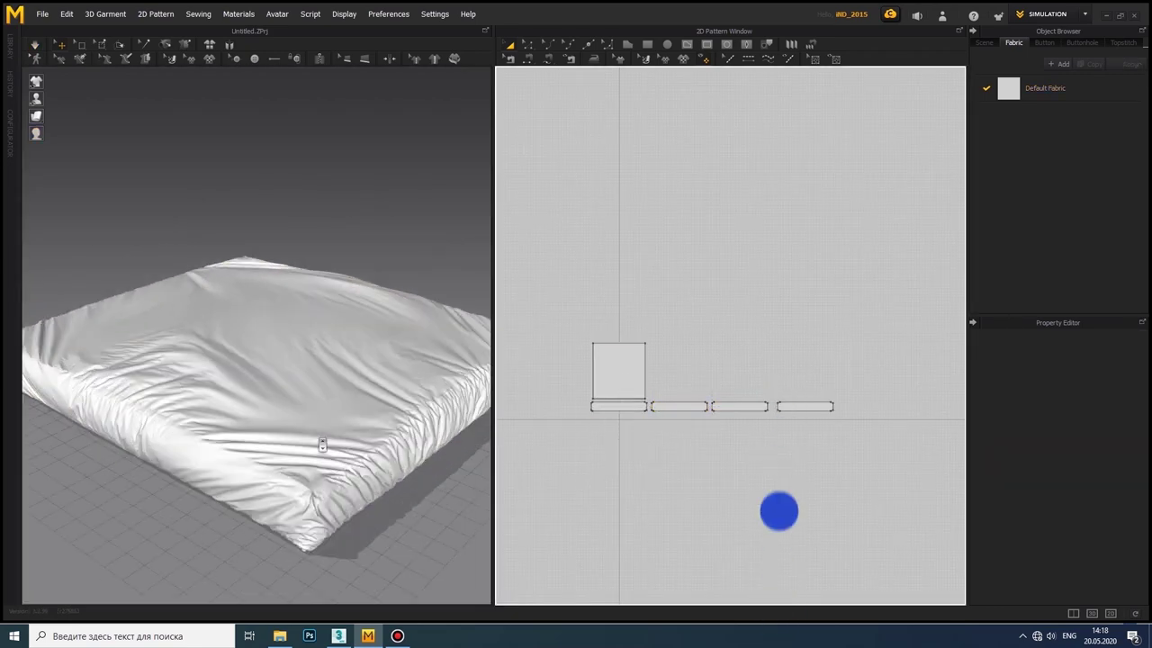
scroll(288, 404, up, 5)
click(287, 405)
scroll(605, 410, down, 1)
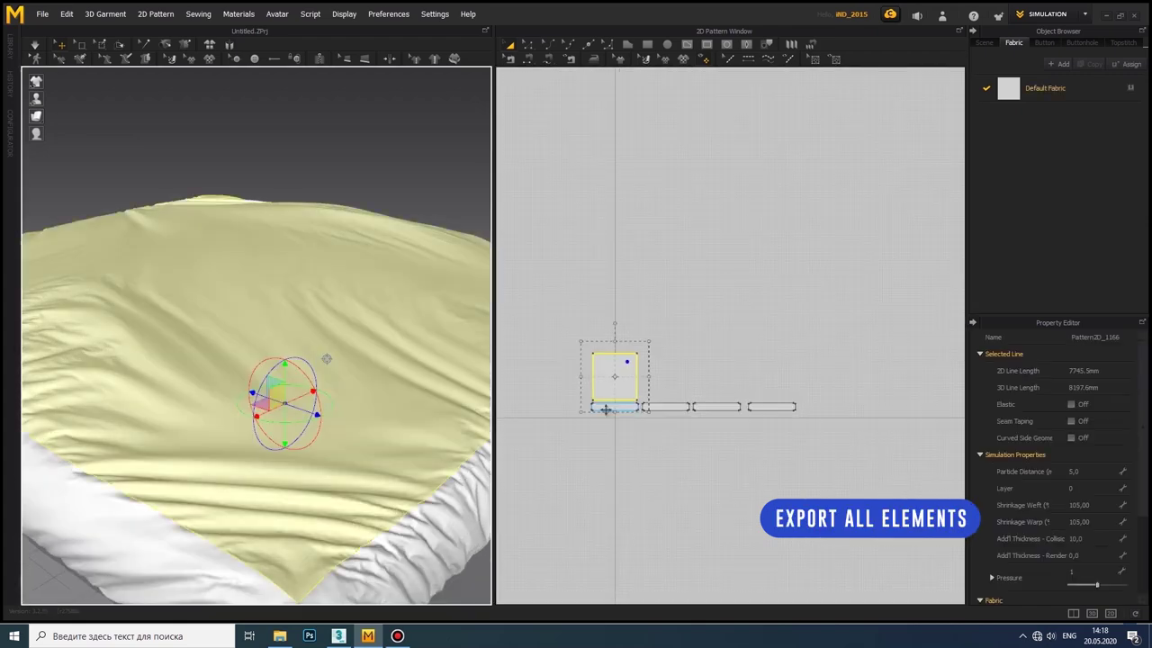
click(764, 410)
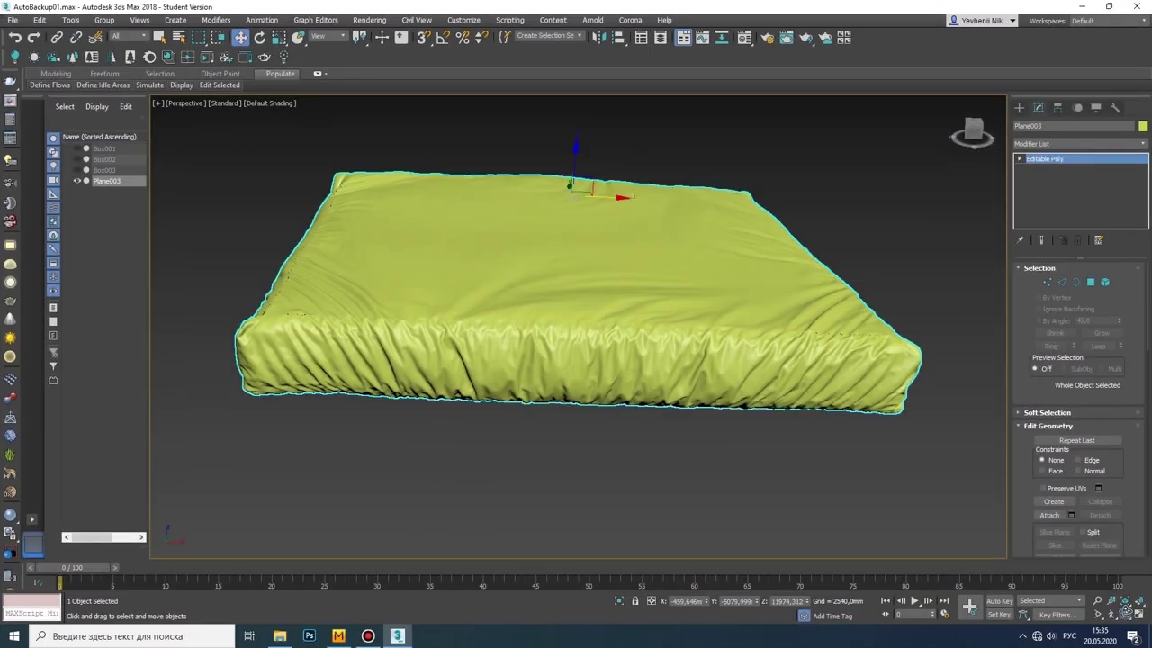
Step: Delete the magenta helper Box003 and unhide the headboard and bed frame (Box001, Box002)
scroll(576, 324, down, 5)
mouse_move(630, 396)
alt+middle_down()
mouse_move(393, 378)
mouse_move(552, 321)
alt+middle_up()
click(77, 170)
key(w)
click(553, 285)
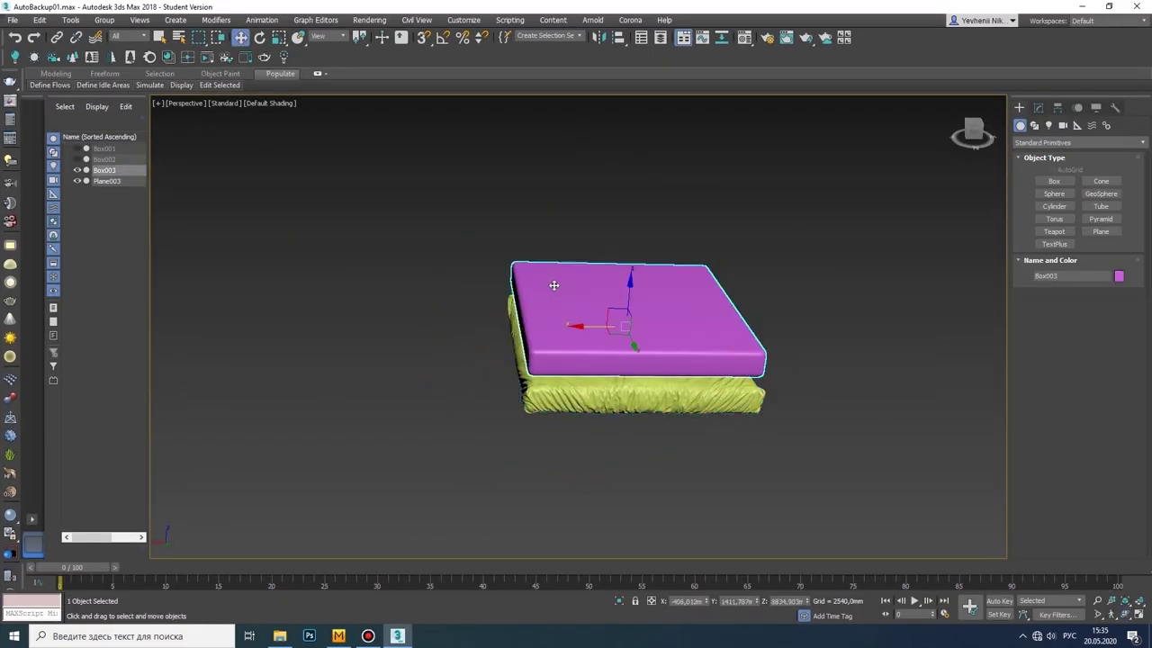
click(78, 159)
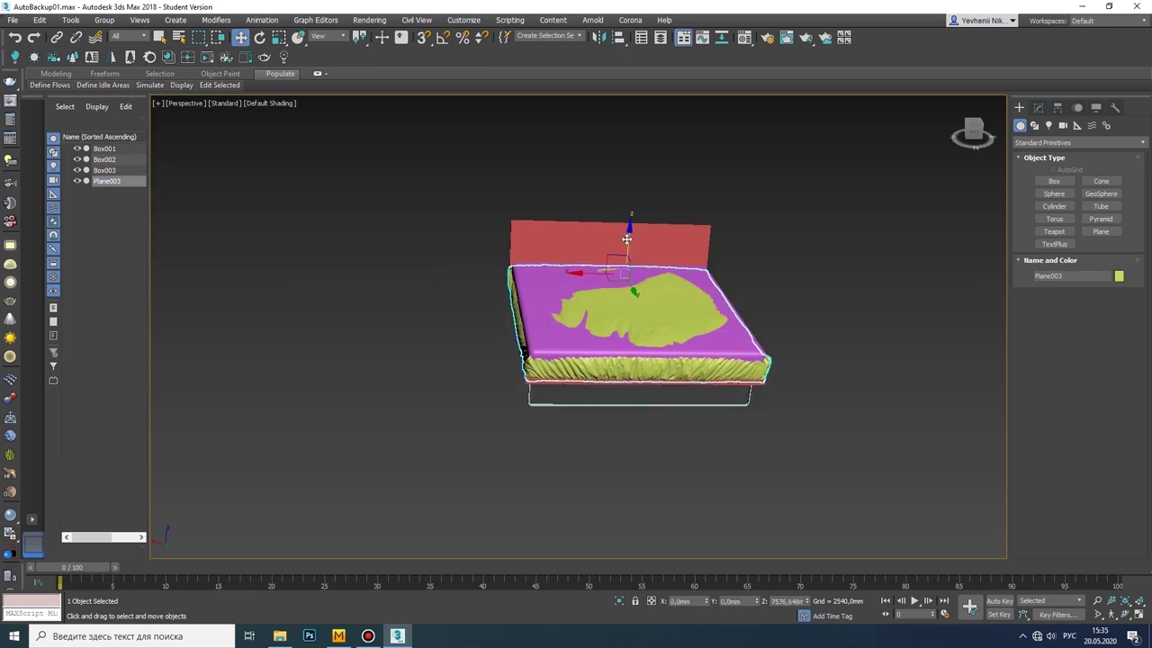
key(Delete)
Step: Start exporting the scene from the File menu with OBJ as the save type
mouse_move(594, 380)
mouse_down()
mouse_move(539, 360)
mouse_move(683, 361)
mouse_up()
click(684, 361)
click(13, 20)
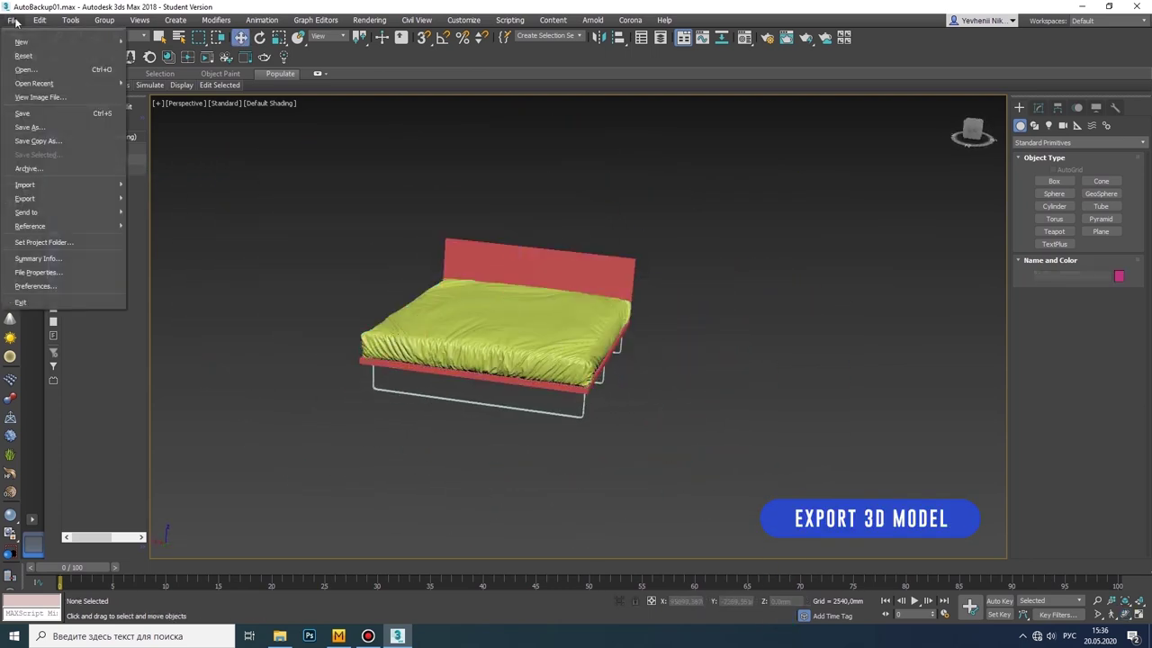
click(155, 206)
click(356, 405)
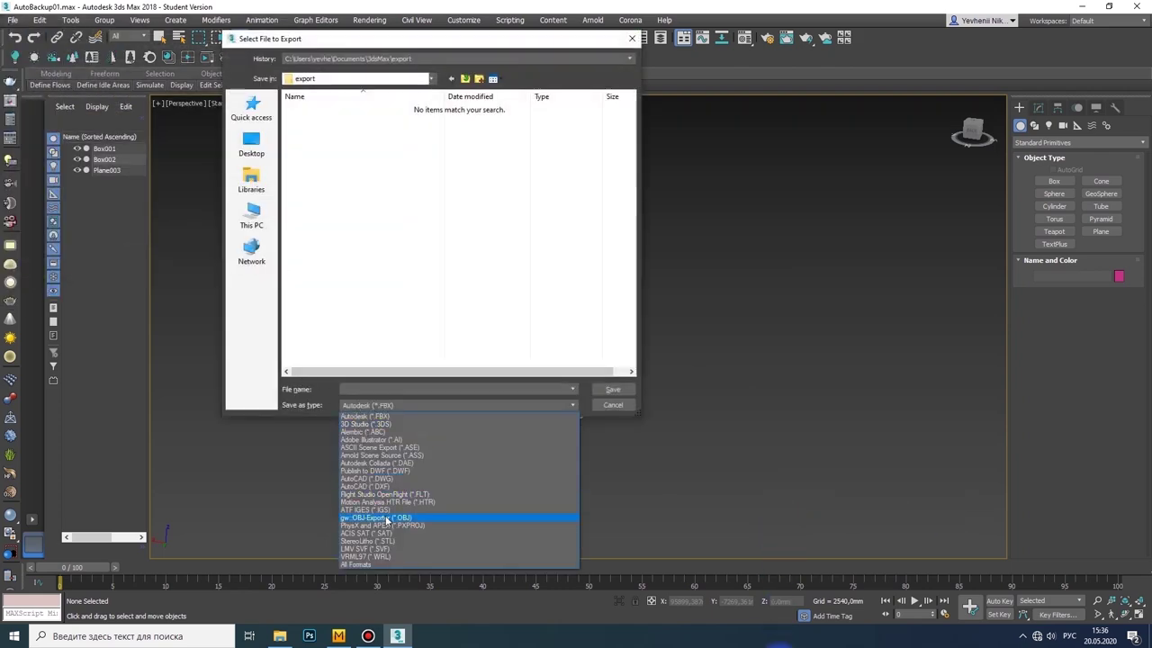
click(387, 520)
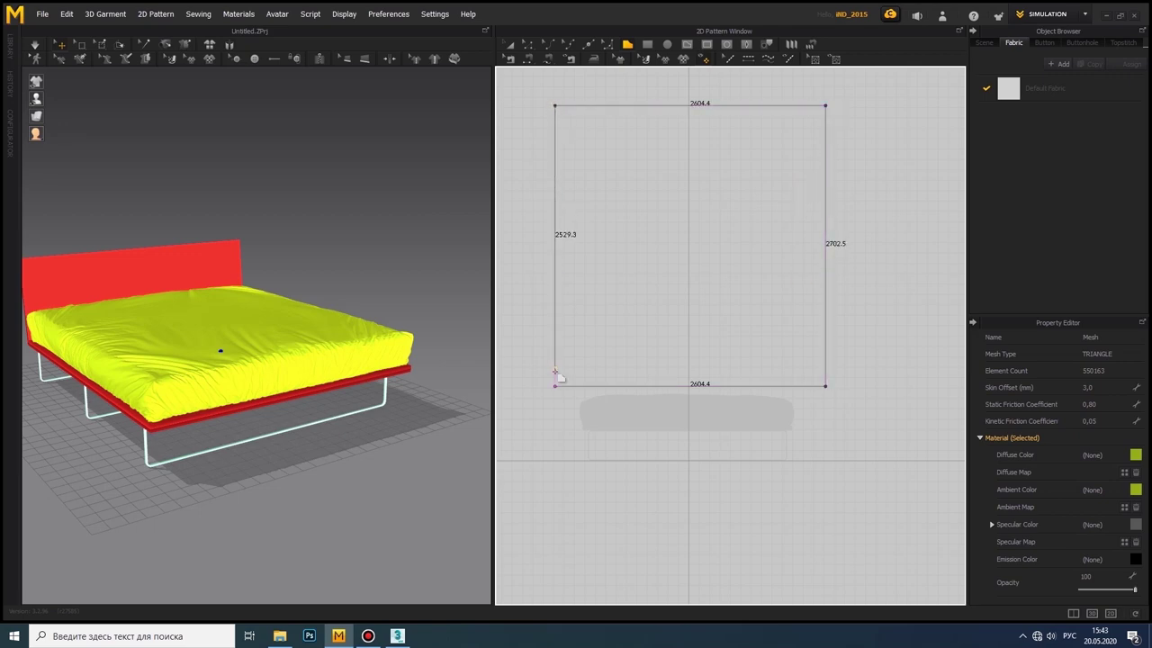
Step: Finish the large square pattern and draw an inset internal rectangle inside it
click(631, 281)
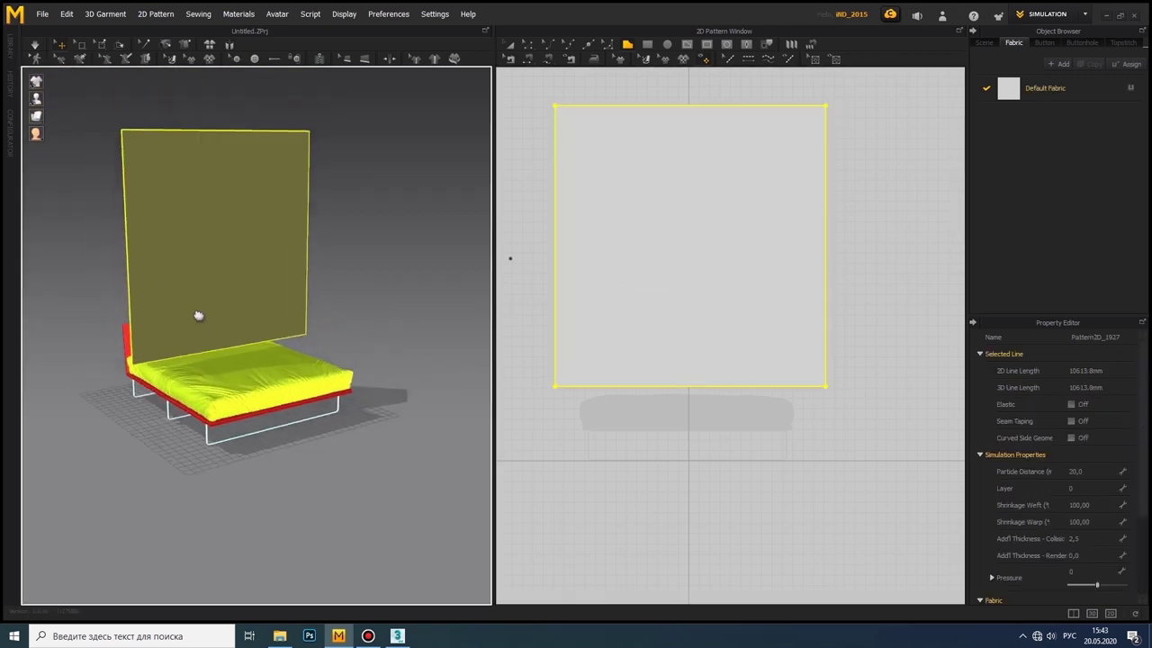
click(688, 47)
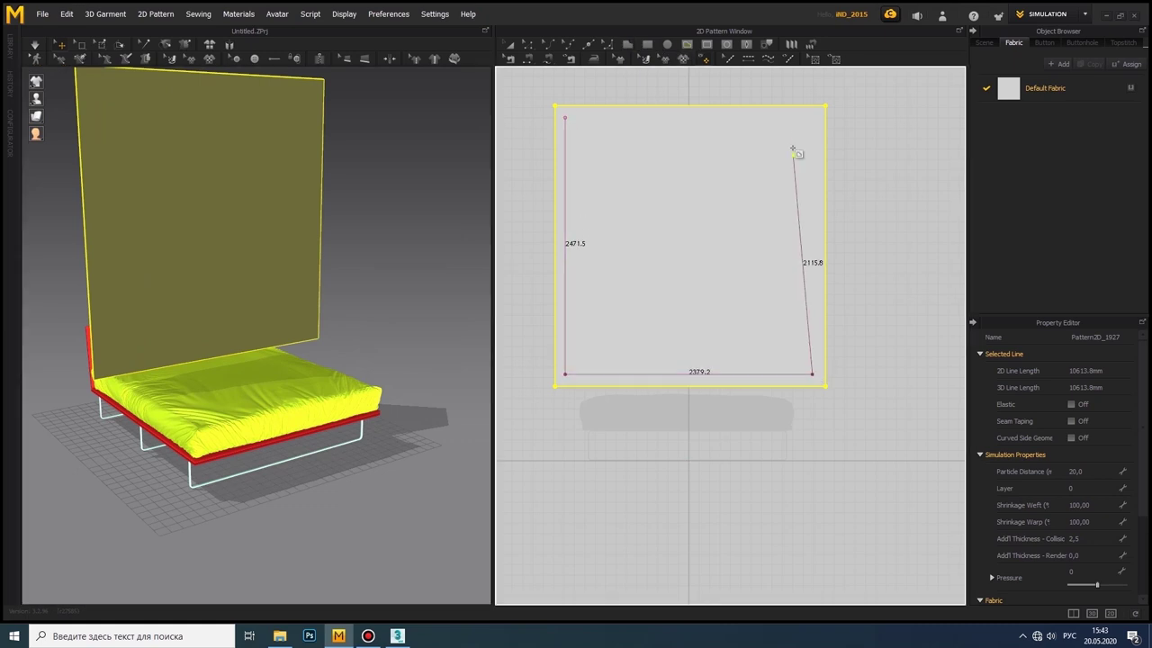
drag(567, 119, 813, 373)
scroll(711, 254, down, 3)
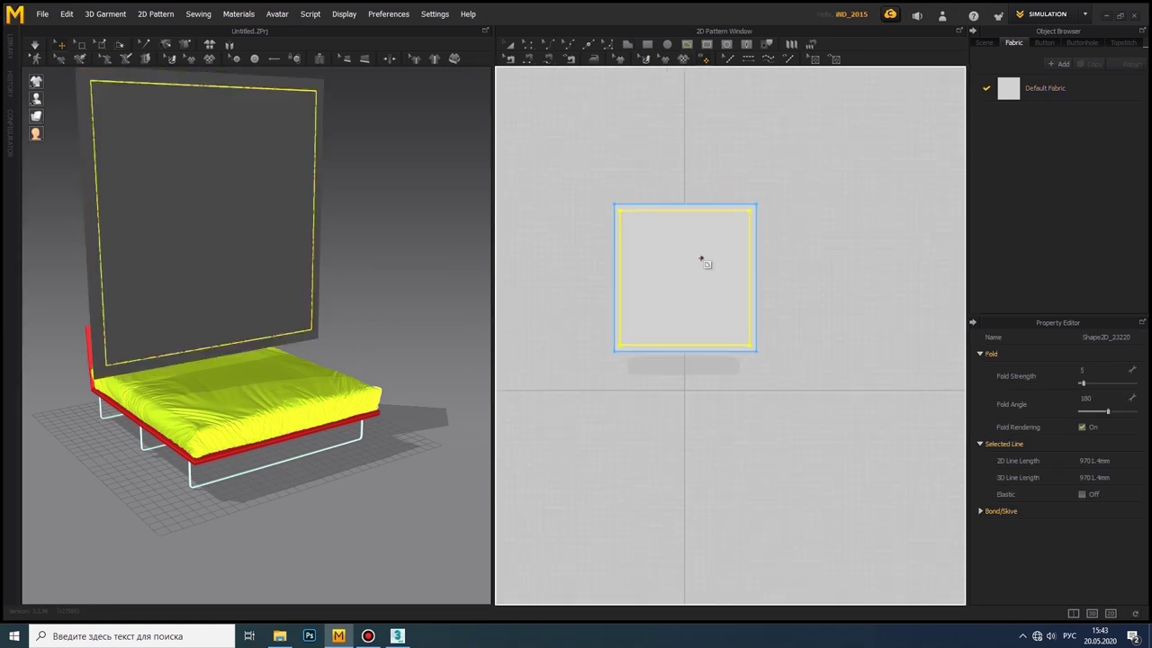
Step: Duplicate the square panel beside the original, then select both and rotate them flat above the bed
click(511, 47)
click(667, 224)
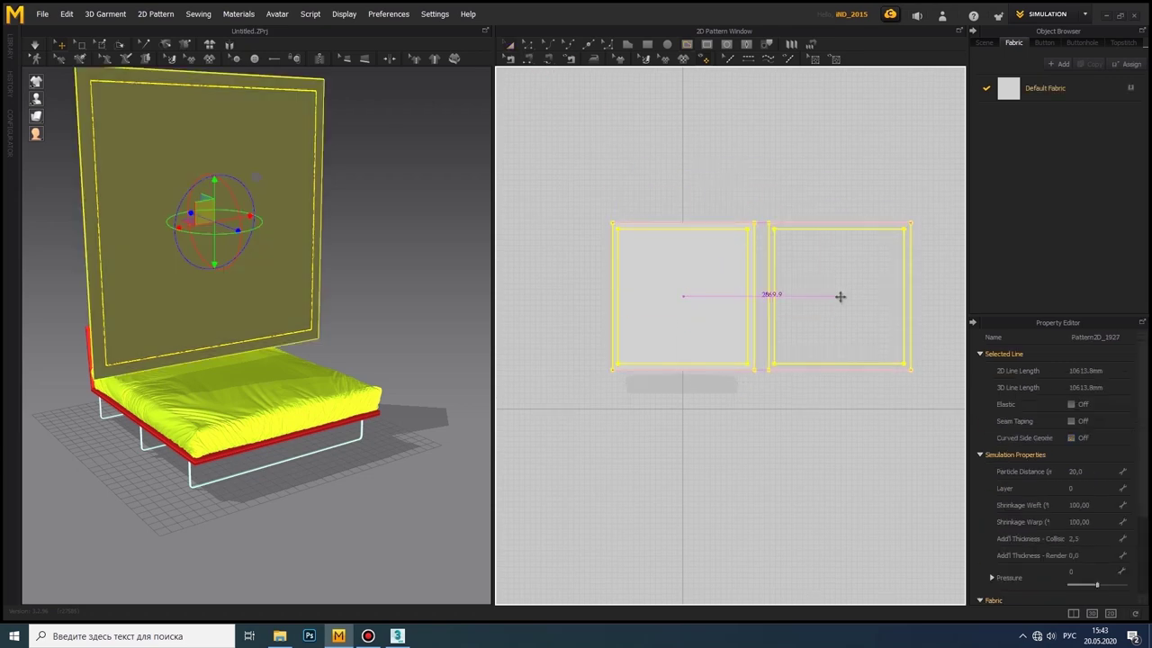
click(839, 296)
right_drag(201, 236, 85, 352)
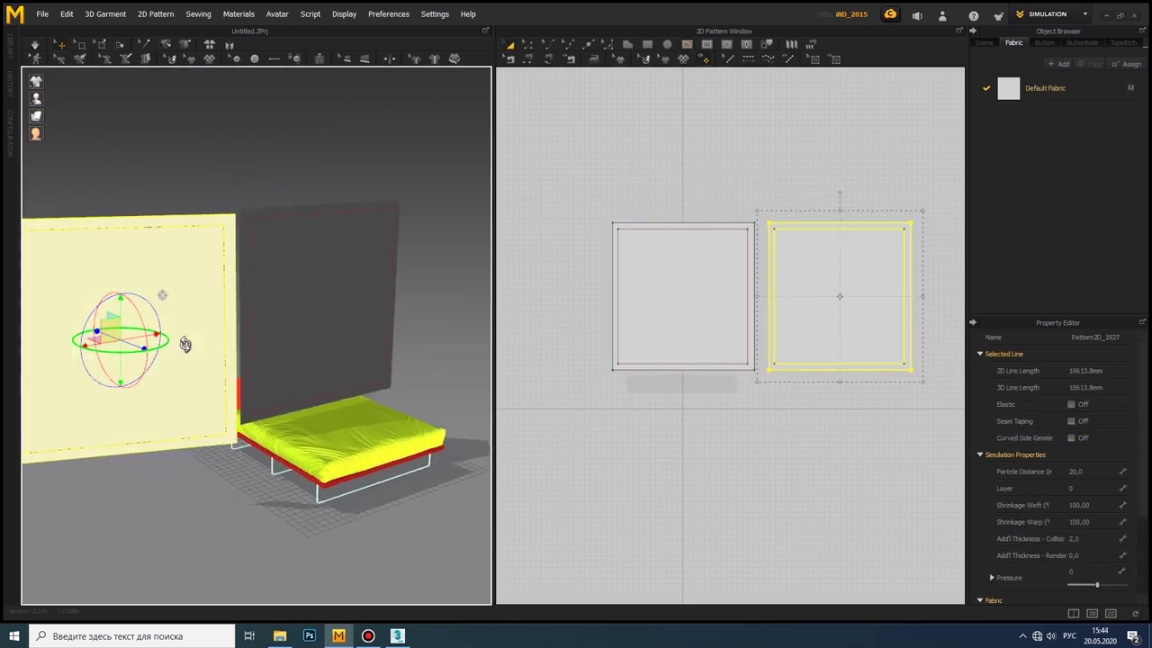
right_drag(185, 344, 134, 426)
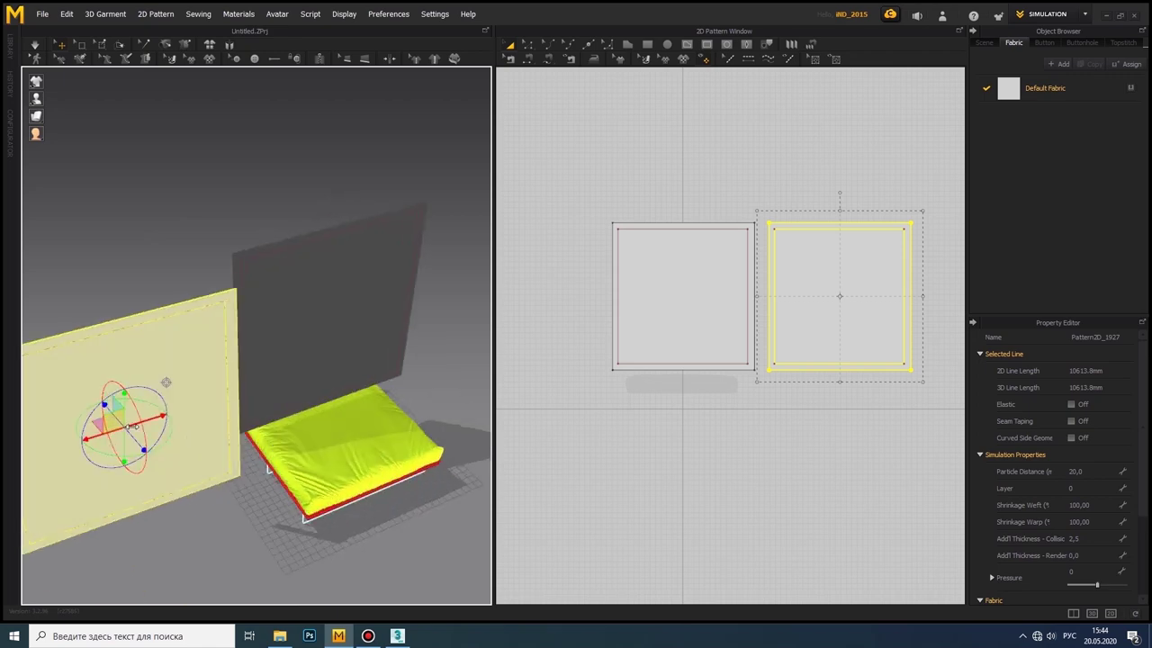
right_drag(166, 382, 327, 265)
shift+click(306, 257)
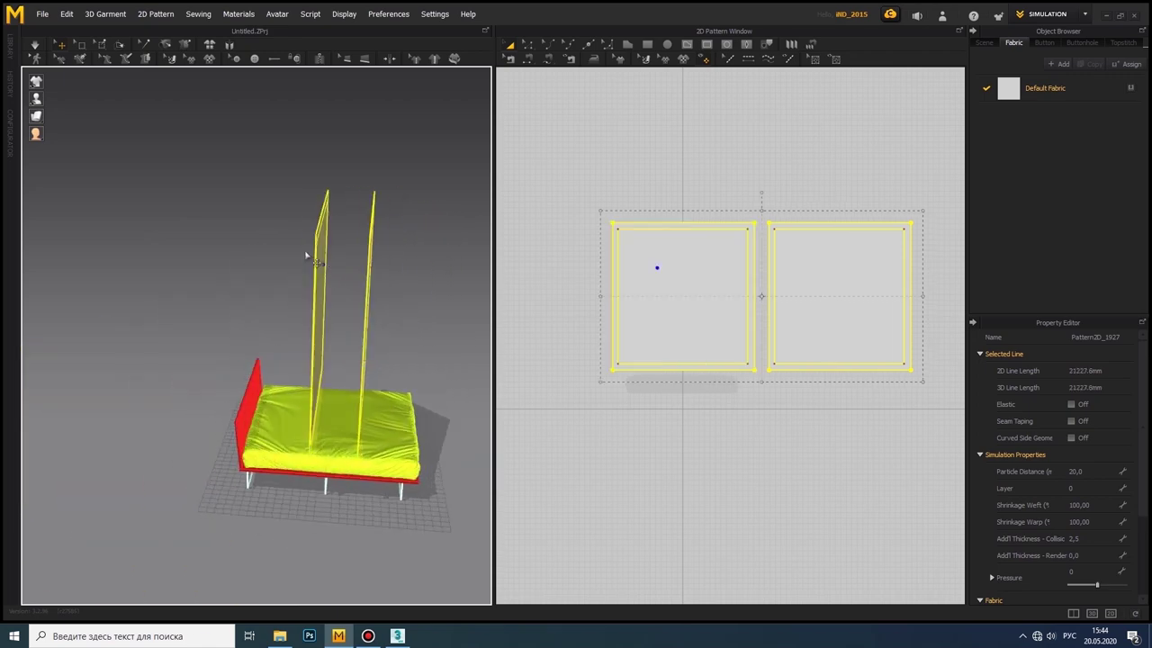
drag(332, 281, 324, 261)
right_drag(324, 261, 378, 270)
Step: Undo the panel's rotation, rotate it flat with the gizmo ring, and move the second panel lower and aside
scroll(612, 243, up, 1)
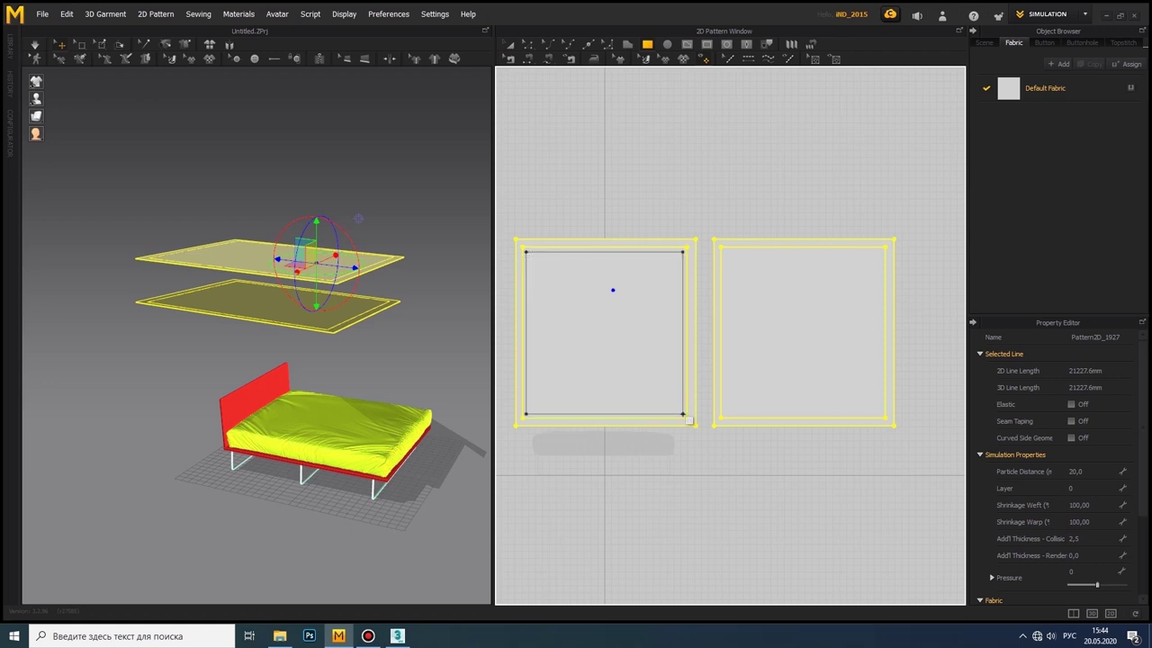
key(ctrl+z)
drag(338, 287, 386, 357)
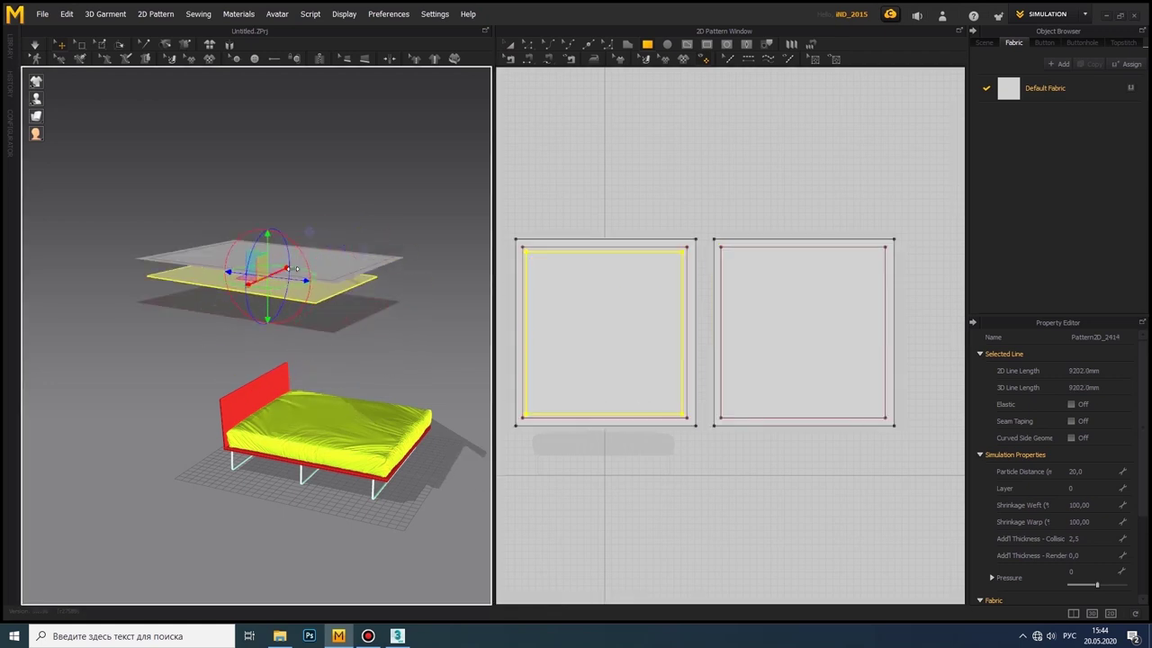
mouse_move(296, 268)
right_down()
mouse_move(287, 228)
mouse_move(222, 301)
mouse_move(478, 286)
mouse_move(274, 253)
mouse_move(269, 236)
right_up()
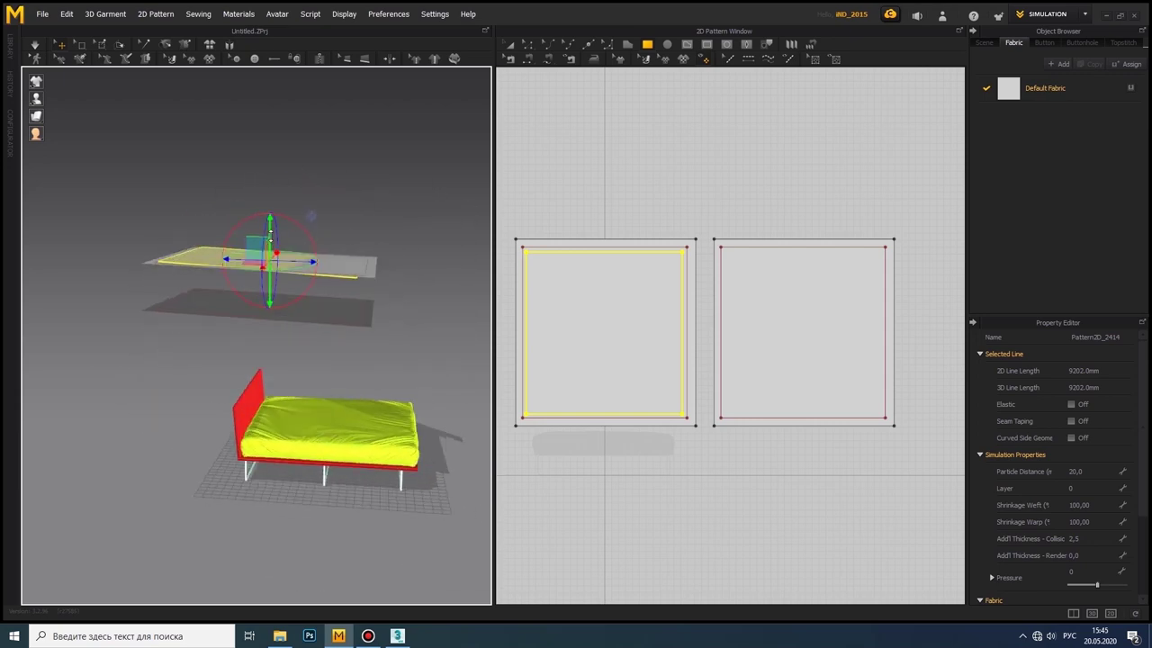
right_drag(270, 324, 141, 321)
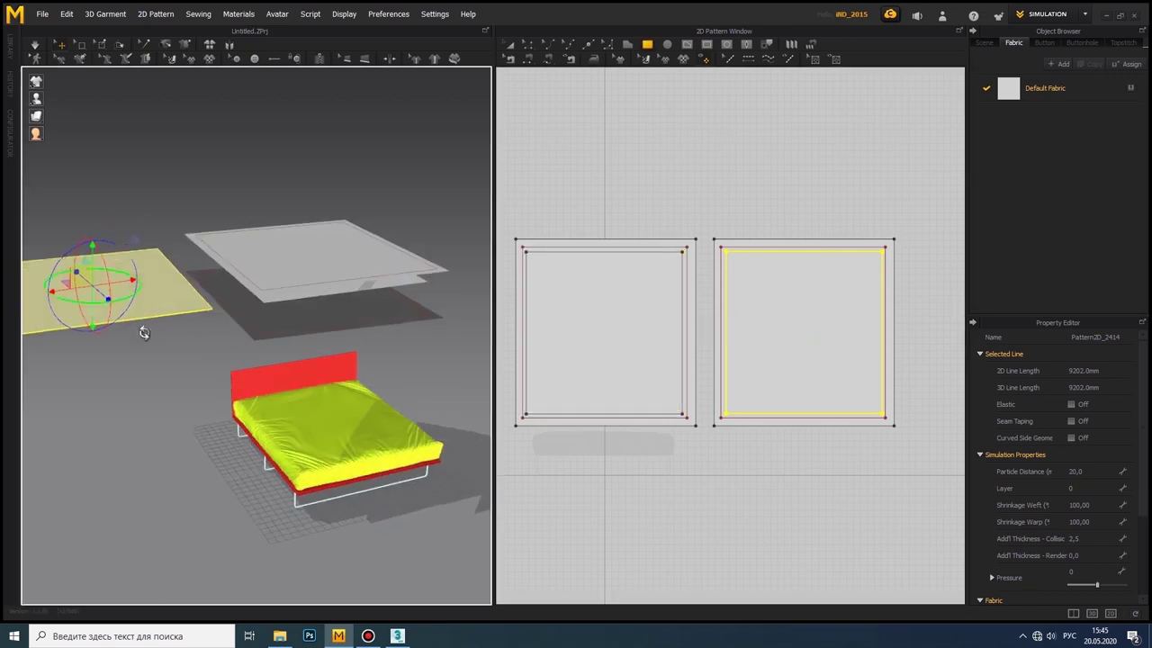
drag(142, 322, 2, 270)
mouse_move(68, 254)
right_down()
mouse_move(280, 257)
mouse_move(350, 288)
mouse_move(296, 258)
mouse_move(291, 326)
mouse_move(244, 303)
mouse_move(332, 327)
right_up()
Step: With Segment Sewing, join the two panels' top edges, outer side edges and inner vertical edges
click(302, 326)
click(544, 49)
click(321, 319)
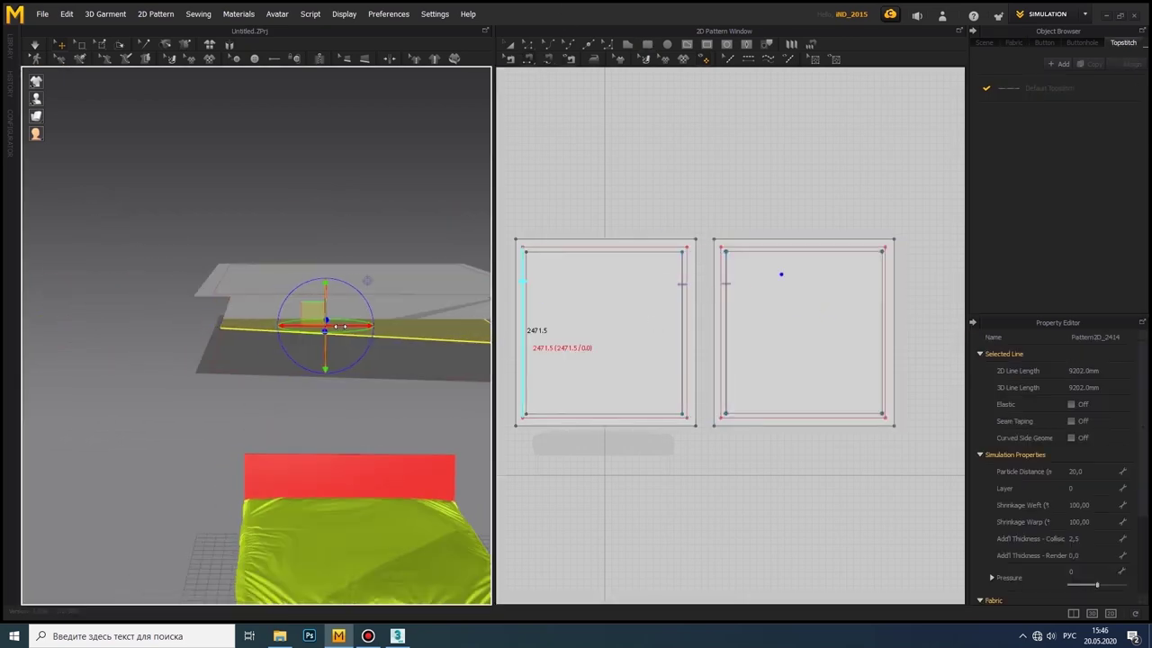
click(603, 251)
click(756, 252)
click(525, 283)
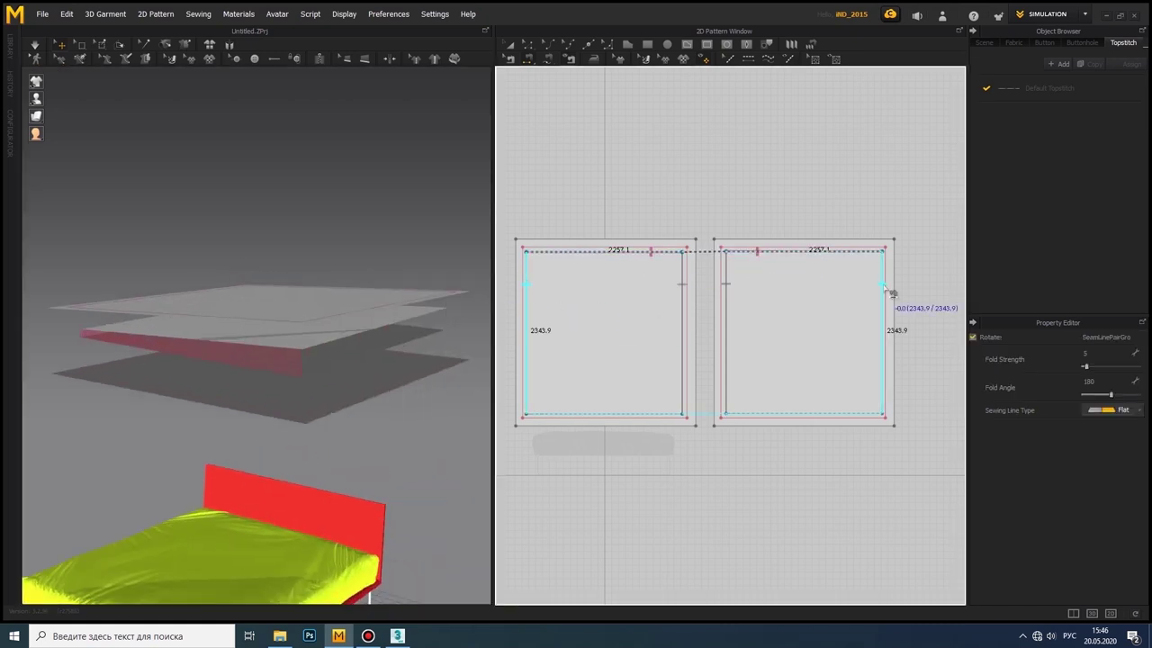
click(886, 288)
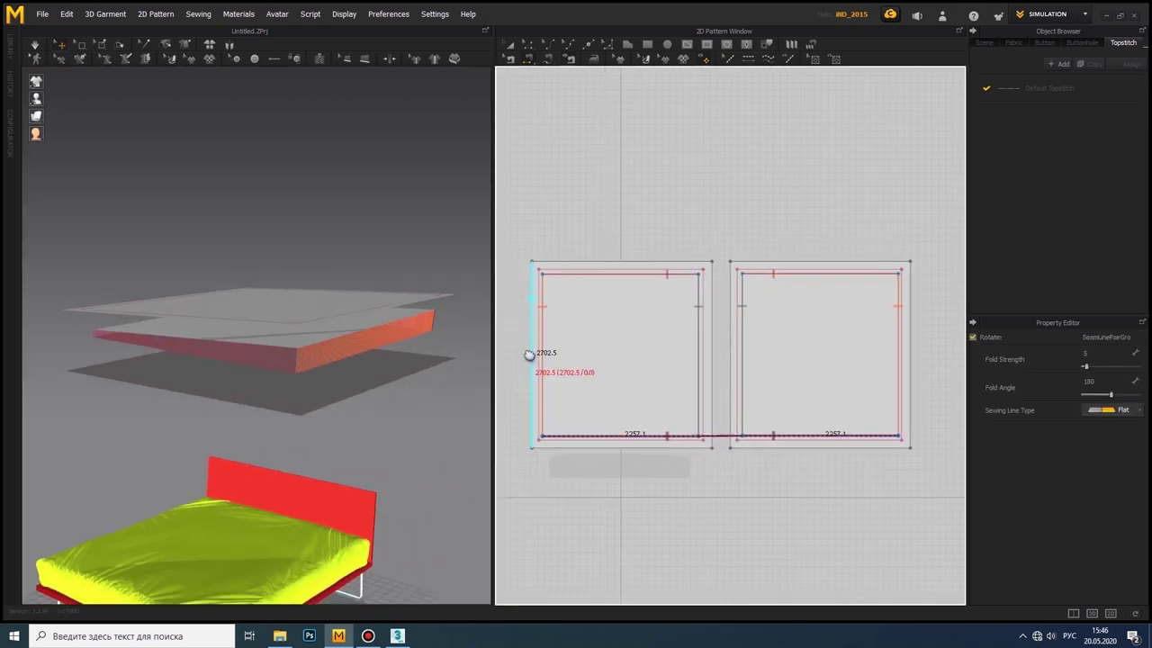
click(916, 309)
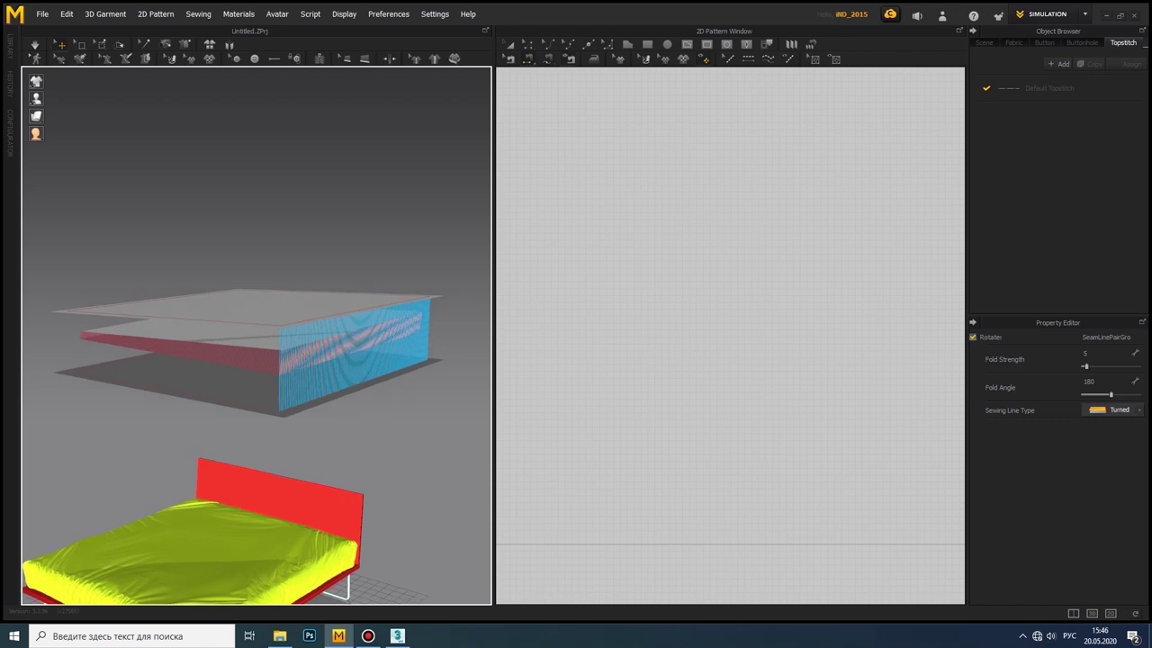
scroll(687, 362, up, 3)
click(727, 347)
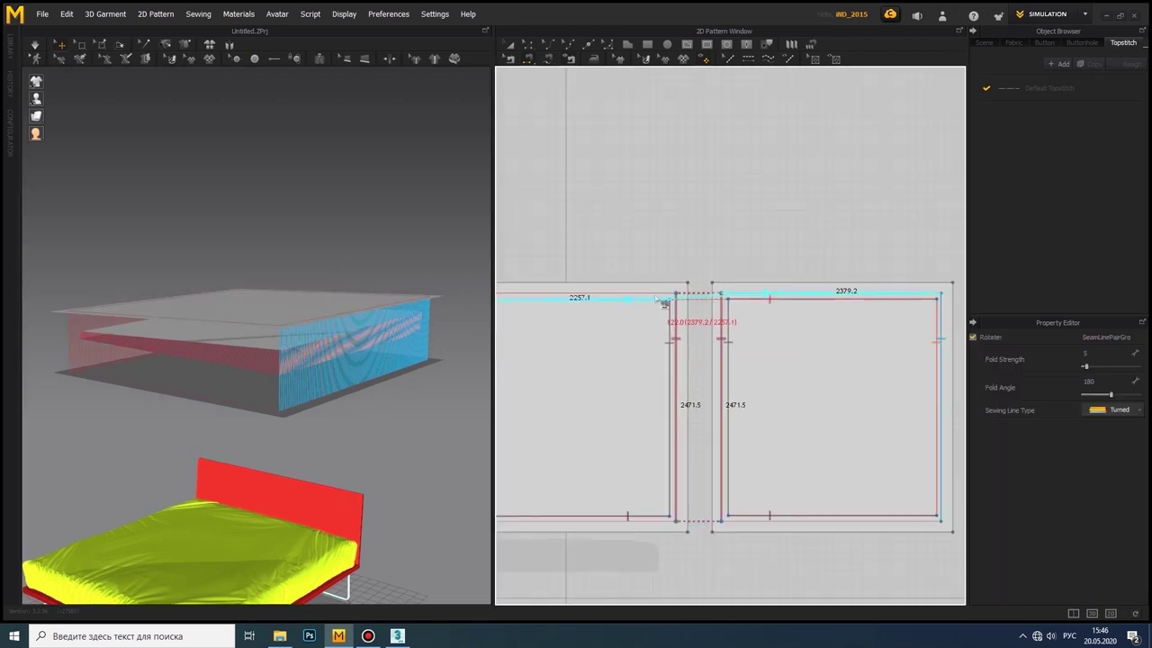
scroll(621, 509, down, 2)
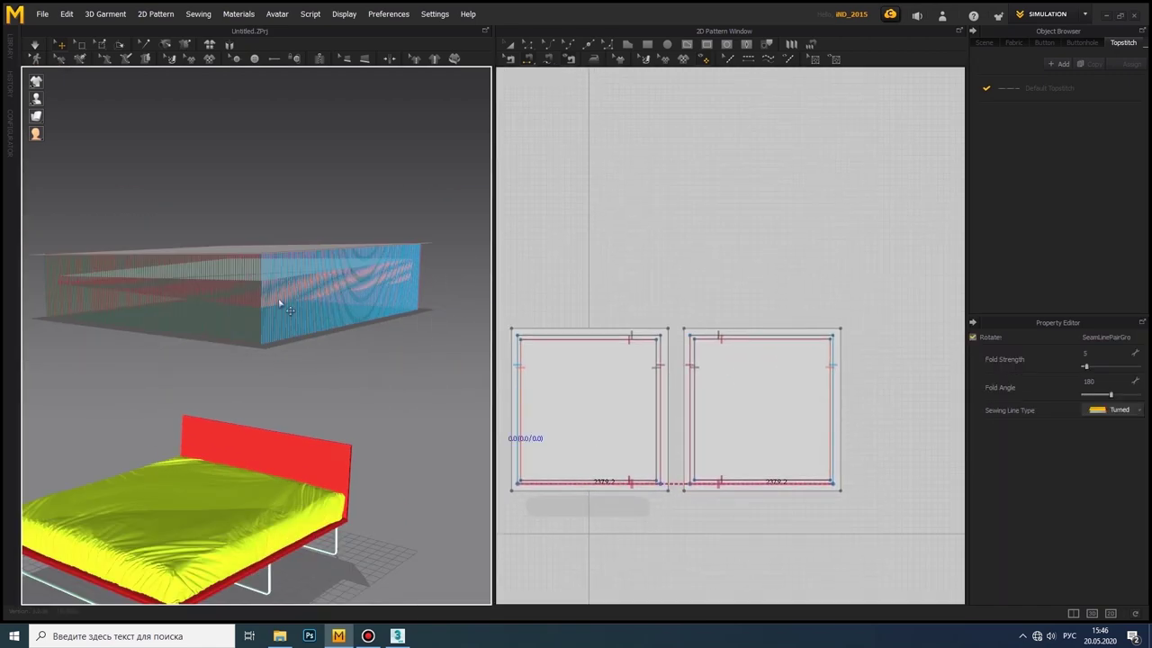
right_drag(270, 360, 419, 309)
Step: Select both blanket panels and set their Particle Distance to 40
key(a)
click(596, 357)
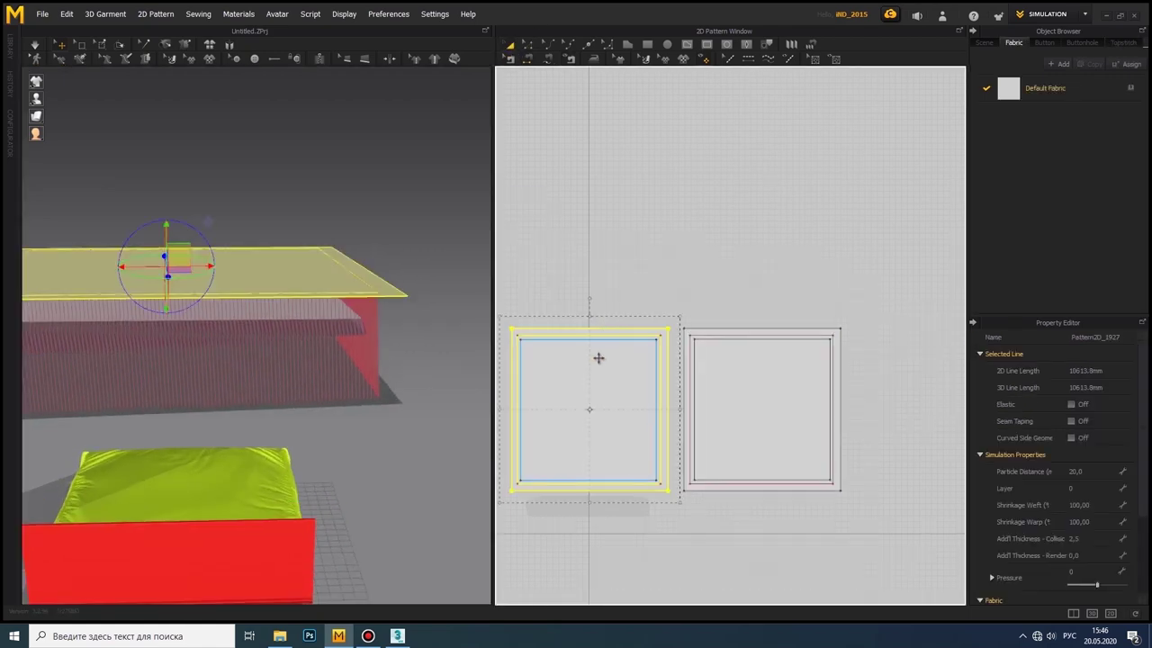
shift+click(699, 330)
middle_drag(375, 331, 470, 339)
click(1094, 470)
text(4)
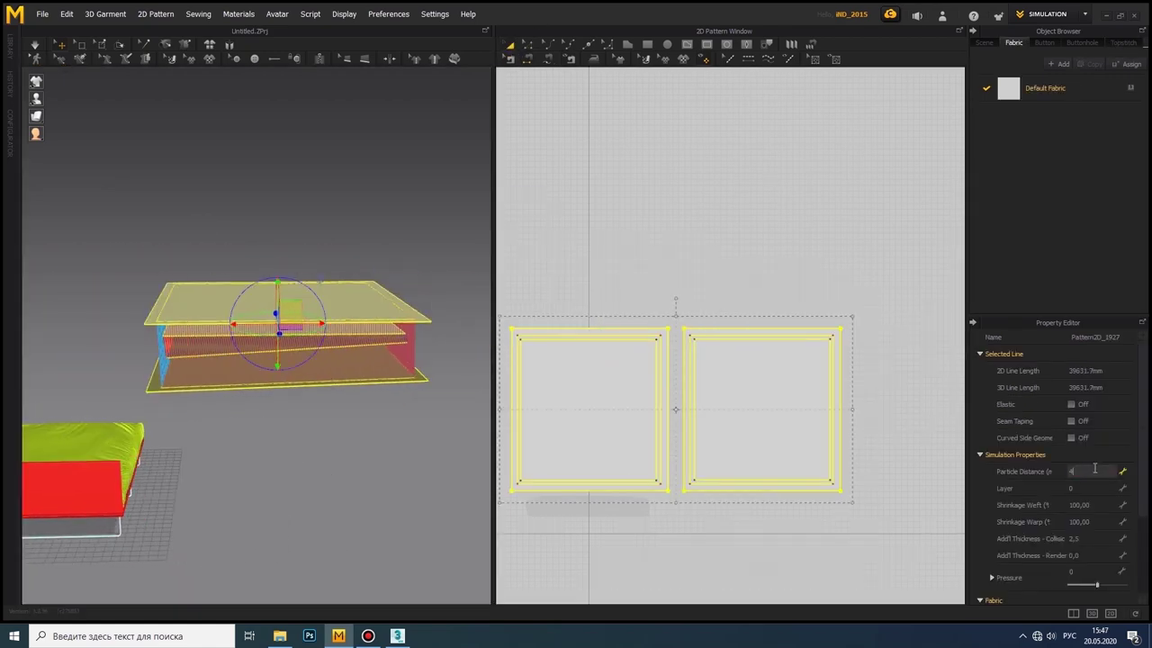
scroll(275, 319, up, 5)
scroll(365, 255, up, 3)
Step: Simulate and drag the blanket over the bed, pulling a corner so it drapes with wrinkles
click(38, 46)
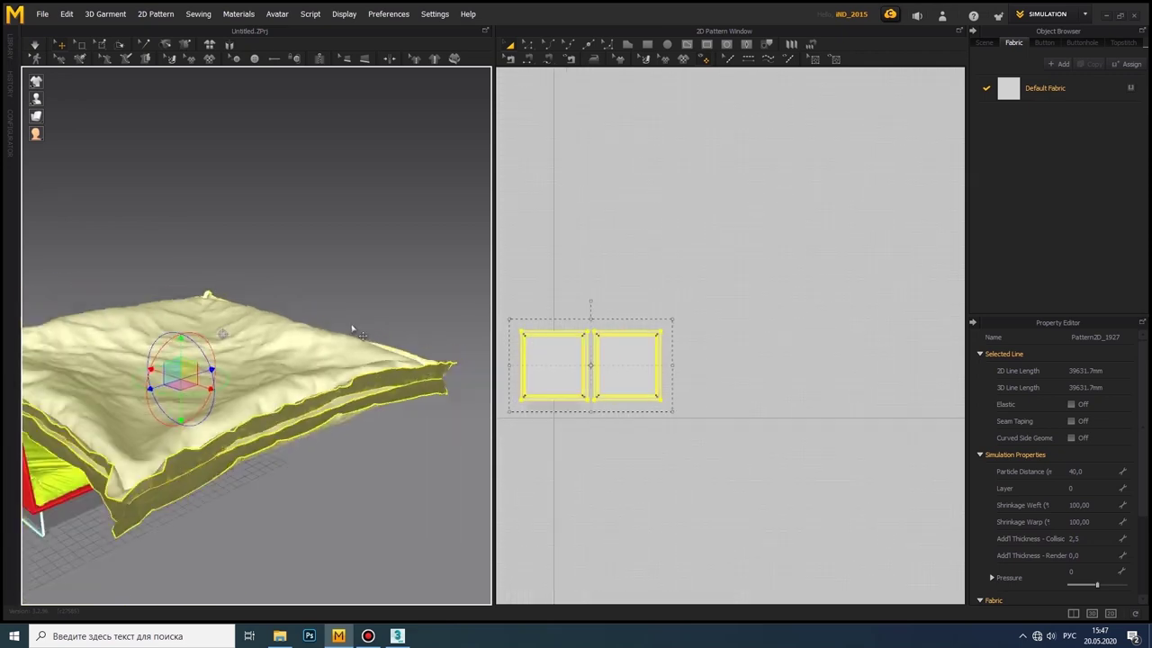
scroll(225, 270, down, 5)
drag(275, 328, 219, 342)
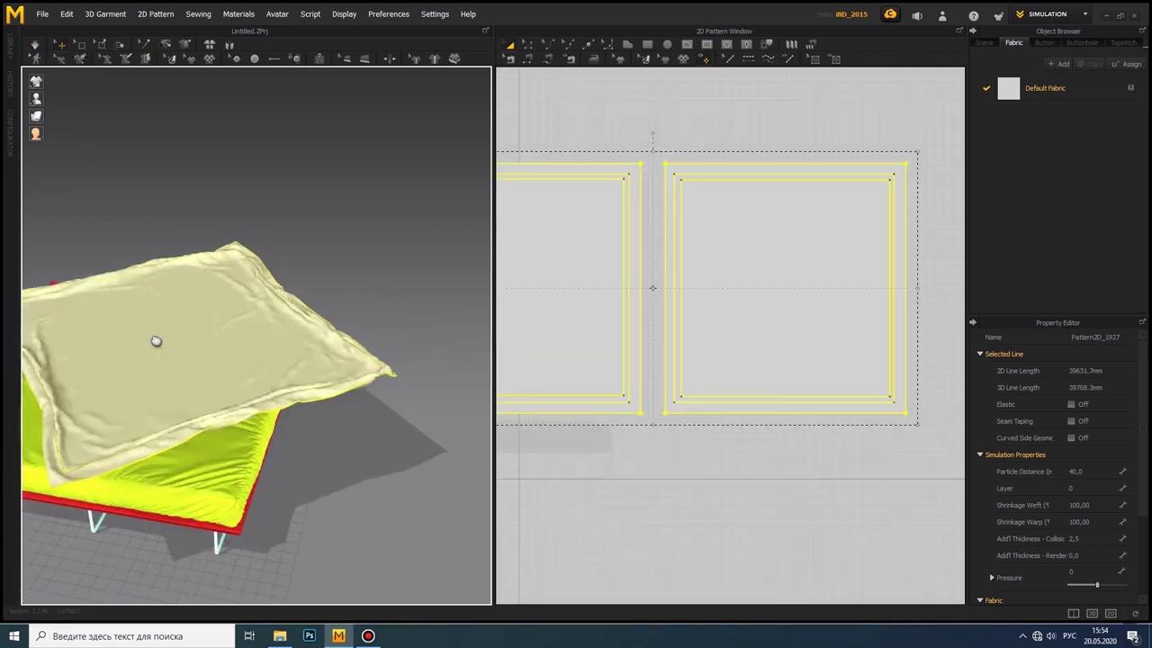
drag(54, 303, 460, 206)
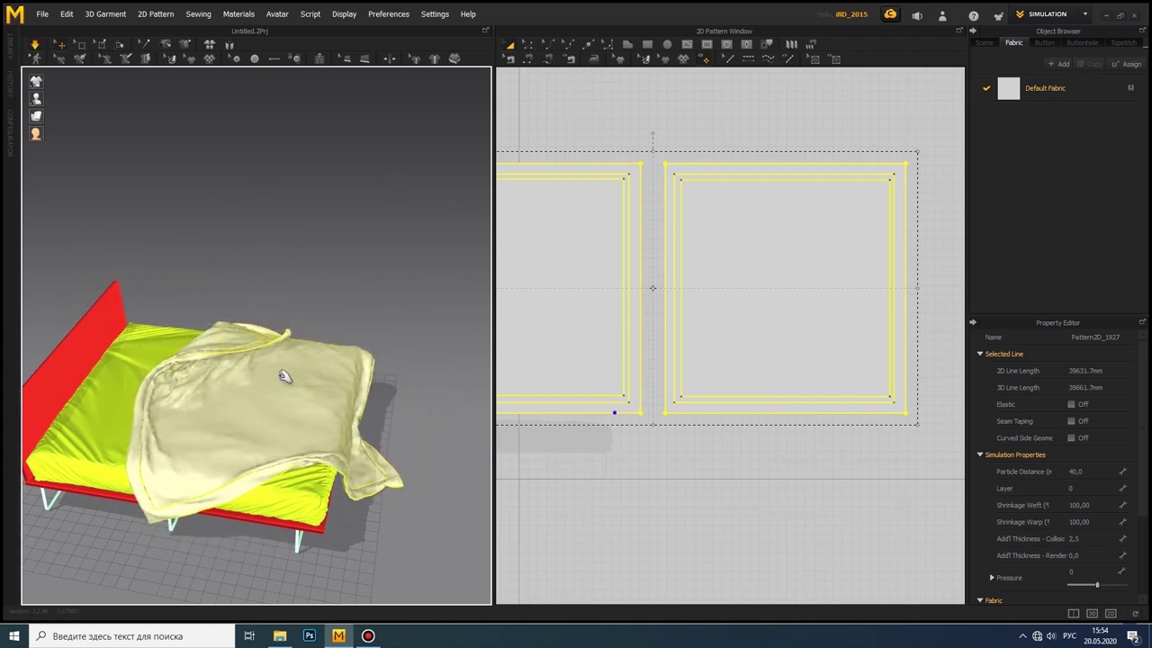
right_drag(285, 376, 247, 424)
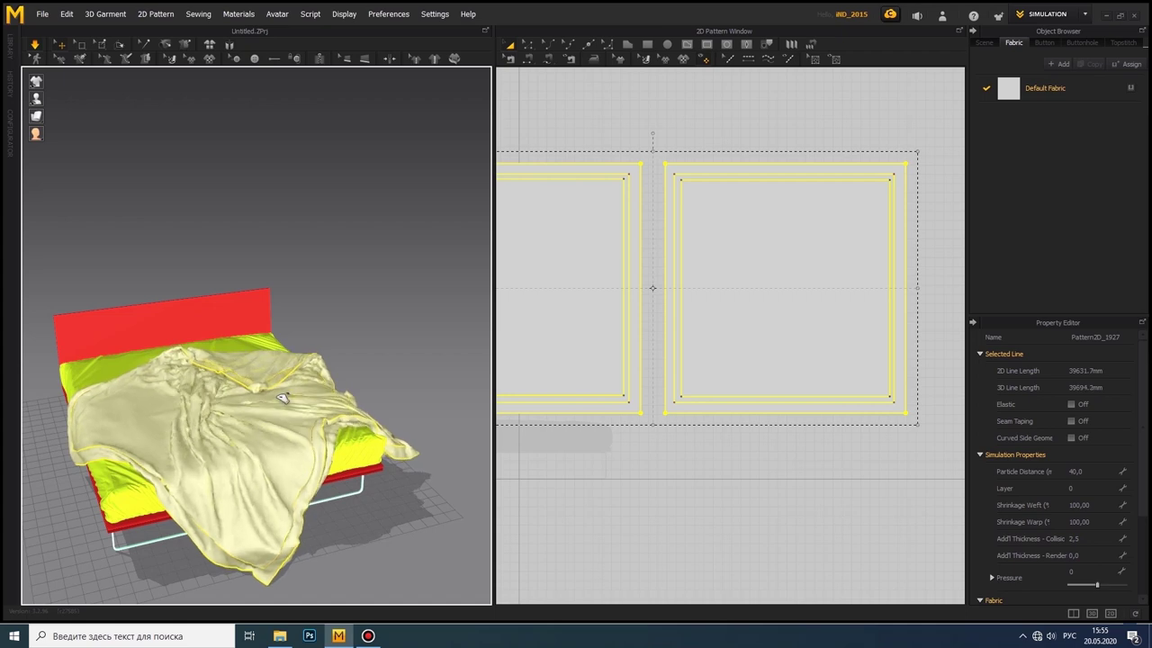
right_drag(282, 399, 123, 380)
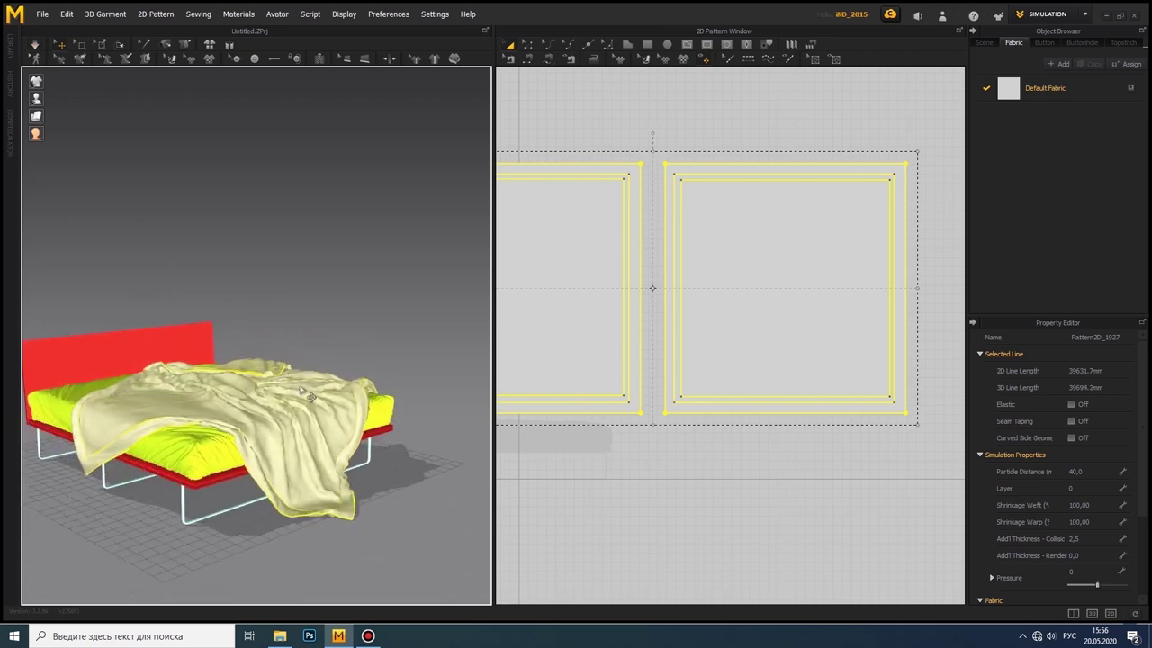
Step: Give the blanket patterns particle distance 10 and shrinkage 105, then check the finer wrinkles from several angles
click(636, 362)
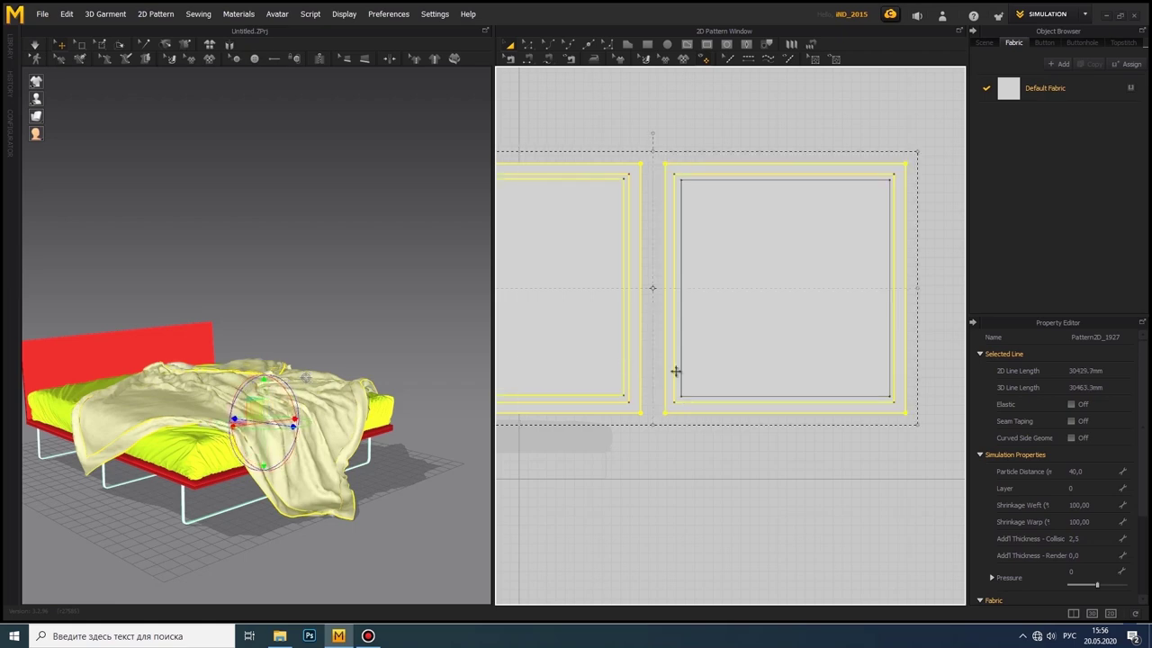
click(1058, 90)
click(771, 382)
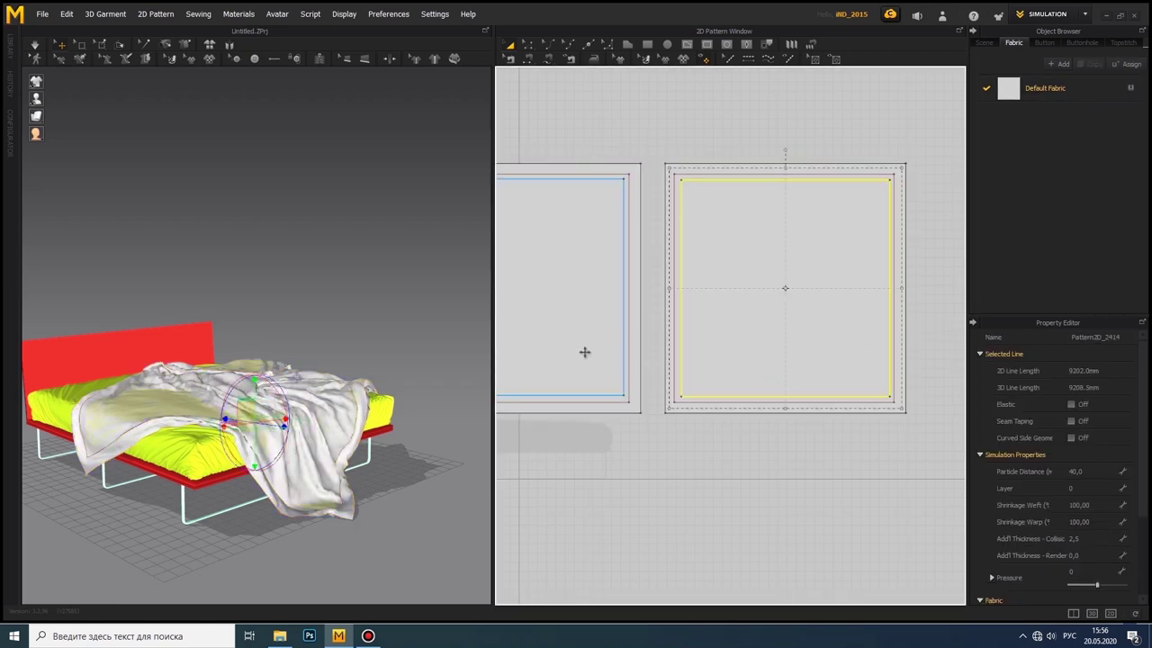
double_click(1084, 573)
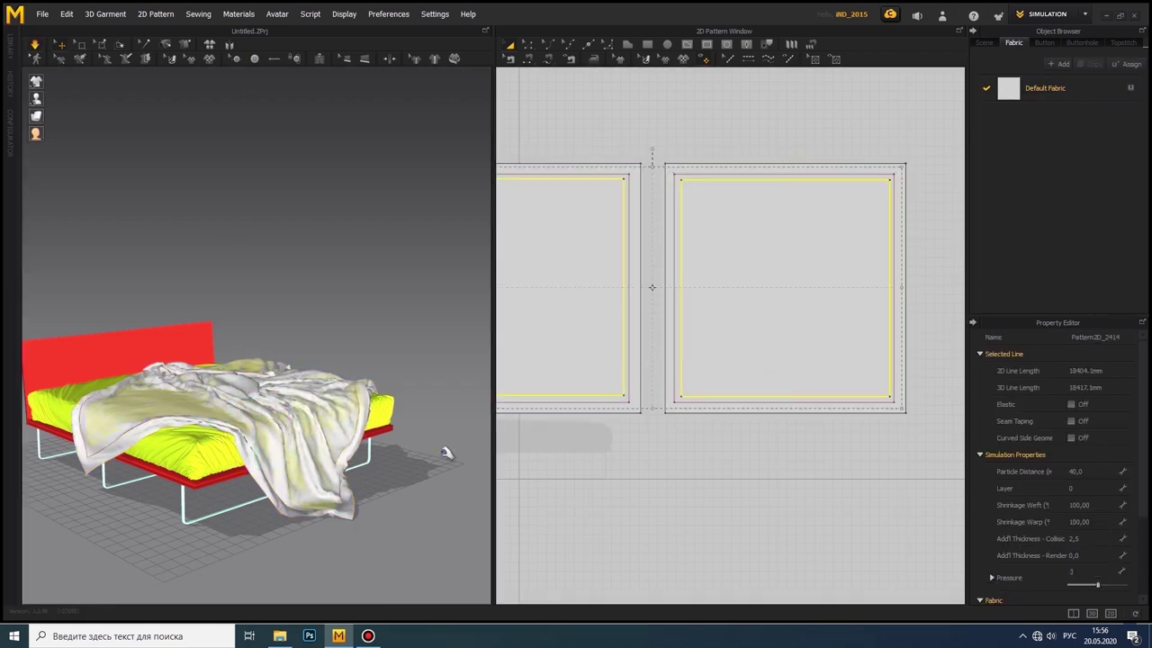
right_click(669, 206)
right_drag(175, 337, 36, 62)
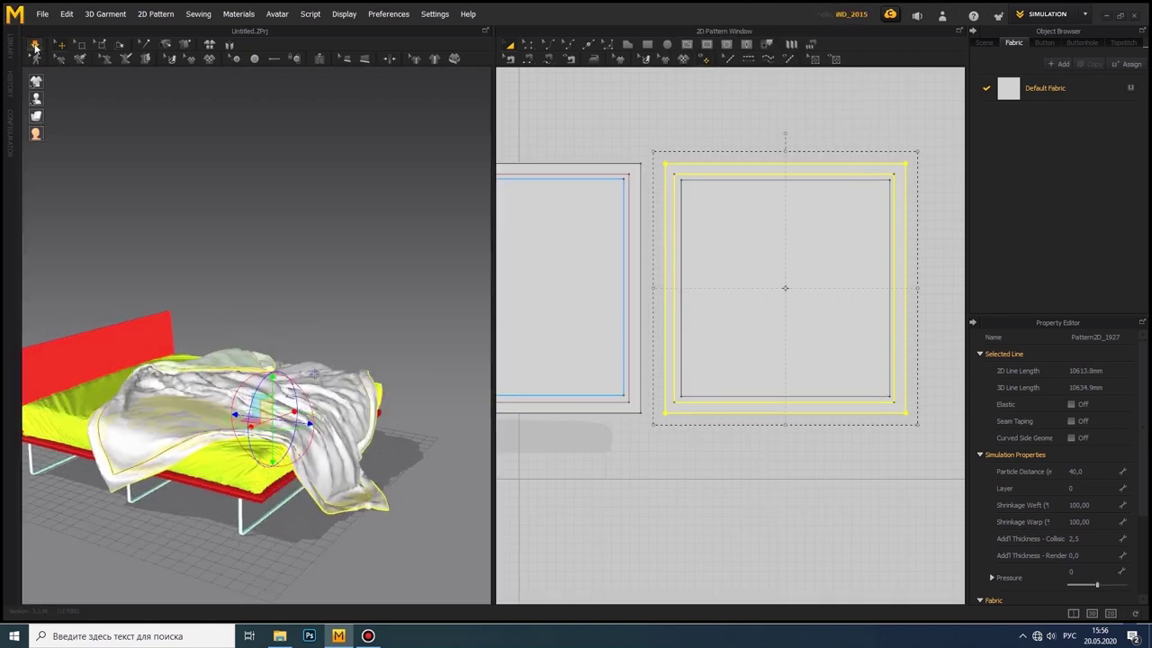
click(670, 308)
right_drag(225, 423, 273, 430)
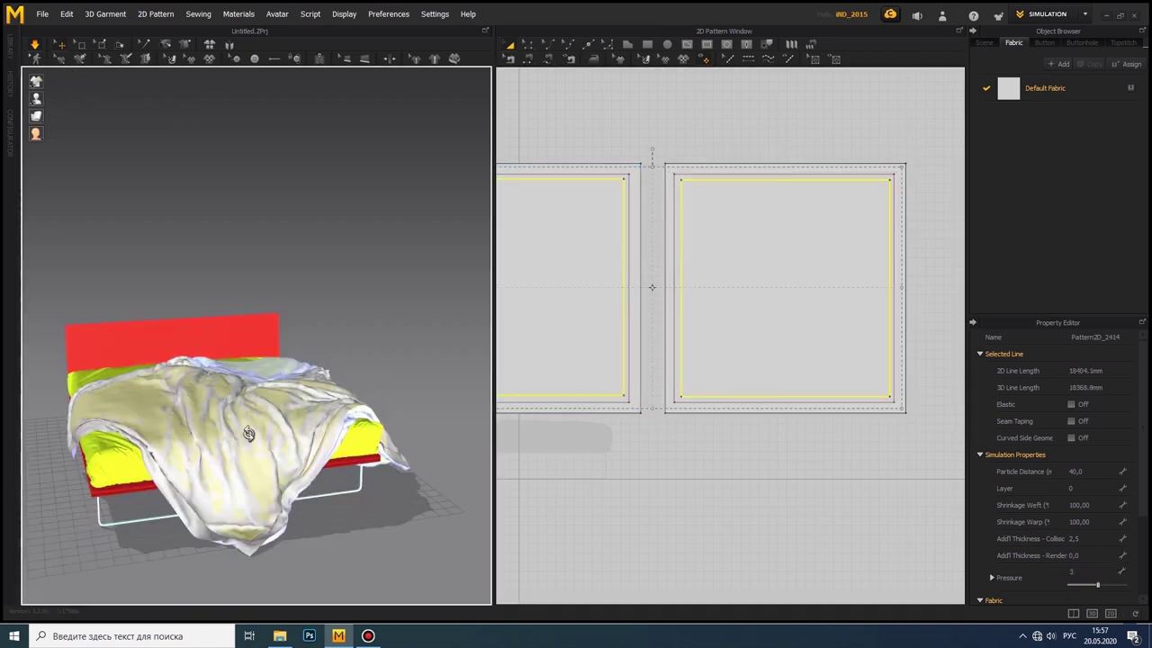
right_drag(286, 474, 264, 467)
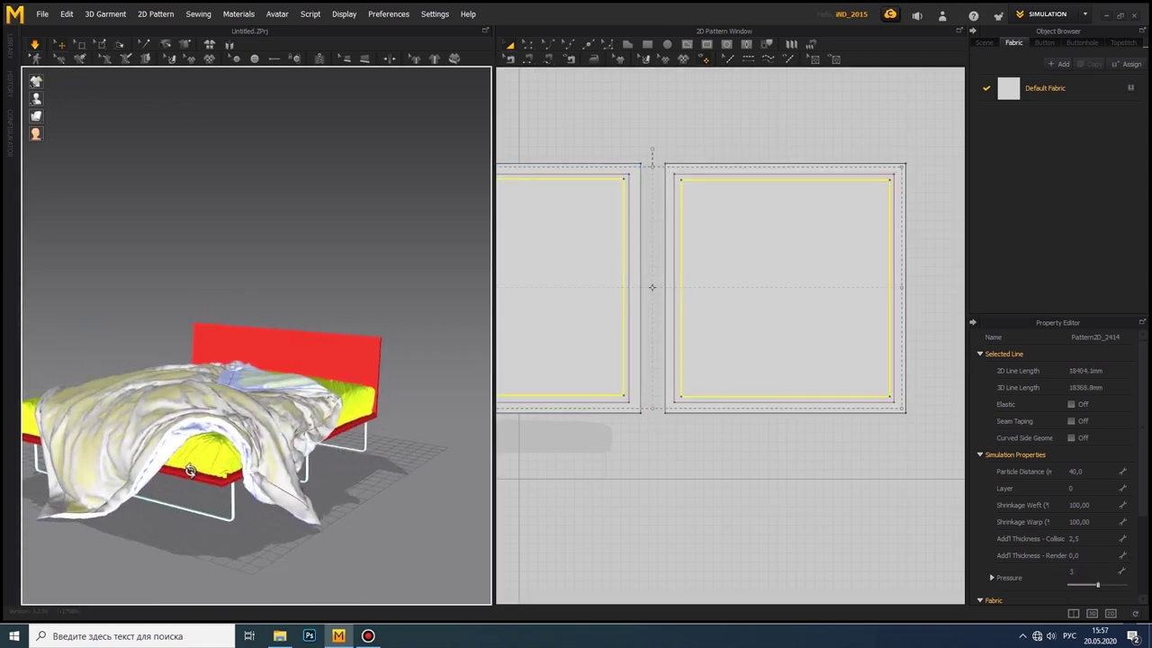
click(1087, 571)
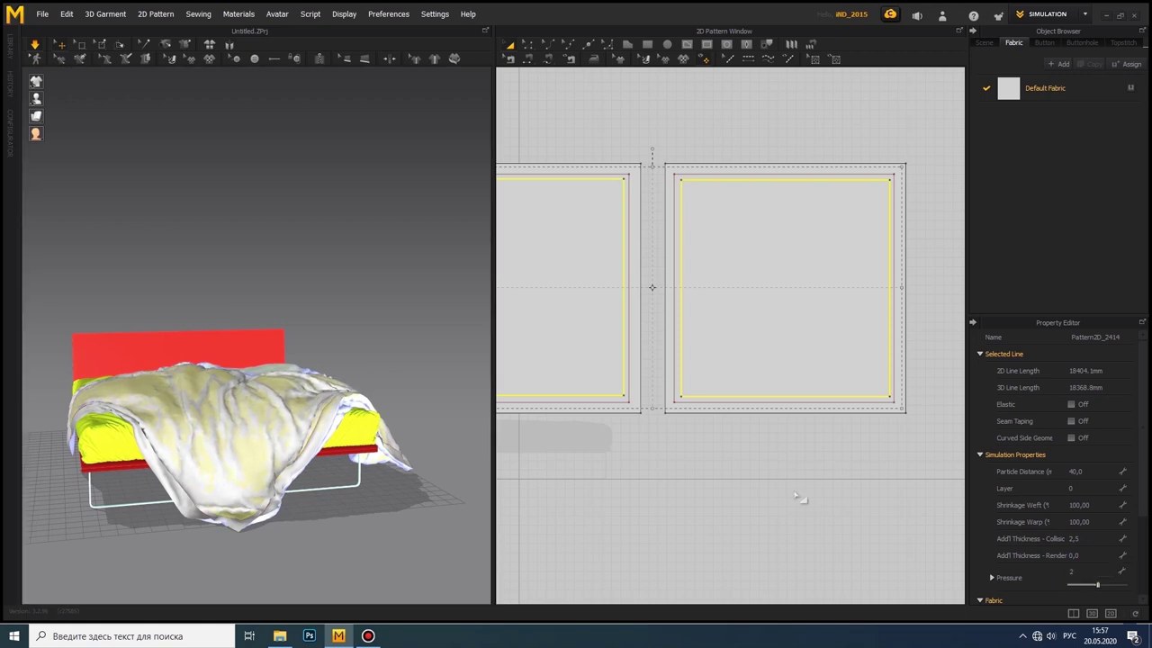
right_drag(231, 424, 151, 418)
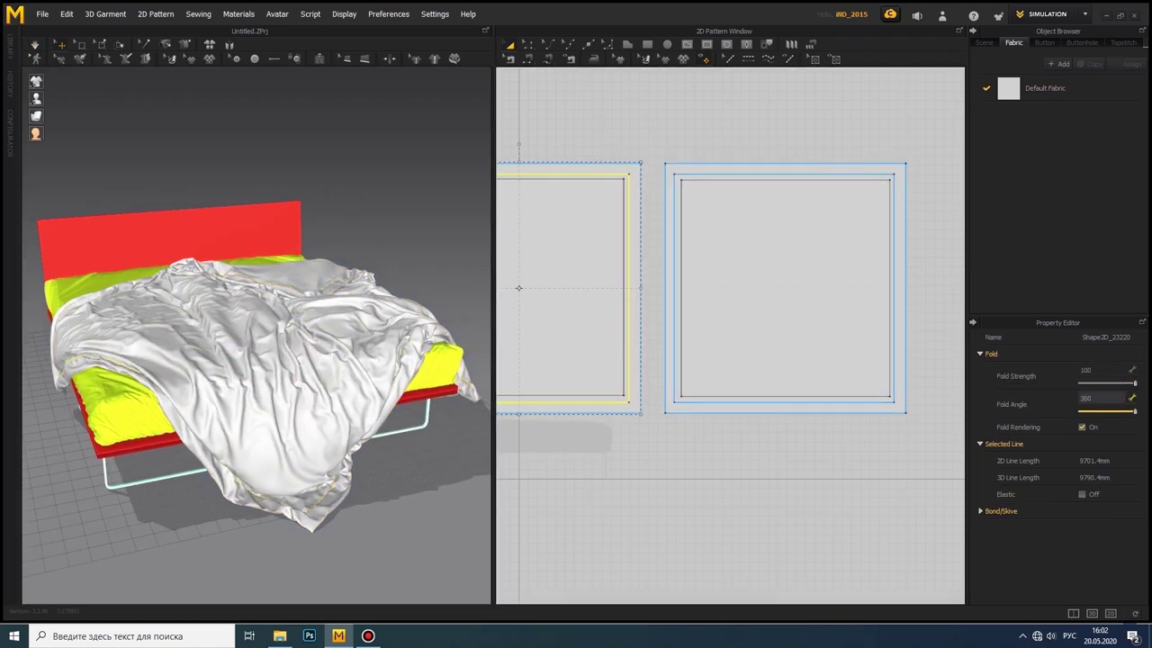
right_drag(297, 362, 190, 345)
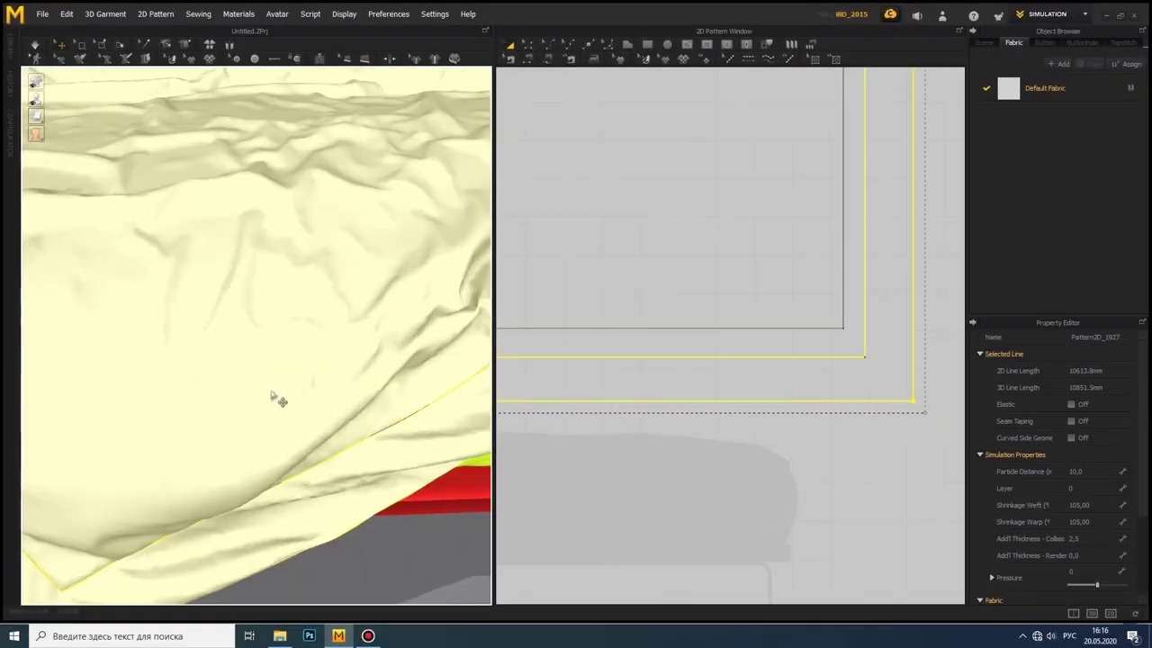
Step: Add a topstitch along the bottom edge of the blanket pattern
scroll(576, 366, down, 3)
scroll(553, 399, up, 4)
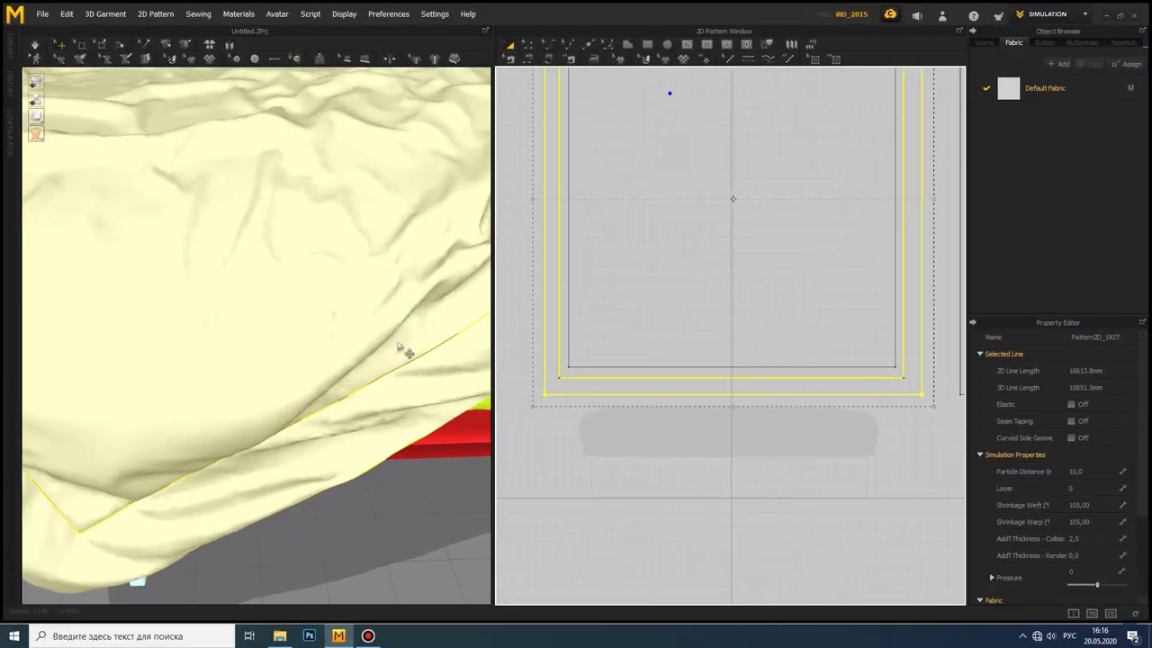
click(730, 60)
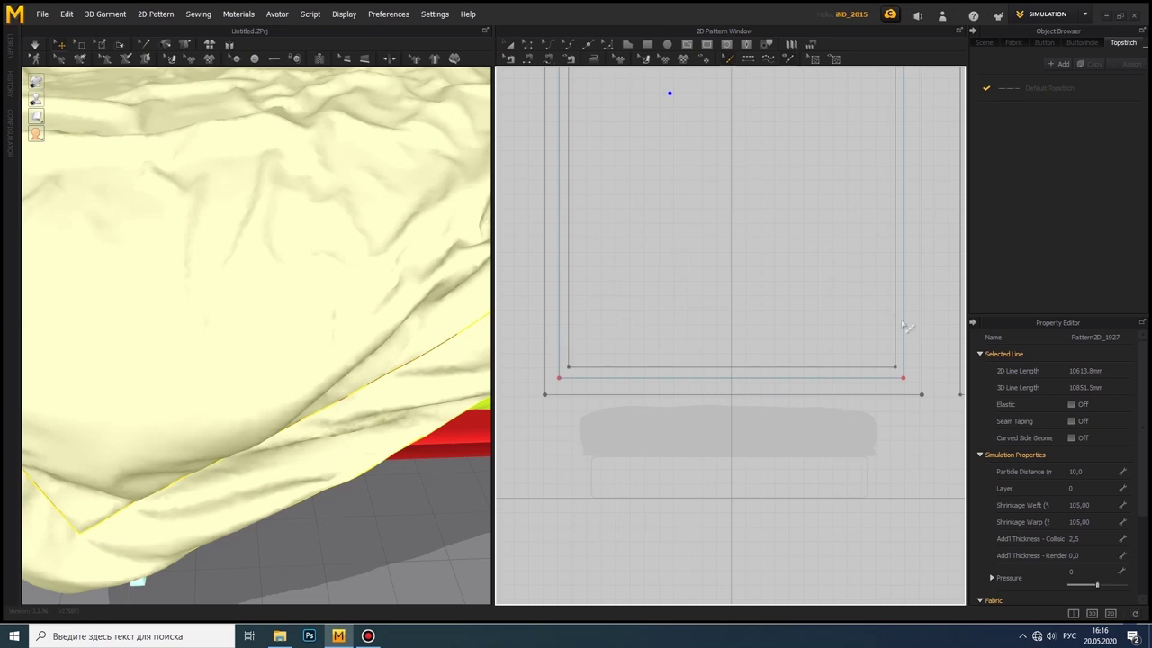
click(341, 420)
right_drag(342, 420, 239, 353)
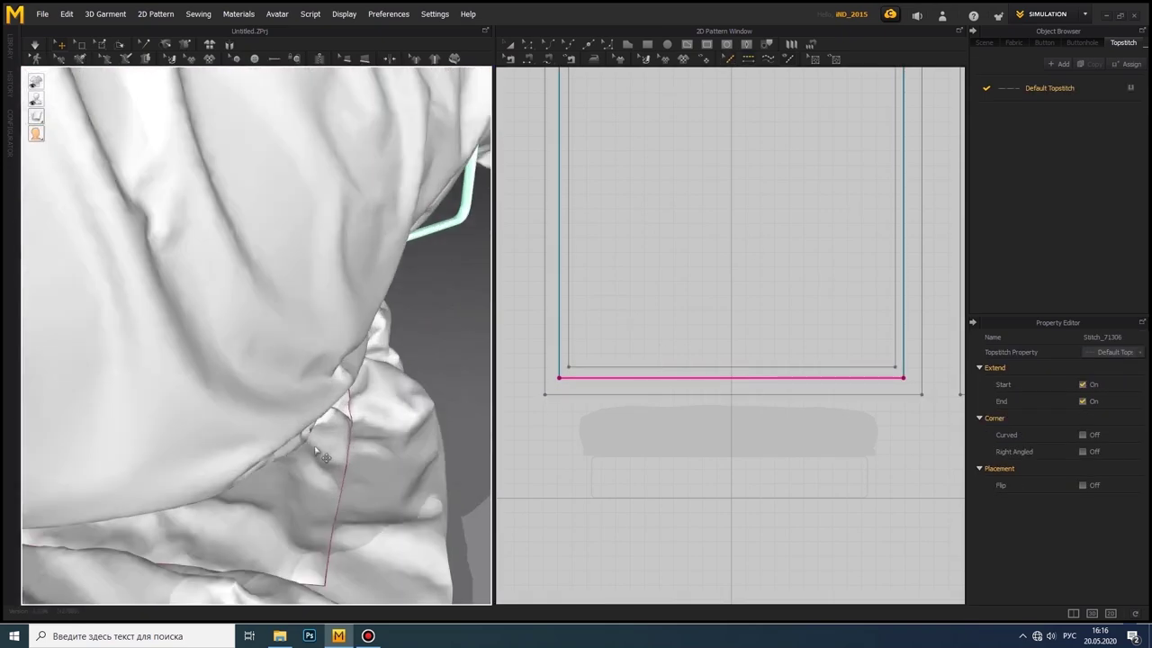
Step: Set the Default Topstitch Preset to Overlock in the topstitch settings
scroll(238, 353, up, 3)
scroll(244, 329, up, 3)
scroll(314, 301, up, 3)
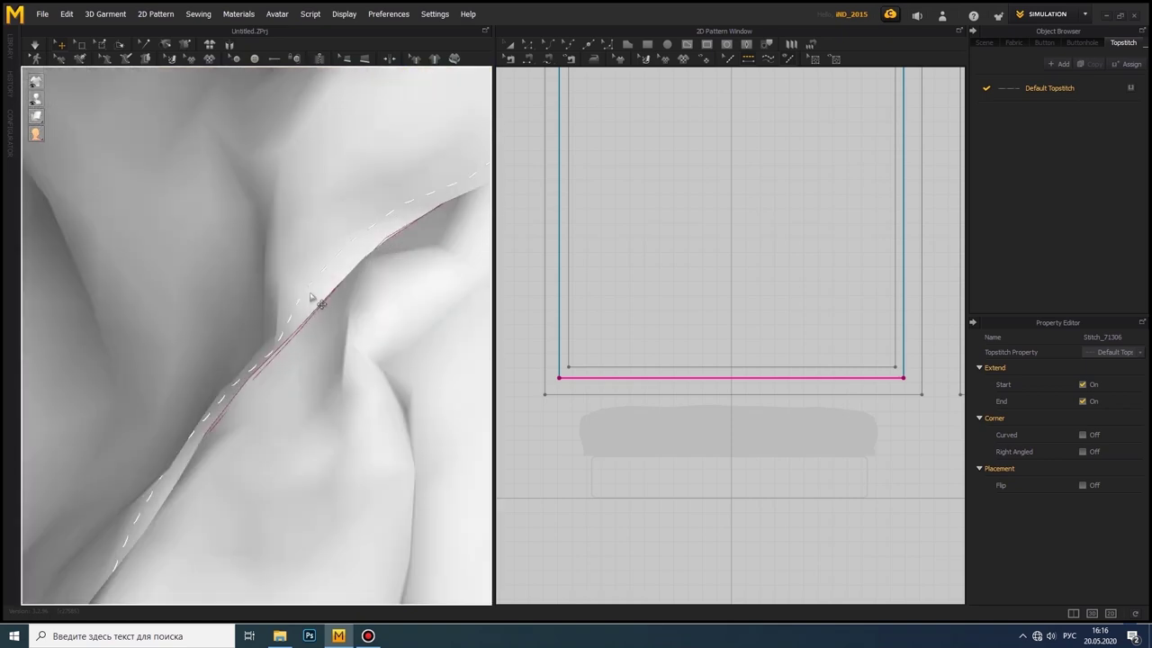
scroll(314, 300, up, 2)
click(1115, 352)
click(1103, 397)
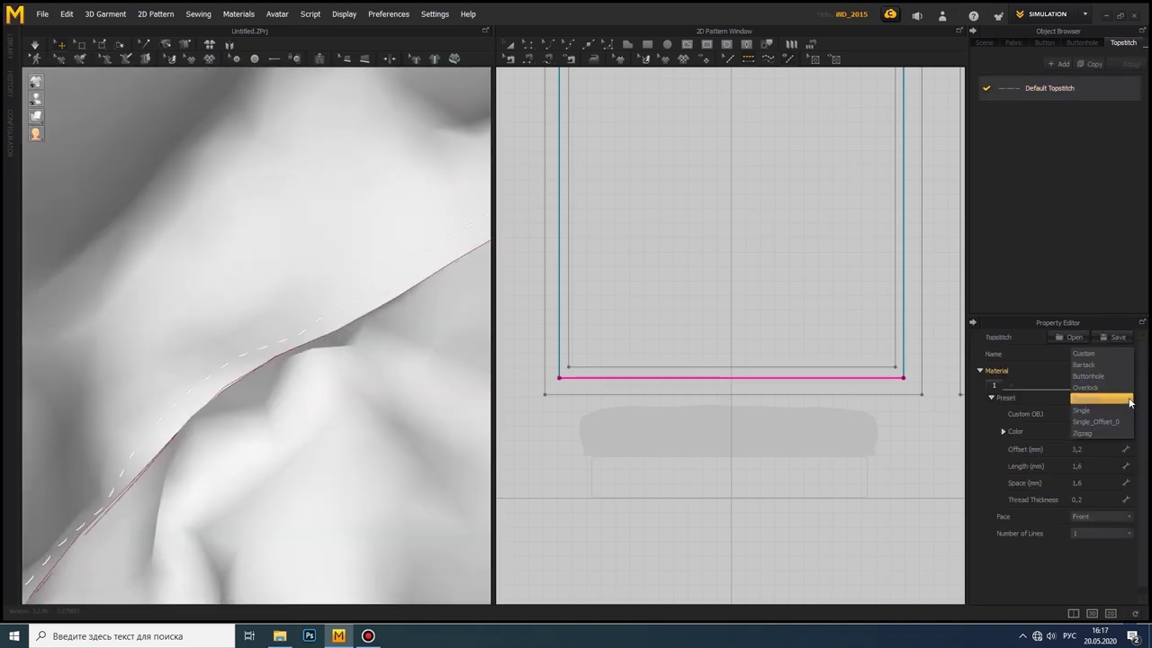
click(1107, 414)
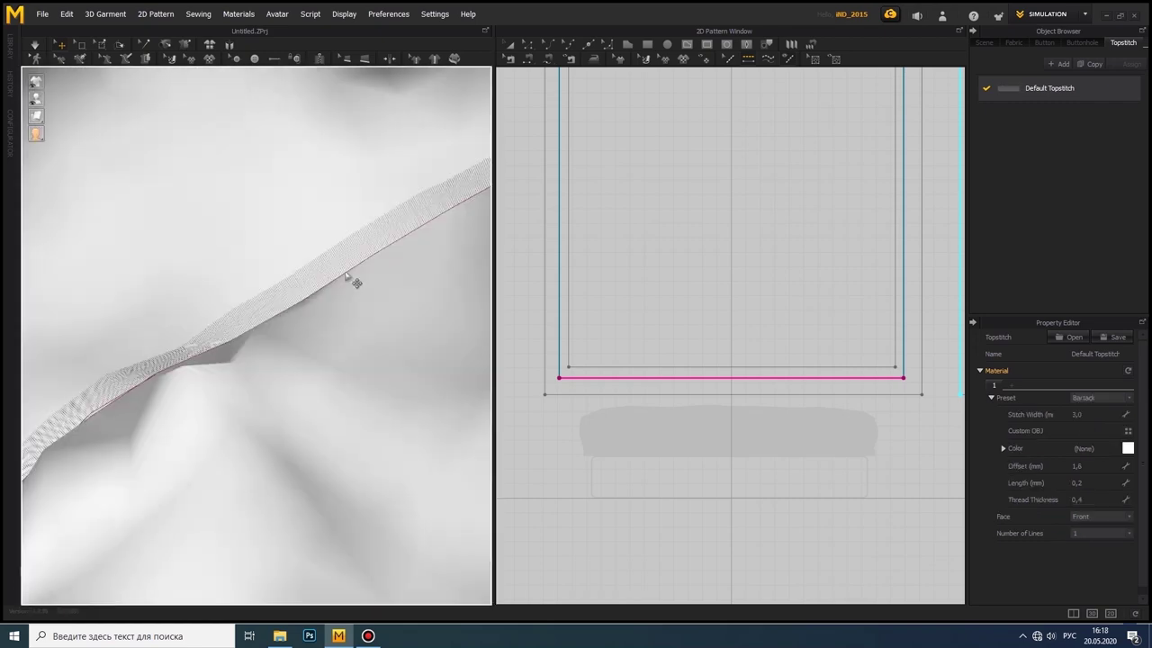
click(1102, 398)
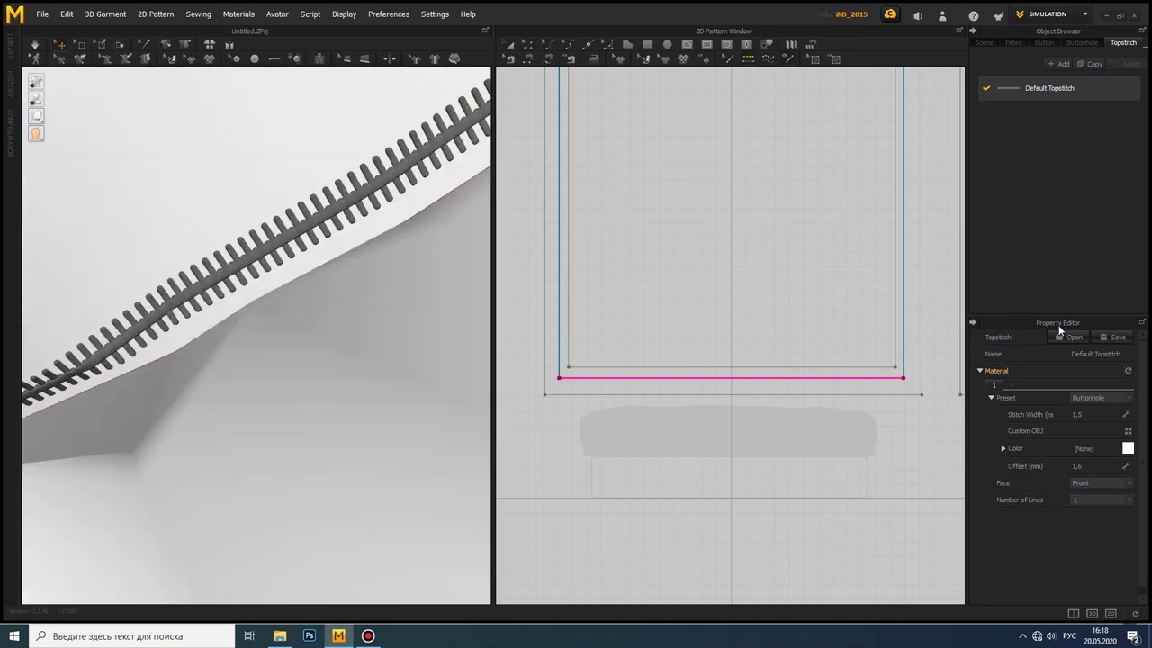
click(1116, 398)
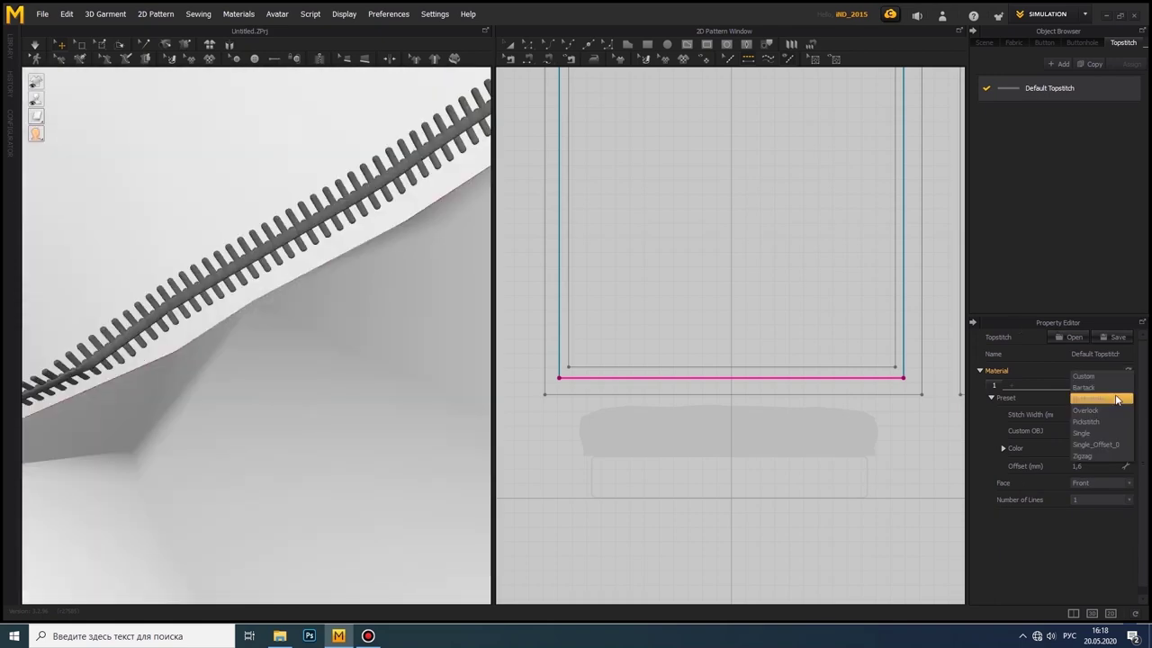
click(1116, 399)
scroll(1137, 399, up, 1)
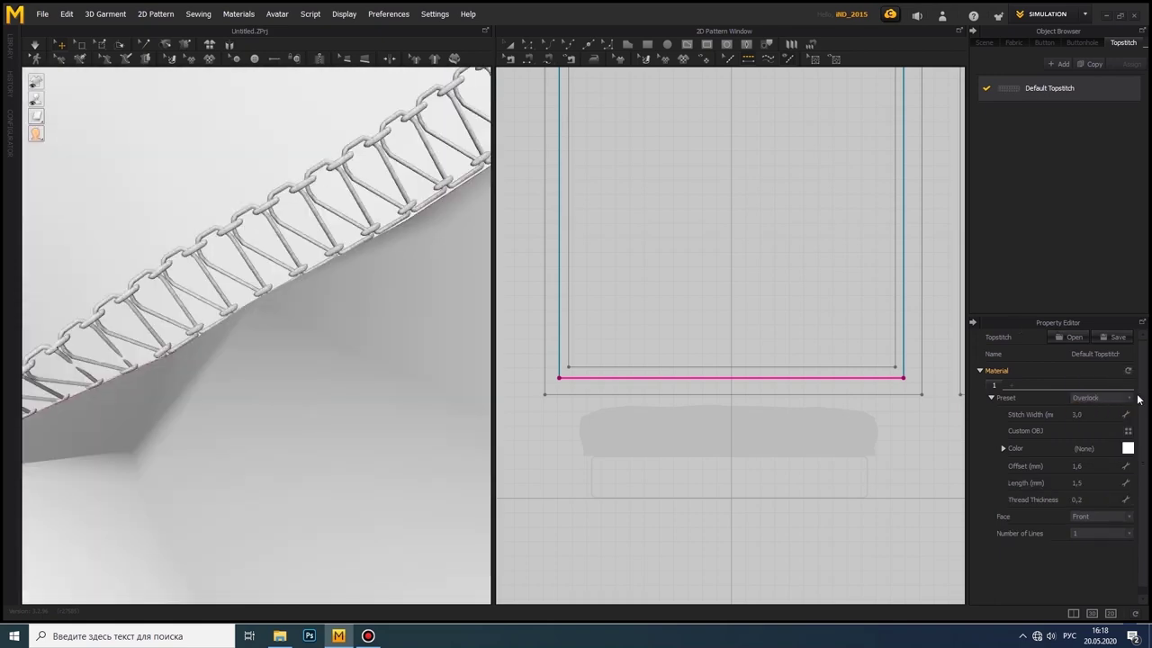
scroll(301, 339, down, 3)
scroll(212, 587, down, 3)
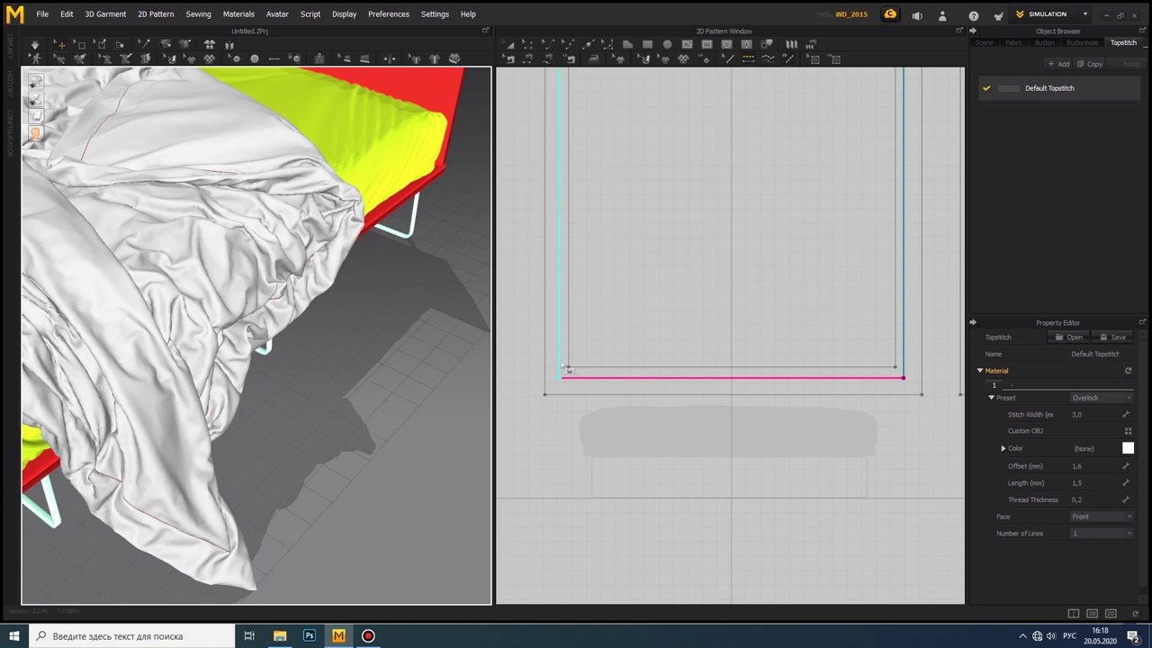
Step: Topstitch the remaining right, left and top edges of the blanket pattern
click(905, 331)
scroll(446, 410, up, 3)
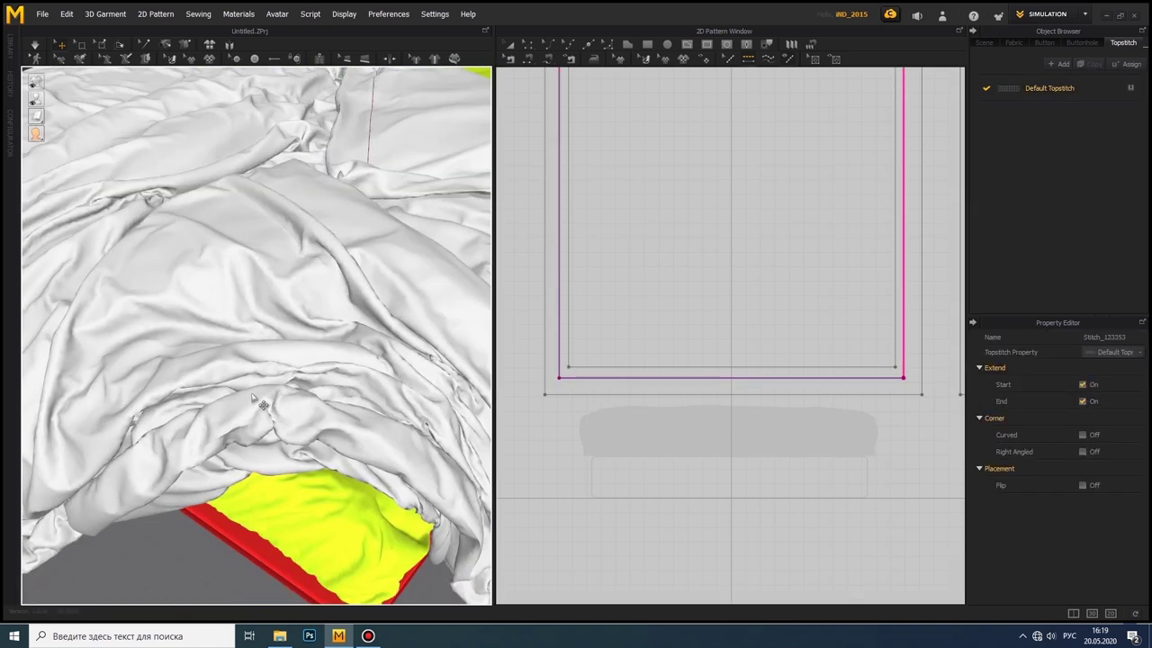
scroll(360, 423, up, 3)
scroll(257, 437, up, 3)
scroll(257, 438, up, 2)
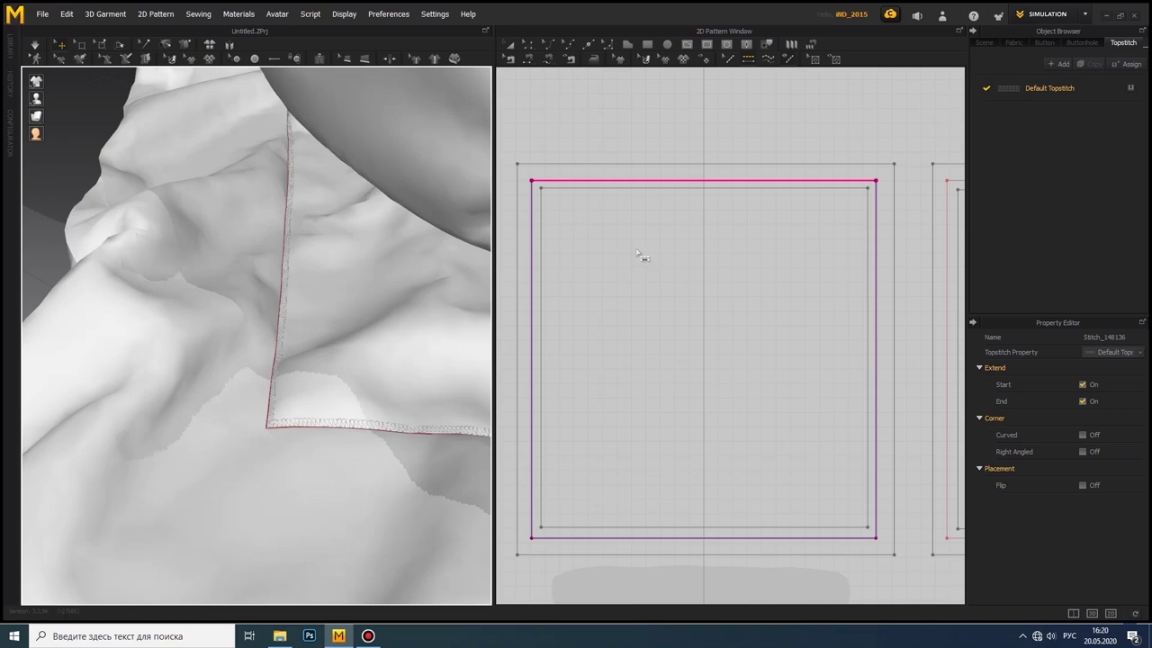
scroll(317, 265, down, 3)
scroll(314, 258, up, 3)
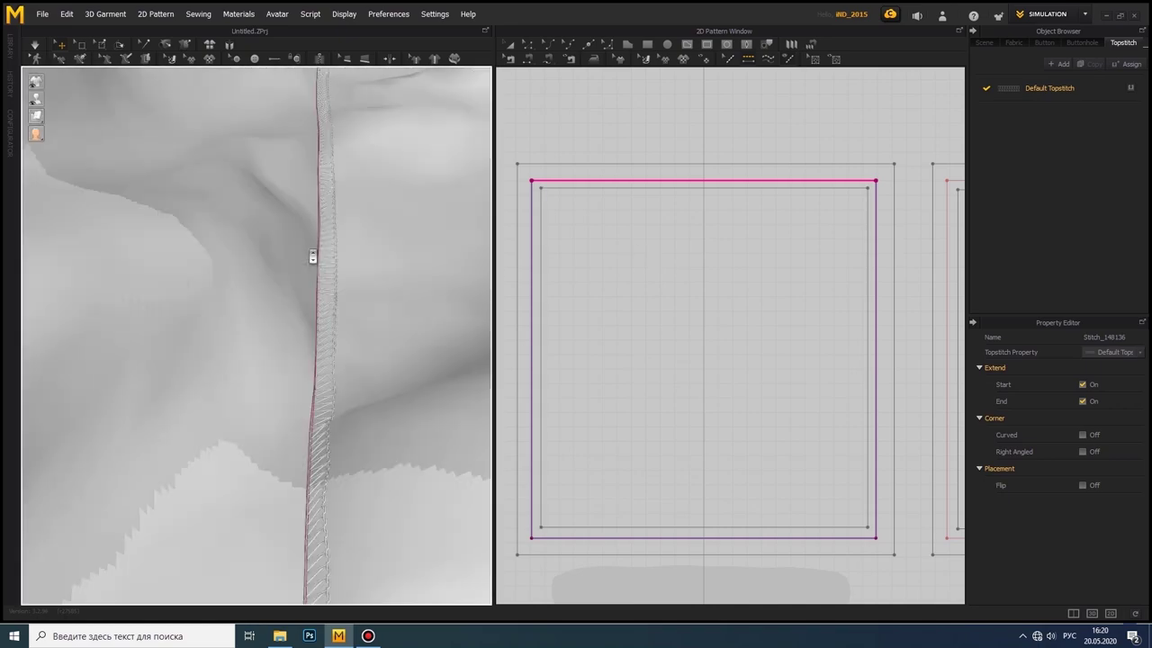
scroll(316, 265, down, 4)
mouse_move(316, 265)
right_down()
mouse_move(193, 417)
mouse_move(303, 406)
mouse_move(288, 406)
right_up()
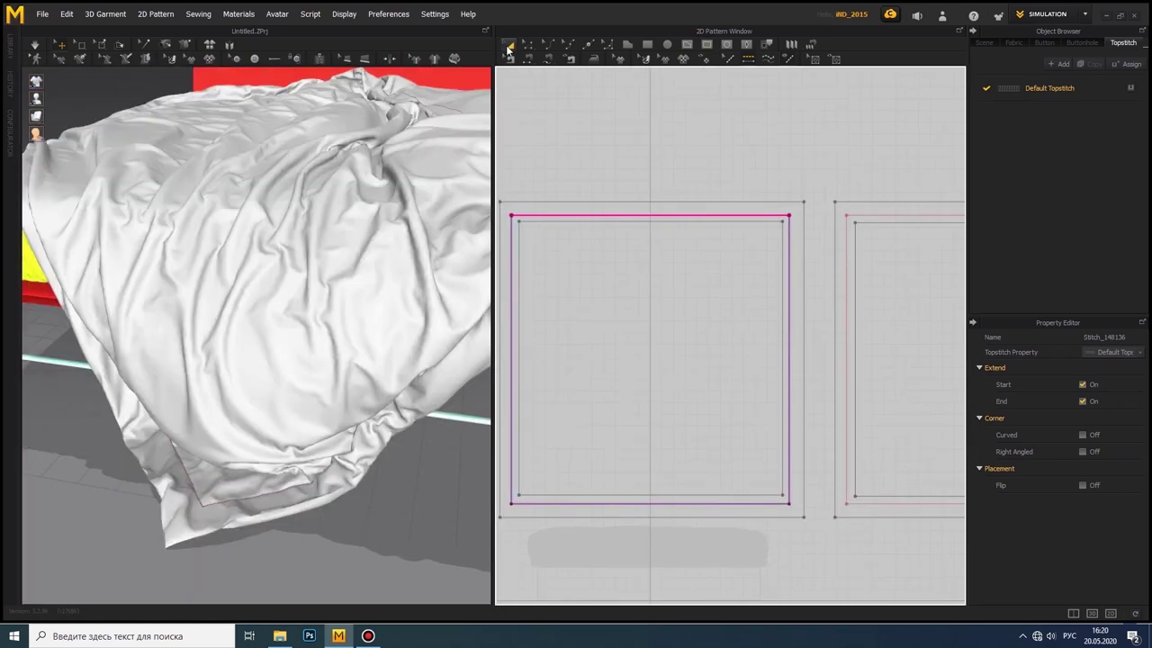
Step: Export the selected blanket as OBJ, overwriting 1.obj in the Pillows folder
click(509, 50)
click(531, 264)
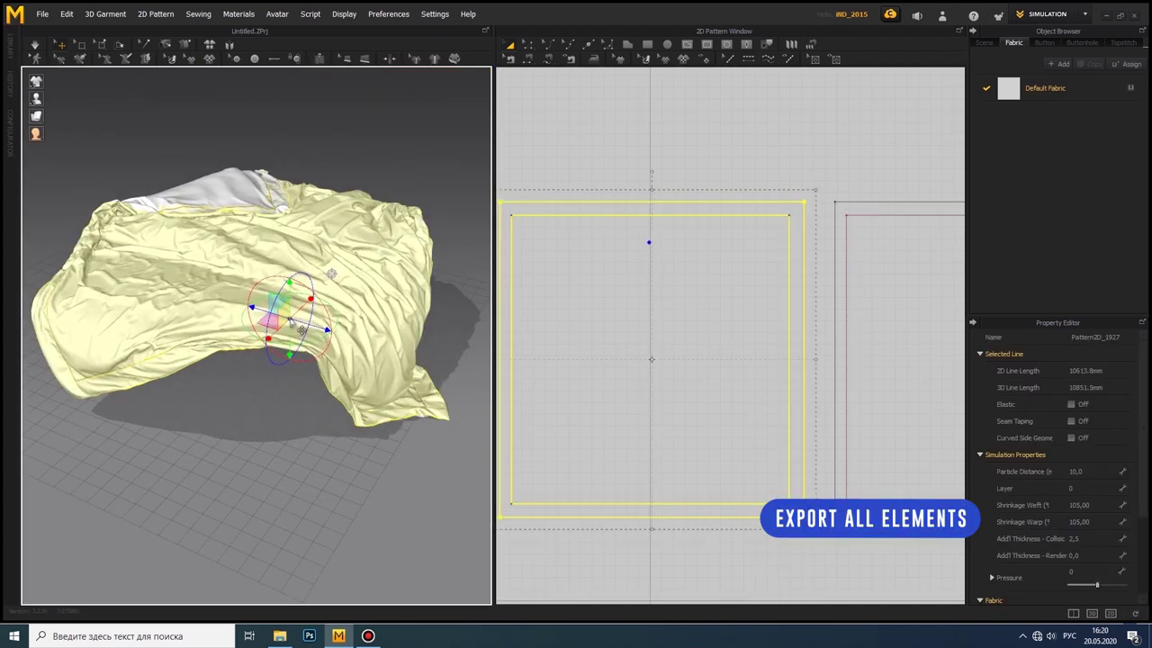
click(42, 13)
mouse_move(74, 179)
click(144, 172)
click(468, 301)
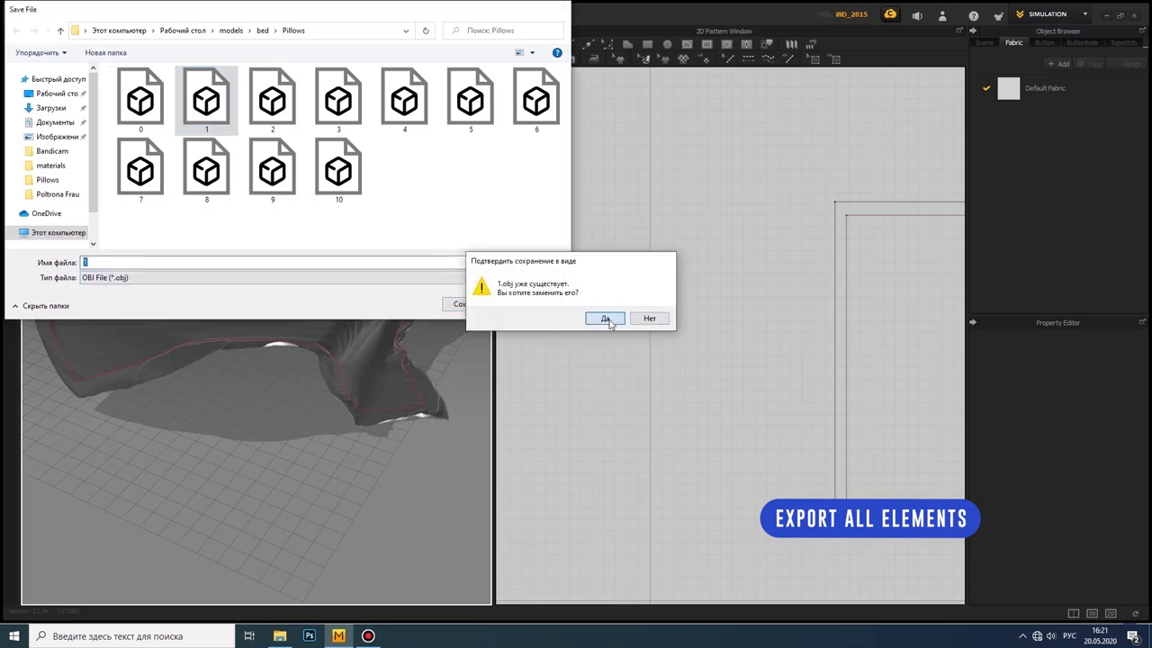
click(594, 319)
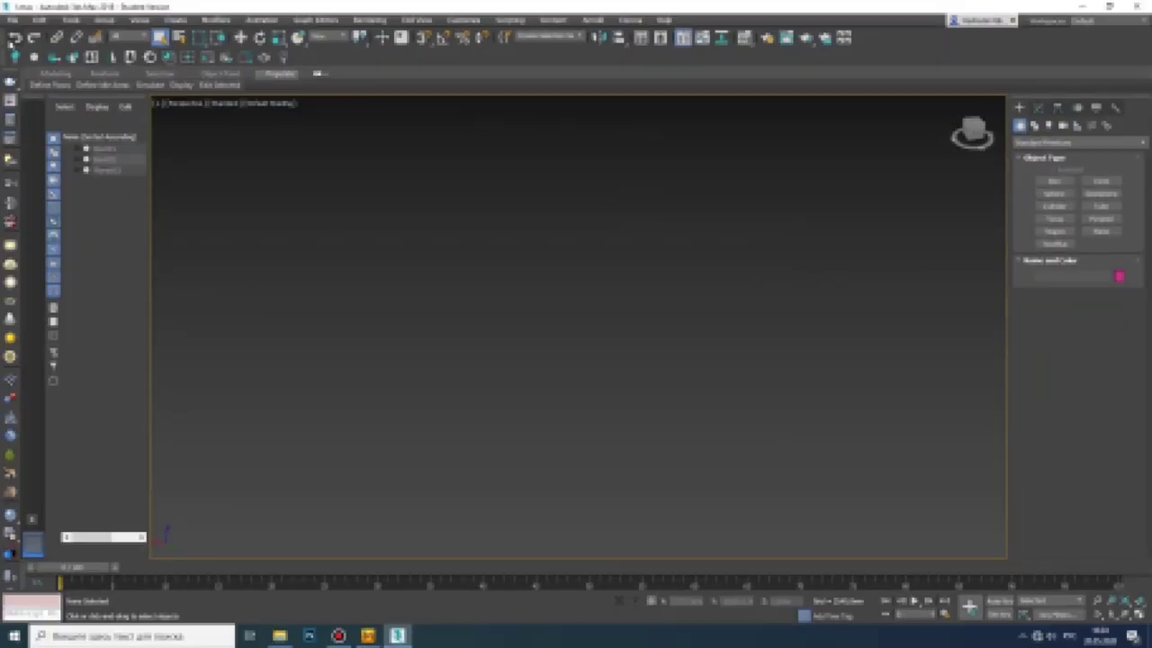
Step: Import the two exported OBJ cover meshes into 3ds Max, resolving the name conflict
click(13, 20)
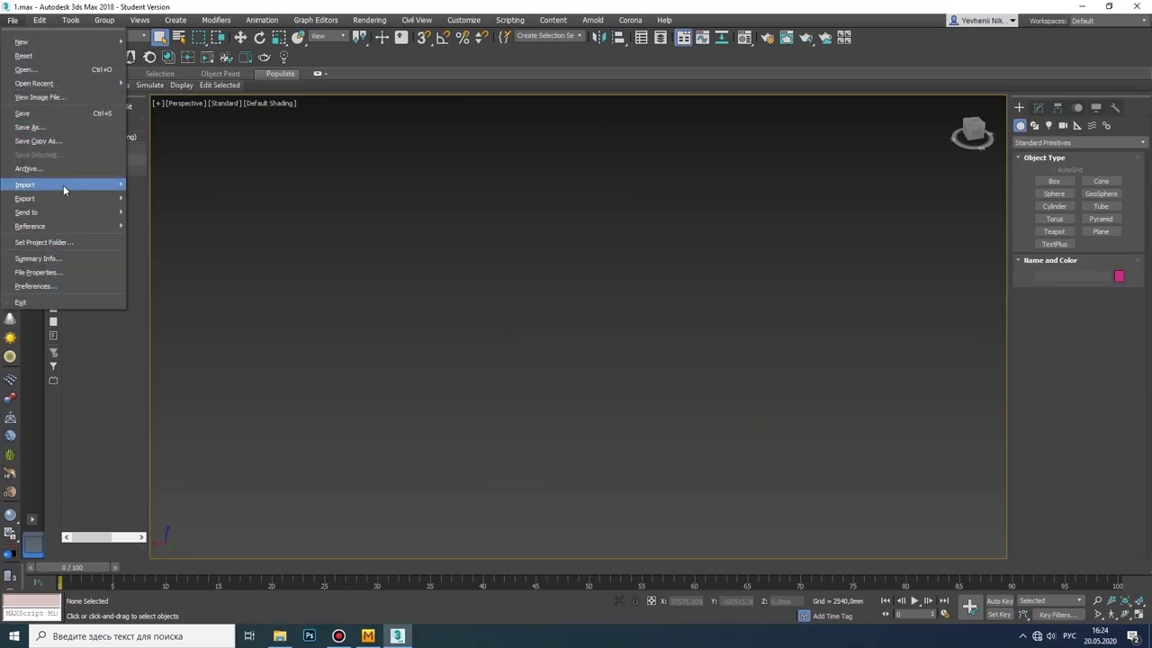
click(63, 185)
double_click(166, 192)
click(498, 513)
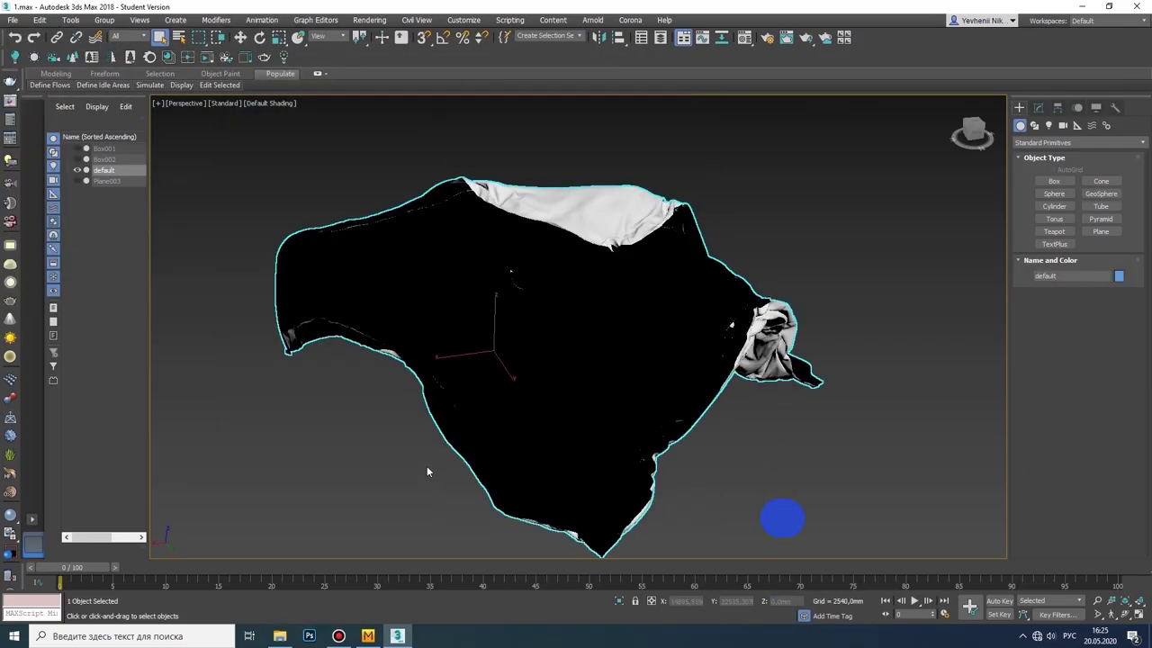
click(12, 20)
mouse_move(25, 185)
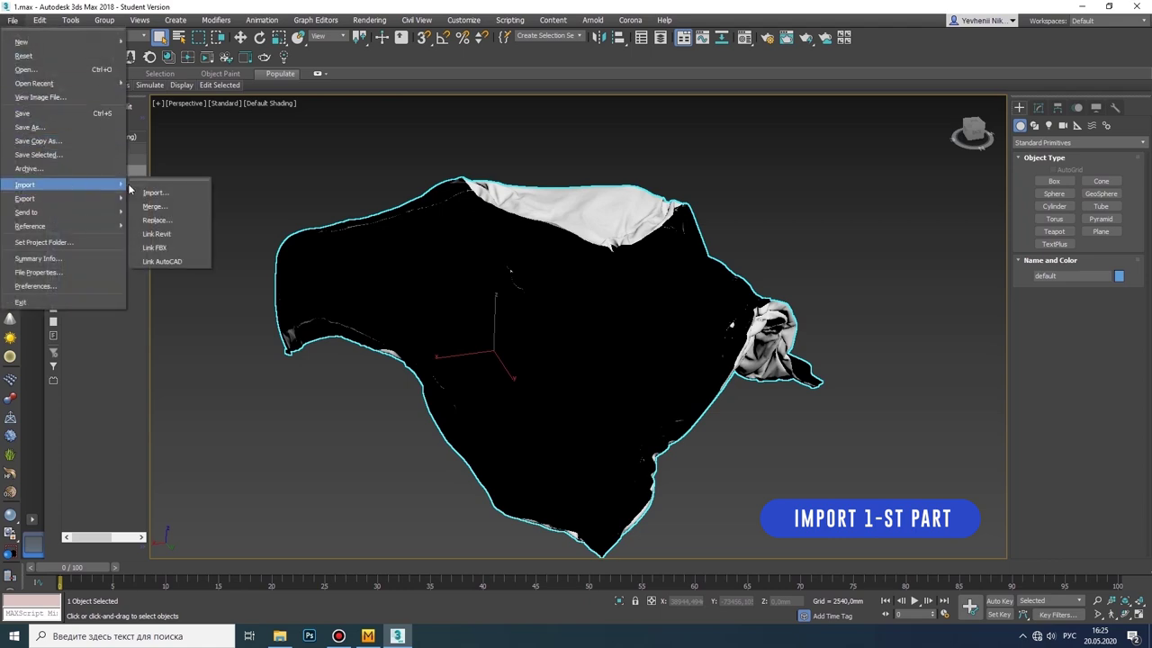
click(158, 187)
click(609, 391)
click(498, 513)
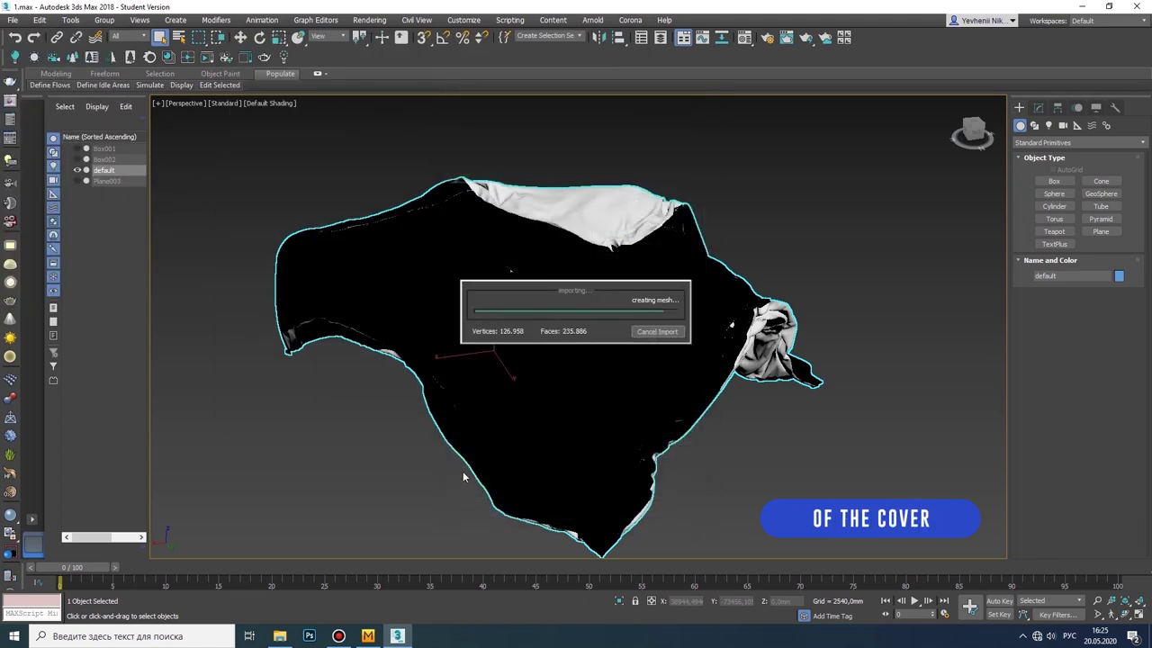
click(657, 340)
scroll(656, 340, down, 5)
scroll(630, 360, up, 3)
Step: Add a Morpher modifier to default001 with the default cloth mesh as its target
click(1039, 107)
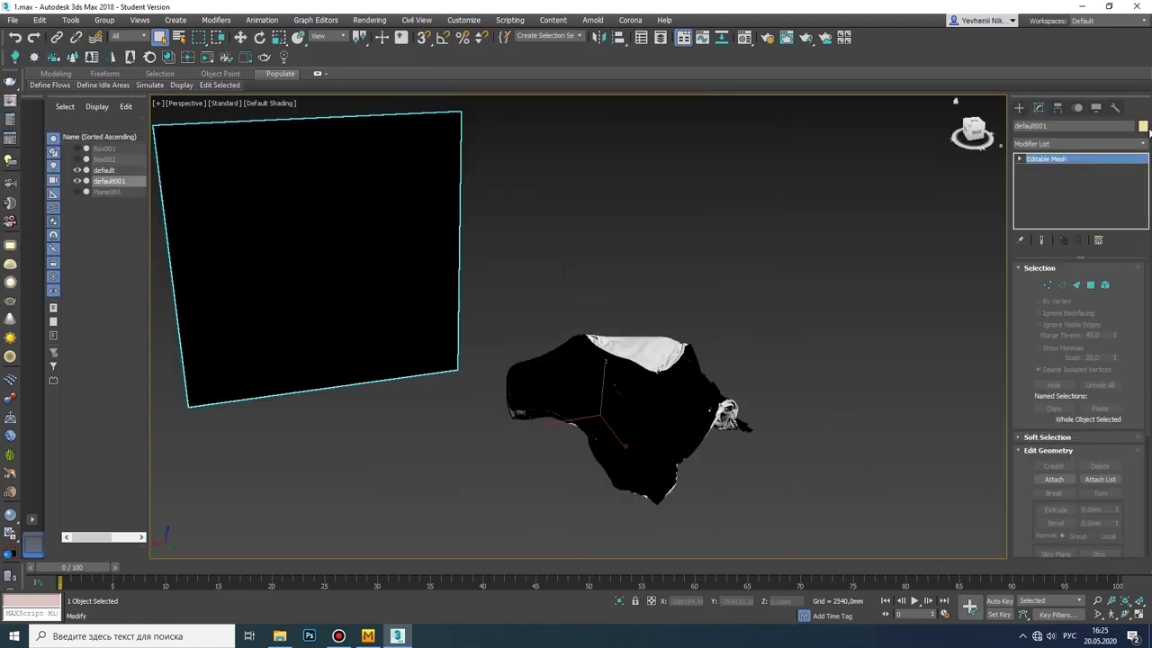
click(1075, 144)
click(1073, 451)
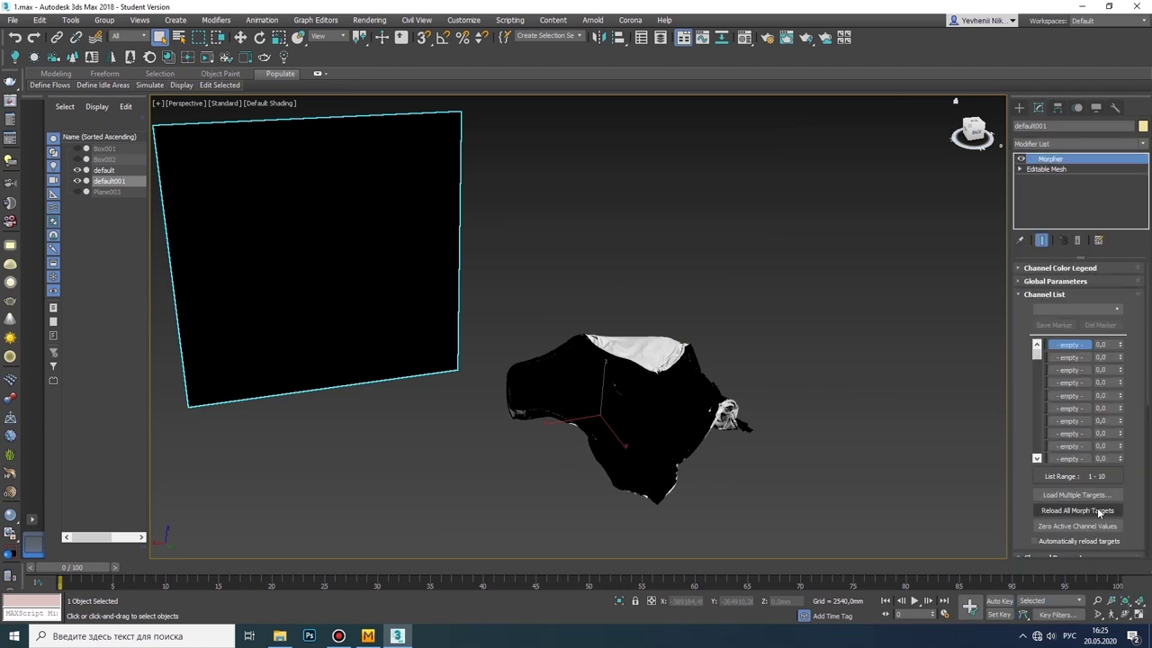
scroll(1098, 508, down, 3)
scroll(1123, 360, up, 3)
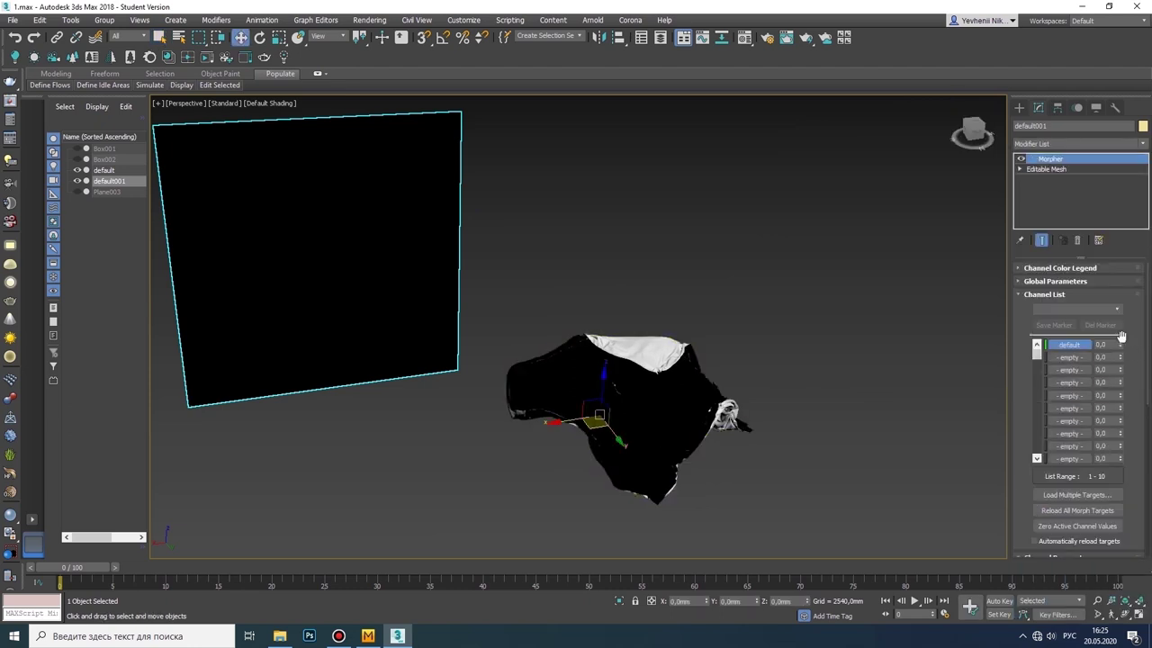
Step: Draw Plane004 over the white plane in the maximized Front view with 254 length and 246 width segments
click(1020, 107)
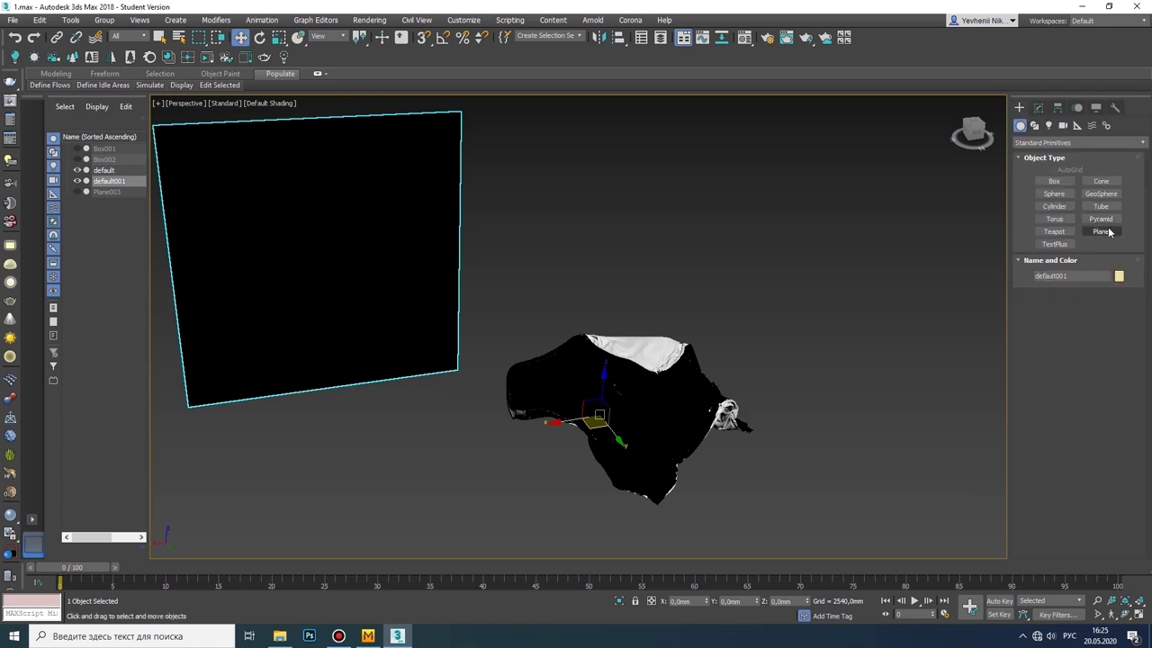
click(1100, 231)
key(alt+w)
key(alt+w)
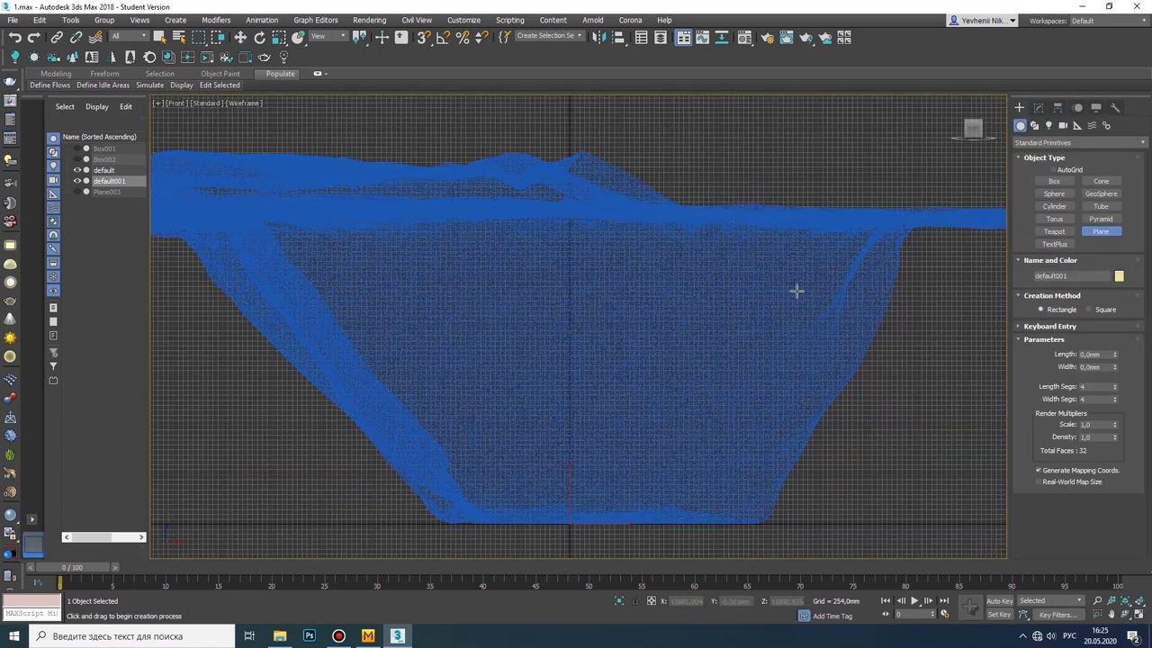
key(z)
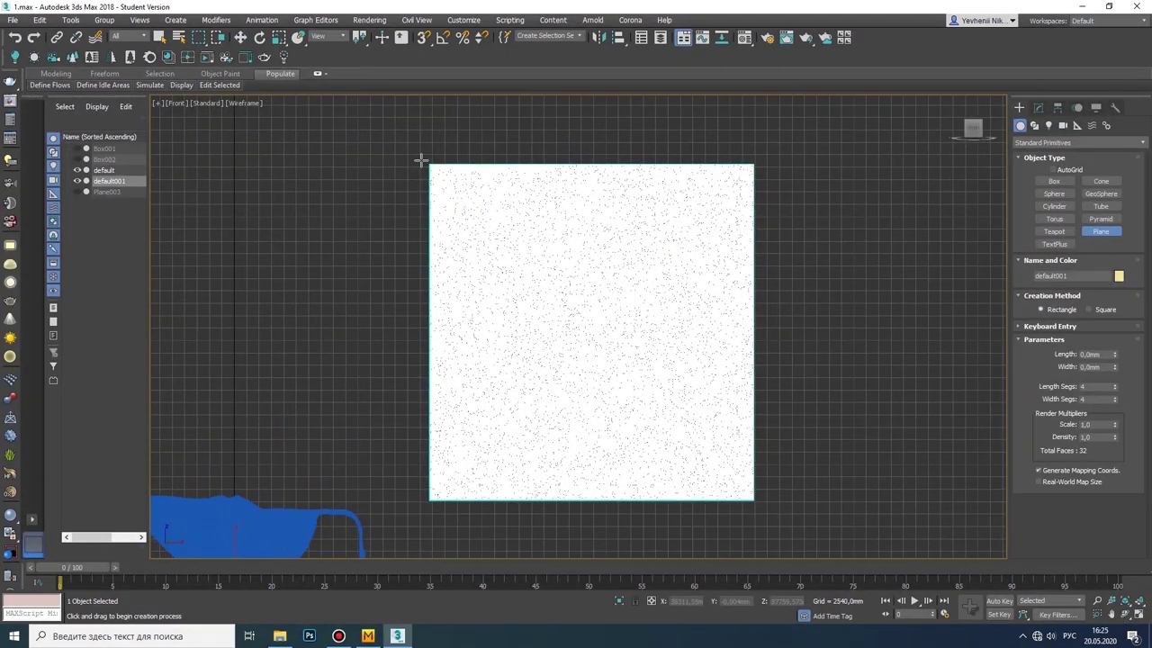
mouse_move(429, 162)
mouse_down()
mouse_move(727, 487)
mouse_move(754, 498)
mouse_up()
scroll(746, 489, up, 5)
drag(1115, 386, 1117, 234)
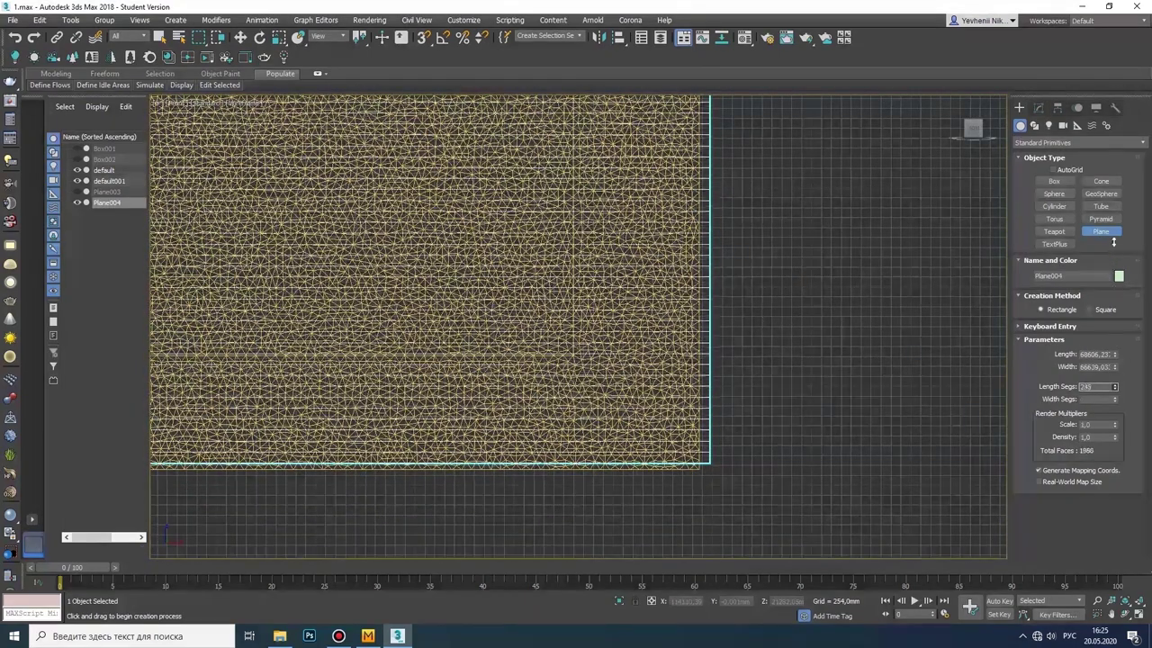
drag(1116, 400, 742, 257)
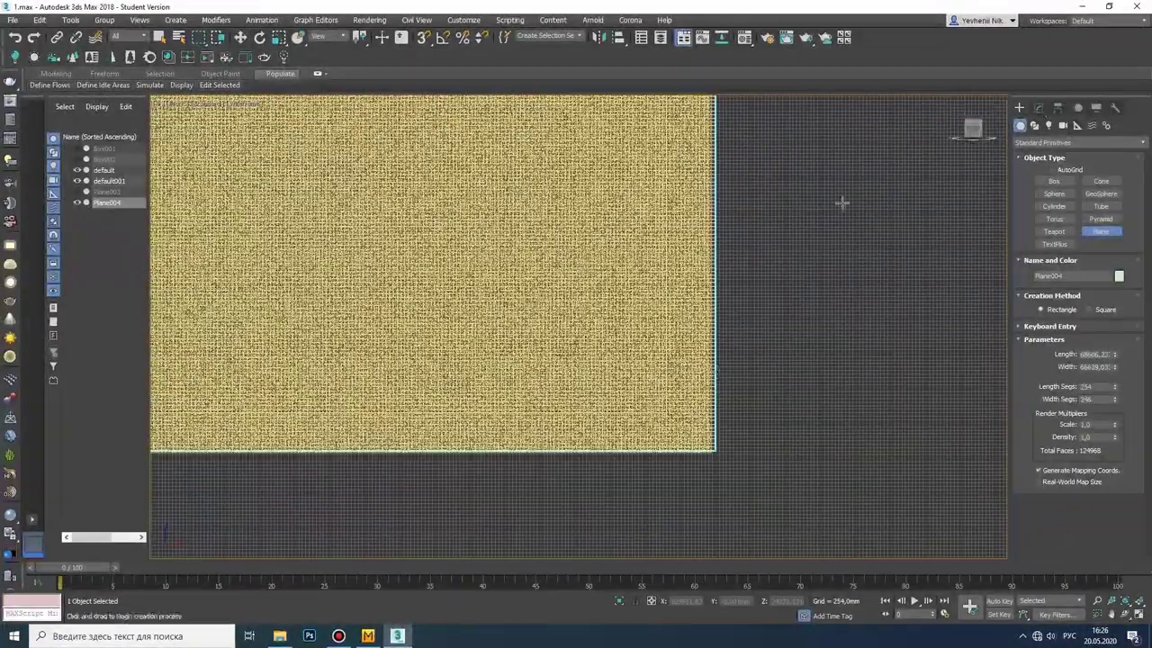
Step: Convert Plane004 to an Editable Poly and add an FFD 2x2x2 modifier
right_click(715, 232)
click(891, 366)
click(1143, 143)
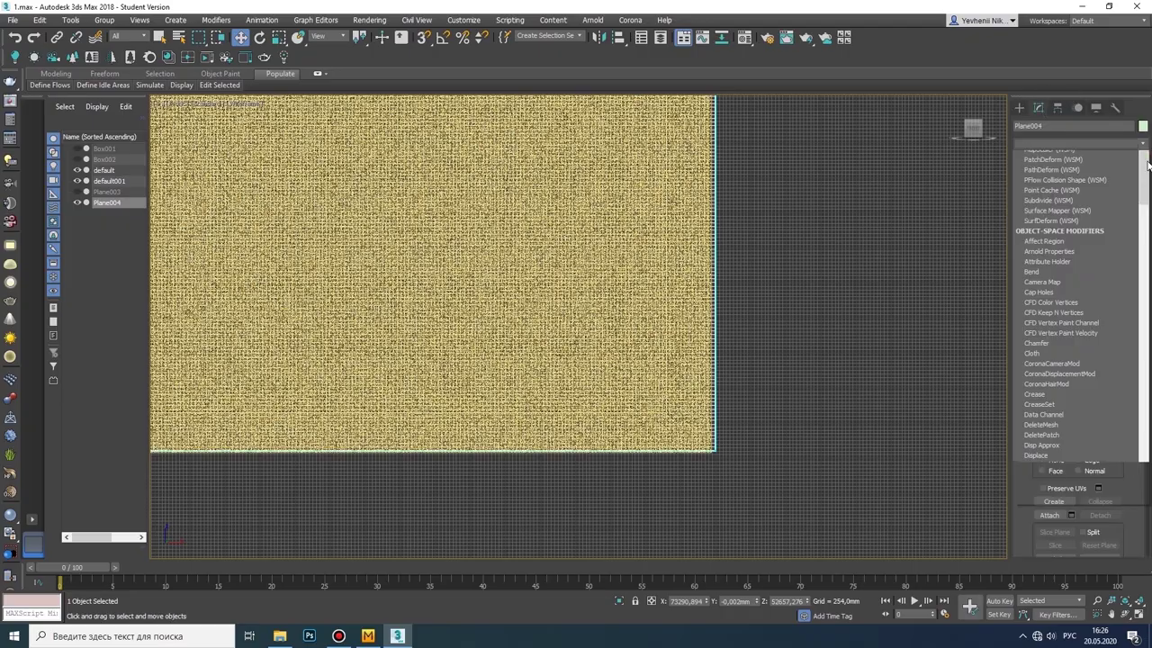
scroll(1124, 300, down, 3)
click(1121, 302)
Step: In wireframe, select the lattice's top control points and adjust the plane's shape
scroll(695, 241, down, 5)
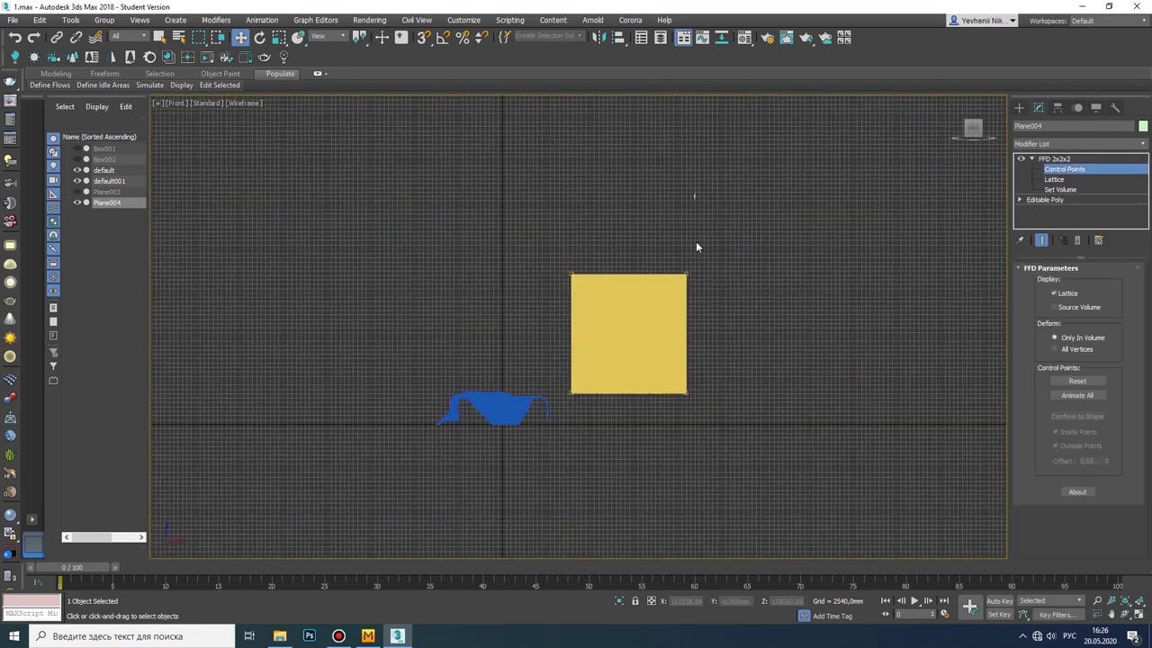
scroll(677, 337, up, 8)
scroll(633, 244, up, 3)
key(F3)
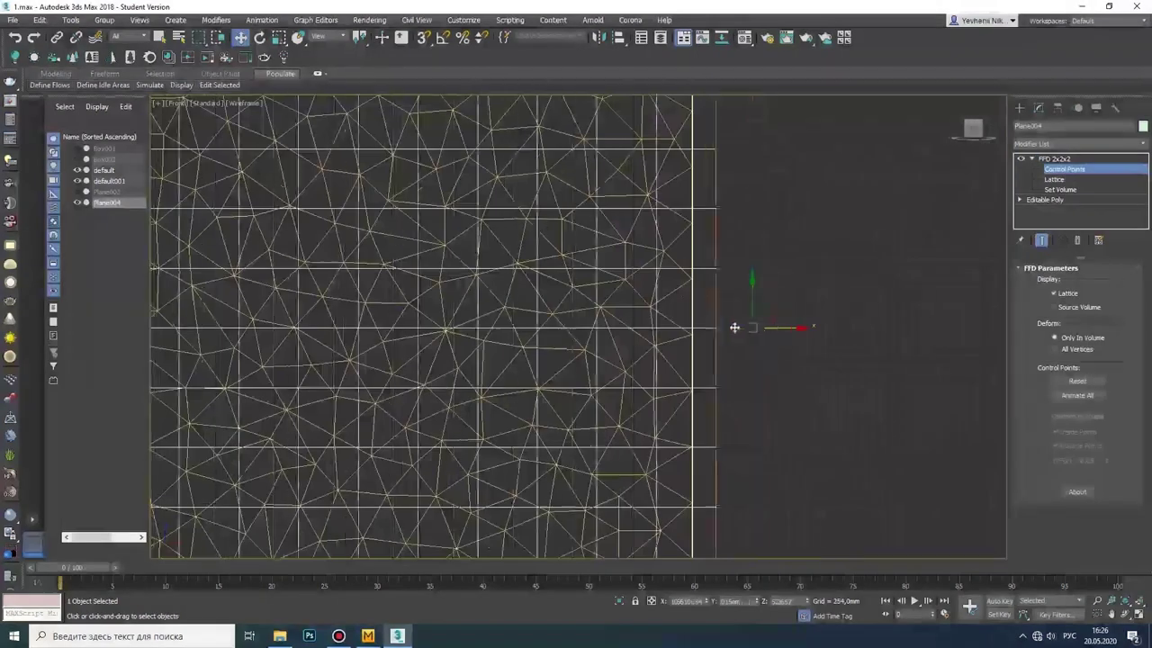
scroll(720, 327, down, 8)
drag(347, 137, 793, 211)
scroll(512, 310, up, 8)
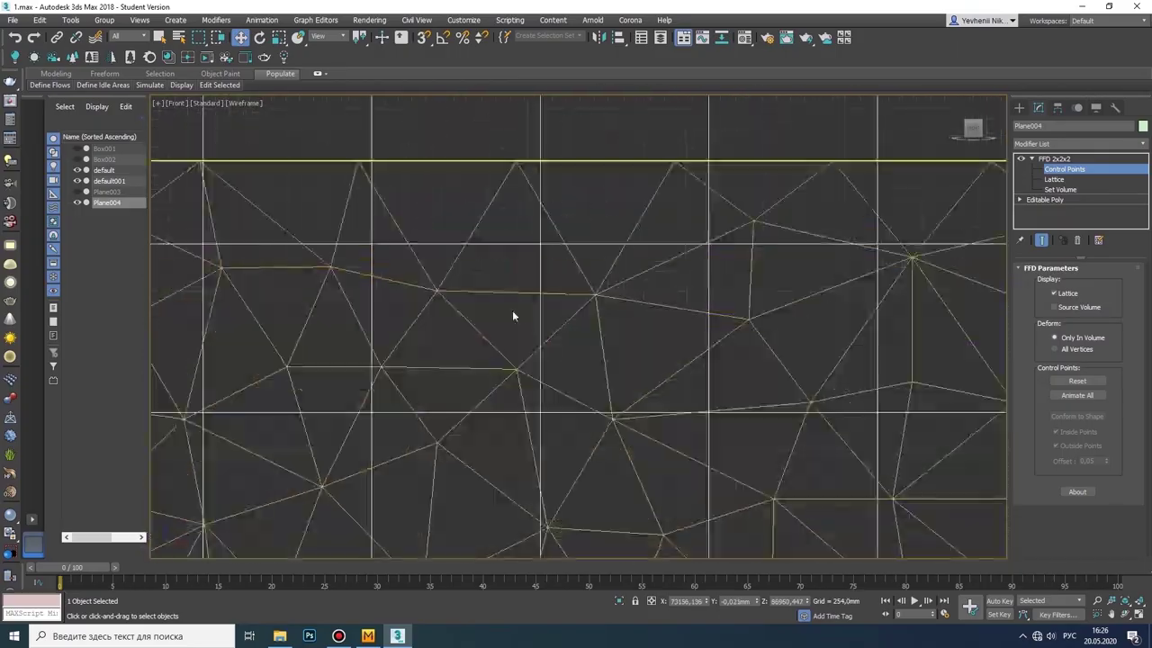
scroll(513, 309, up, 3)
scroll(496, 341, down, 5)
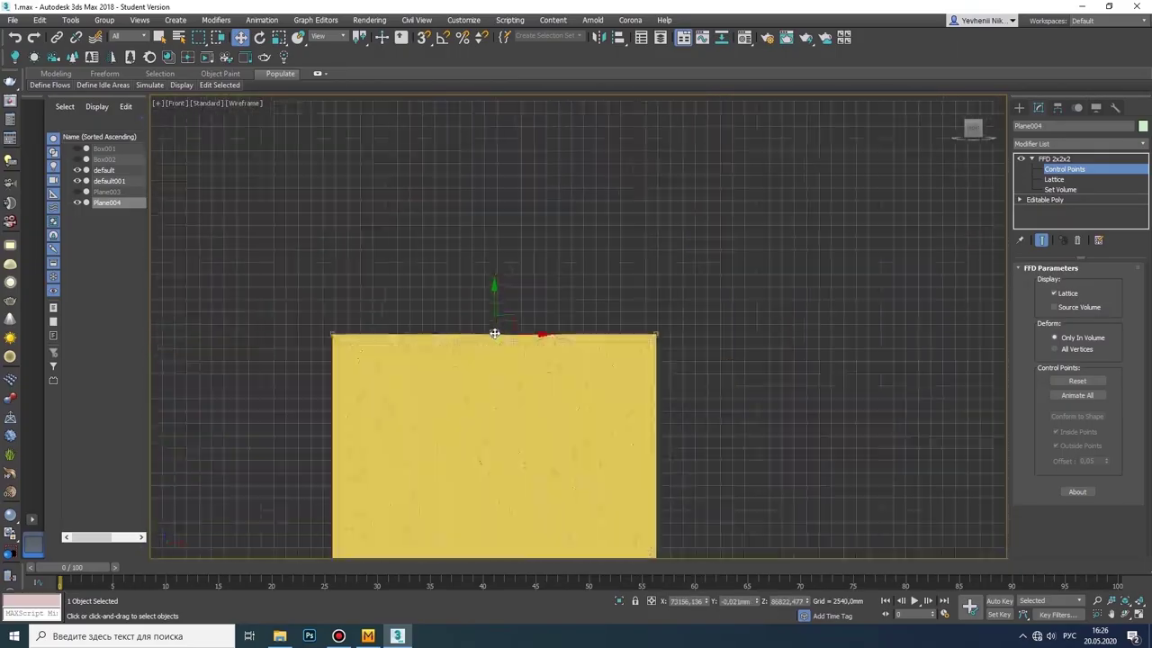
scroll(411, 205, down, 3)
scroll(411, 204, up, 6)
scroll(417, 260, up, 3)
scroll(417, 260, up, 3)
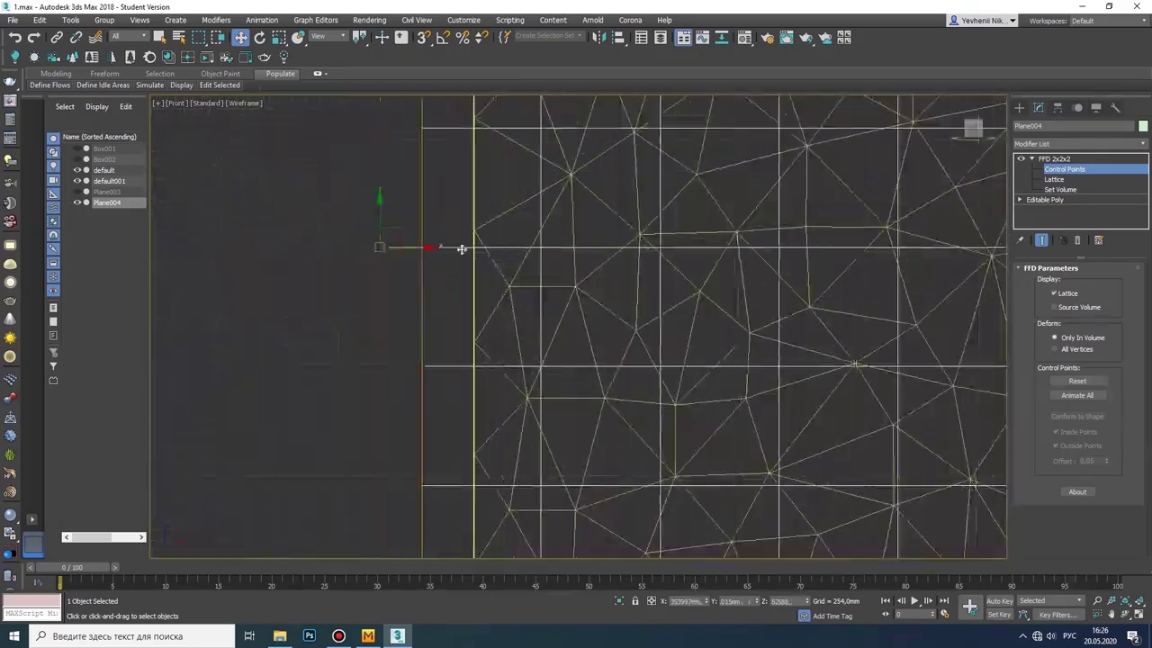
scroll(460, 250, up, 3)
scroll(465, 303, up, 2)
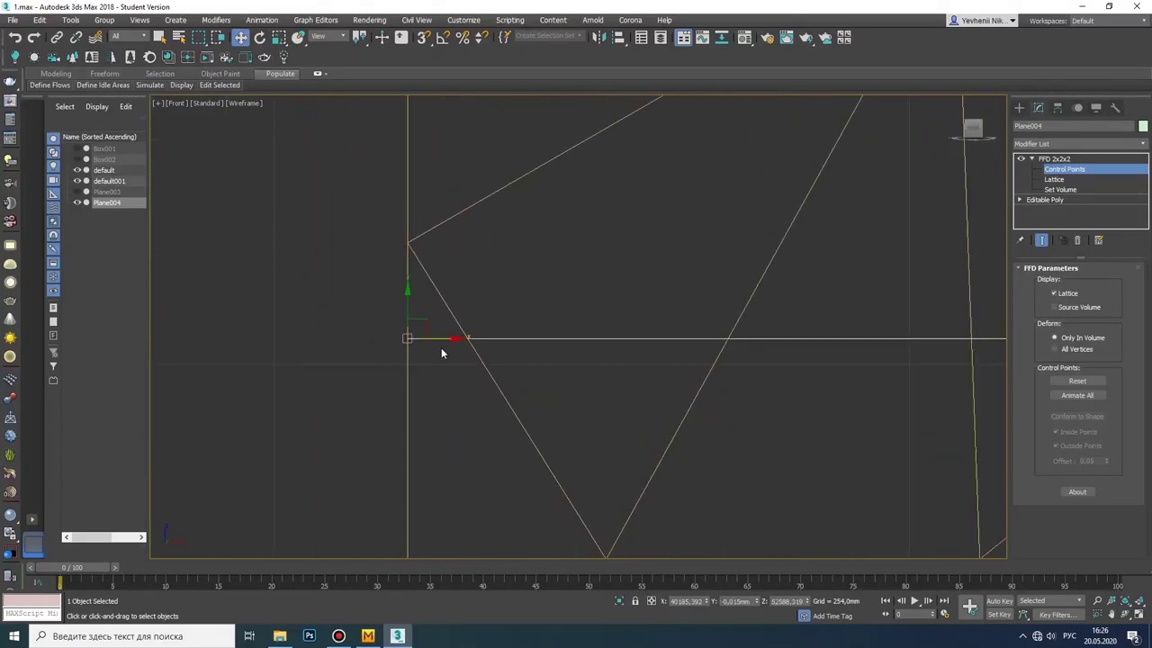
scroll(441, 352, down, 5)
scroll(893, 483, down, 2)
scroll(553, 216, up, 5)
scroll(450, 320, up, 2)
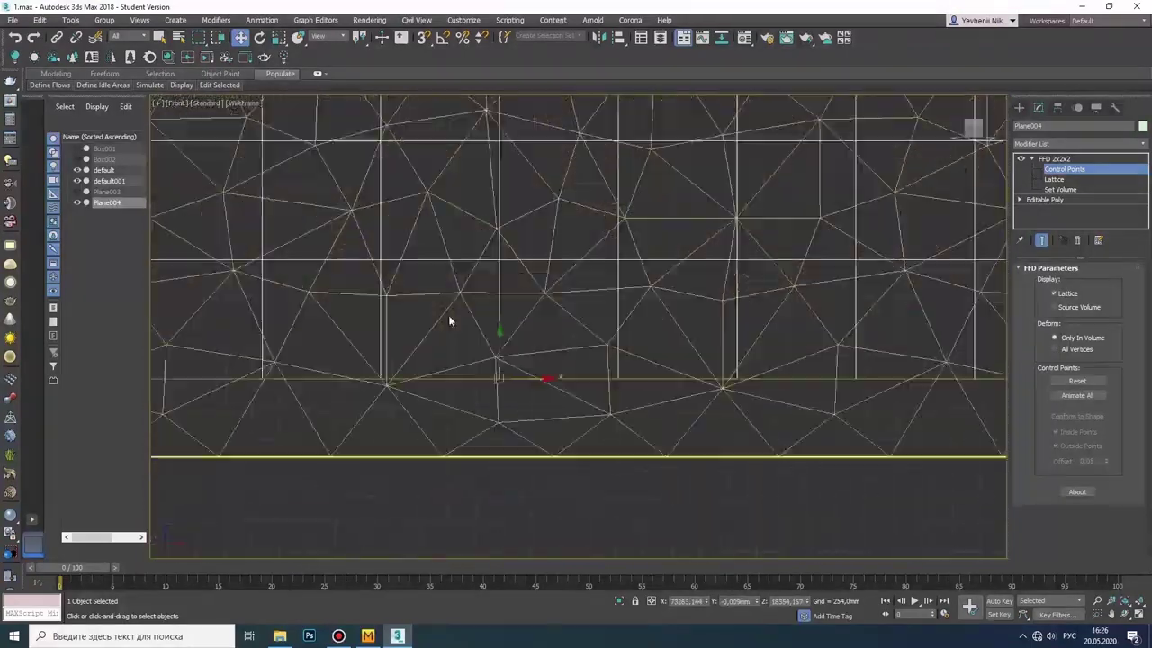
scroll(448, 321, up, 3)
scroll(585, 363, up, 1)
scroll(571, 385, up, 1)
Step: Collapse the FFD modifier into the Editable Poly and restore the four-viewport layout
right_click(569, 383)
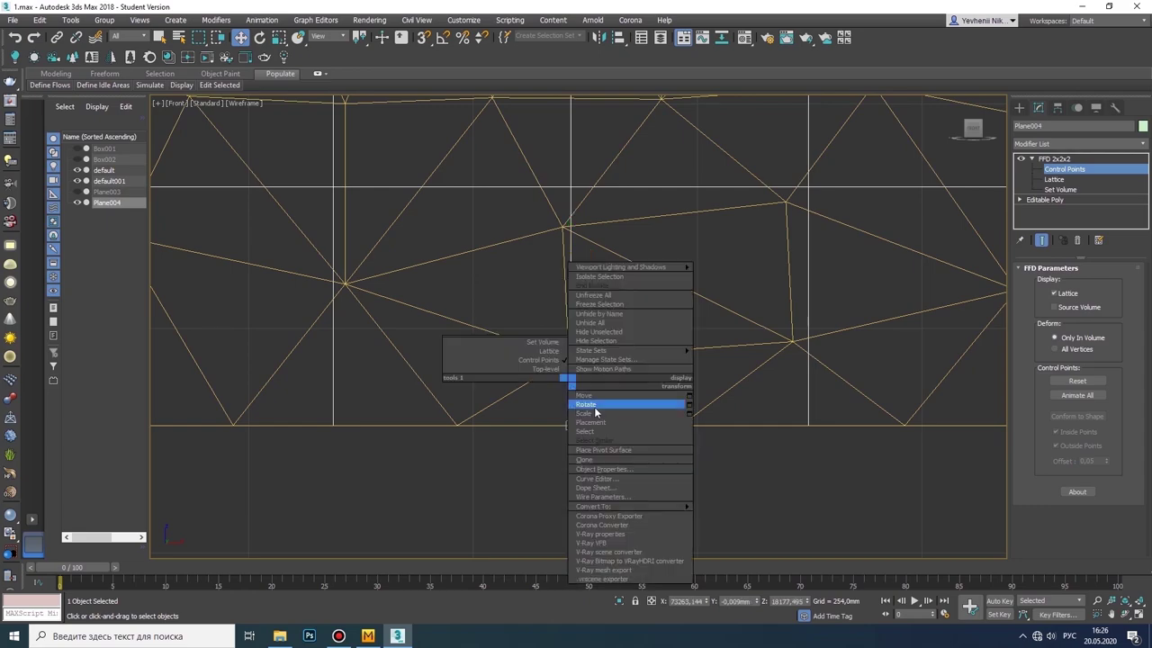
click(727, 516)
scroll(606, 414, down, 5)
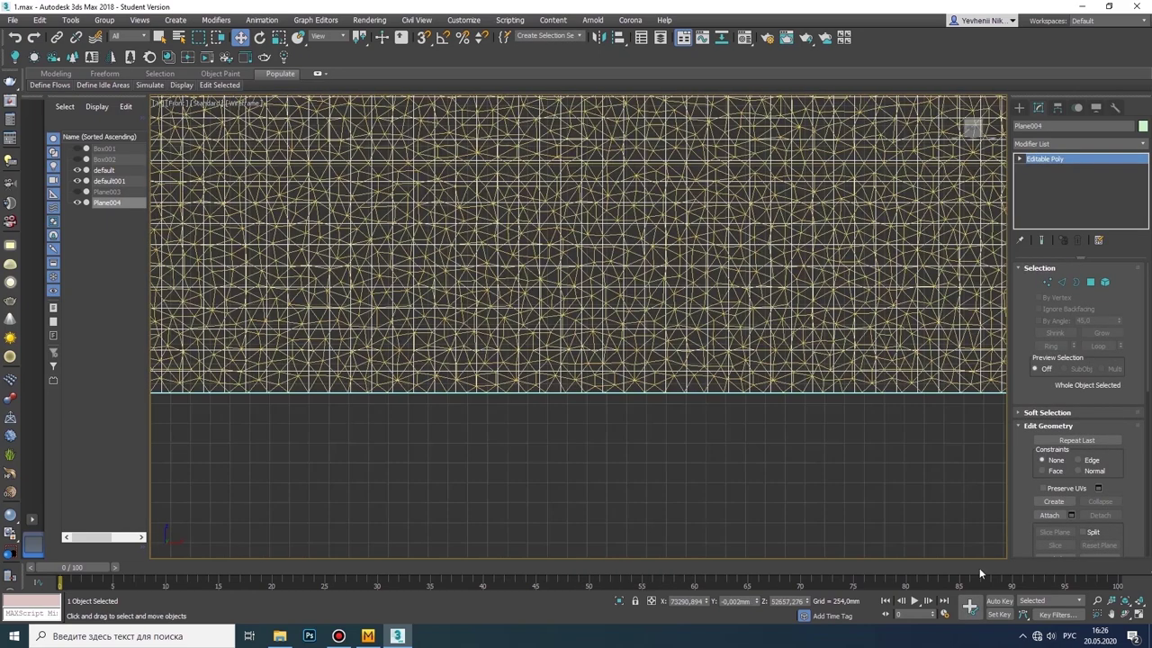
click(1140, 619)
Step: In the maximized Top view, clone Plane004 as Plane005 and align the copy with it
right_click(388, 288)
key(alt+w)
scroll(507, 282, up, 3)
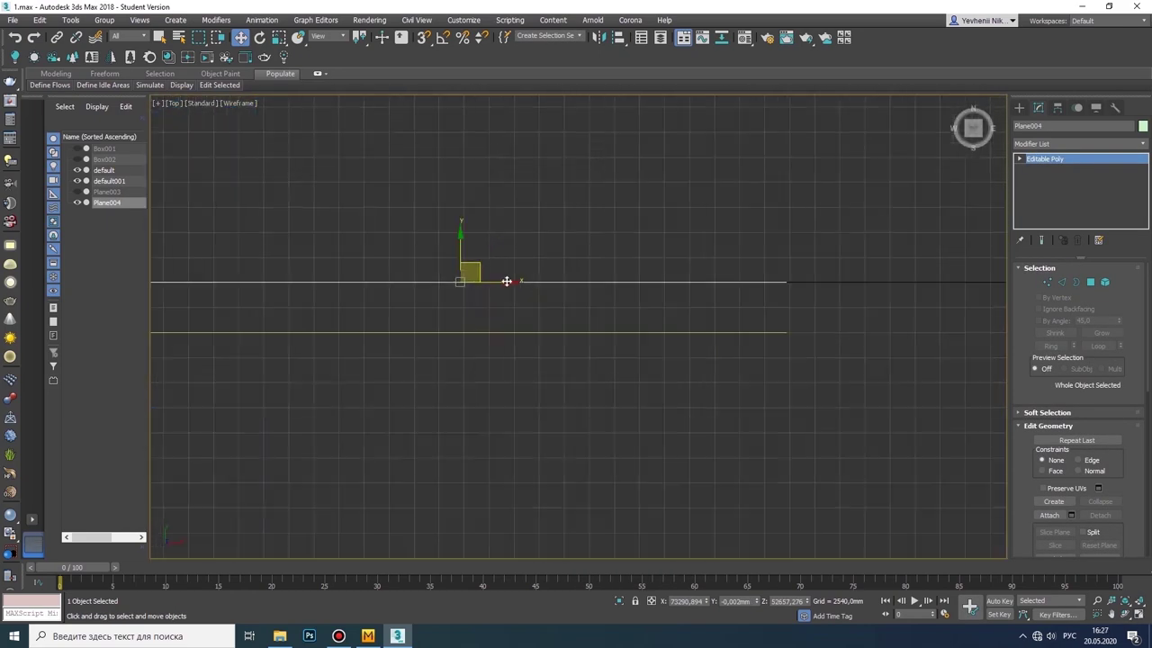
mouse_move(507, 282)
mouse_down()
mouse_move(494, 236)
mouse_move(480, 272)
mouse_up()
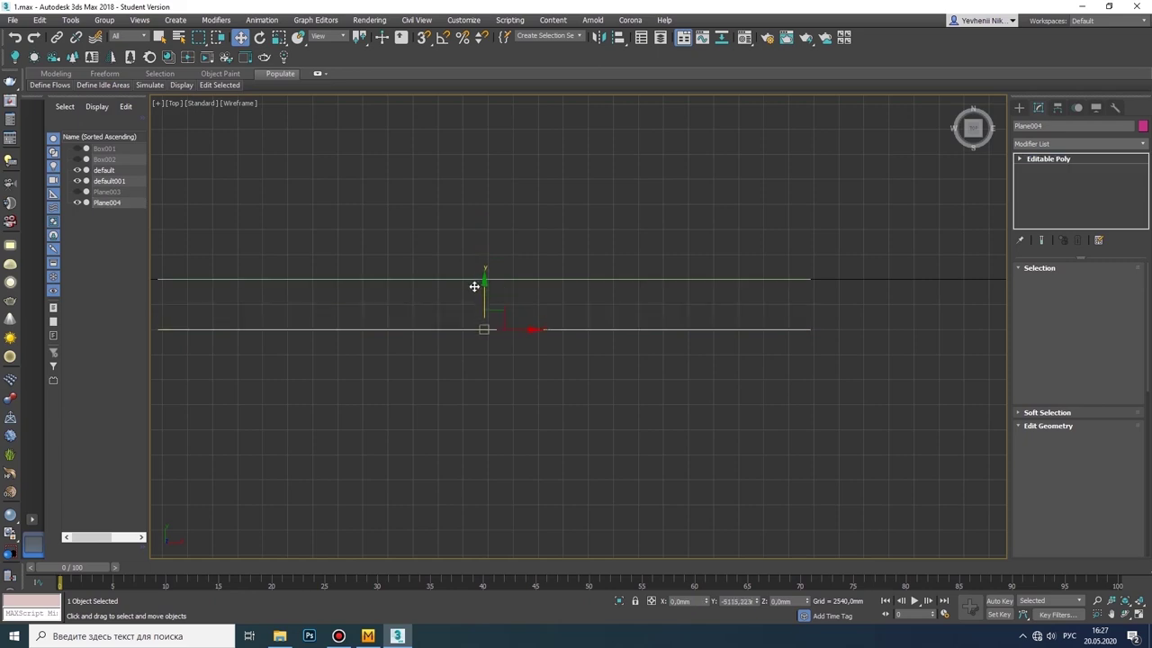
key(Return)
scroll(589, 286, up, 3)
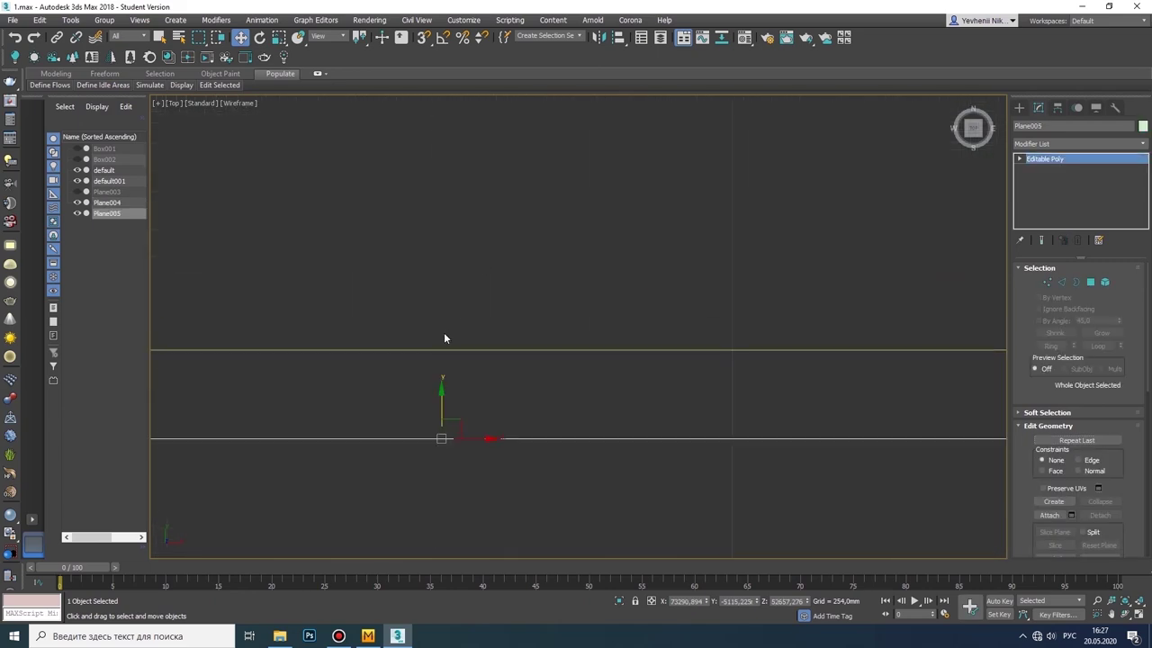
scroll(450, 353, up, 2)
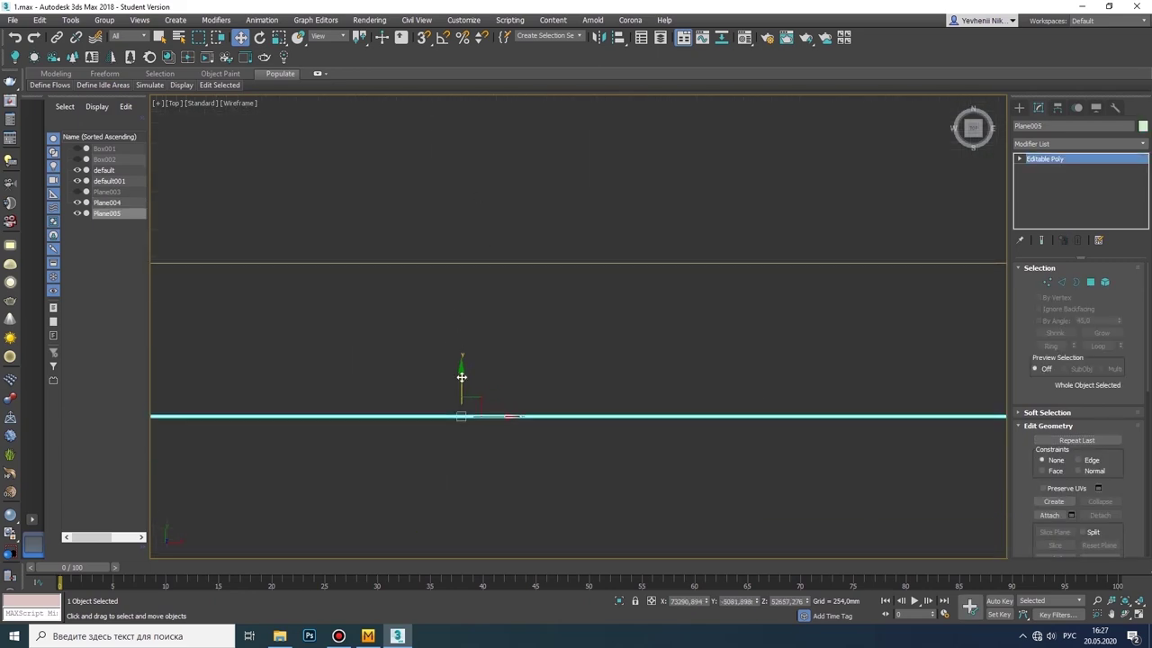
drag(462, 378, 480, 223)
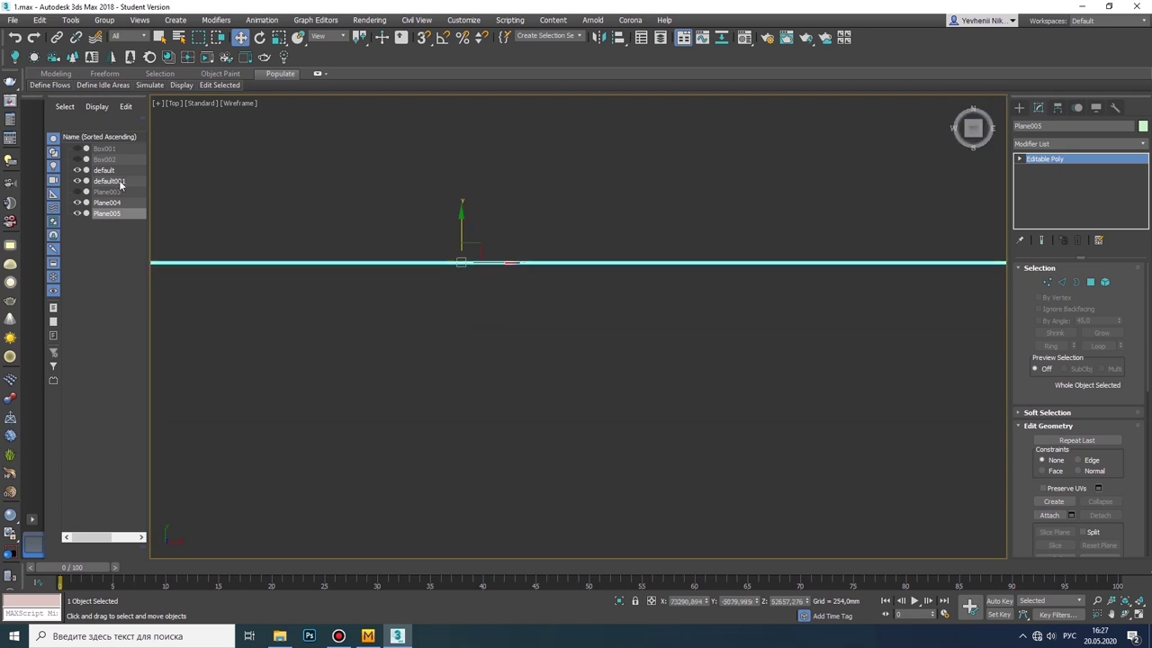
Step: Add a Skin Wrap modifier to Plane005 and set default001's morph channel to 100
click(119, 183)
click(1080, 143)
drag(1145, 376, 1147, 576)
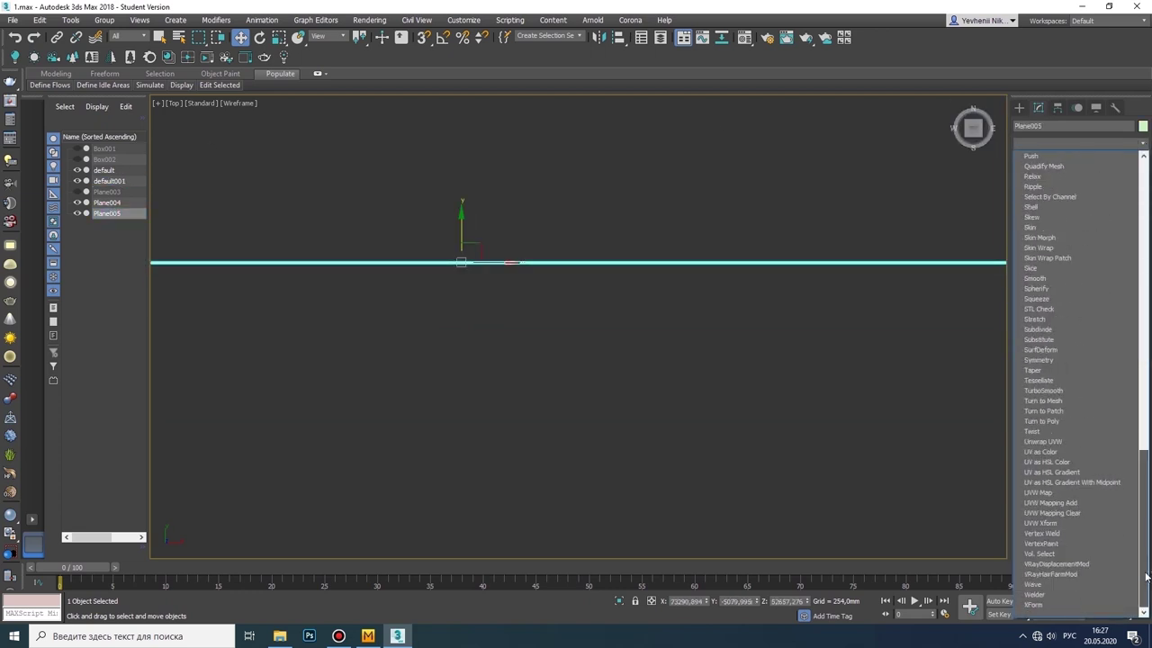
scroll(1030, 510, down, 2)
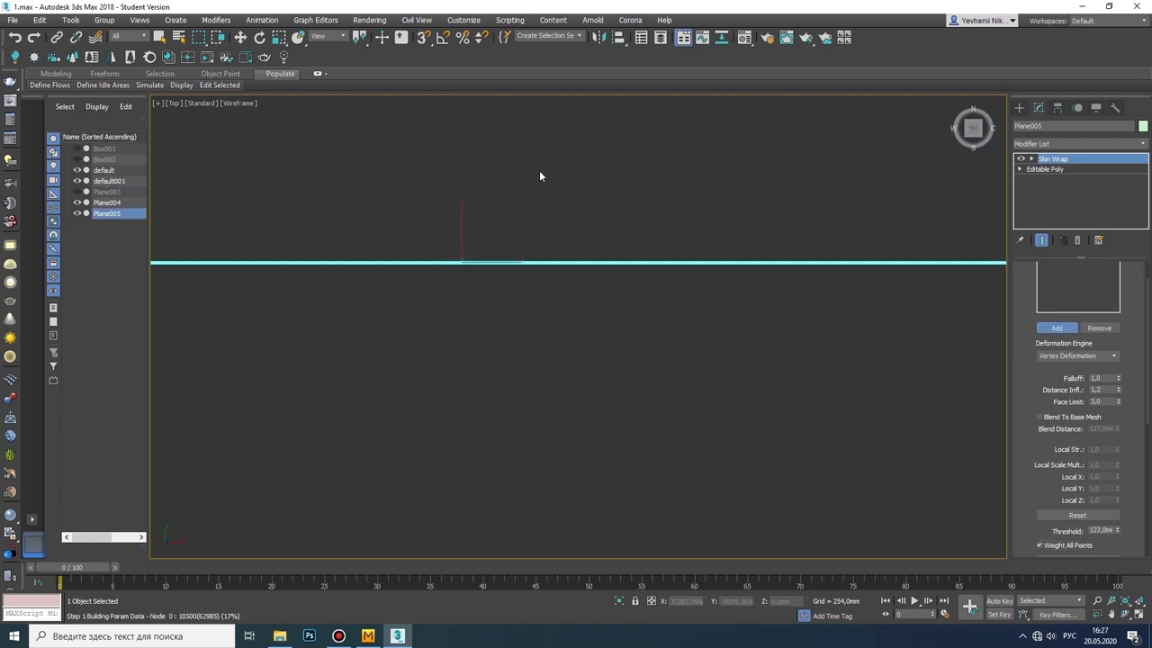
click(1019, 107)
click(110, 181)
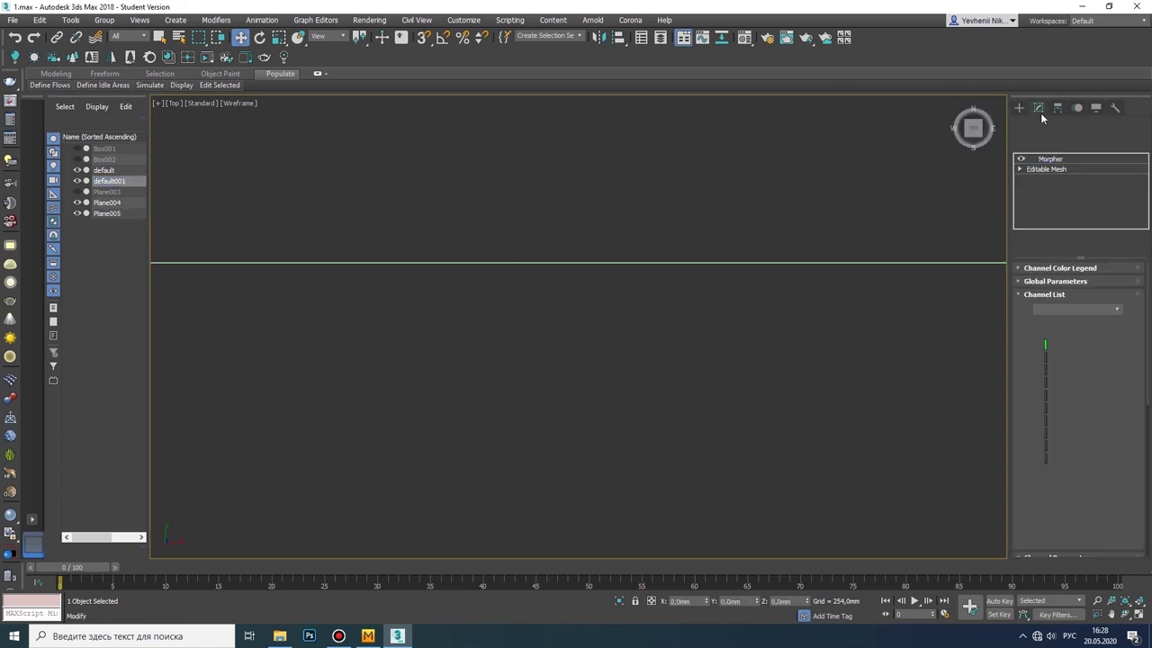
Step: Convert the cloth and plane objects to Editable Polys and delete the original default and default001 meshes
scroll(477, 344, down, 3)
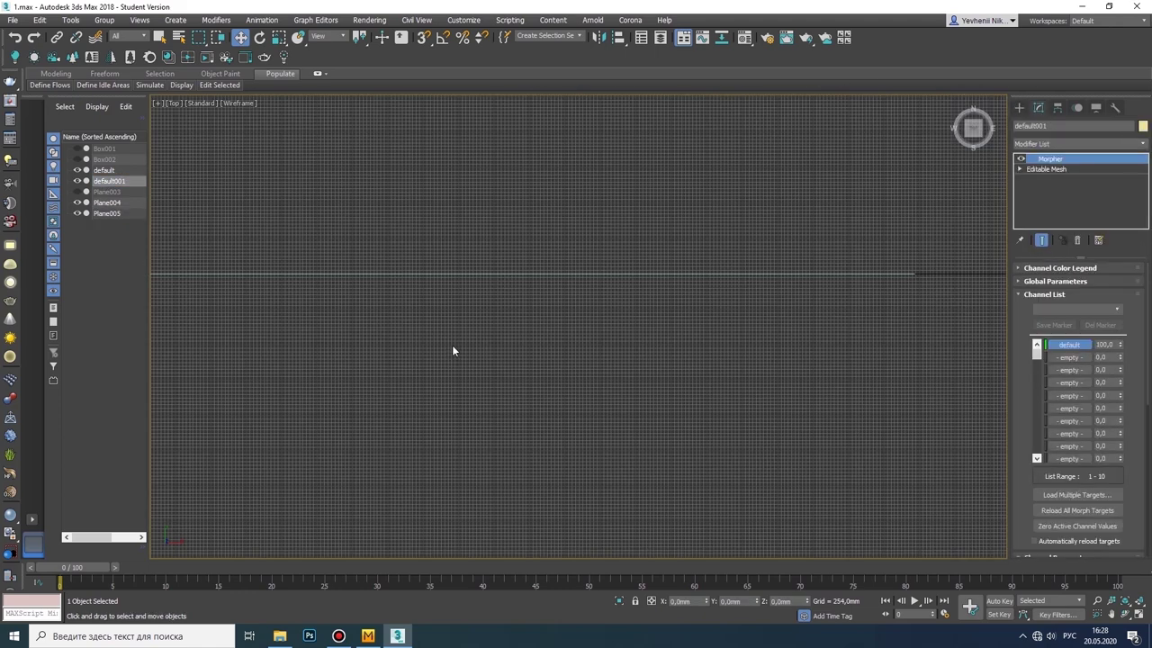
drag(206, 219, 340, 344)
right_click(351, 337)
click(489, 469)
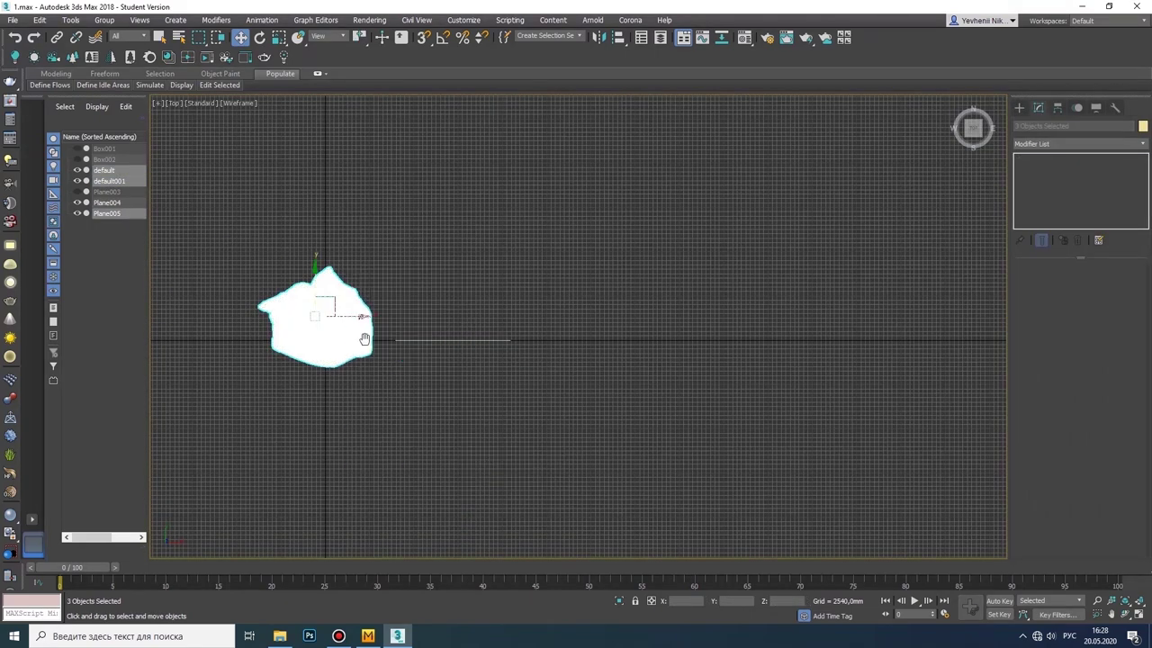
key(alt+w)
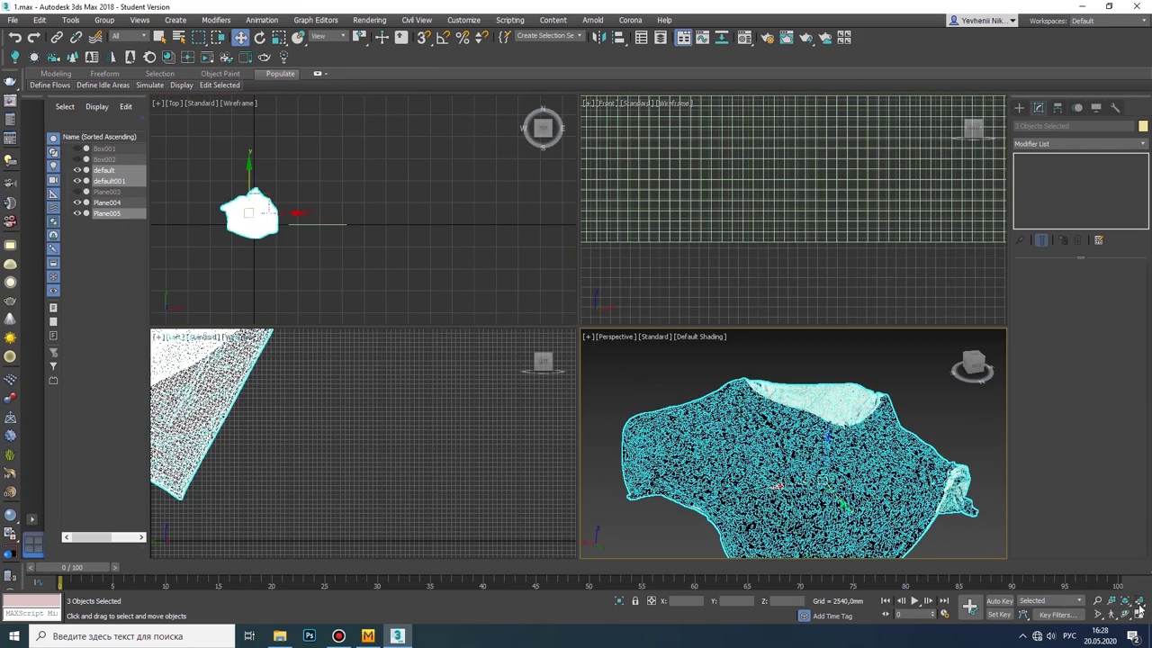
click(1139, 612)
click(108, 180)
key(Delete)
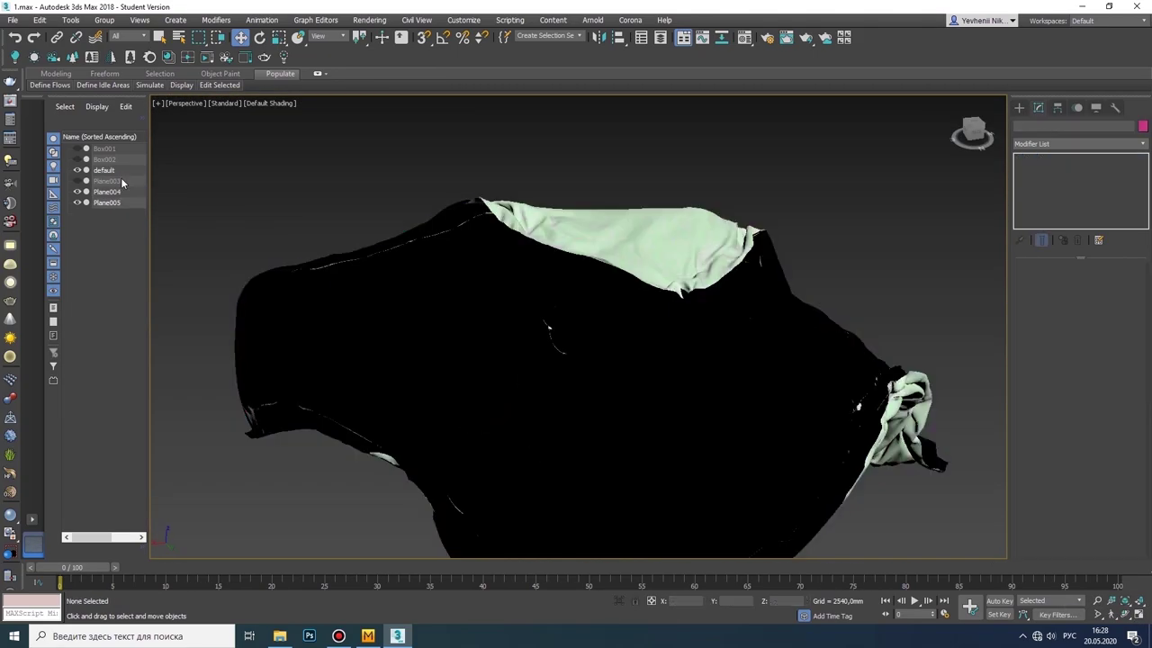
Step: Select Plane005 and change the perspective view's shading to inspect the cloth
click(441, 212)
click(263, 102)
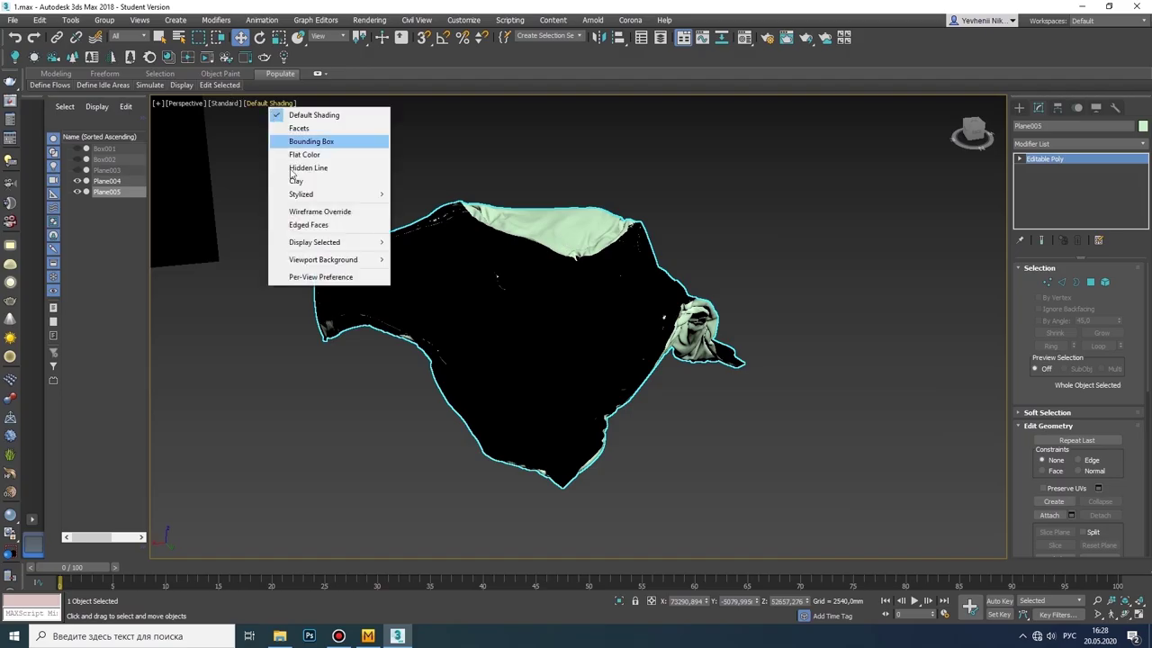
click(297, 142)
scroll(677, 182, up, 5)
mouse_move(677, 183)
alt+middle_down()
mouse_move(612, 231)
mouse_move(483, 222)
mouse_move(347, 231)
alt+middle_up()
scroll(342, 239, down, 4)
scroll(338, 243, down, 5)
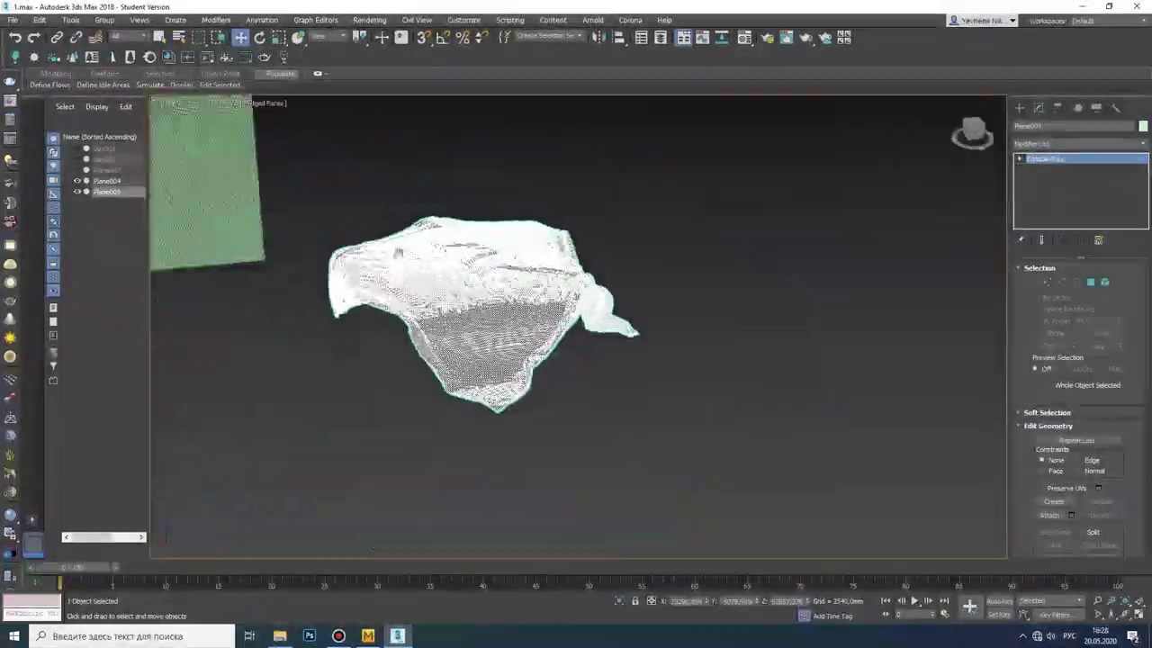
Step: Import the cloth OBJ file with the default OBJ import options
click(396, 309)
click(13, 20)
click(153, 186)
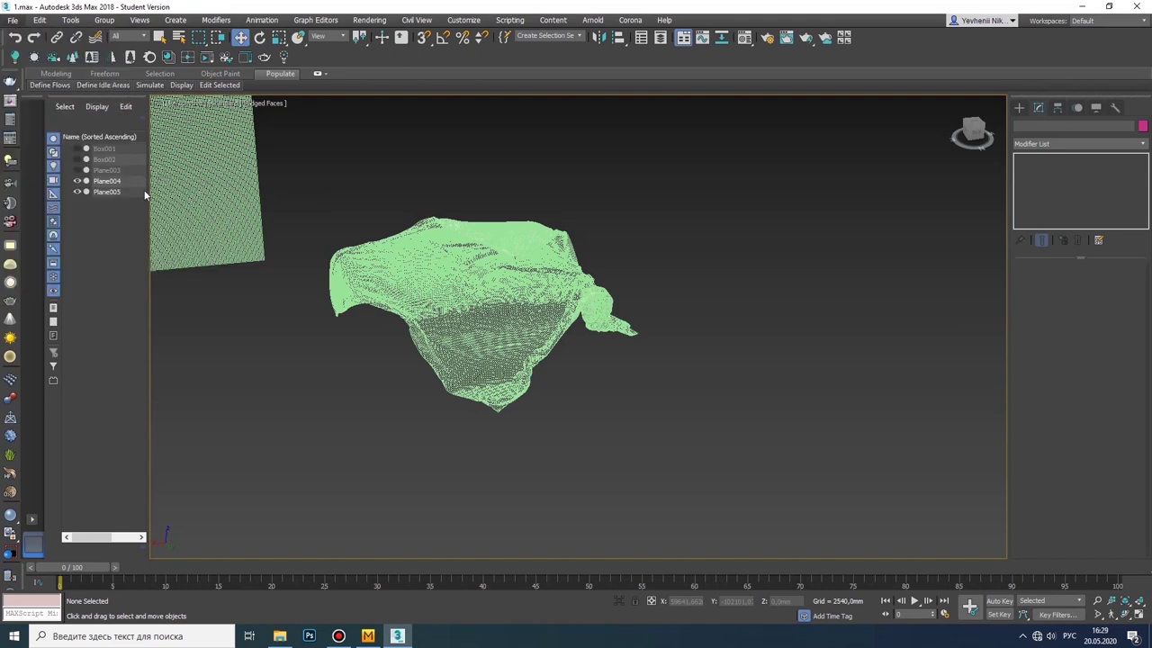
click(619, 388)
click(486, 515)
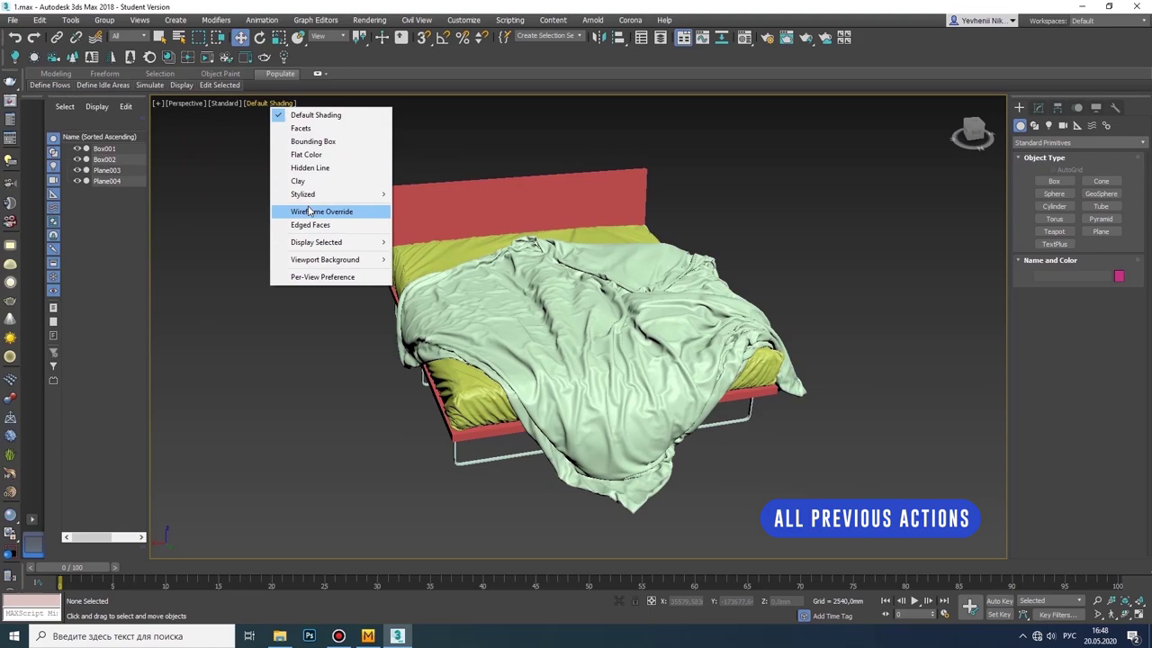
Step: Switch the viewport to Edged Faces shading and inspect the cloth up close
click(309, 224)
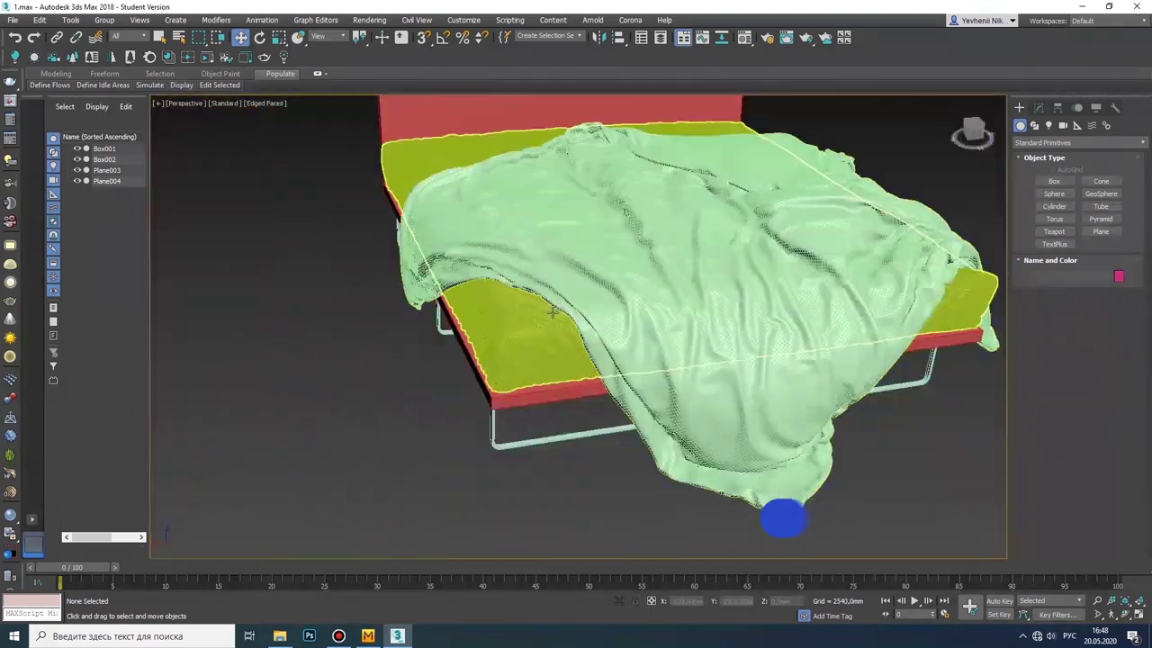
mouse_move(552, 313)
alt+middle_down()
mouse_move(765, 446)
mouse_move(790, 486)
mouse_move(573, 466)
alt+middle_up()
mouse_move(574, 466)
mouse_down()
mouse_move(620, 420)
mouse_move(658, 406)
mouse_move(661, 419)
mouse_move(576, 435)
mouse_up()
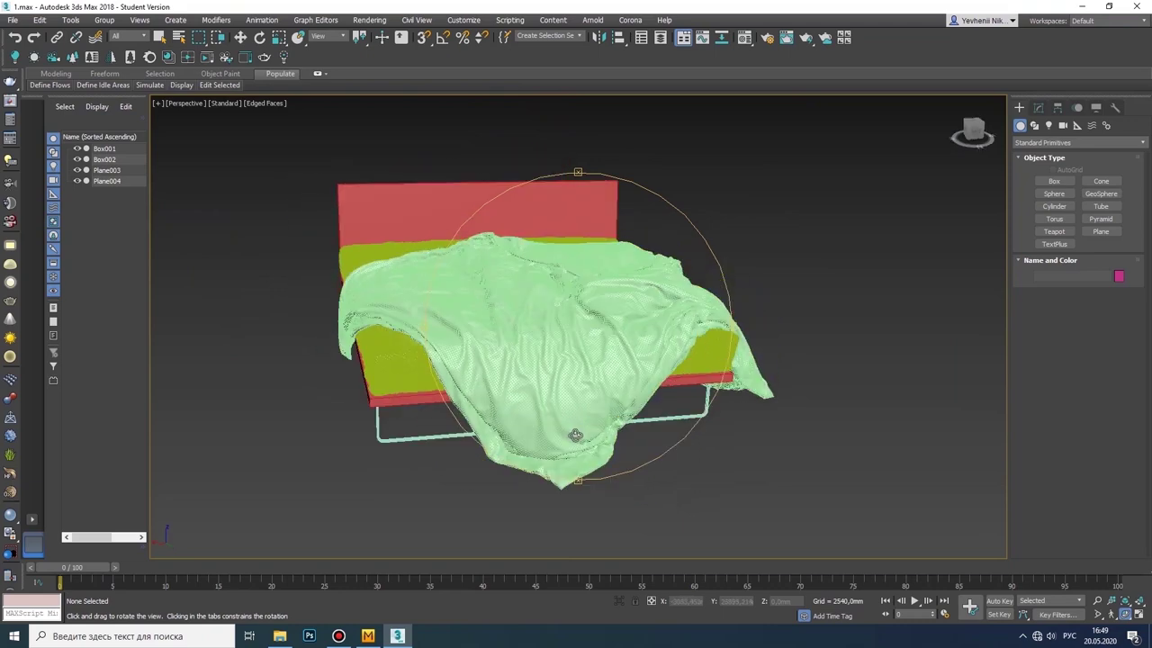
Step: Export the scene as OBJ with gw::OBJ-Exporter into the models > Pillows folder
click(13, 19)
click(166, 199)
double_click(326, 326)
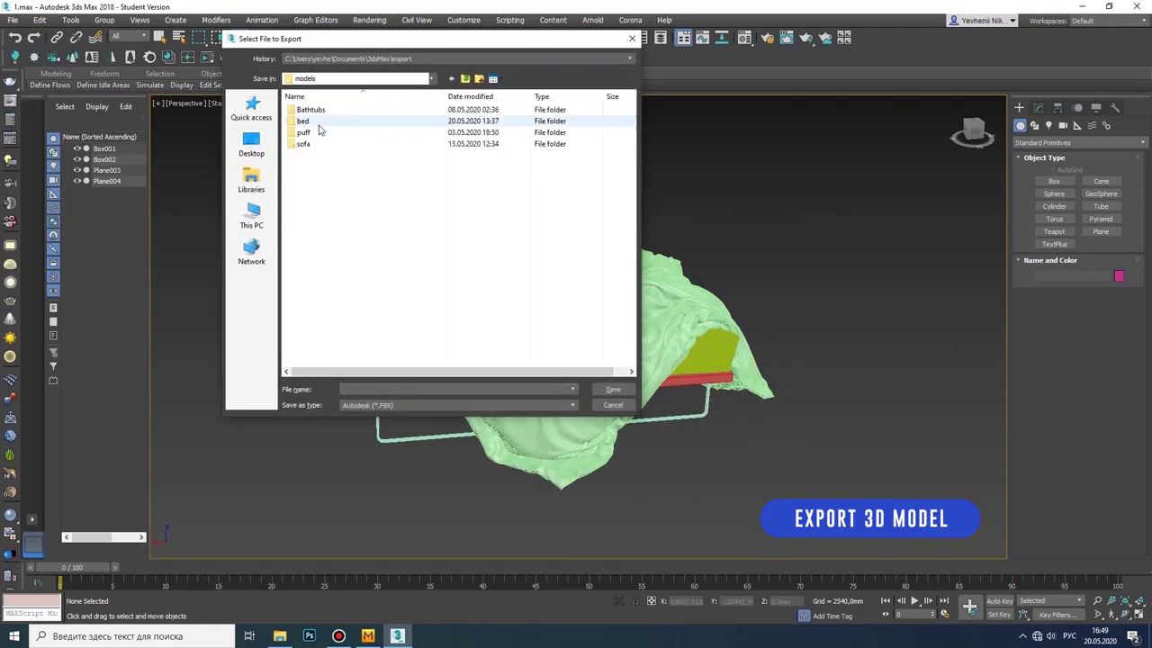
double_click(320, 131)
click(387, 405)
click(391, 501)
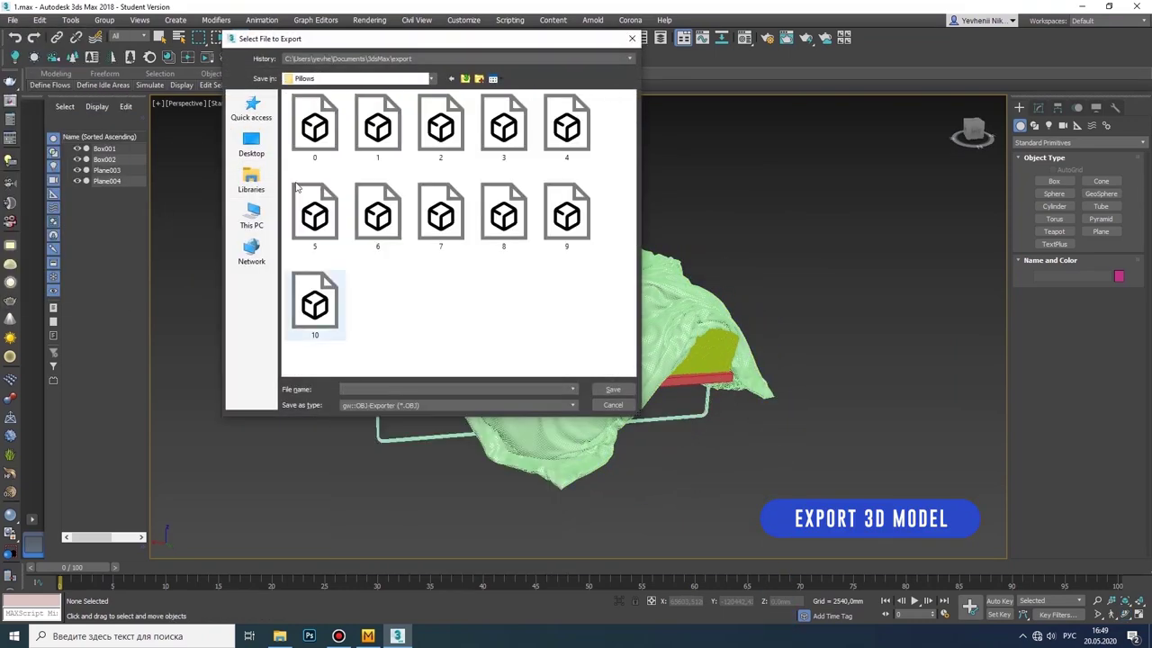
click(598, 387)
click(499, 406)
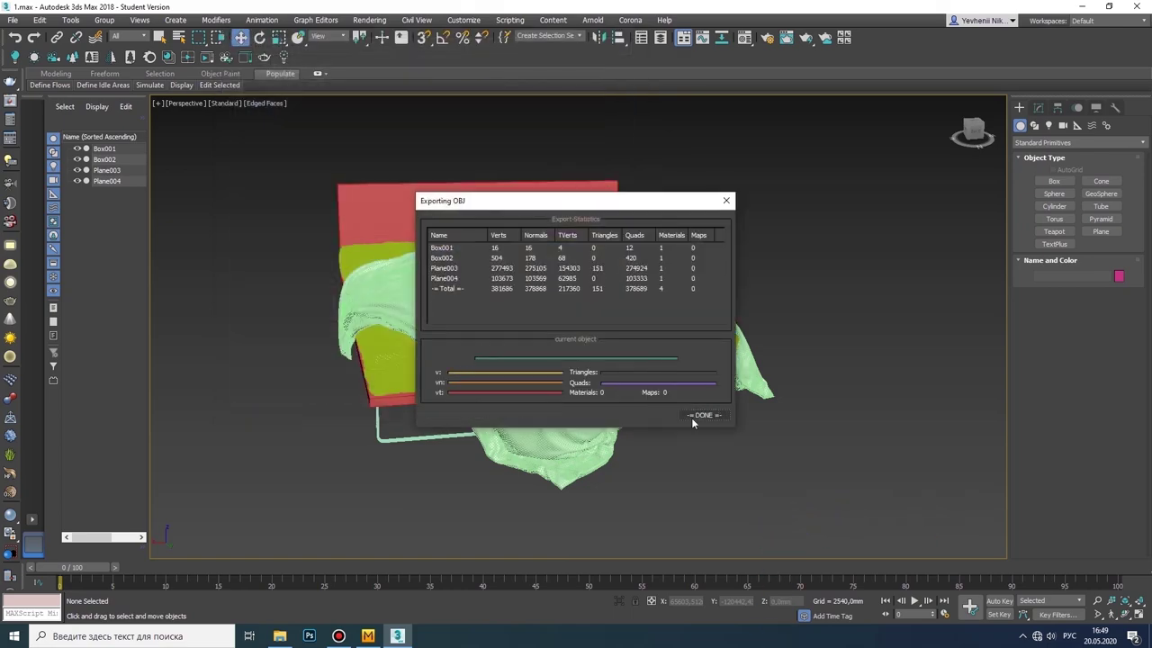
click(702, 414)
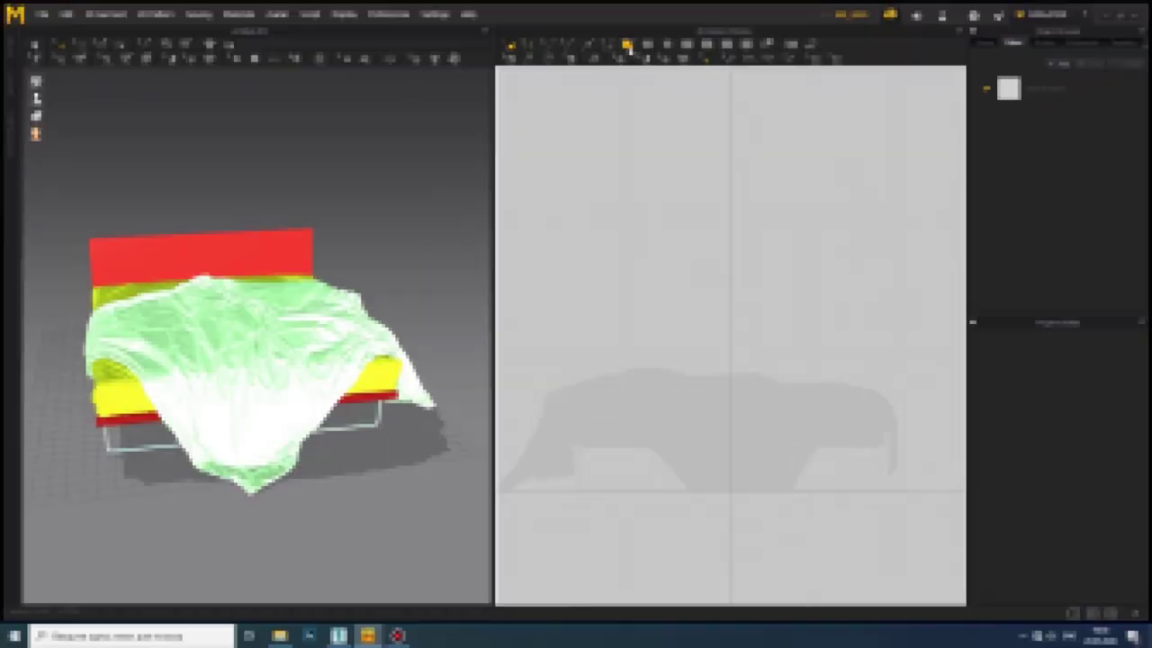
click(573, 350)
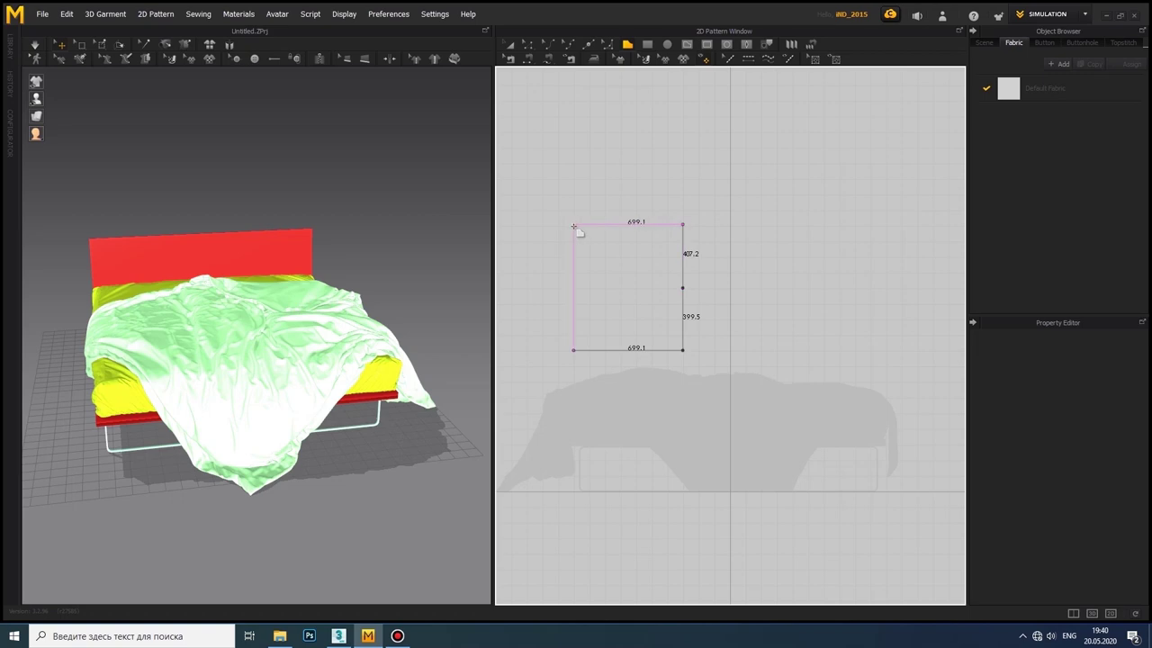
Step: Finish the rectangle panel, set its Particle Distance to 40, and simulate it
click(573, 350)
click(329, 237)
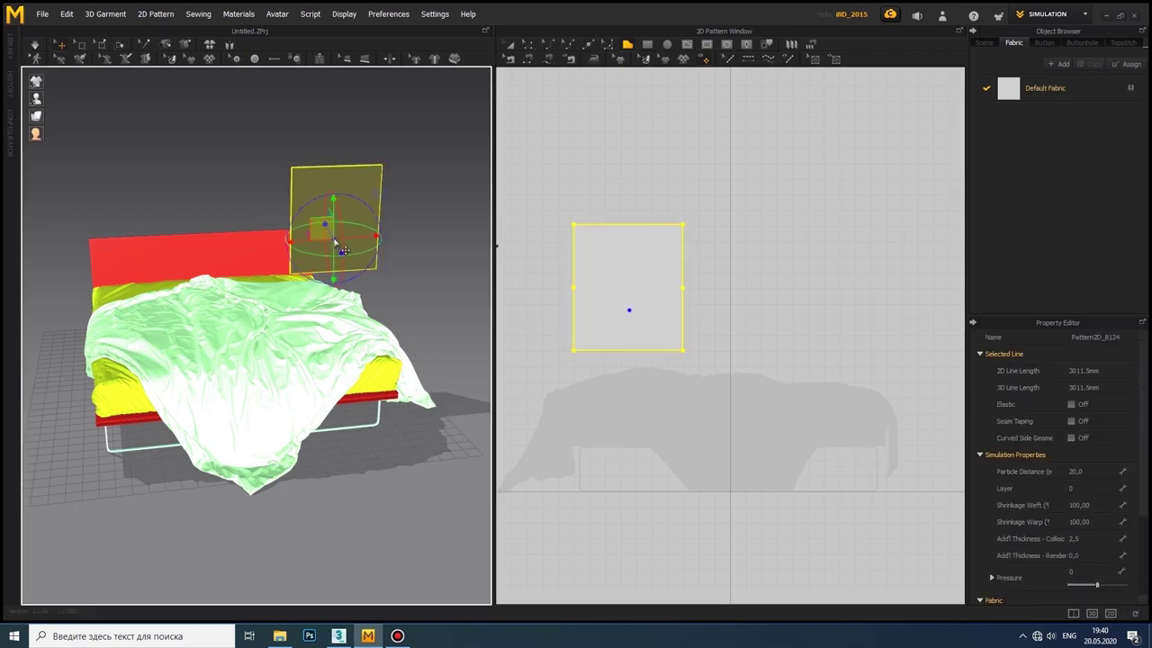
mouse_move(330, 237)
right_down()
mouse_move(311, 369)
mouse_move(458, 348)
right_up()
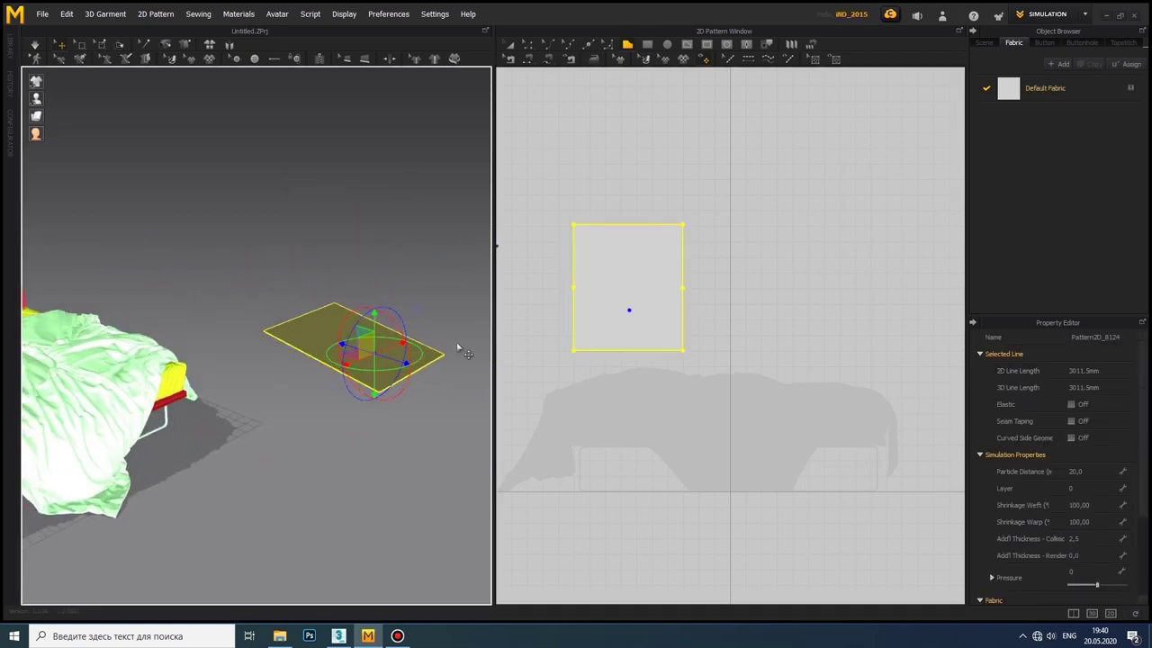
click(1102, 472)
text(40)
click(34, 43)
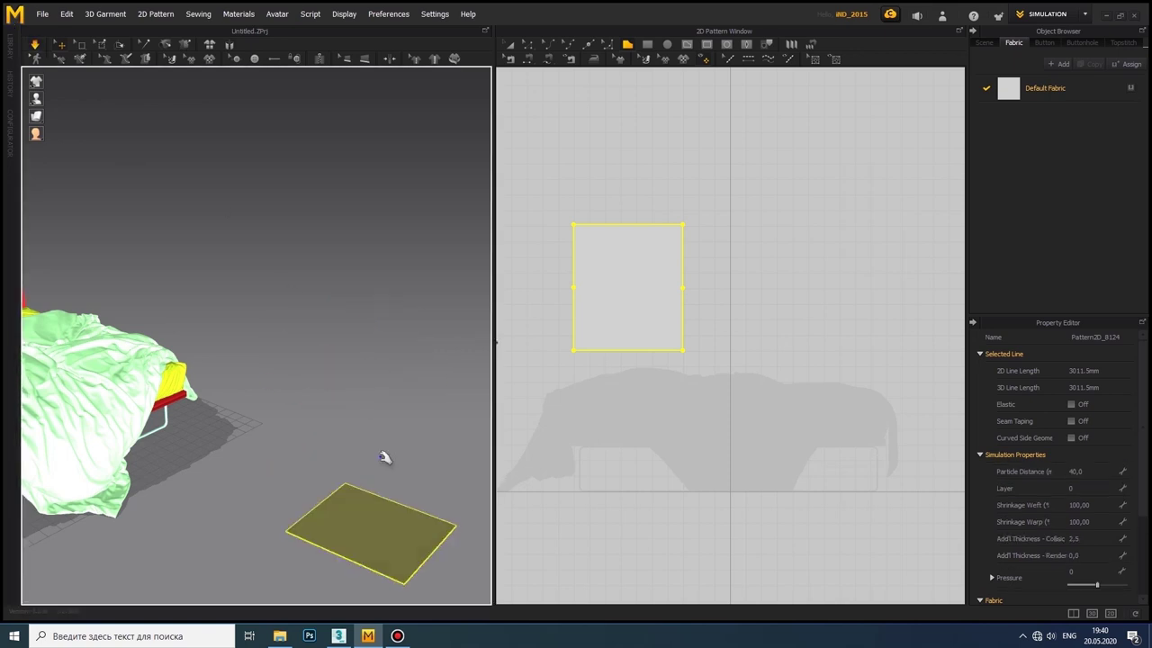
right_drag(385, 457, 327, 458)
mouse_move(327, 458)
mouse_down()
mouse_move(264, 432)
mouse_move(244, 473)
mouse_up()
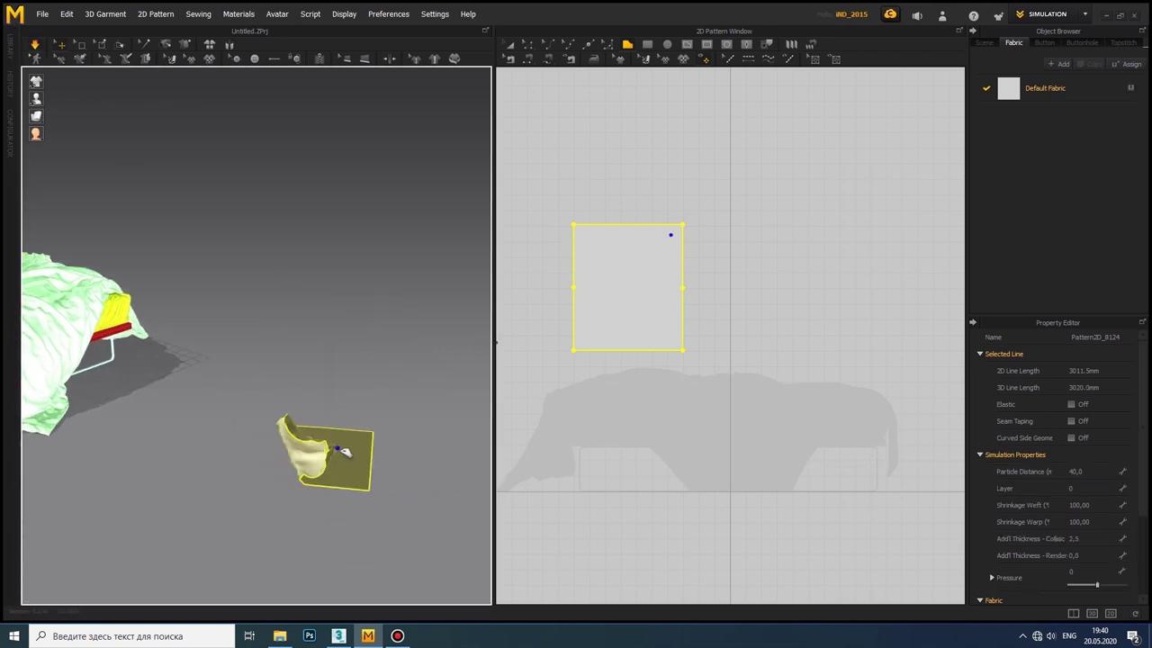
Step: Segment-sew the rectangle's top edge to its bottom edge and left edge to right edge
click(528, 60)
click(628, 224)
click(628, 350)
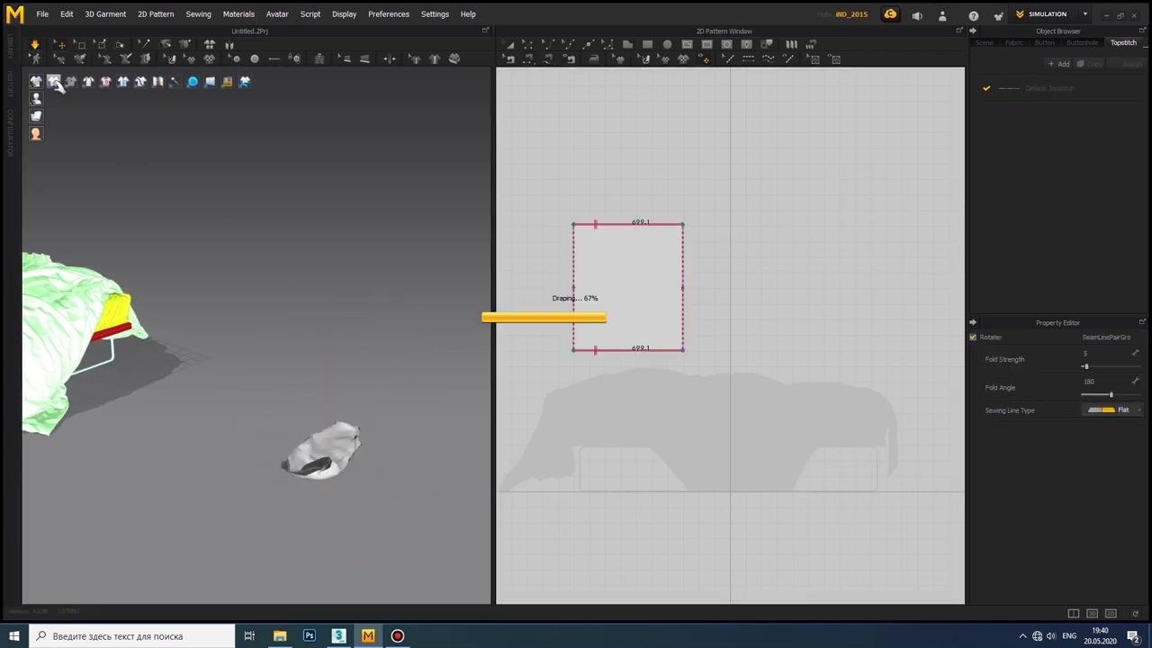
click(574, 286)
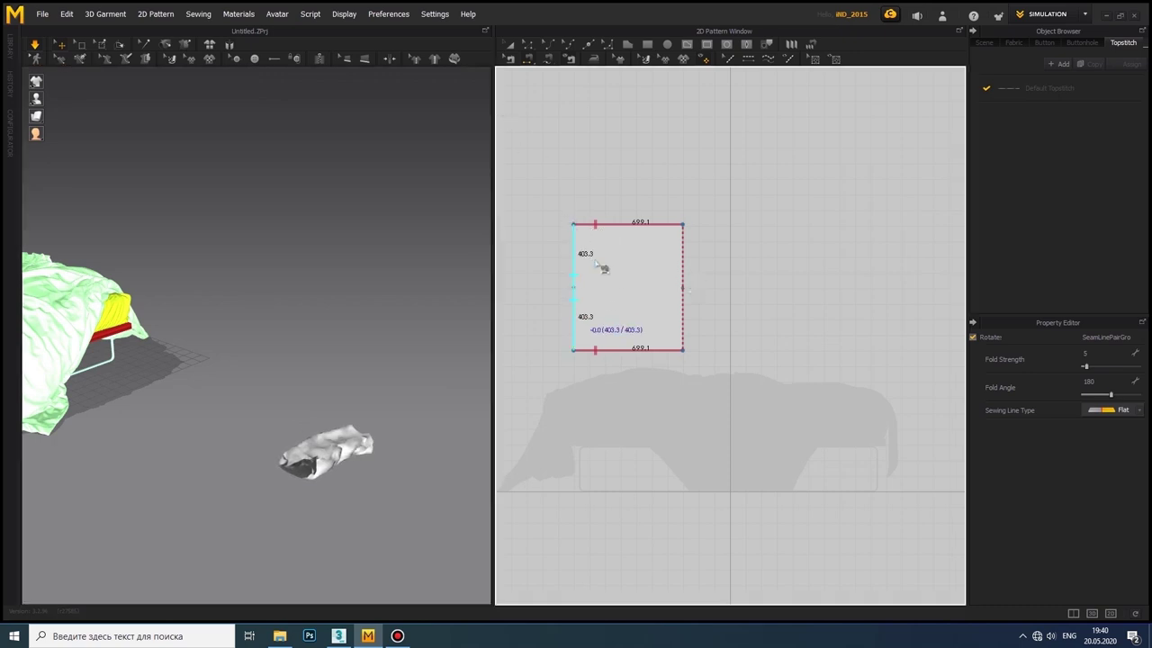
click(663, 261)
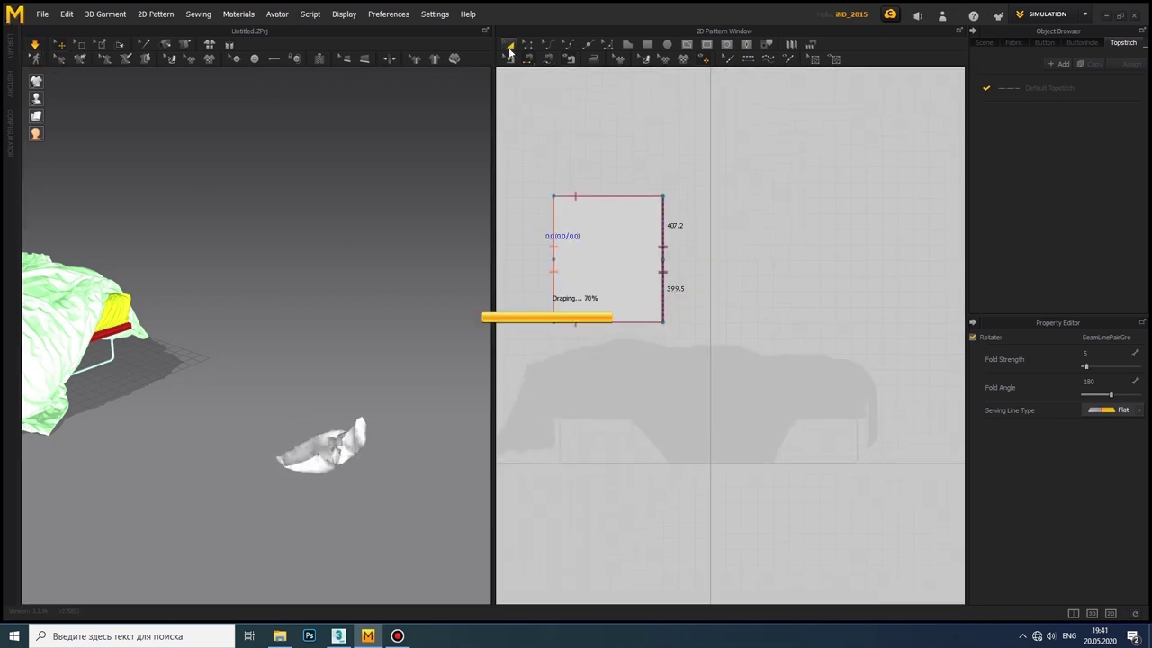
Step: Adjust the rectangle's Pressure in the Property Editor, entering 70 and then 5
click(609, 261)
click(1097, 567)
text(70)
key(Return)
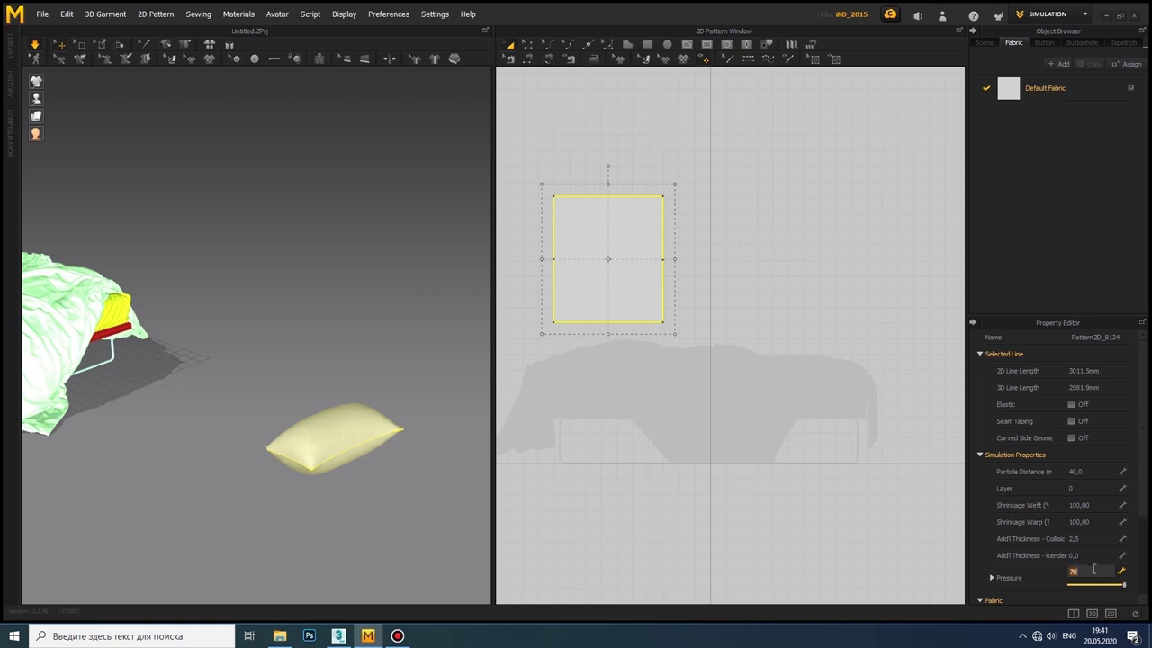
text(5)
key(Return)
key(Return)
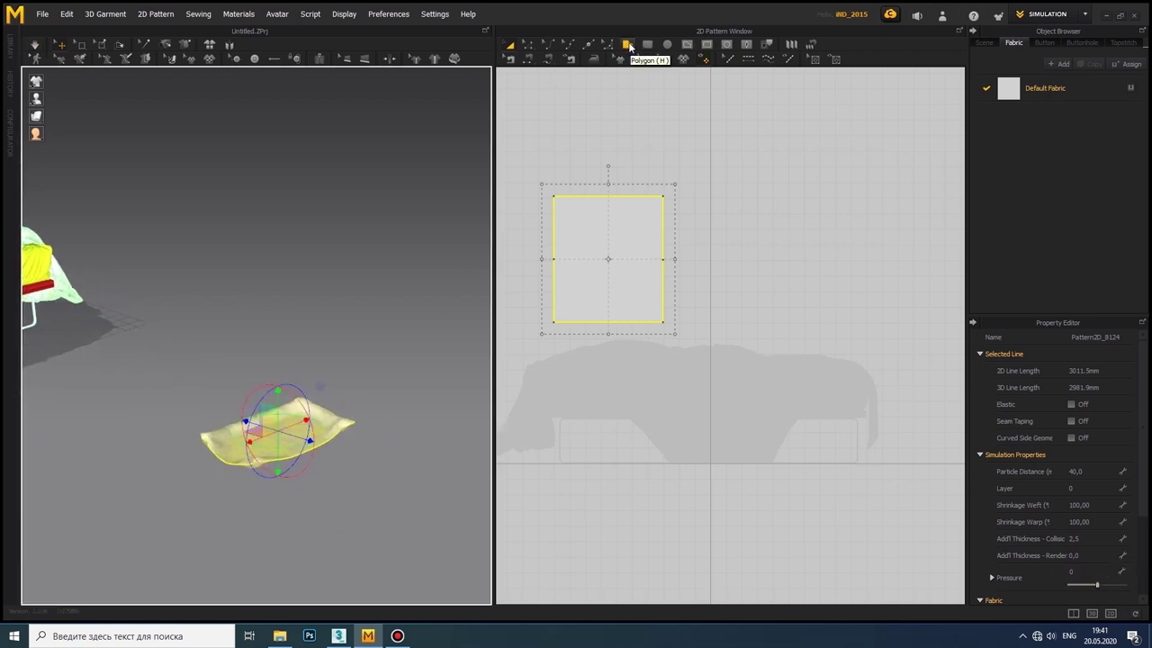
Step: Draw an 800.6 × 463.2 rectangle pattern and place a copy to its right
click(647, 45)
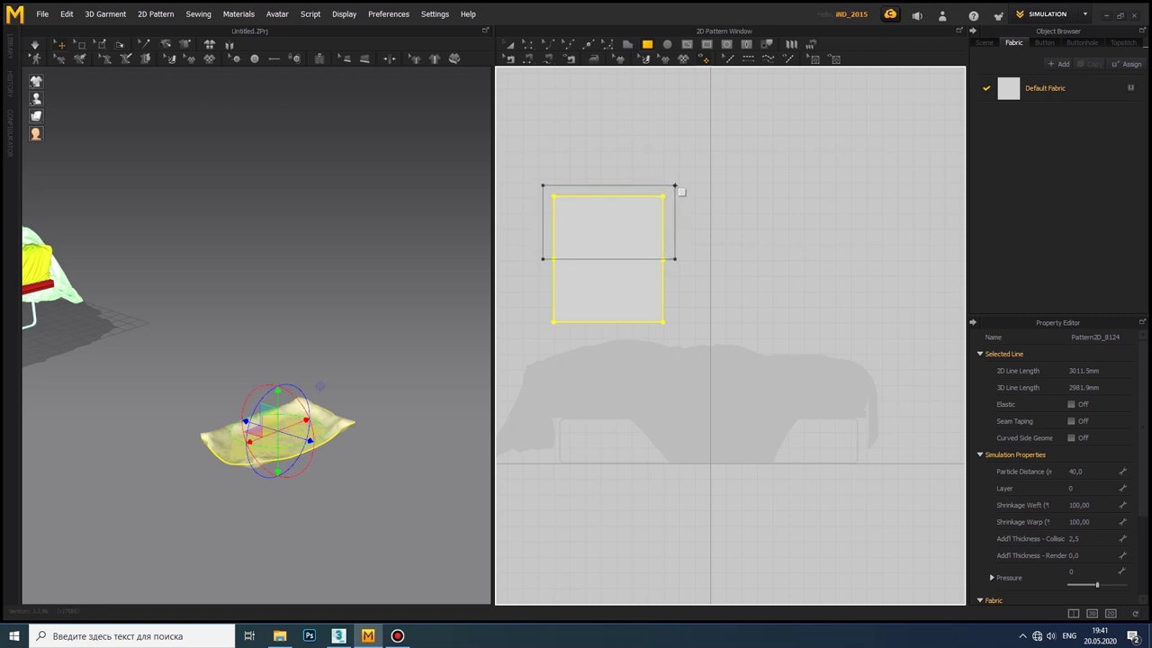
drag(675, 183, 676, 181)
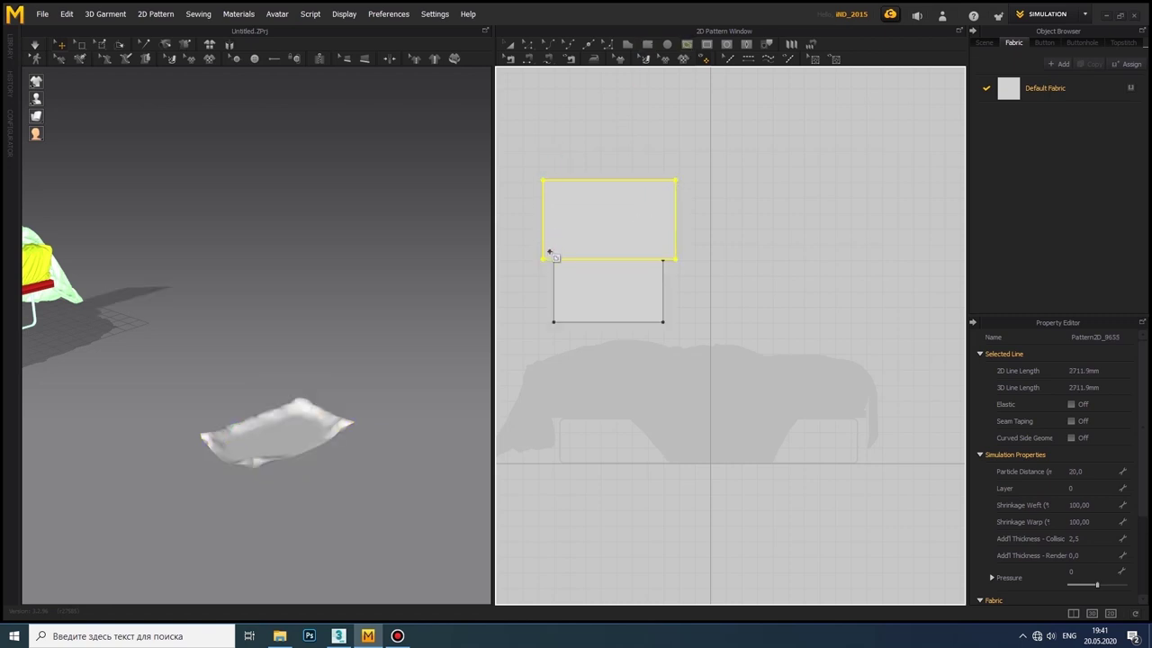
scroll(550, 252, up, 5)
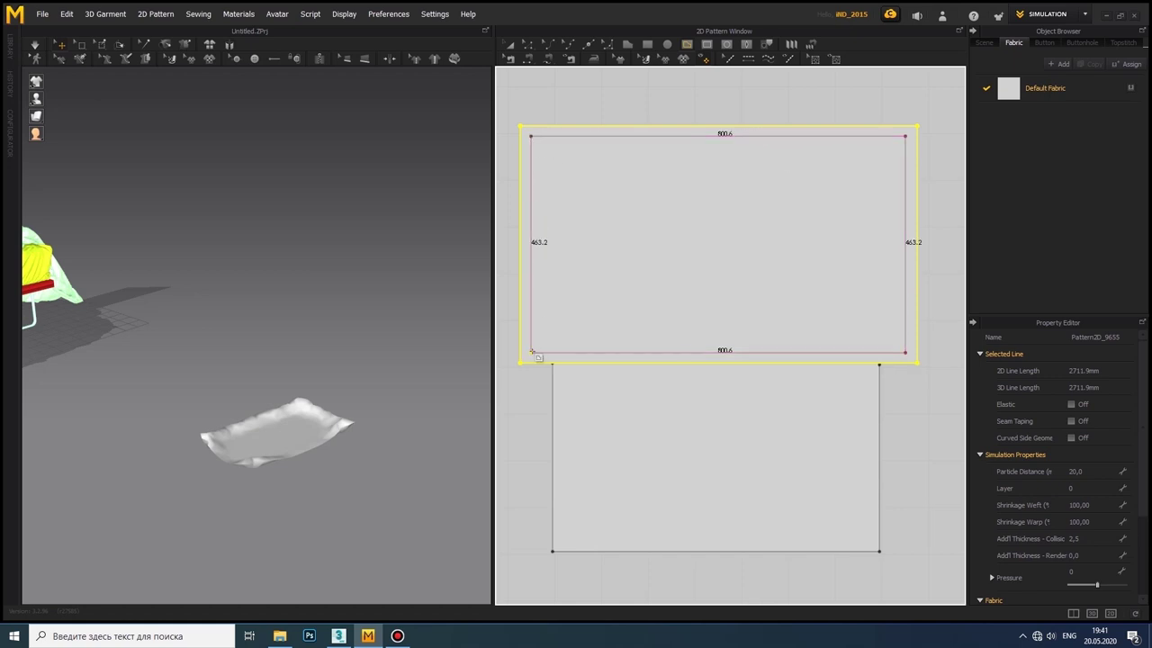
scroll(536, 356, down, 2)
scroll(535, 248, down, 2)
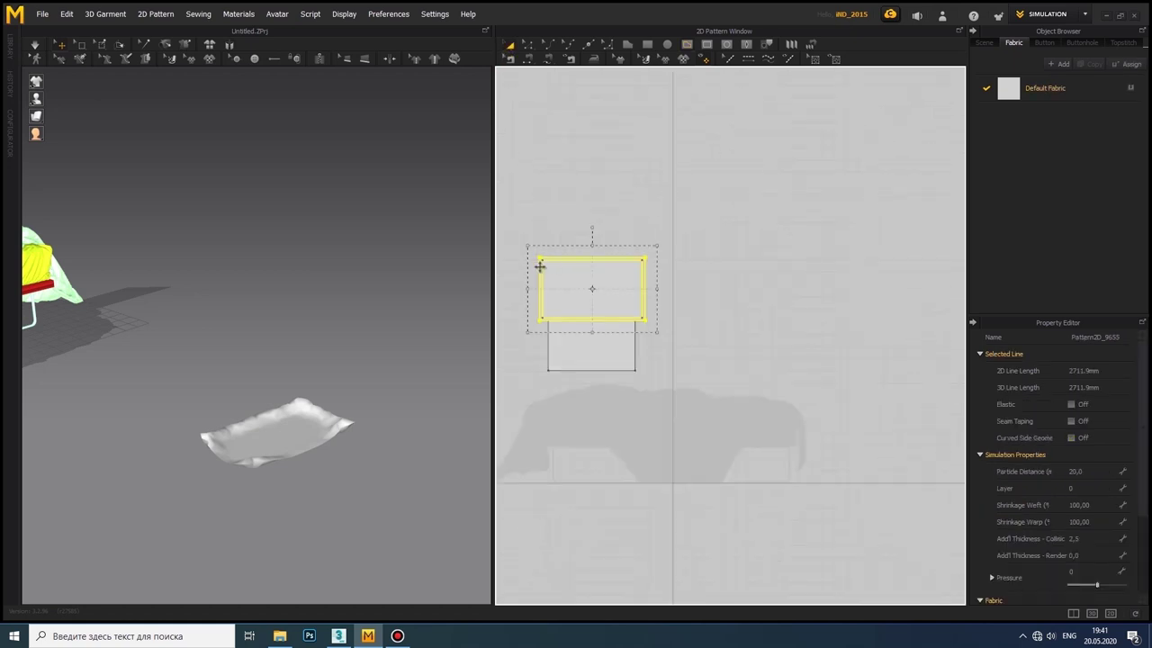
drag(101, 167, 392, 151)
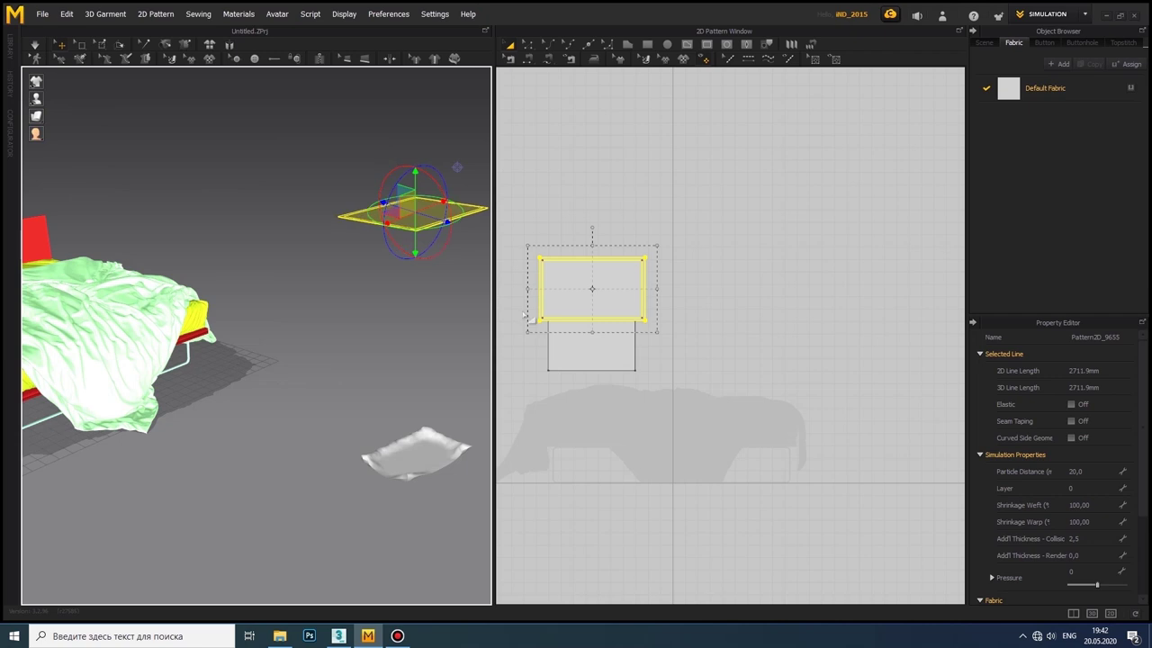
drag(715, 289, 719, 288)
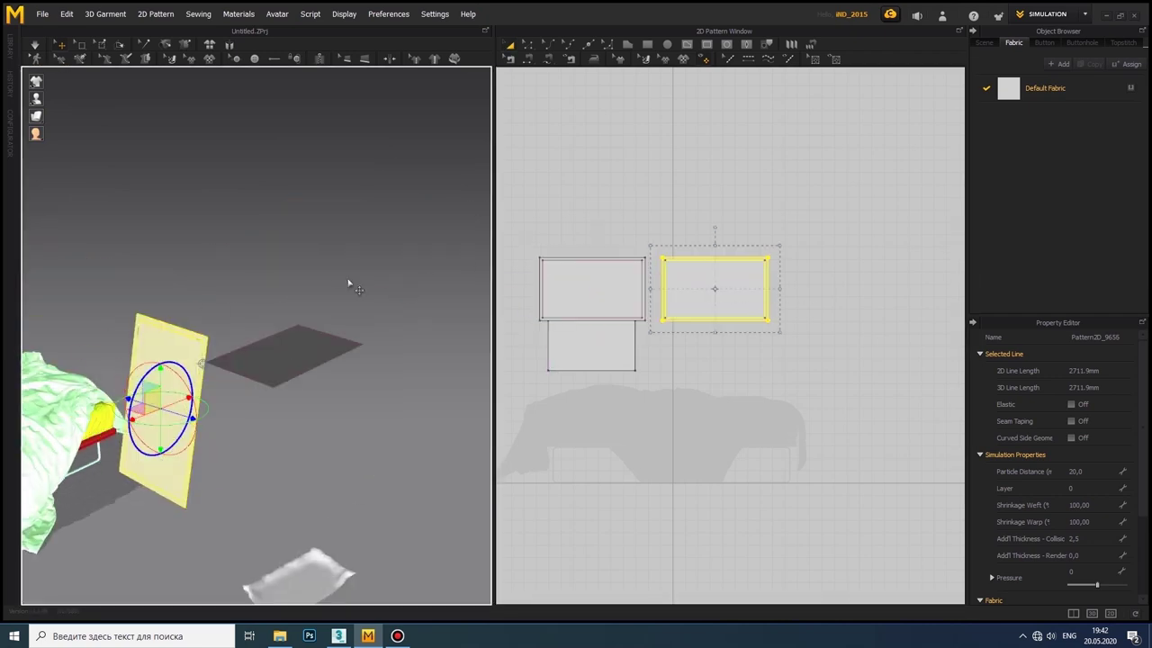
Step: In 3D, lift the crumpled first pillow piece and lay the flat panels above the bed
mouse_move(175, 360)
right_down()
mouse_move(248, 261)
mouse_move(236, 545)
mouse_move(222, 493)
right_up()
click(235, 547)
drag(221, 493, 225, 261)
mouse_move(225, 261)
right_down()
mouse_move(360, 225)
mouse_move(300, 306)
mouse_move(257, 264)
mouse_move(370, 273)
mouse_move(273, 258)
right_up()
click(378, 232)
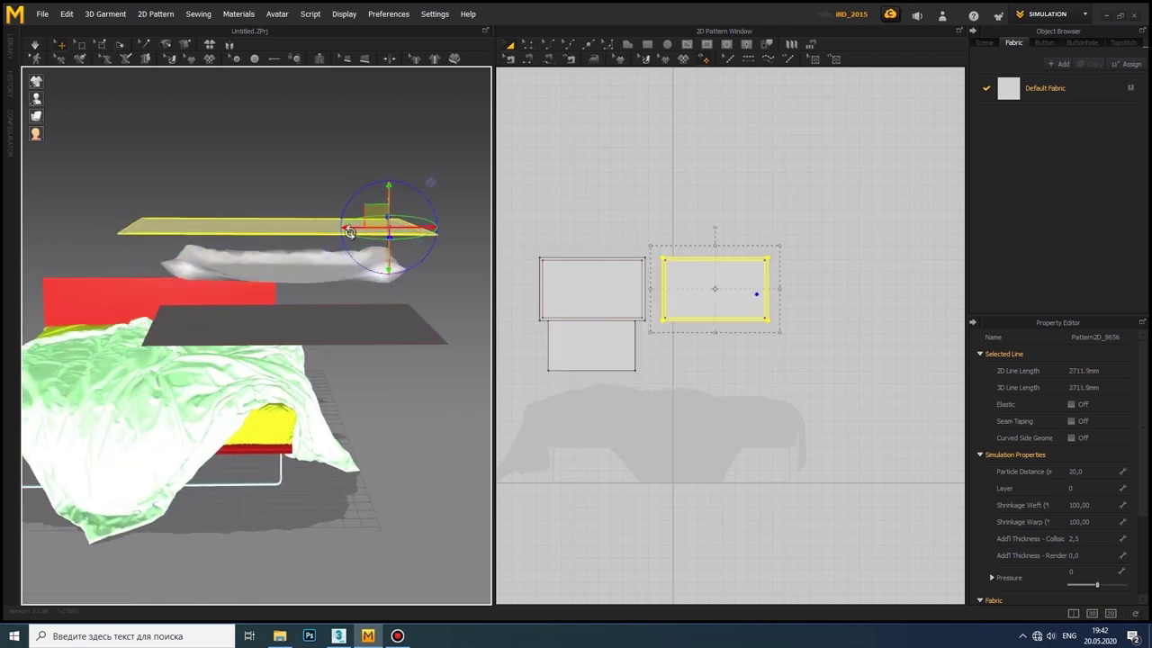
right_drag(340, 214, 322, 298)
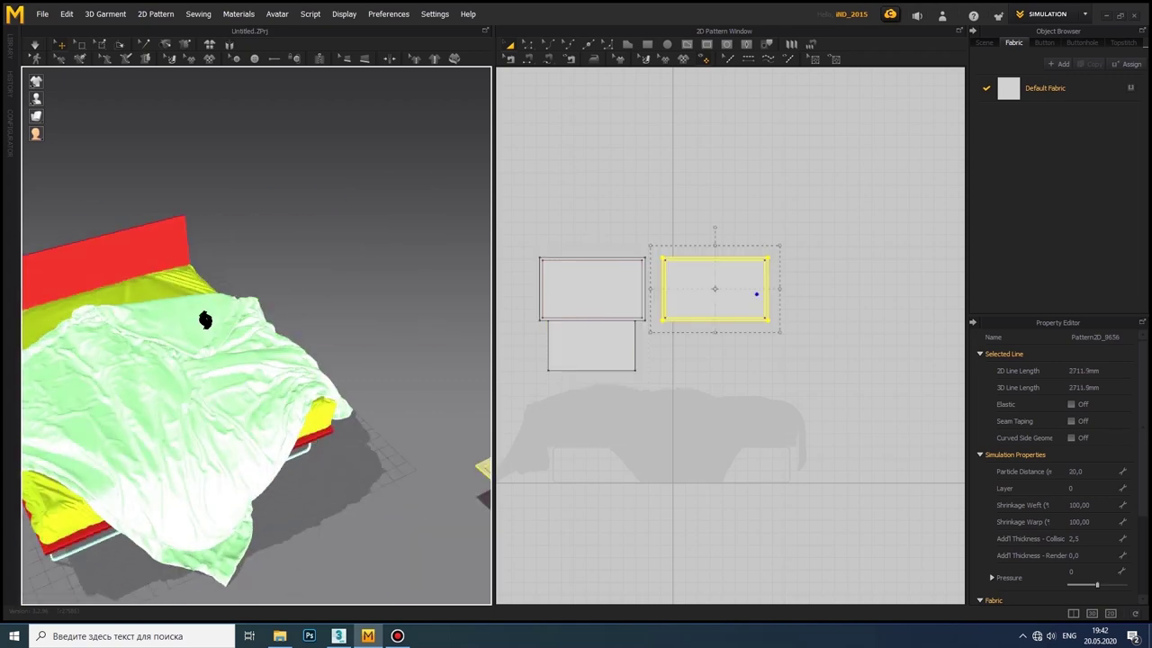
Step: Select both new panels and sew their matching edges together
scroll(323, 298, up, 5)
click(361, 330)
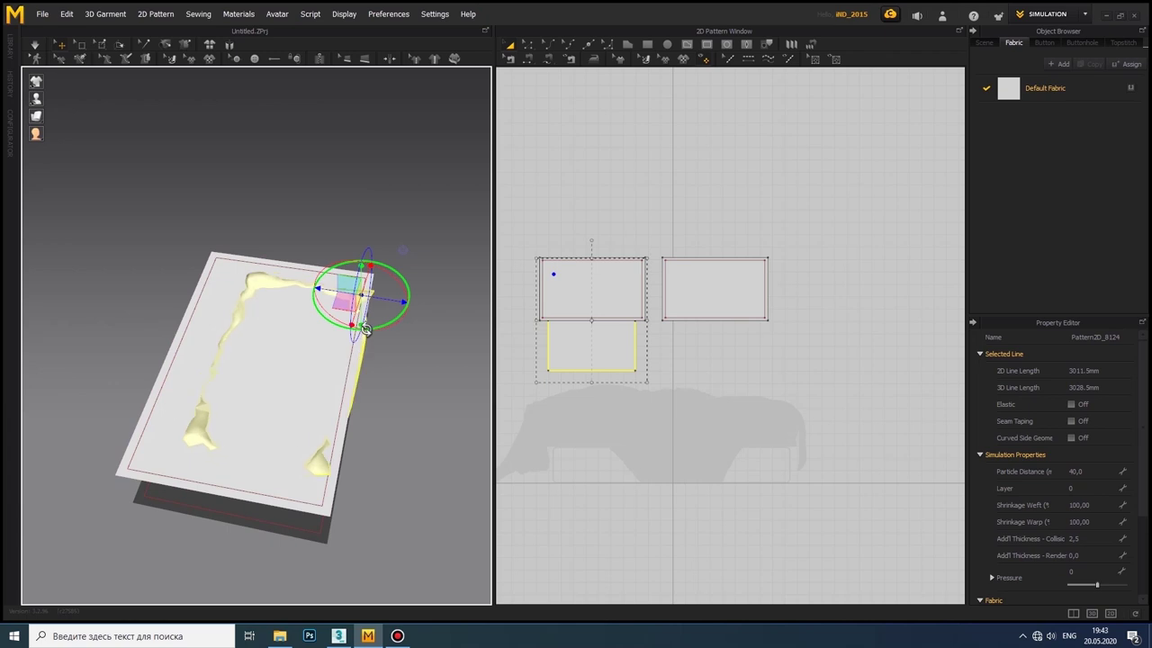
click(365, 329)
shift+click(372, 349)
right_drag(342, 351, 307, 286)
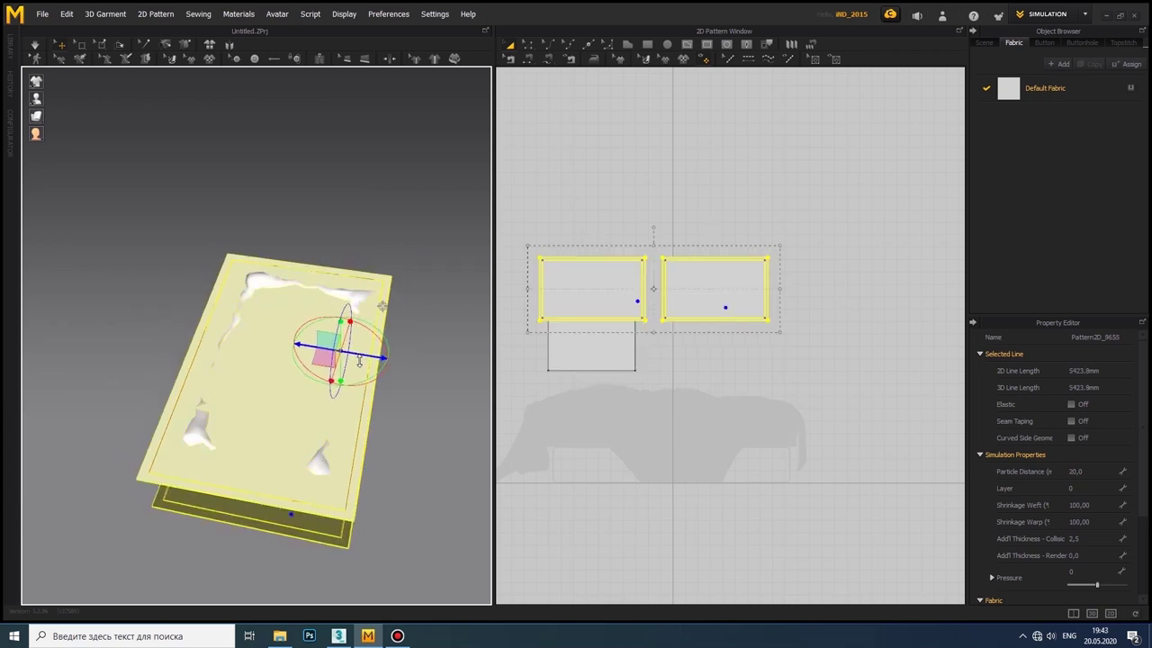
scroll(643, 319, up, 3)
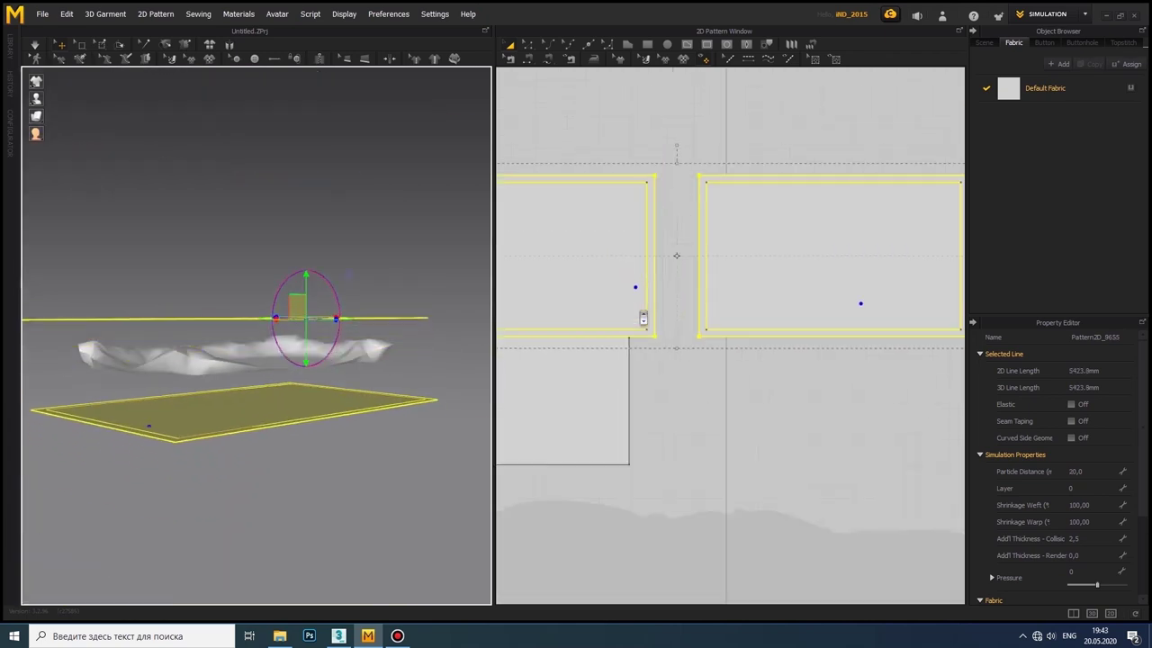
scroll(588, 108, down, 3)
key(b)
click(713, 286)
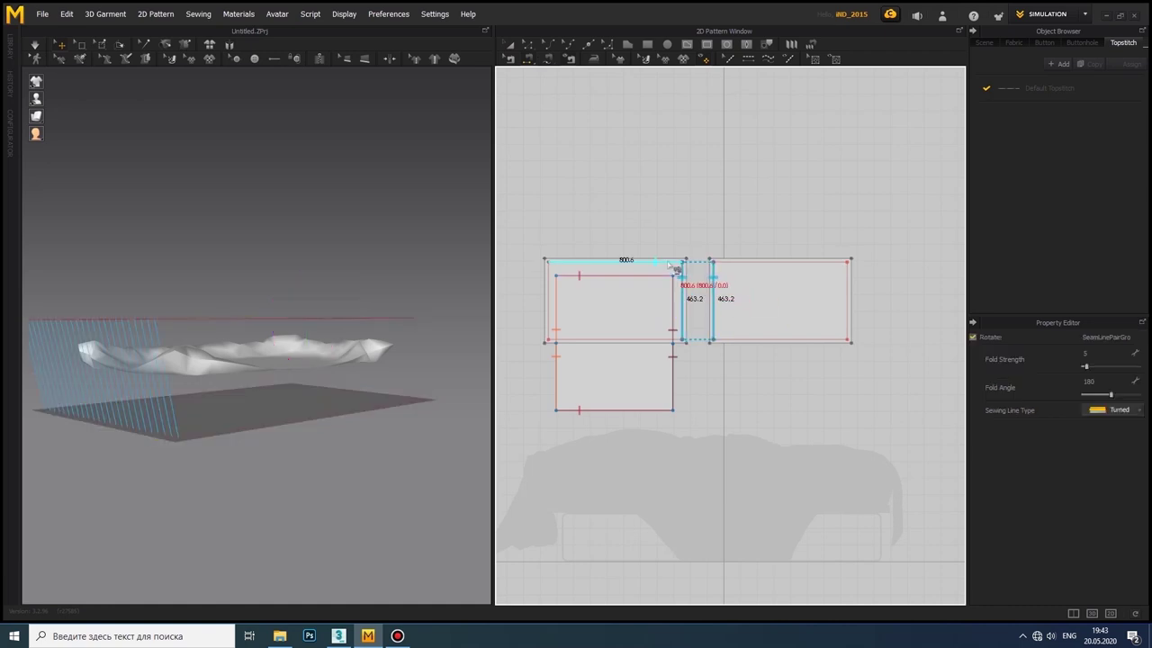
click(722, 343)
click(581, 341)
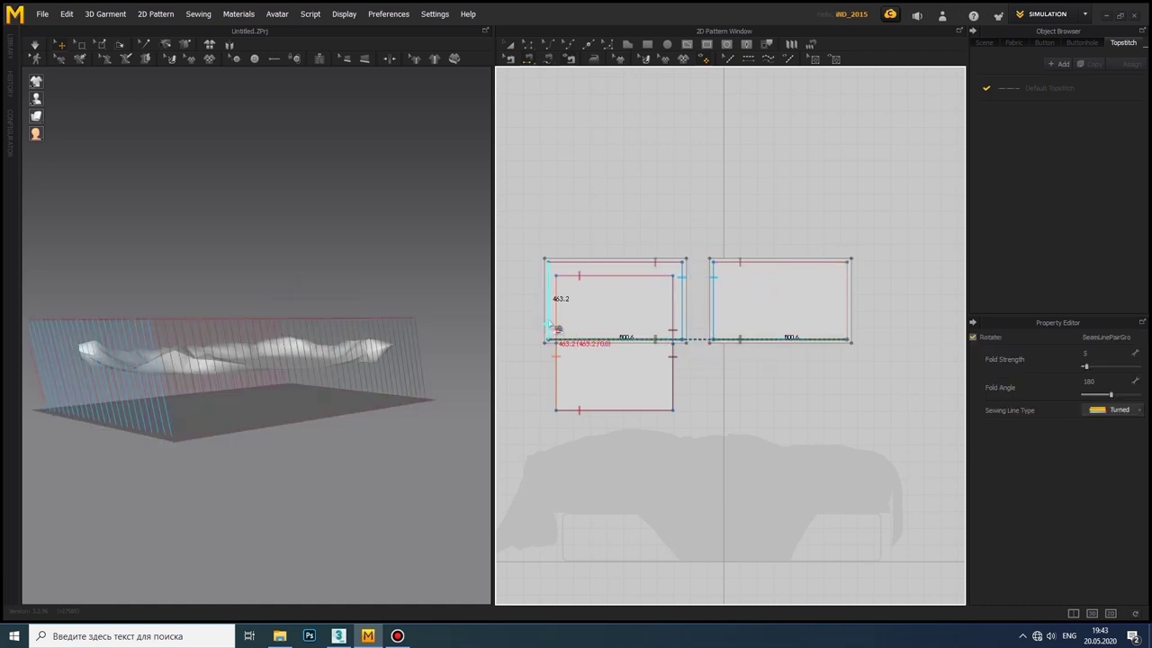
Step: Simulate to inflate the pillow and set the side seam's Sewing Line Type to Flat
mouse_move(378, 297)
right_down()
mouse_move(180, 309)
mouse_move(206, 330)
right_up()
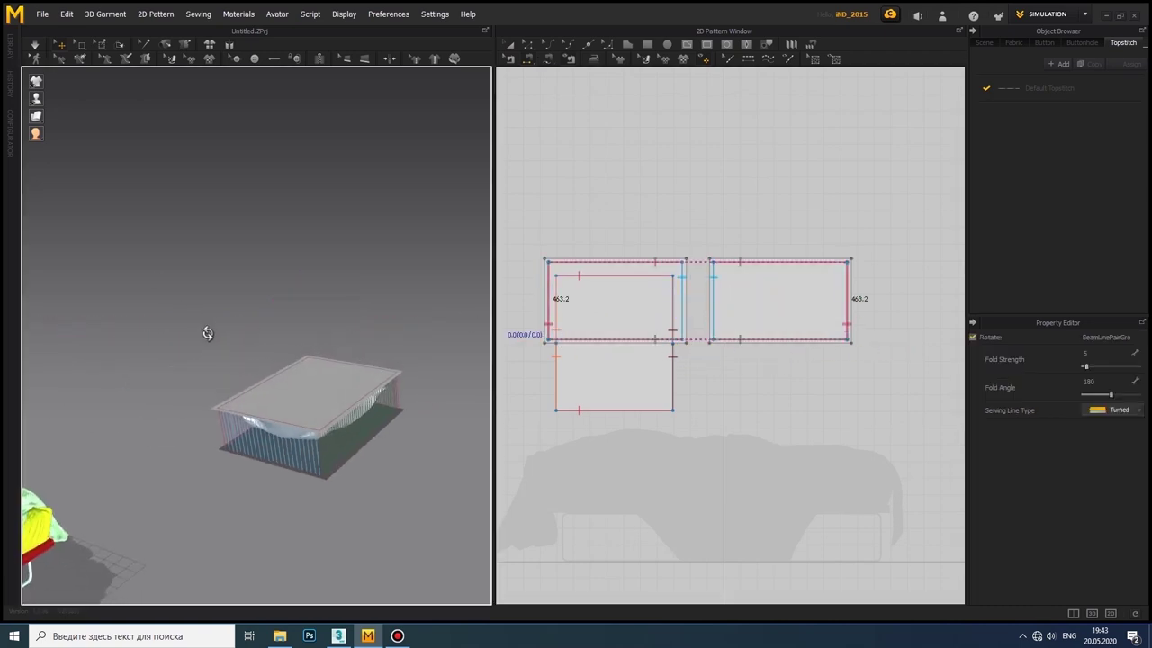
scroll(579, 360, up, 3)
click(43, 47)
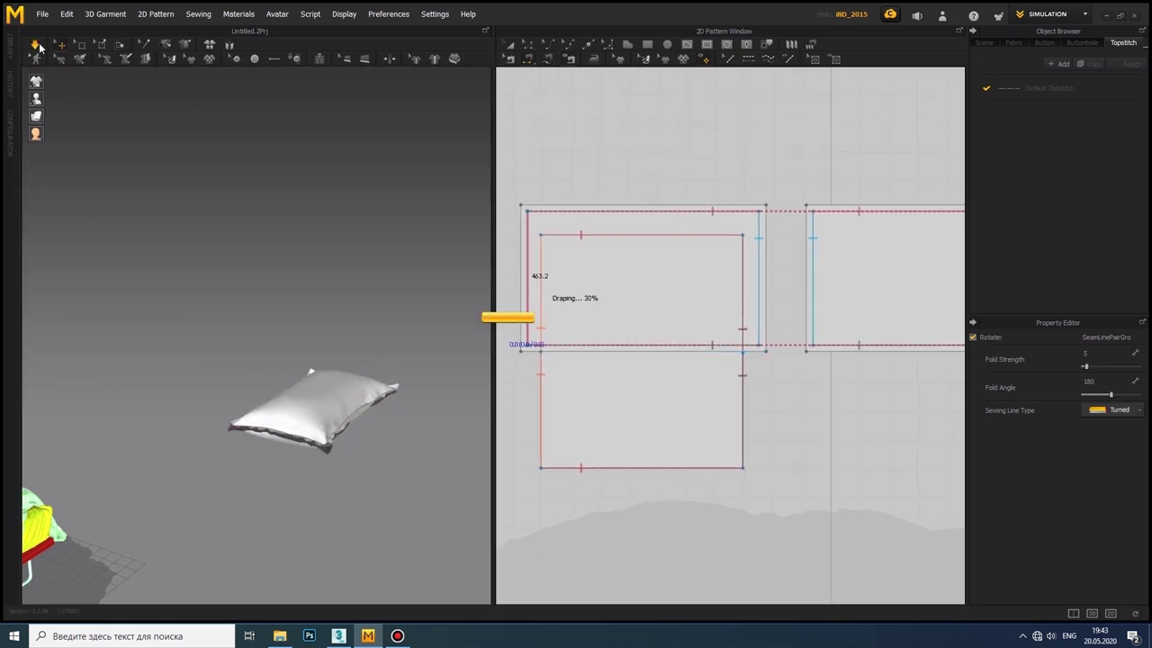
click(826, 321)
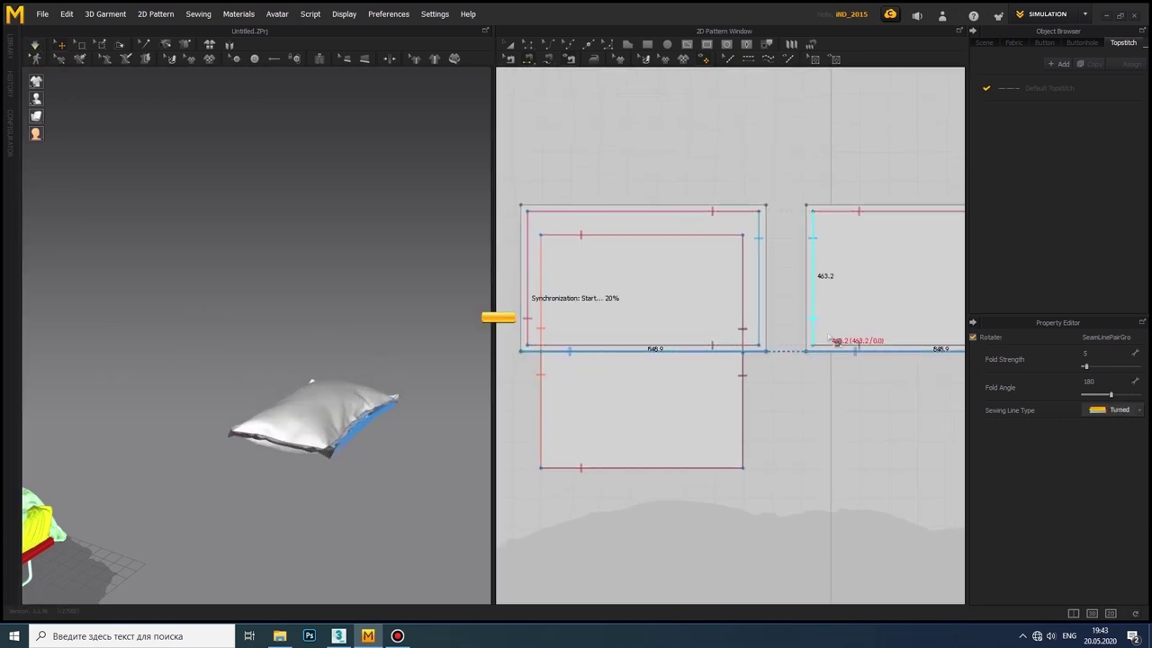
scroll(540, 324, down, 3)
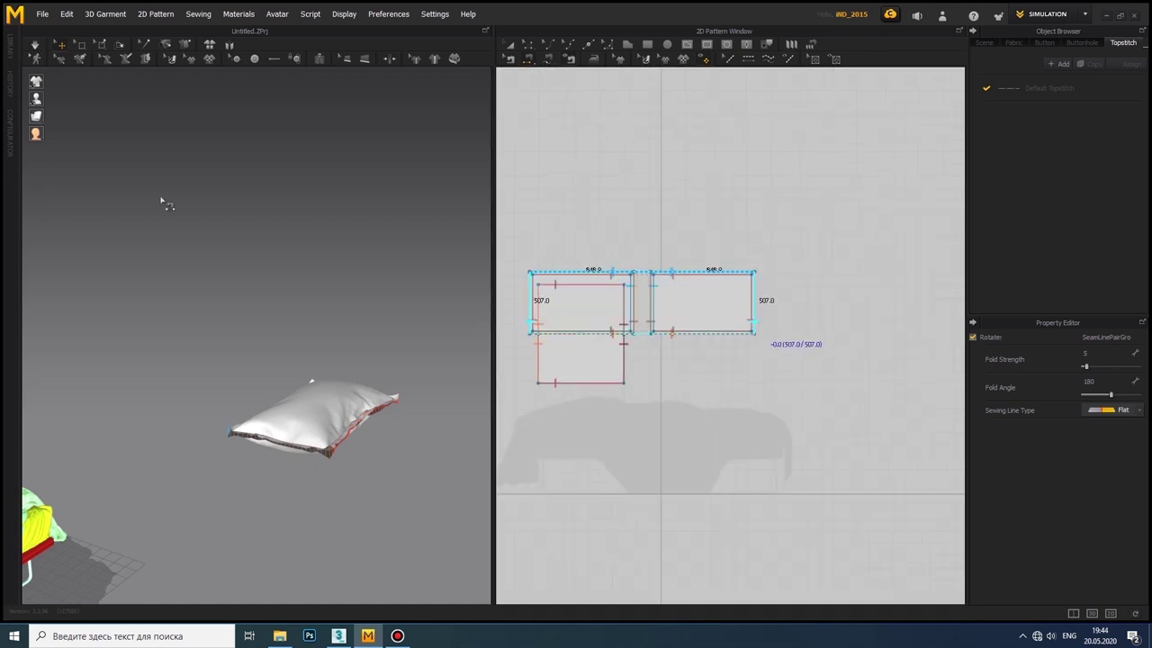
click(486, 314)
Step: Select the three pillow pattern pieces and run the simulation
click(510, 46)
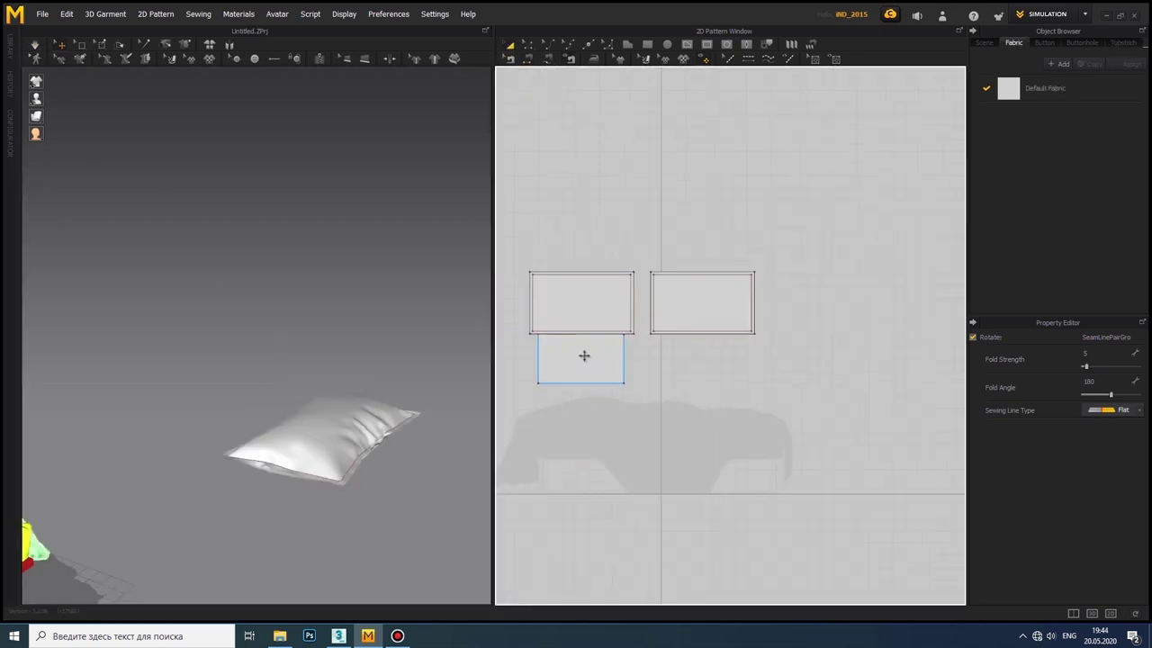
click(591, 339)
shift+click(636, 310)
shift+click(651, 312)
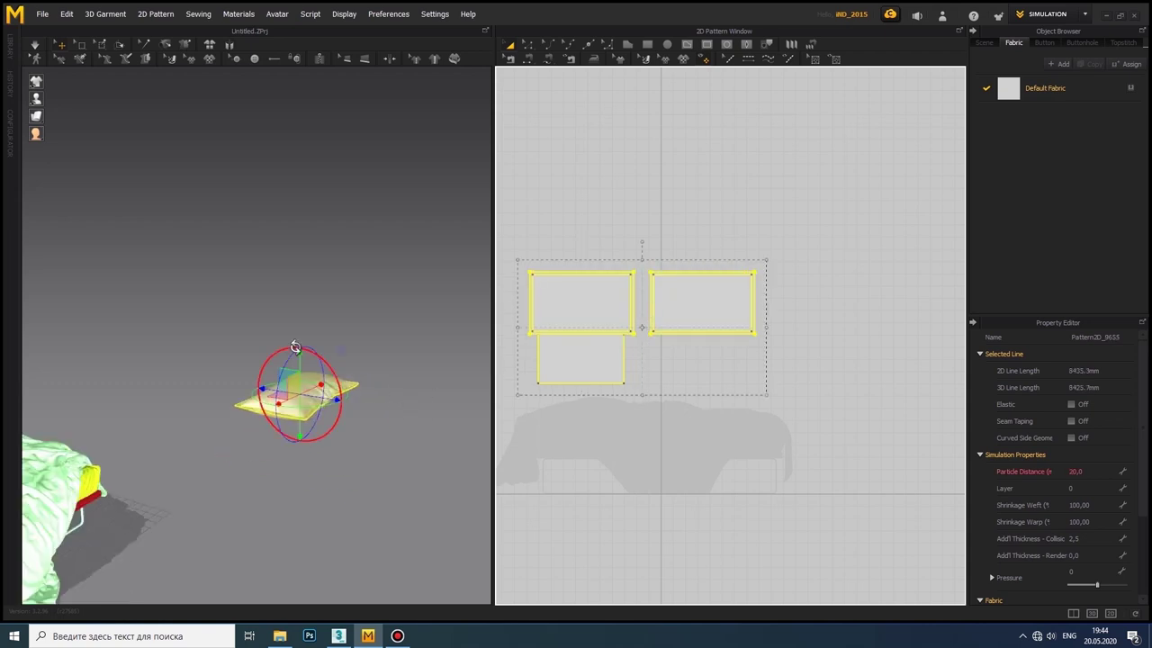
click(34, 45)
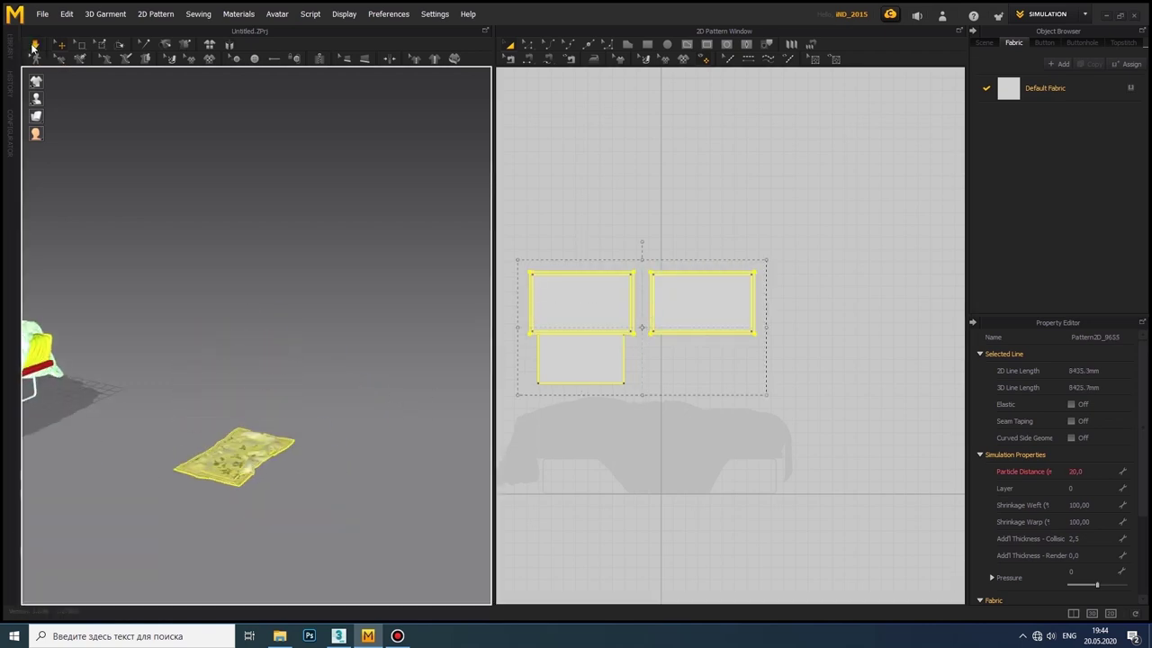
Step: Give the lower pillow panel Pressure 5 and 105 weft and warp shrinkage
click(581, 360)
drag(1096, 585, 1100, 585)
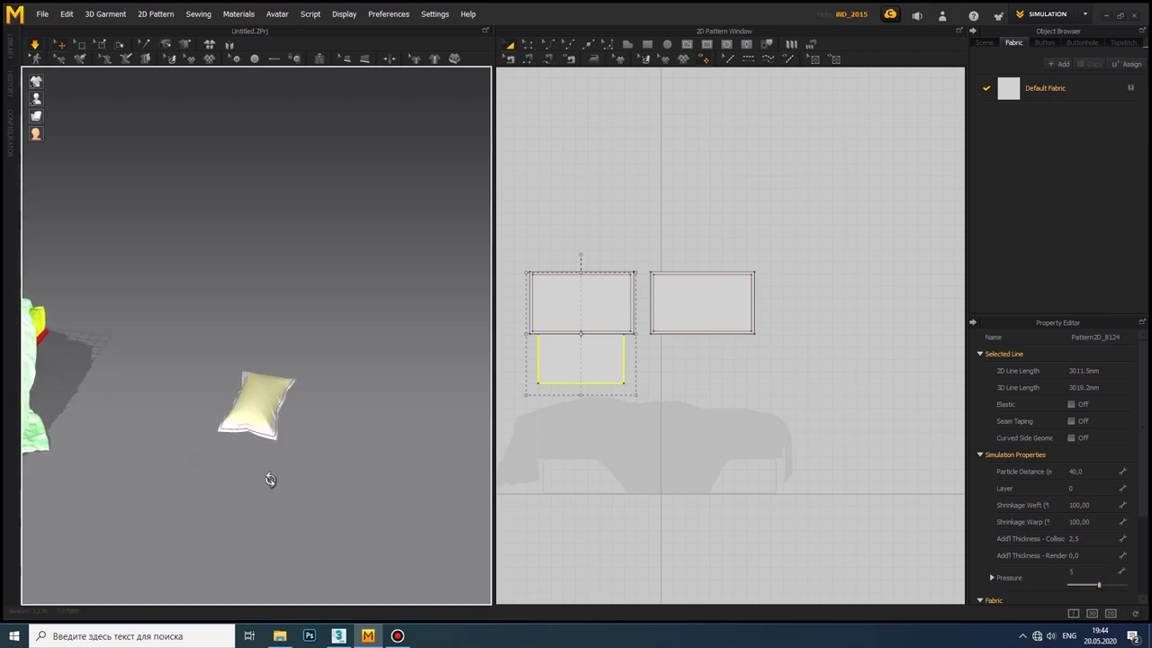
click(1108, 505)
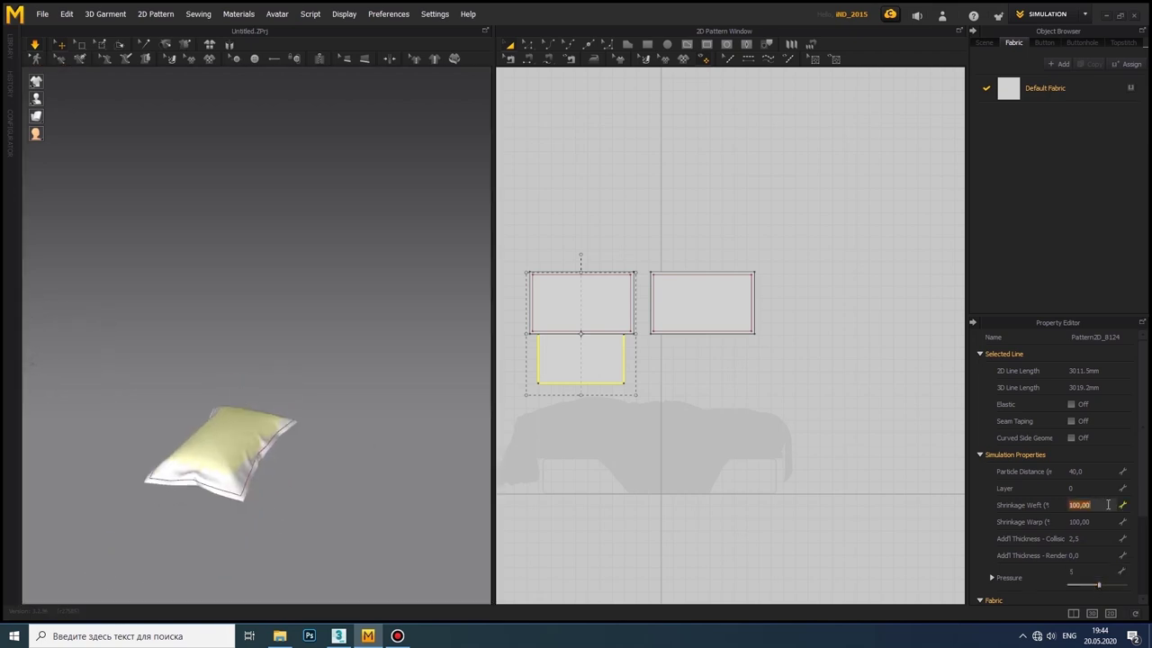
text(105)
click(1101, 522)
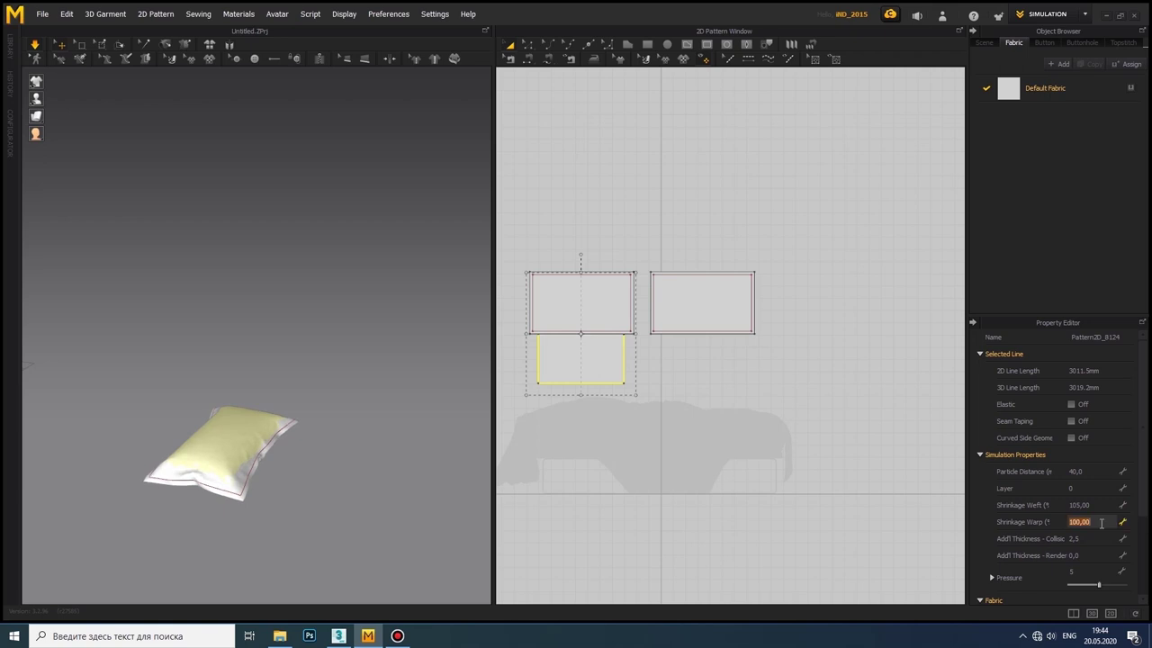
text(10)
Step: Reselect all pillow pieces and rotate the pillow around its axis in the 3D scene
drag(283, 481, 261, 495)
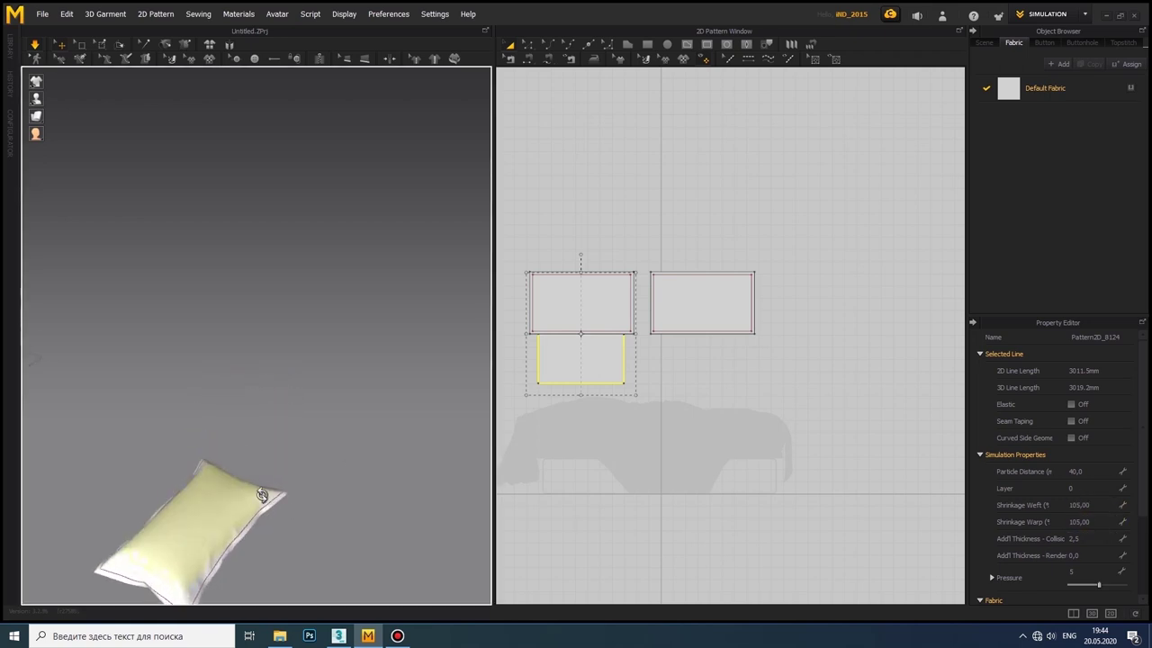
scroll(621, 326, up, 3)
shift+click(640, 319)
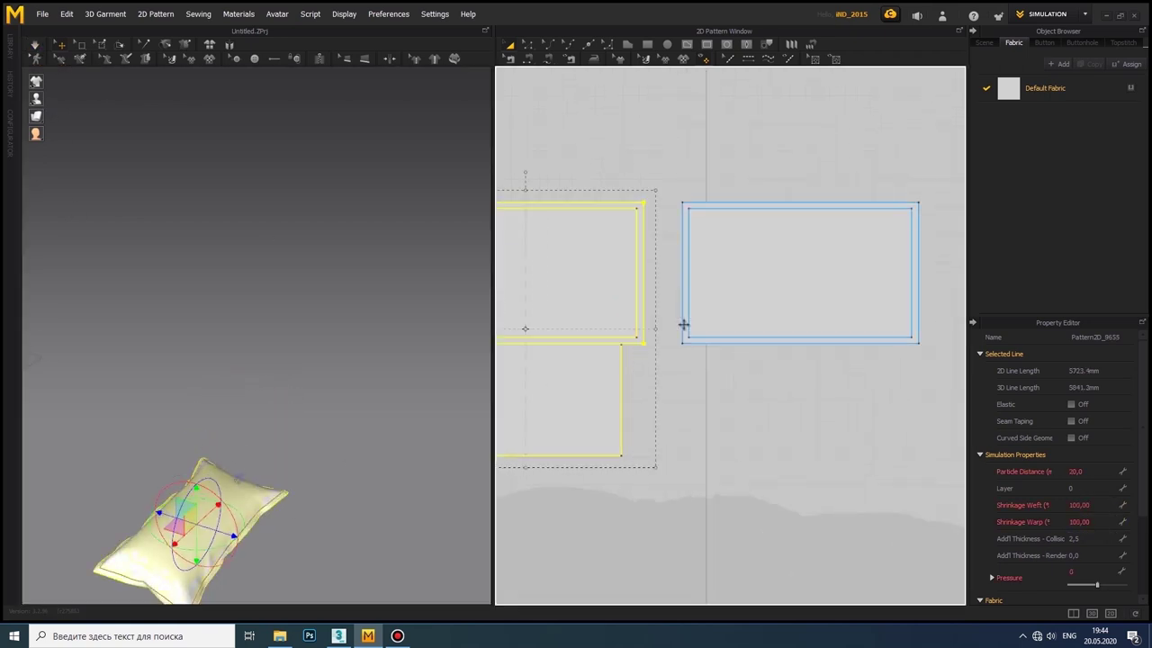
shift+click(684, 324)
mouse_move(246, 413)
mouse_down()
mouse_move(271, 474)
mouse_move(63, 356)
mouse_up()
Step: Move the pillow up to the headboard and tilt it upright against it
scroll(135, 342, down, 3)
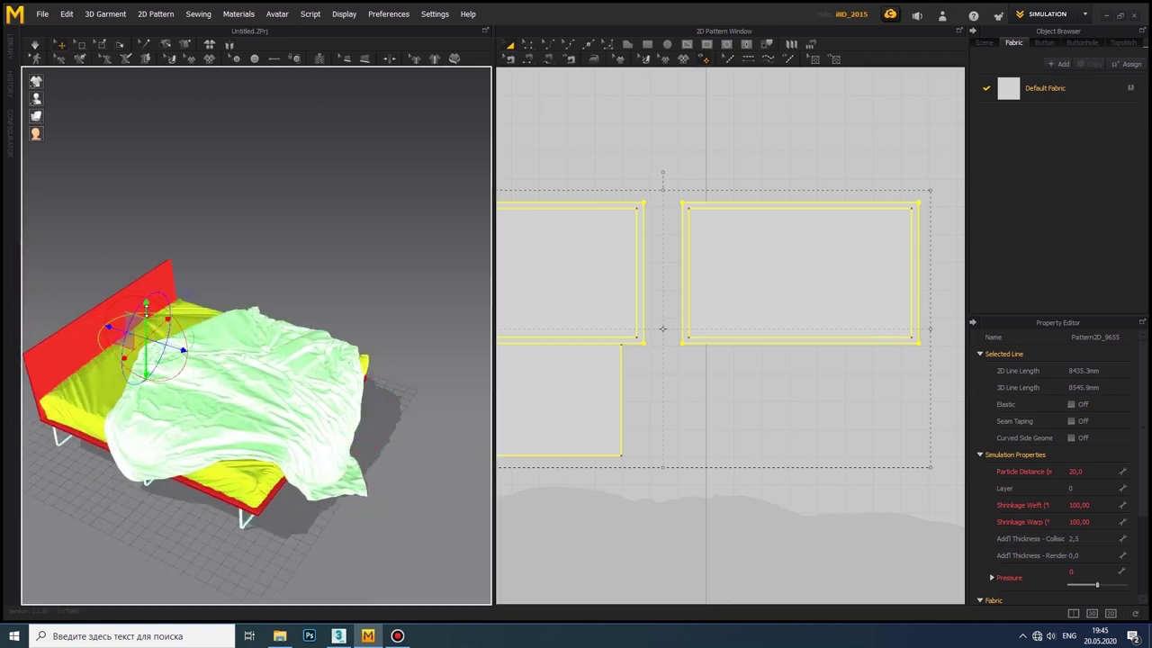
drag(146, 306, 139, 232)
right_drag(171, 299, 270, 297)
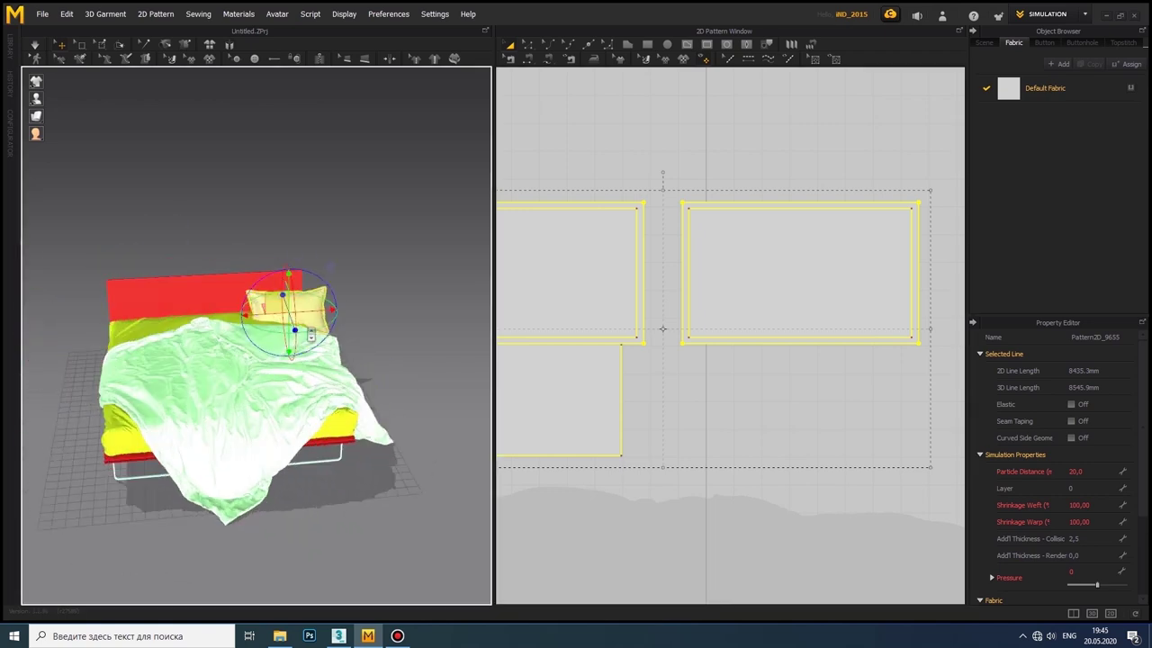
scroll(144, 342, up, 5)
mouse_move(108, 344)
right_down()
mouse_move(298, 391)
mouse_move(277, 423)
right_up()
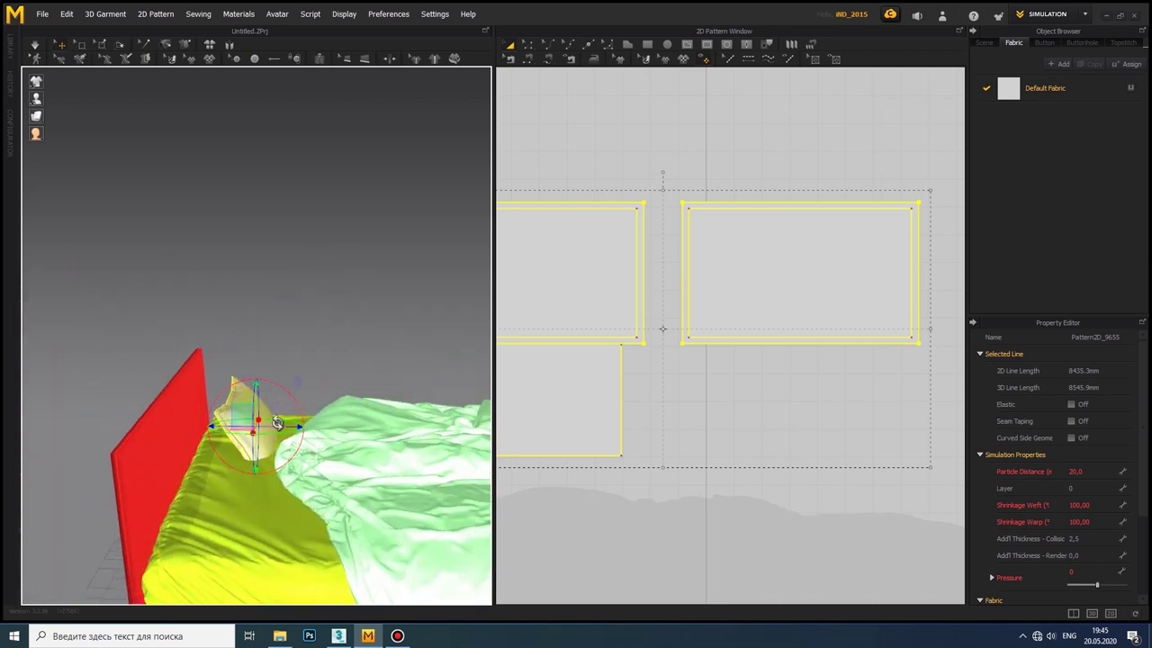
scroll(271, 423, down, 5)
drag(270, 351, 297, 333)
scroll(344, 360, up, 5)
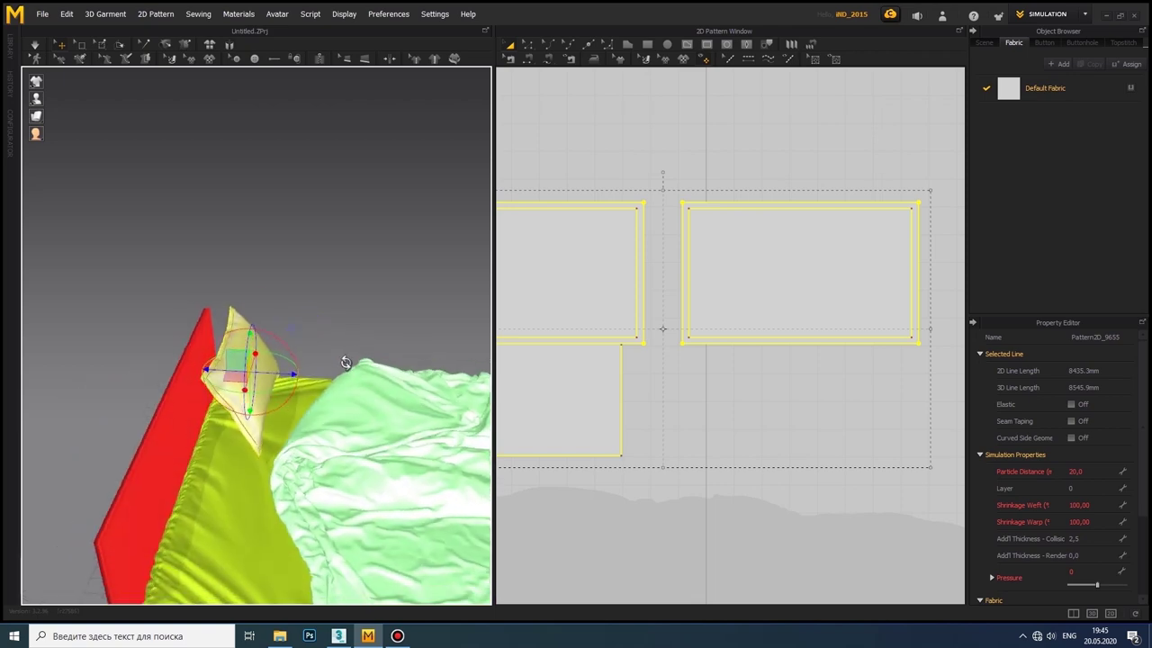
Step: Simulate so the pillow drops onto the mattress, then lift it slightly higher
click(34, 45)
mouse_move(263, 403)
right_down()
mouse_move(134, 366)
mouse_move(219, 365)
mouse_move(198, 419)
mouse_move(367, 493)
mouse_move(369, 465)
right_up()
click(35, 45)
click(366, 440)
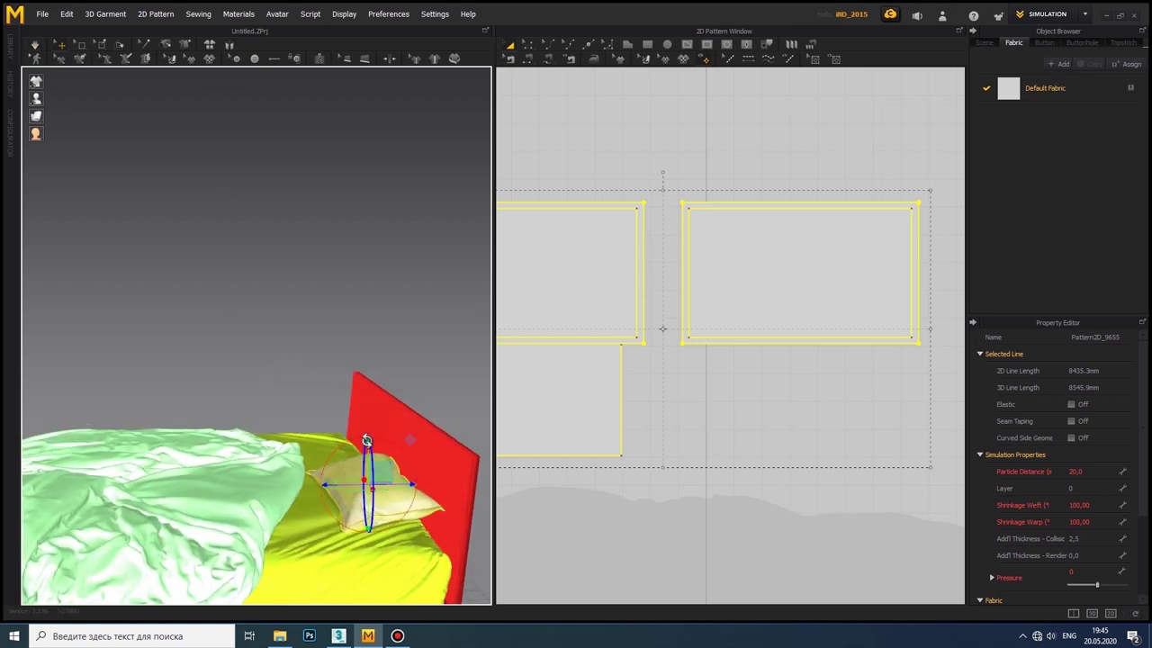
mouse_move(278, 446)
right_down()
mouse_move(276, 424)
mouse_move(262, 466)
mouse_move(300, 465)
mouse_move(393, 531)
right_up()
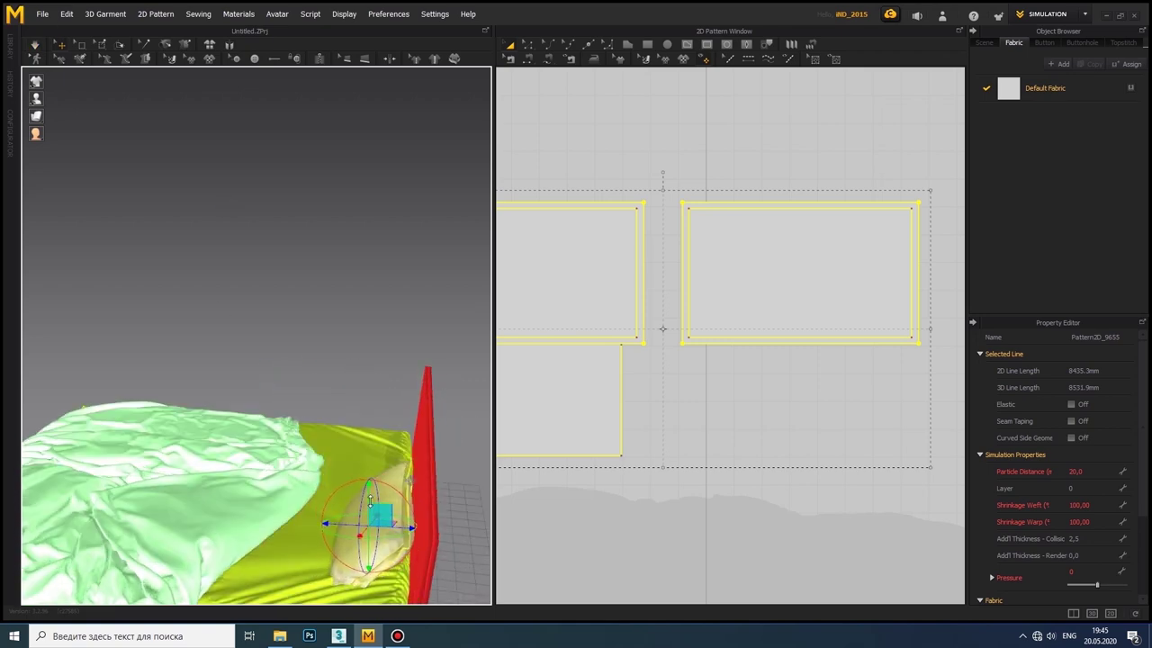
drag(369, 500, 359, 453)
right_drag(225, 360, 405, 378)
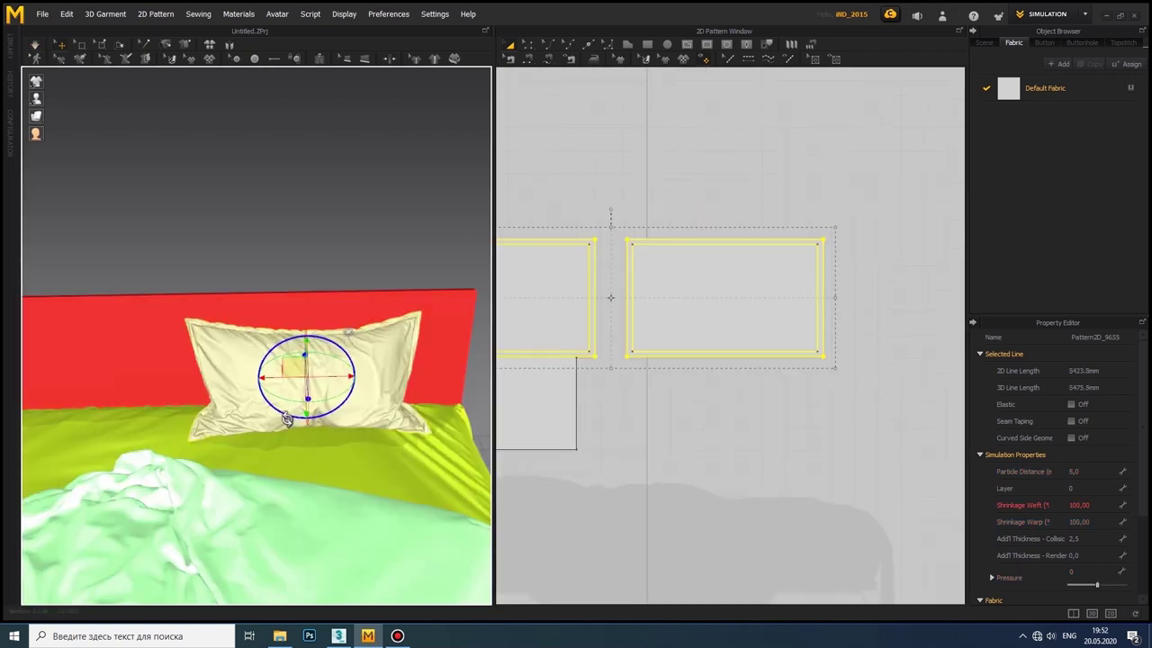
mouse_move(428, 430)
right_down()
mouse_move(381, 411)
mouse_move(291, 457)
right_up()
click(564, 410)
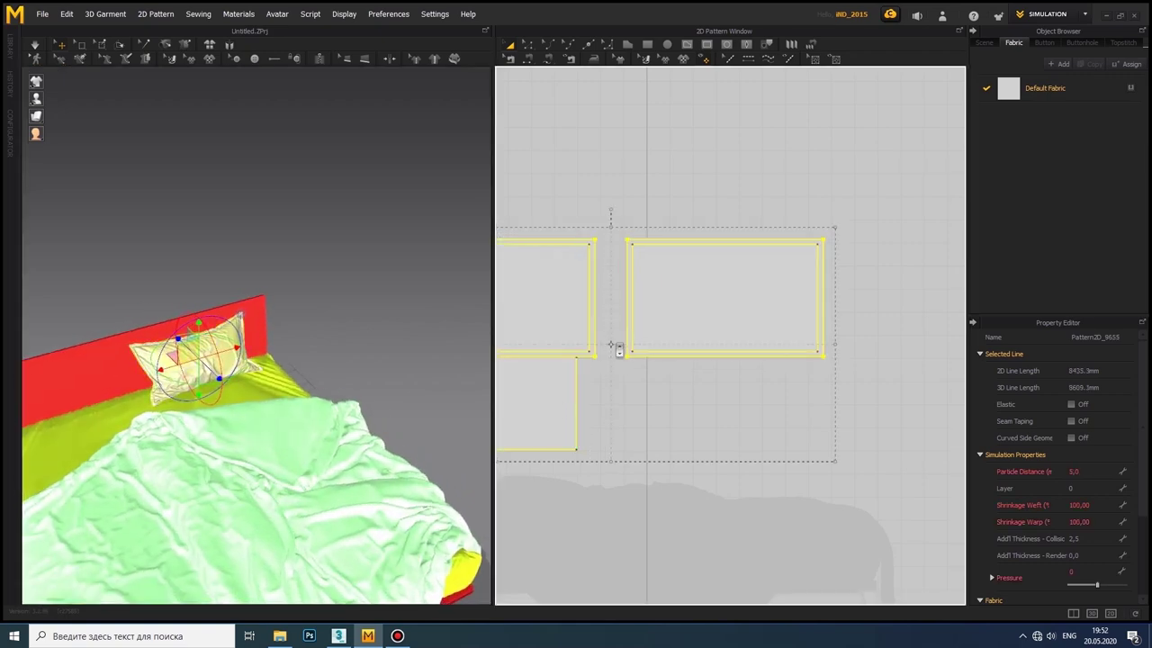
Step: Place a copy of the pillow patterns to the right and move the second pillow onto the bed
scroll(612, 346, down, 5)
drag(613, 344, 787, 348)
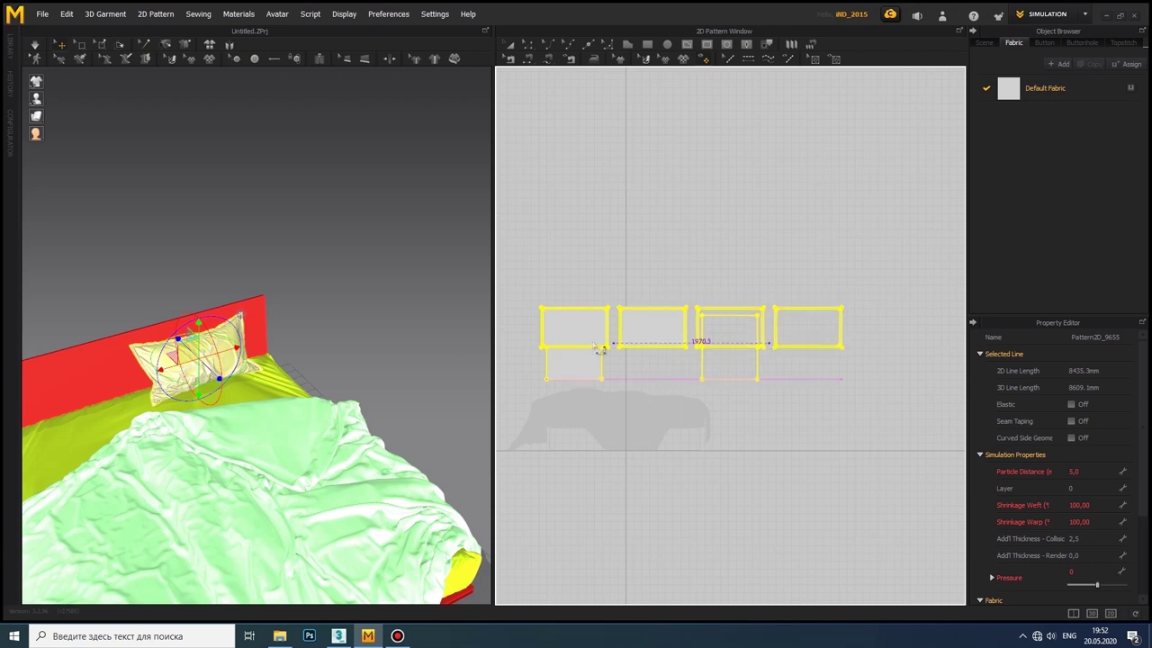
mouse_move(124, 417)
right_down()
mouse_move(285, 465)
mouse_move(255, 471)
right_up()
drag(68, 374, 206, 359)
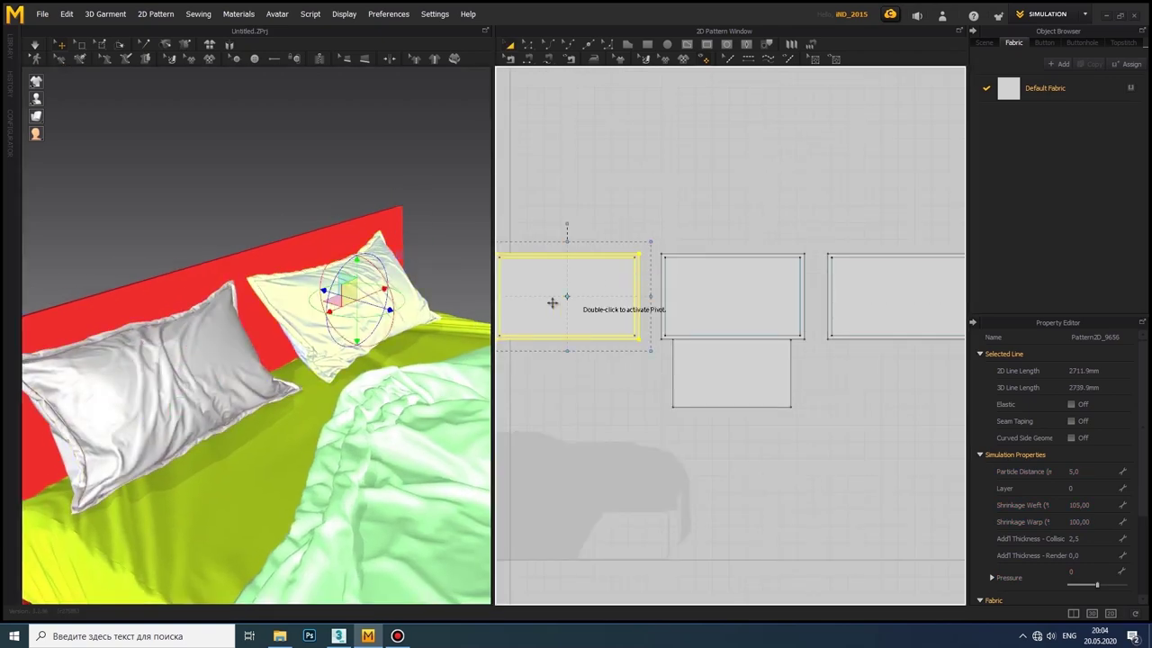
Step: Delete the lower pattern panels, the blanket and the bed, leaving both pillows
right_drag(552, 303, 757, 312)
right_click(692, 313)
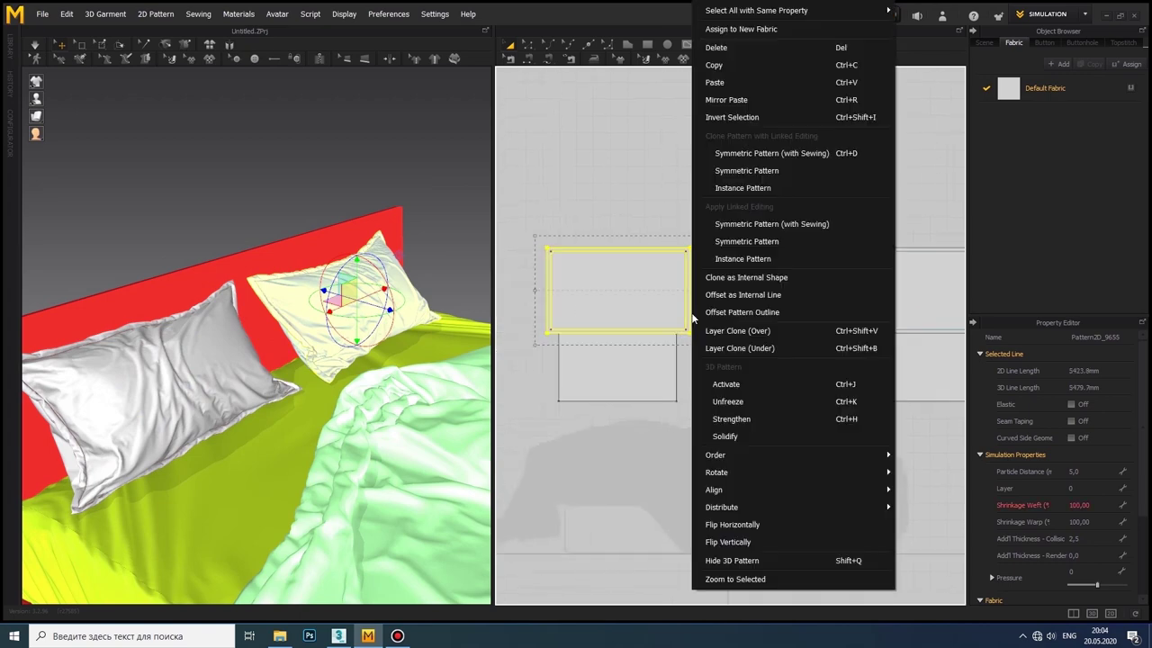
click(732, 418)
click(676, 369)
shift+click(903, 392)
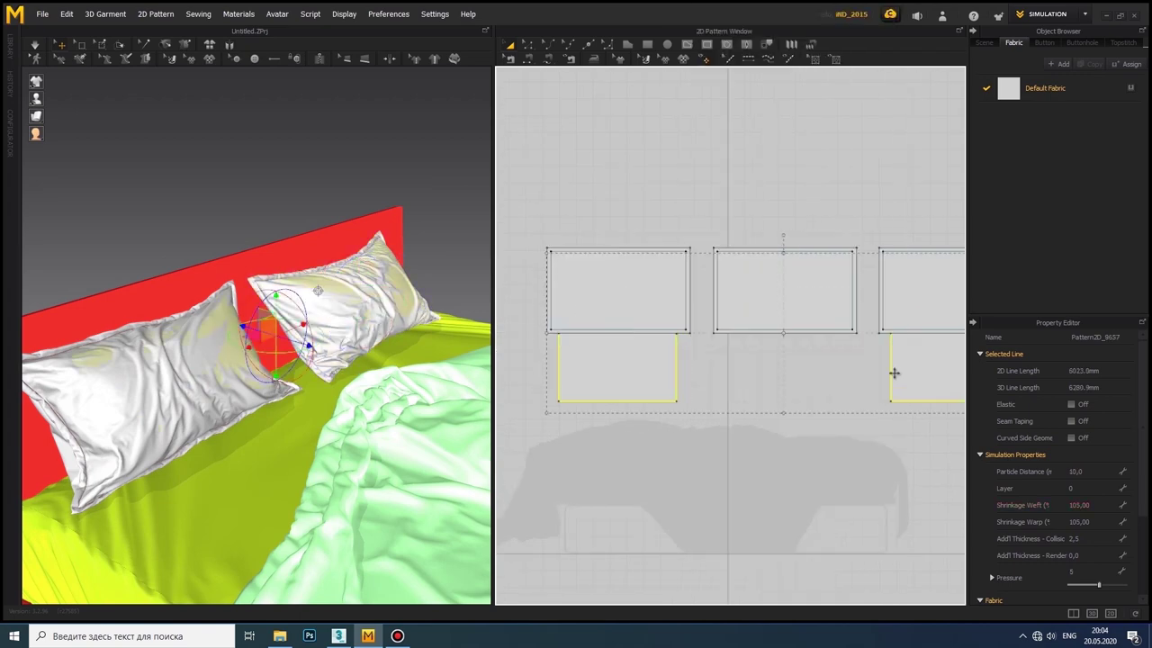
key(Delete)
click(437, 433)
key(Delete)
right_drag(436, 434, 329, 326)
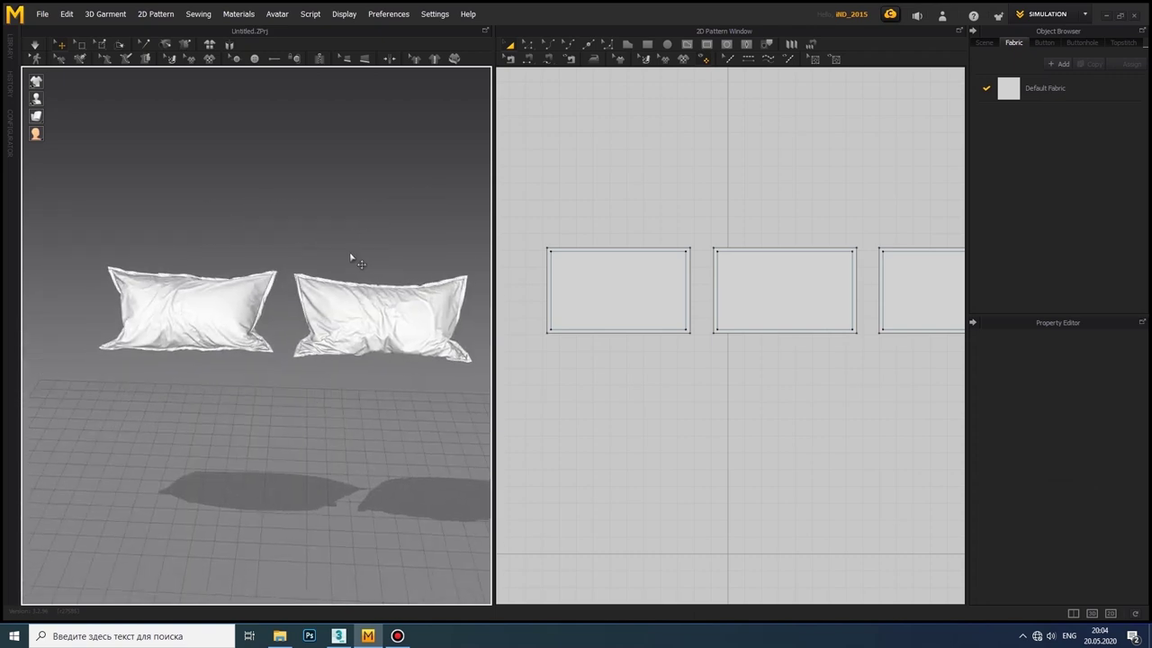
Step: Box-select one pillow's three patterns and delete that pillow
scroll(707, 372, down, 5)
scroll(852, 398, up, 3)
drag(635, 478, 625, 473)
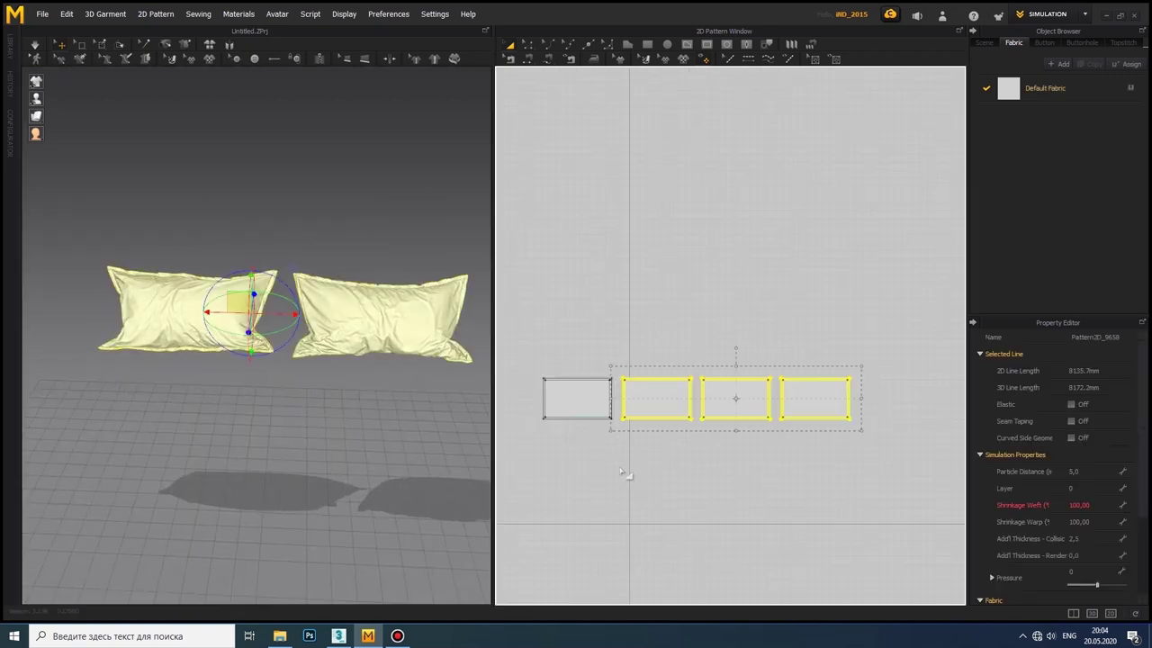
key(Delete)
Step: Export the remaining pillow as OBJ, overwriting the existing file in the Pillows folder
click(41, 13)
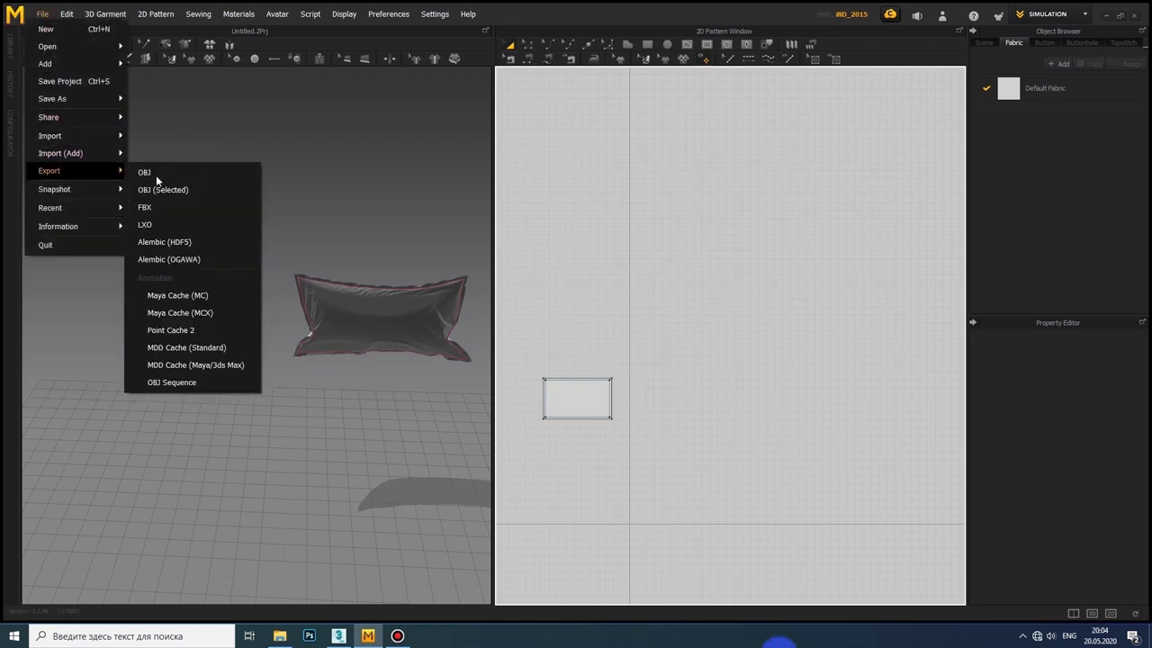
click(156, 173)
click(206, 99)
click(464, 304)
click(605, 318)
click(612, 580)
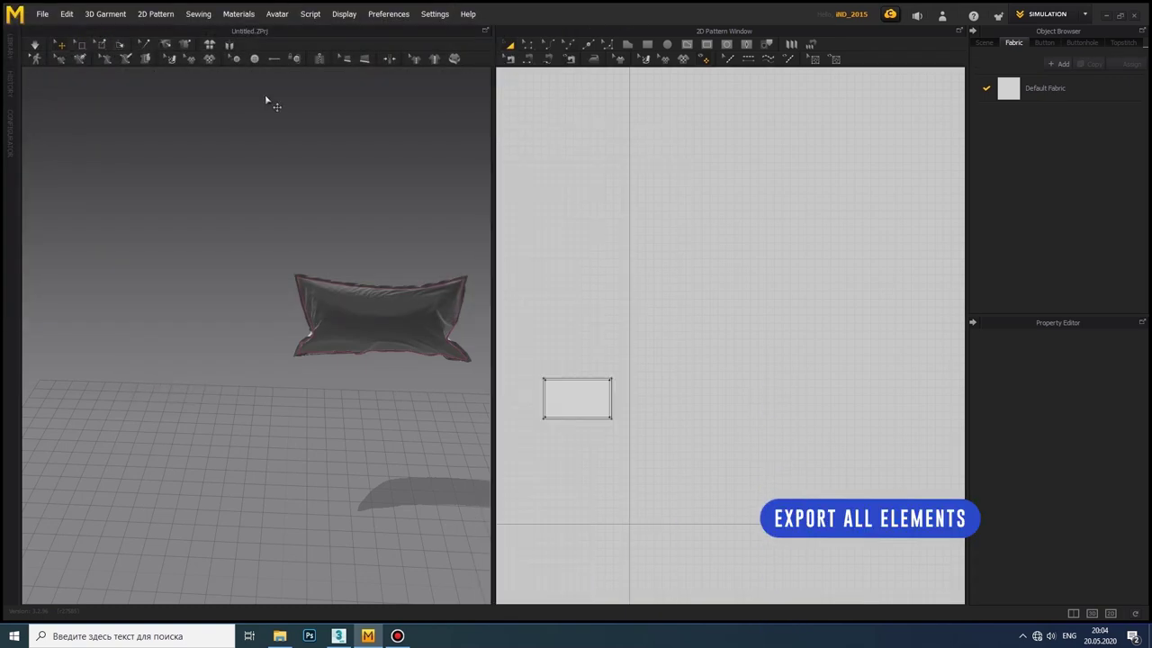
click(43, 14)
click(183, 178)
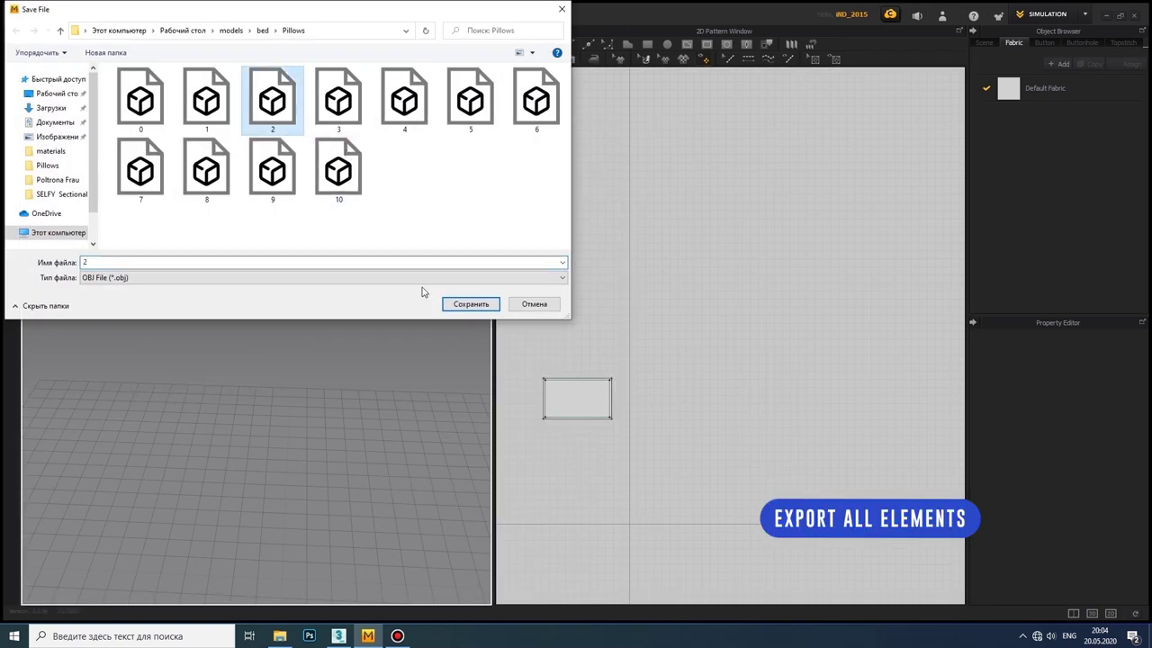
click(464, 302)
click(605, 318)
click(617, 579)
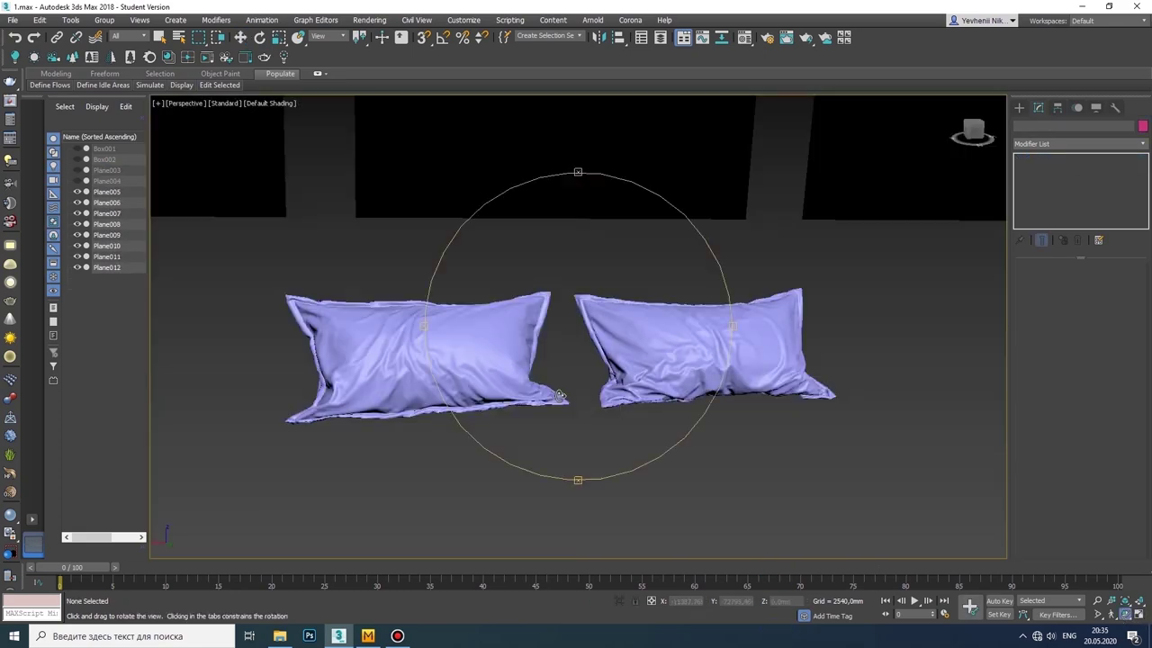
Step: Unhide the Box and Plane objects so headboard, sheet and blanket appear with the pillows
drag(559, 395, 456, 430)
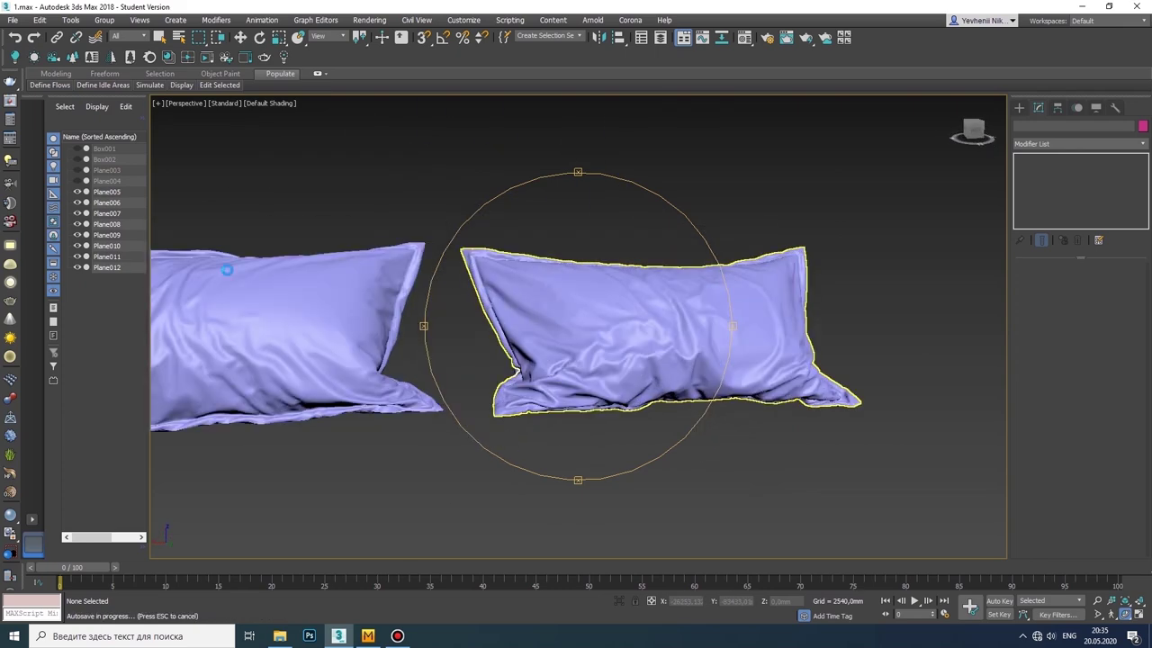
click(77, 180)
click(77, 170)
click(77, 159)
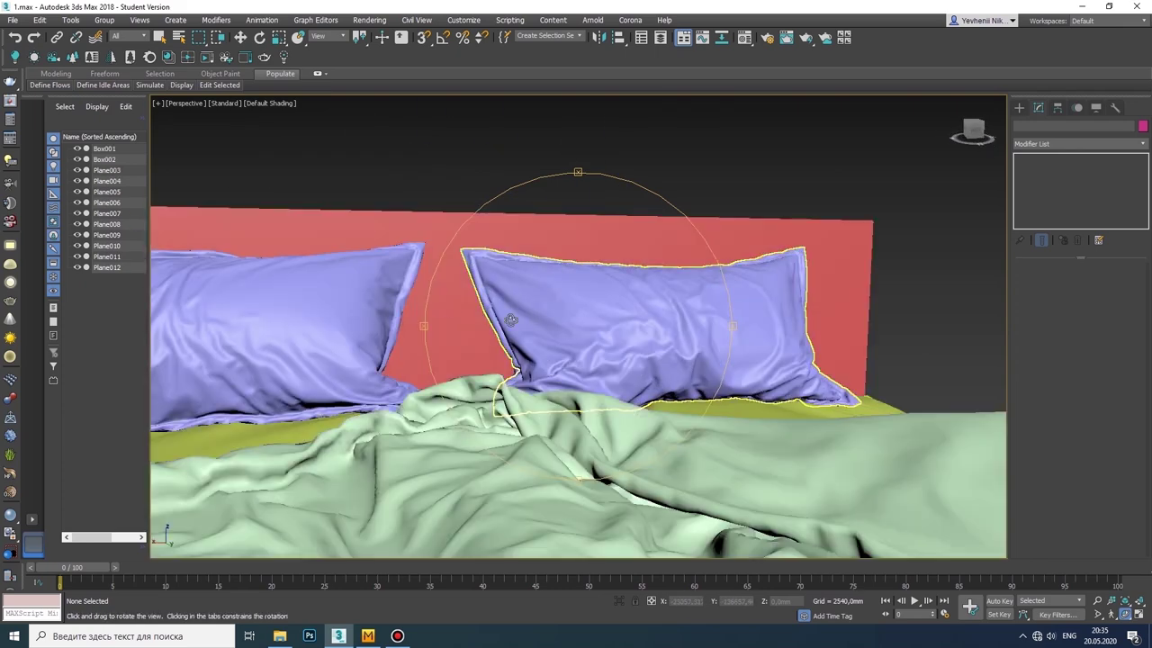
scroll(576, 324, down, 5)
drag(576, 324, 468, 324)
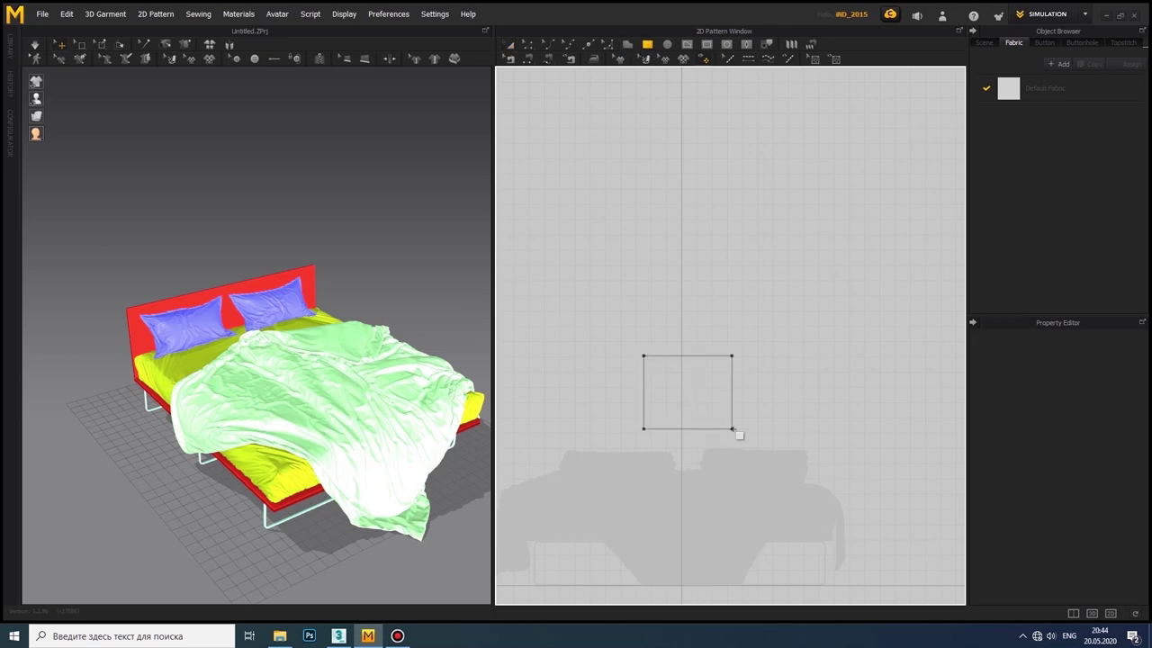
Step: Finish the square cushion panel and place a matching copy to its right
drag(733, 430, 732, 430)
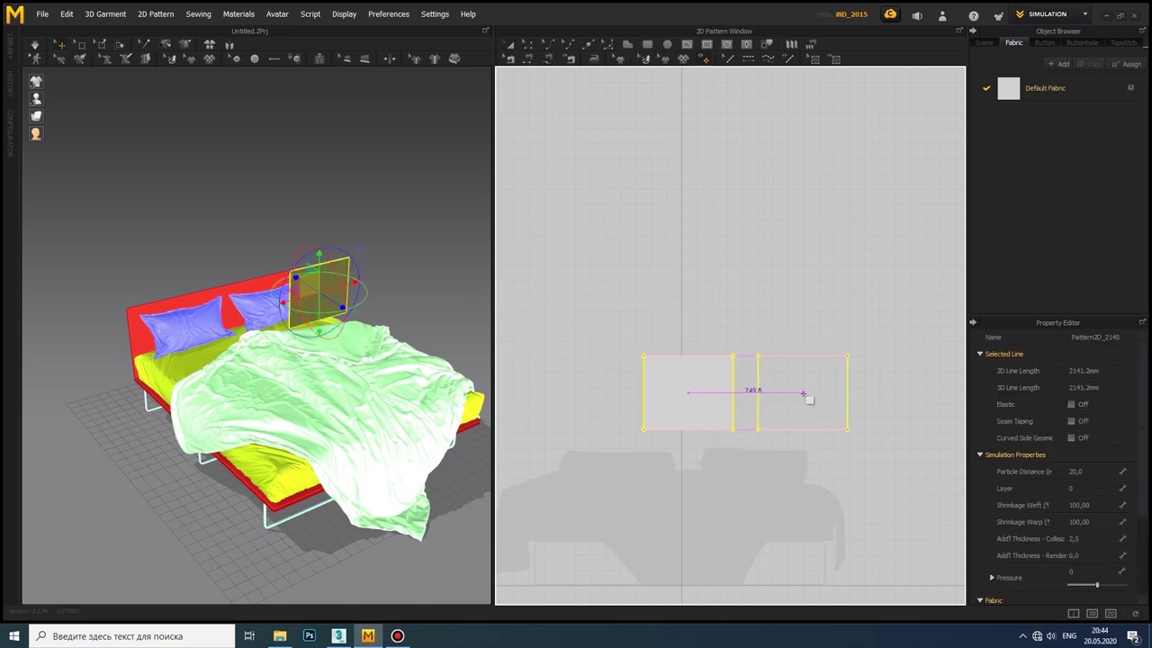
drag(804, 394, 803, 395)
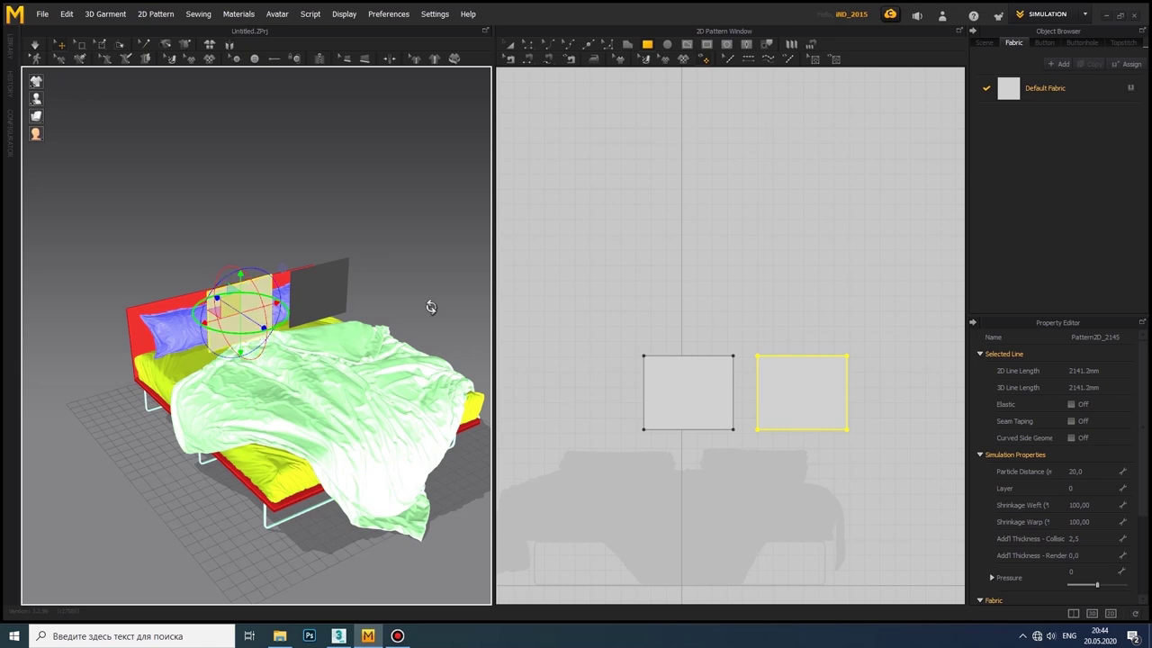
mouse_move(297, 342)
right_down()
mouse_move(380, 314)
mouse_move(201, 224)
right_up()
scroll(380, 314, up, 5)
Step: Sew the two panels' edges together, stop the simulation and select both panels
click(531, 60)
click(766, 384)
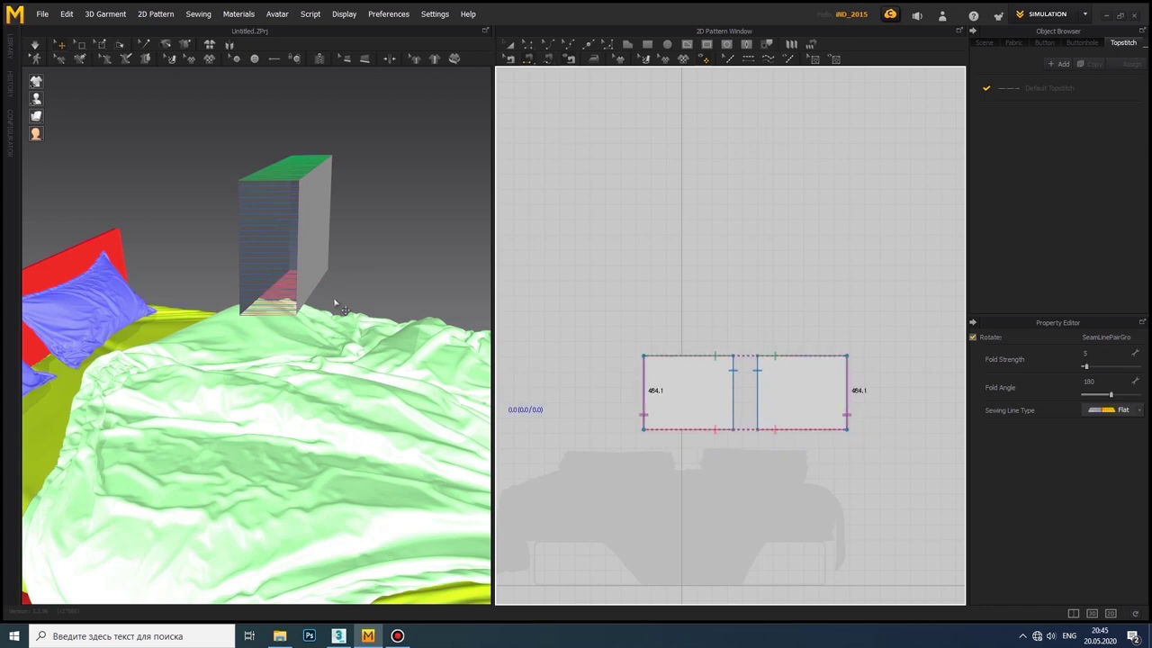
right_drag(335, 304, 36, 54)
click(514, 322)
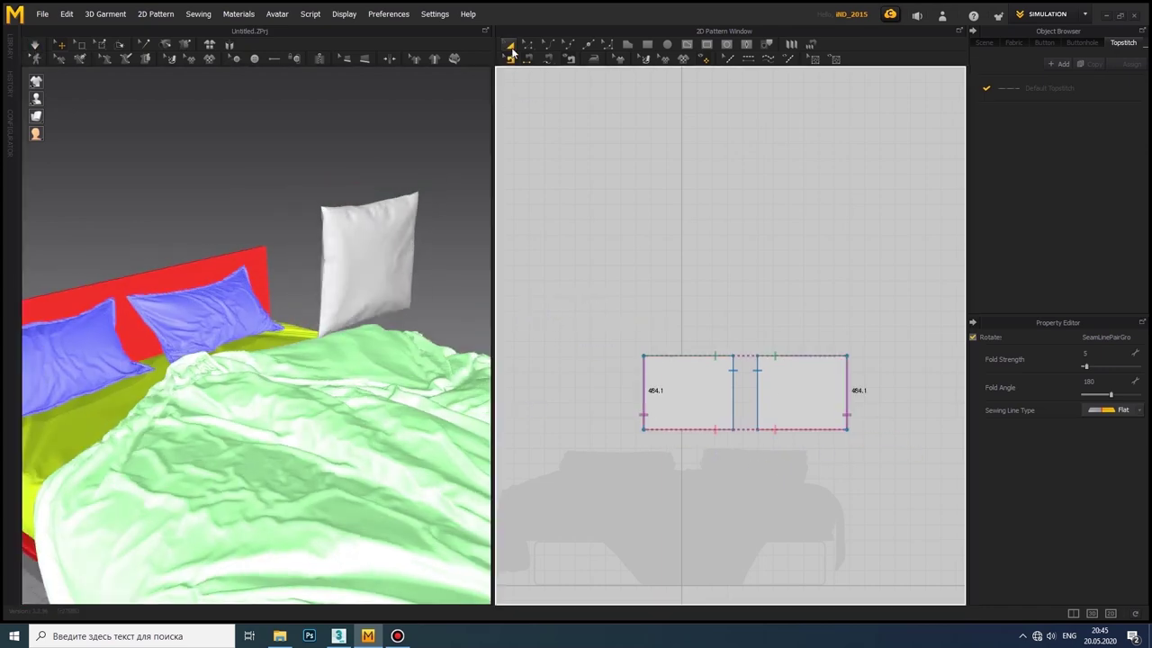
key(ctrl+a)
Step: Set the cushion's Pressure to 5, simulate it, and rotate it upright
click(1075, 571)
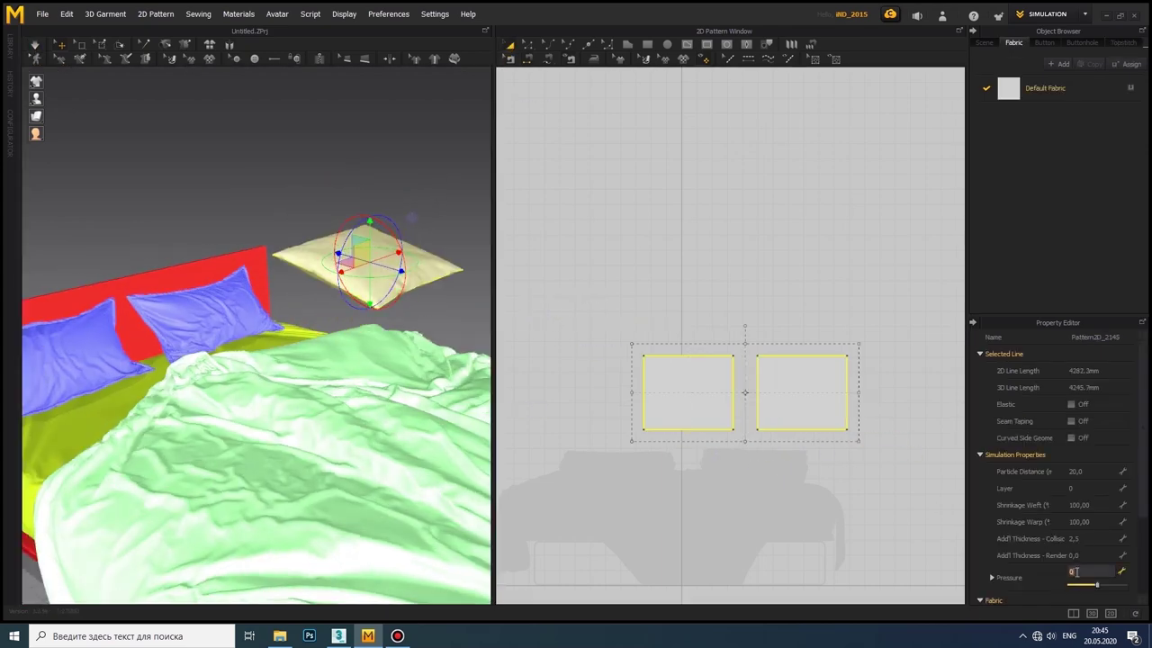
click(39, 49)
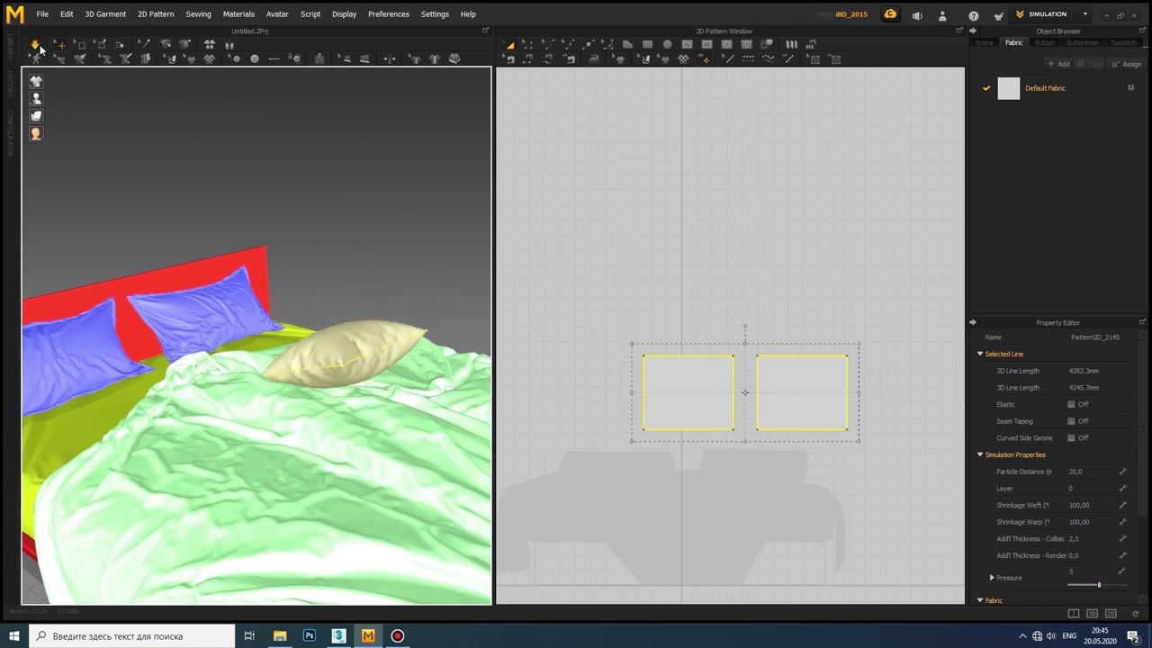
drag(368, 344, 386, 371)
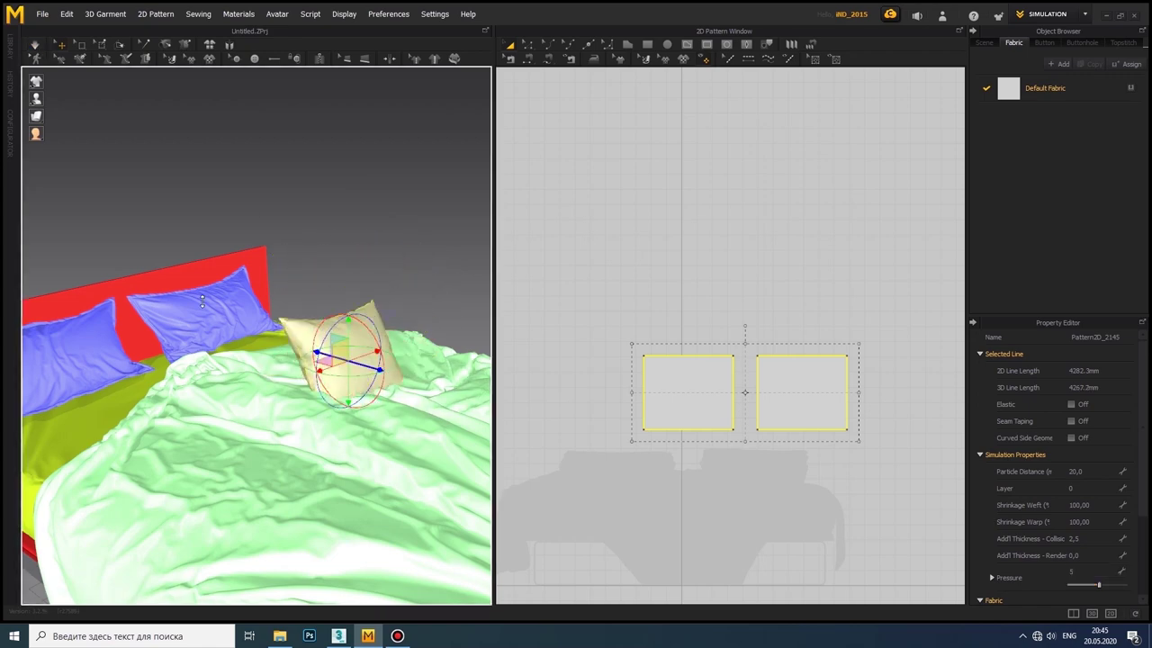
right_drag(202, 301, 242, 432)
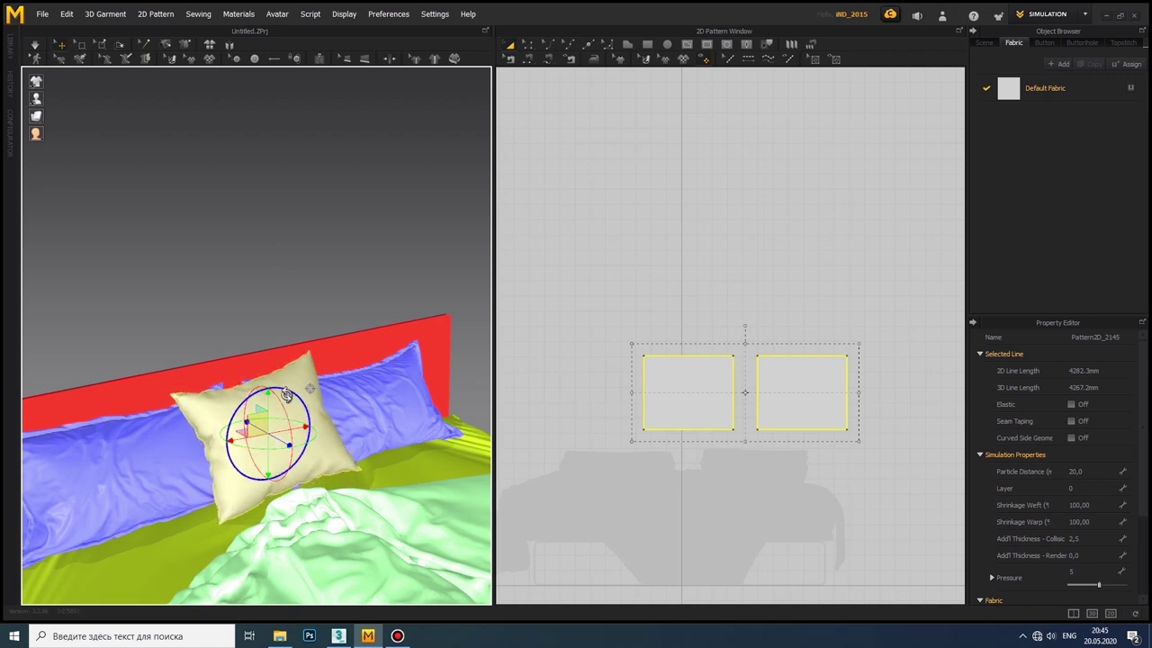
Step: Resume simulation and reposition the cushion between the two pillows
click(711, 391)
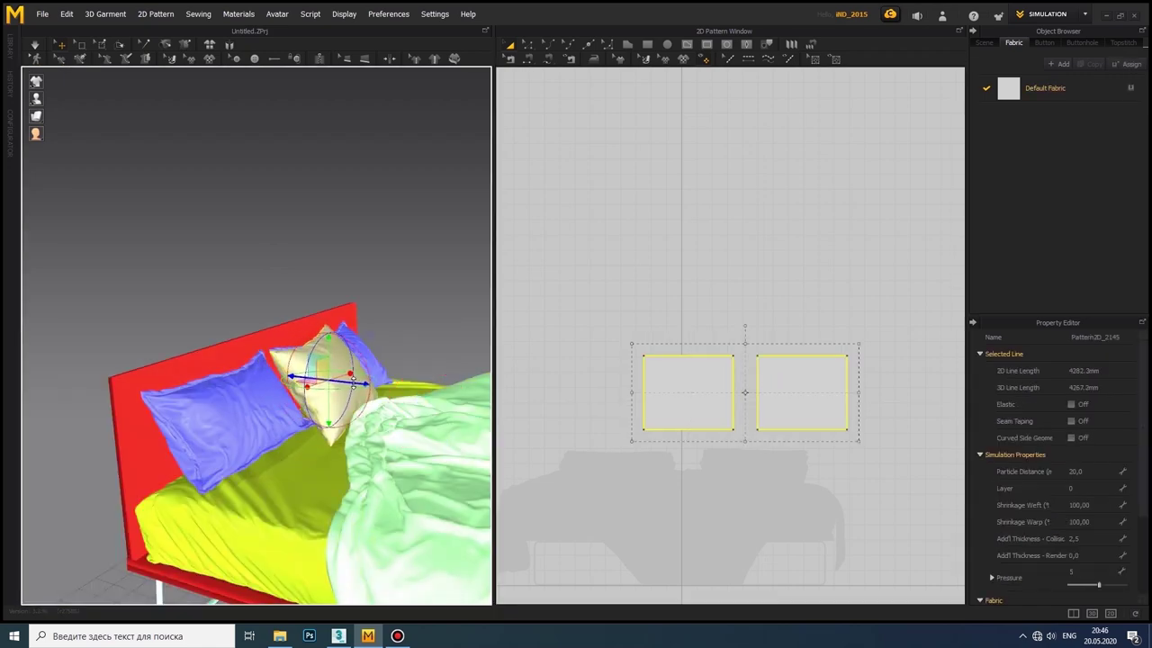
right_drag(335, 380, 135, 225)
click(34, 44)
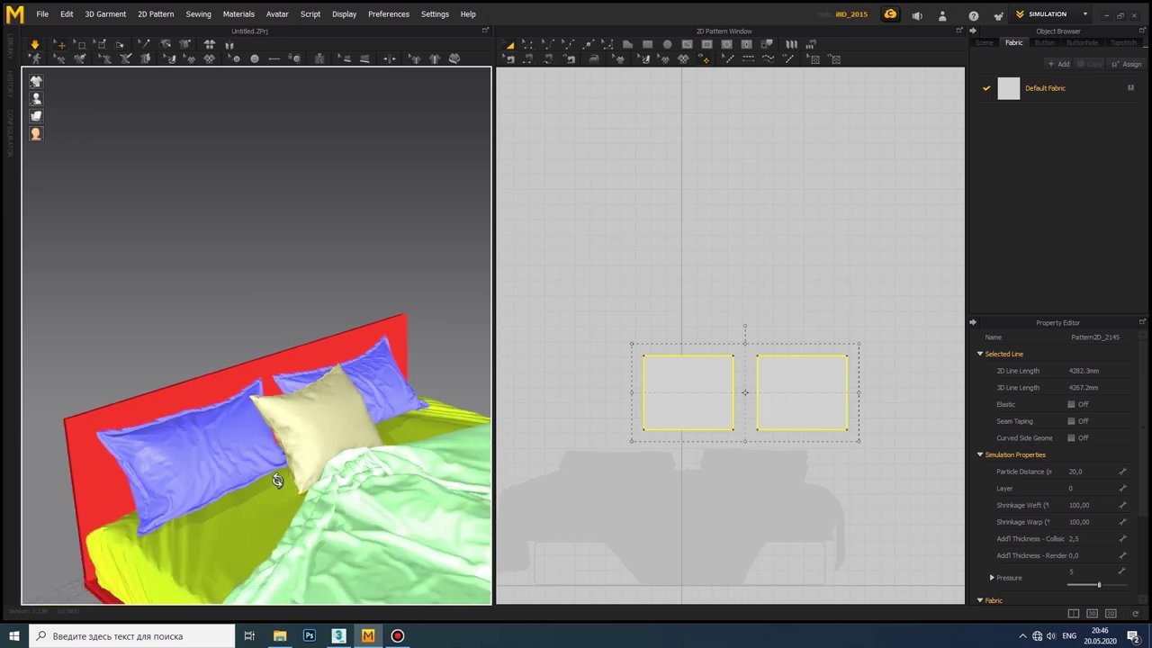
mouse_move(282, 481)
right_down()
mouse_move(428, 402)
mouse_move(477, 428)
right_up()
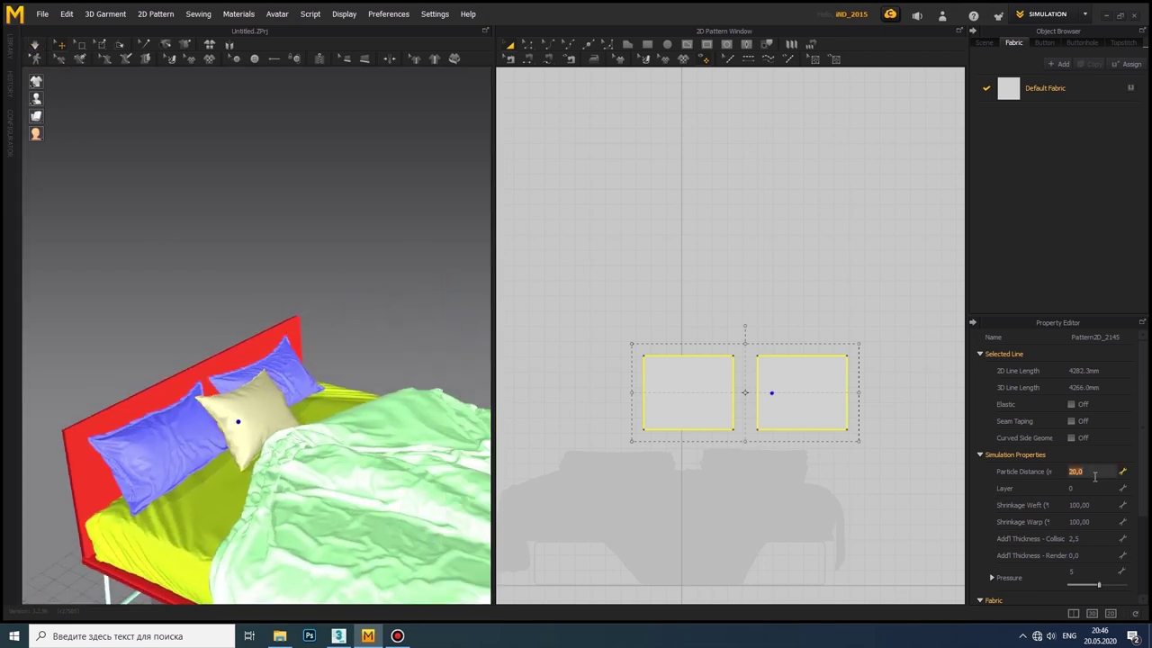
click(223, 425)
click(686, 390)
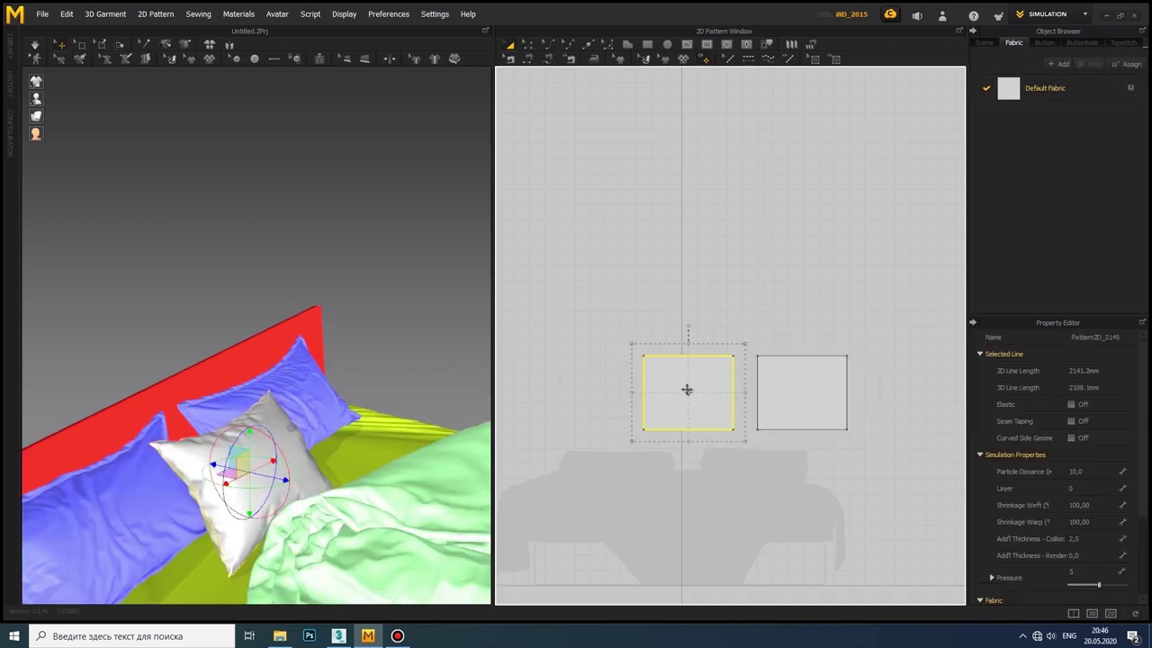
key(q)
Step: Select the cushion panels individually to lower their particle distance to 10
right_drag(359, 440, 173, 130)
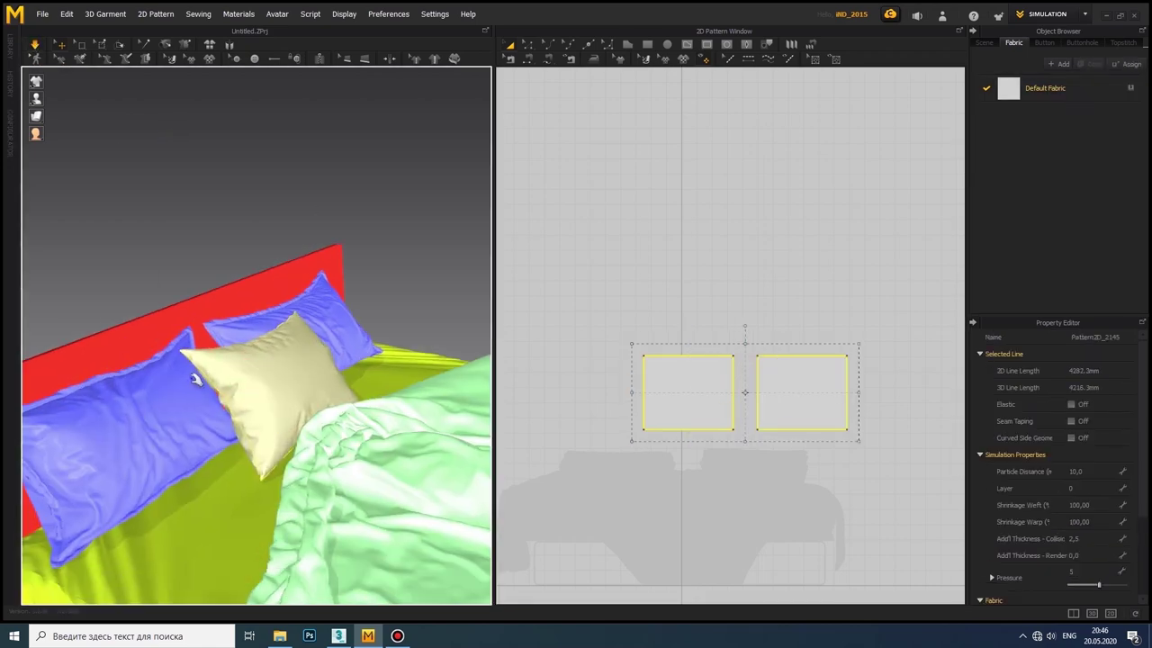
right_drag(207, 433, 20, 23)
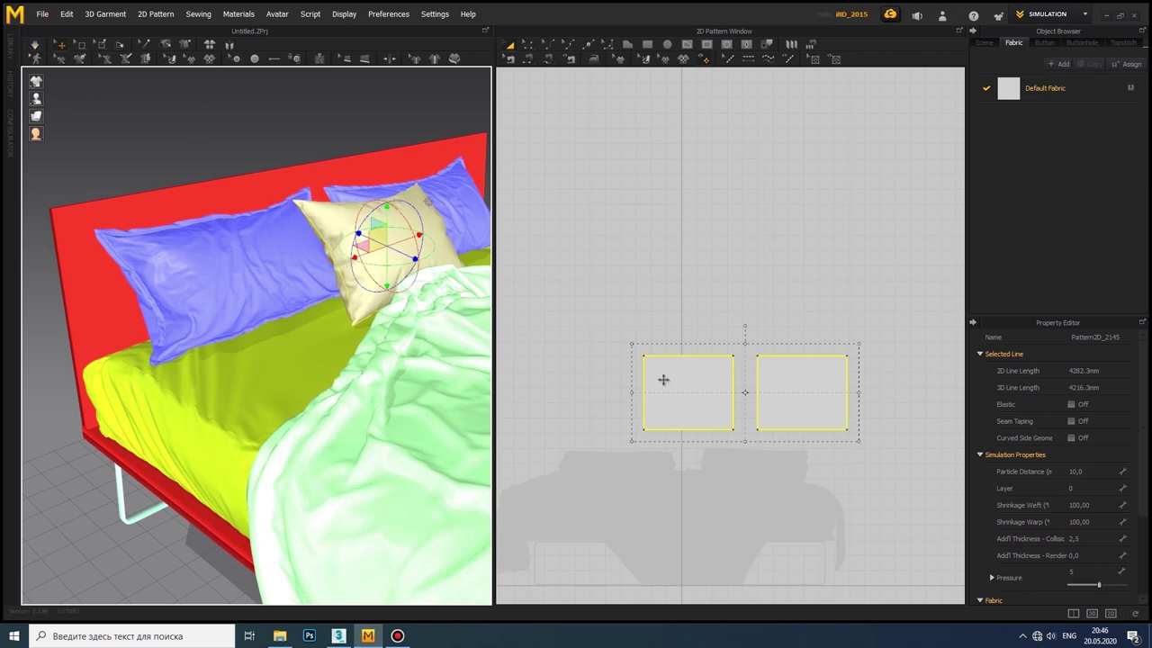
right_click(663, 379)
click(670, 381)
mouse_move(297, 405)
right_down()
mouse_move(163, 462)
mouse_move(247, 360)
mouse_move(15, 50)
right_up()
click(214, 344)
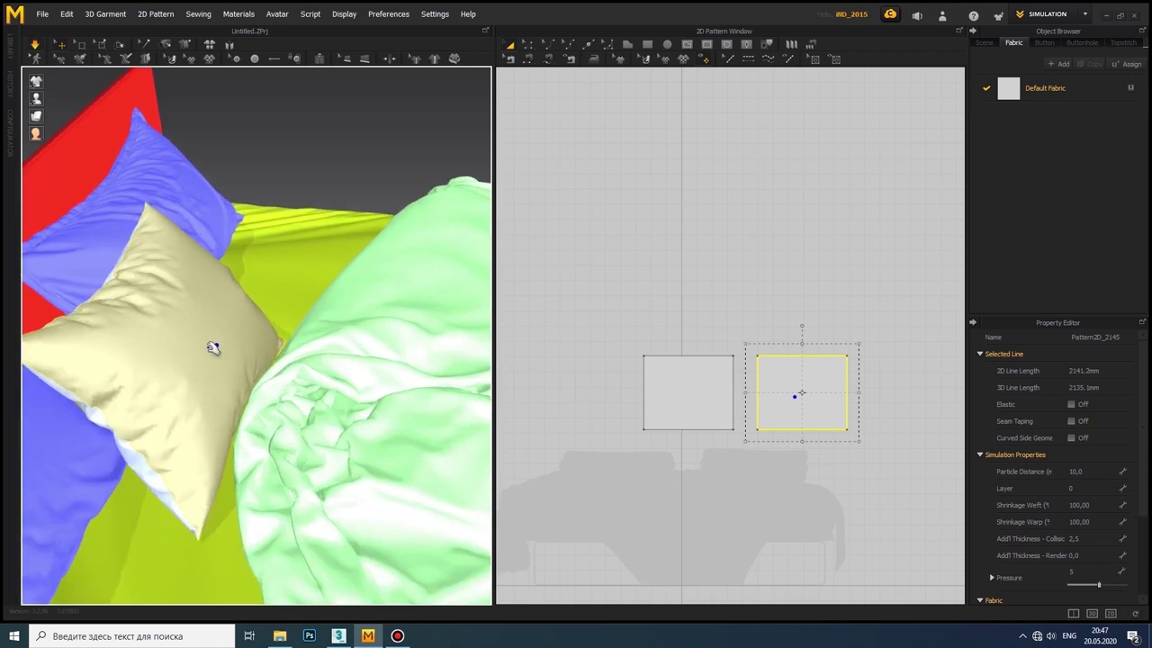
mouse_move(214, 344)
right_down()
mouse_move(268, 308)
mouse_move(90, 243)
right_up()
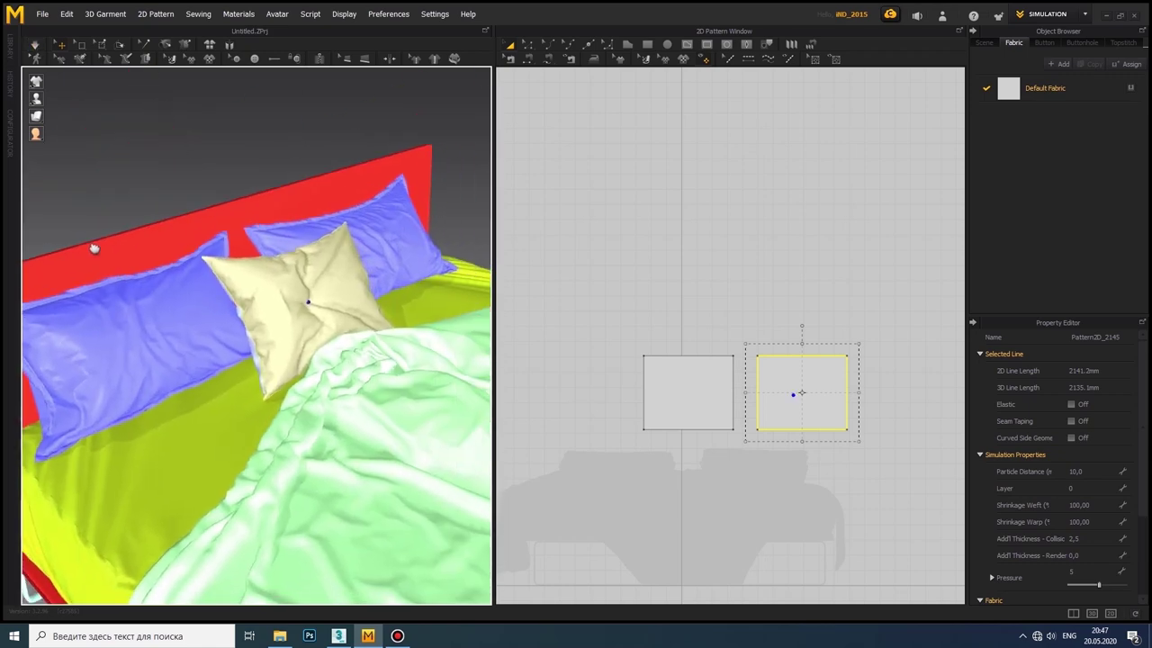
Step: Set the cushion's weft and warp shrinkage values and select both cushion panels
text(105)
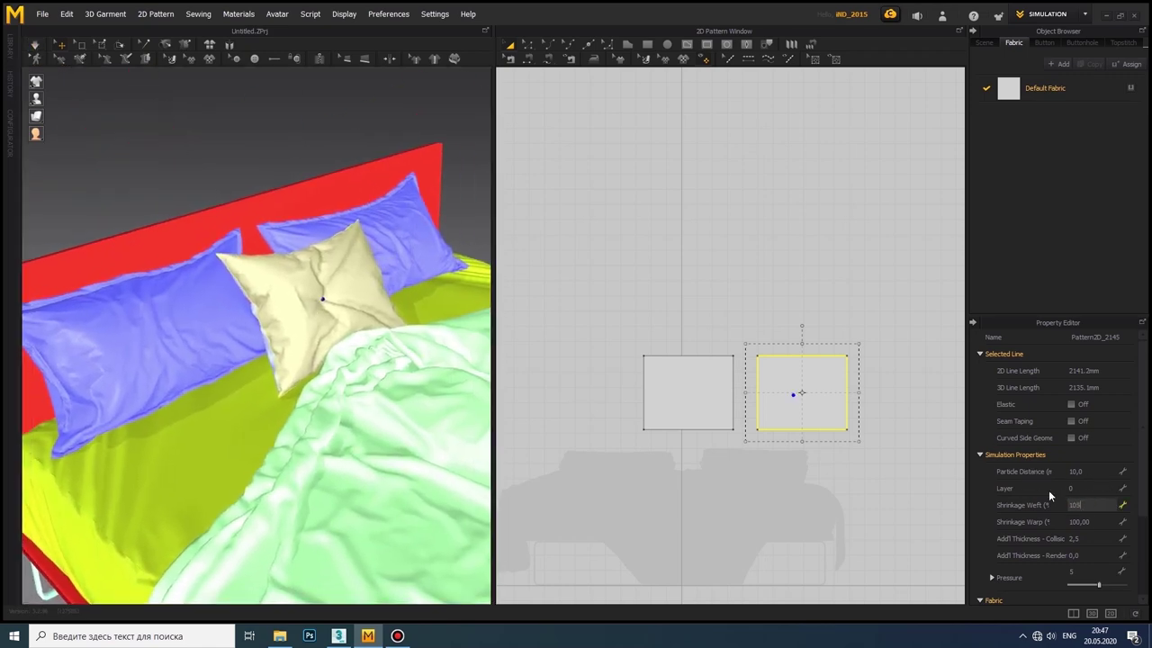
click(1093, 522)
text(1)
key(ctrl+a)
Step: Delete the right cushion panel from the scene
scroll(381, 375, up, 5)
right_drag(380, 375, 63, 354)
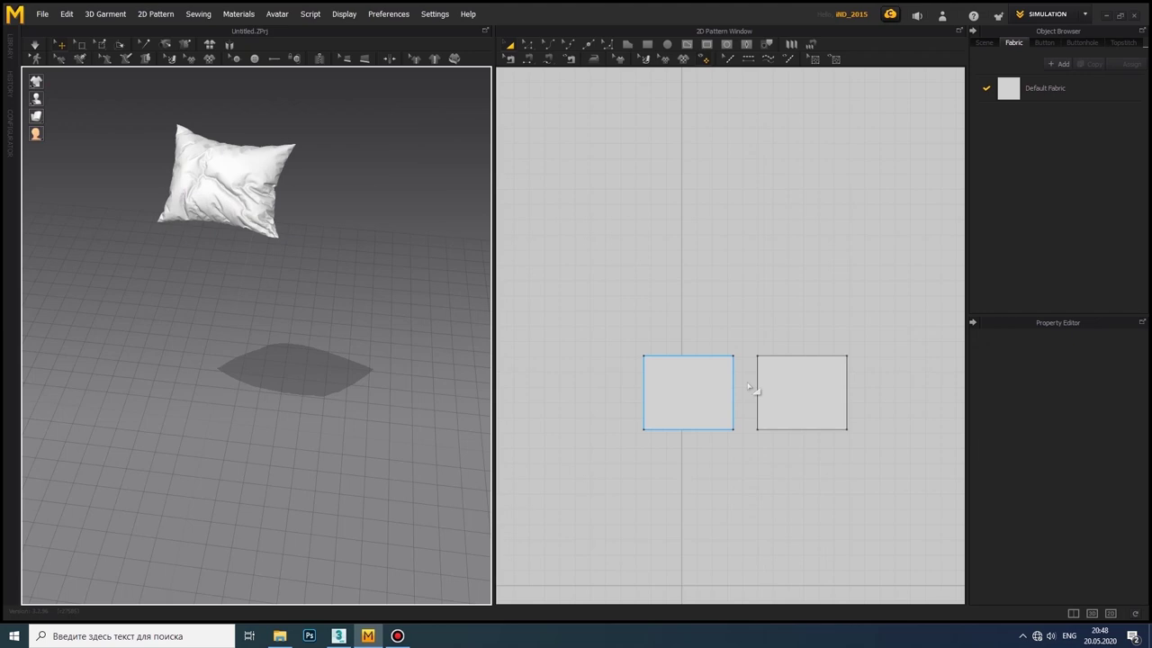
click(765, 391)
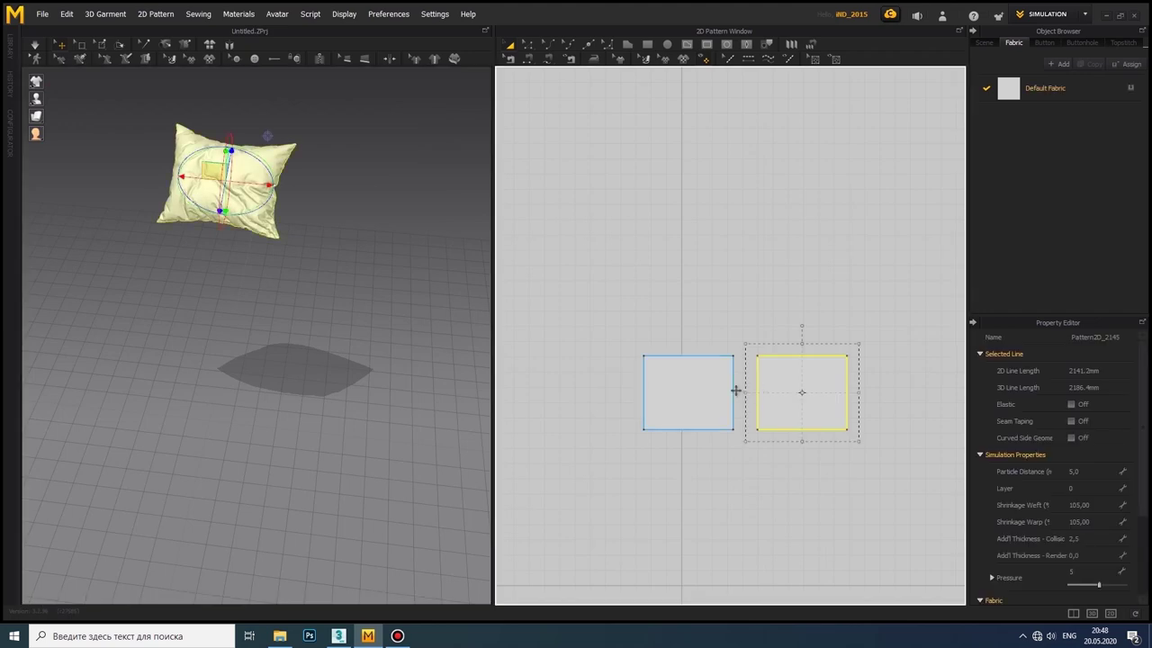
key(Delete)
Step: Export the cushion as OBJ into the Pillows folder, replacing the existing file
click(42, 13)
click(144, 172)
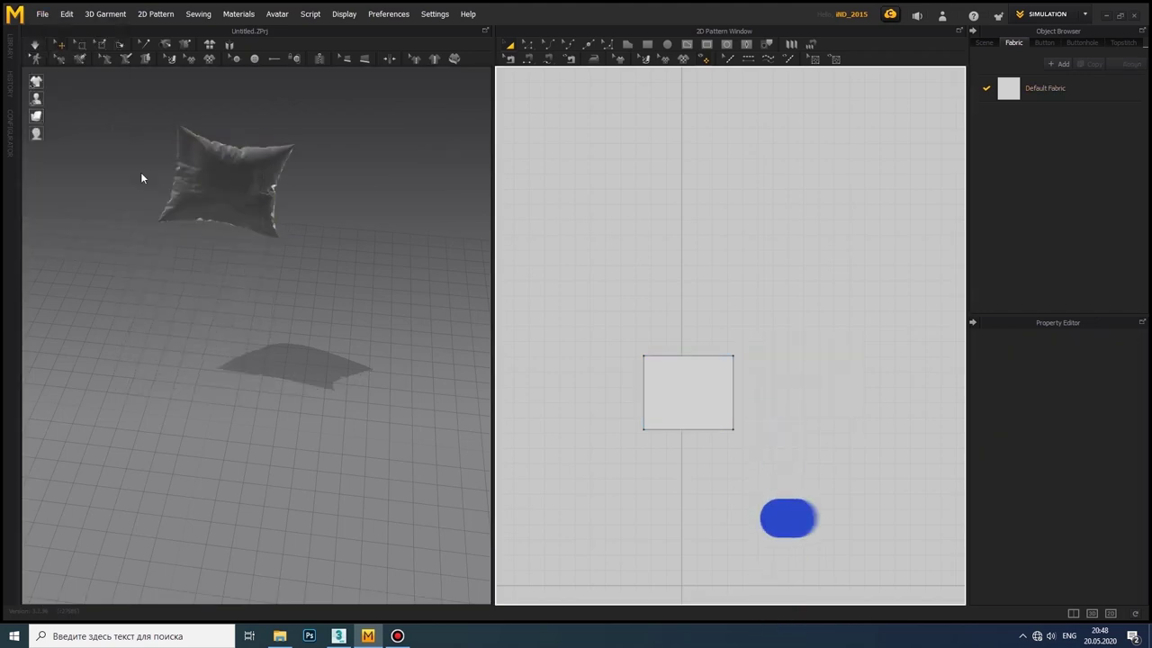
click(472, 305)
click(605, 317)
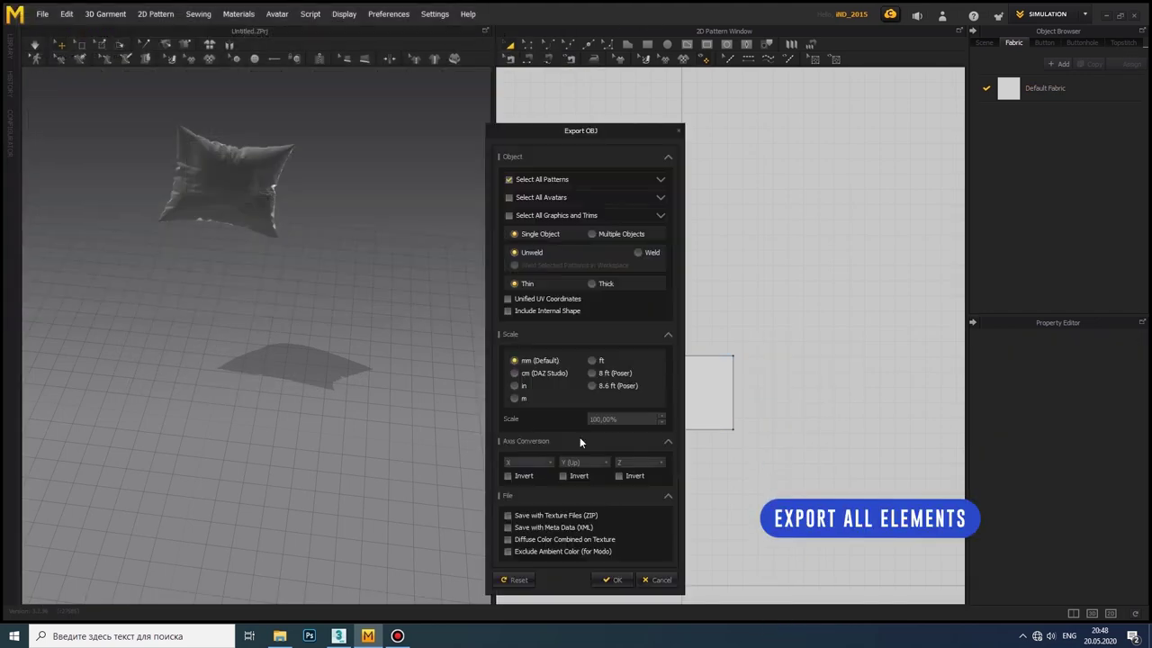
click(612, 580)
click(42, 14)
click(144, 172)
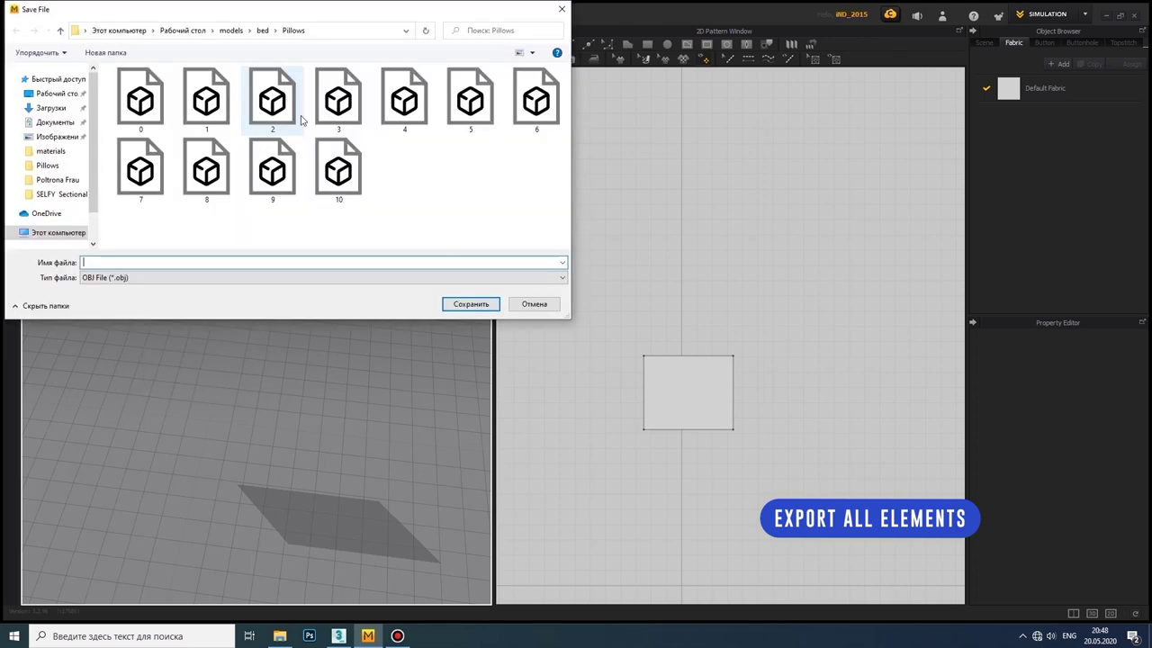
click(468, 303)
click(603, 316)
click(615, 580)
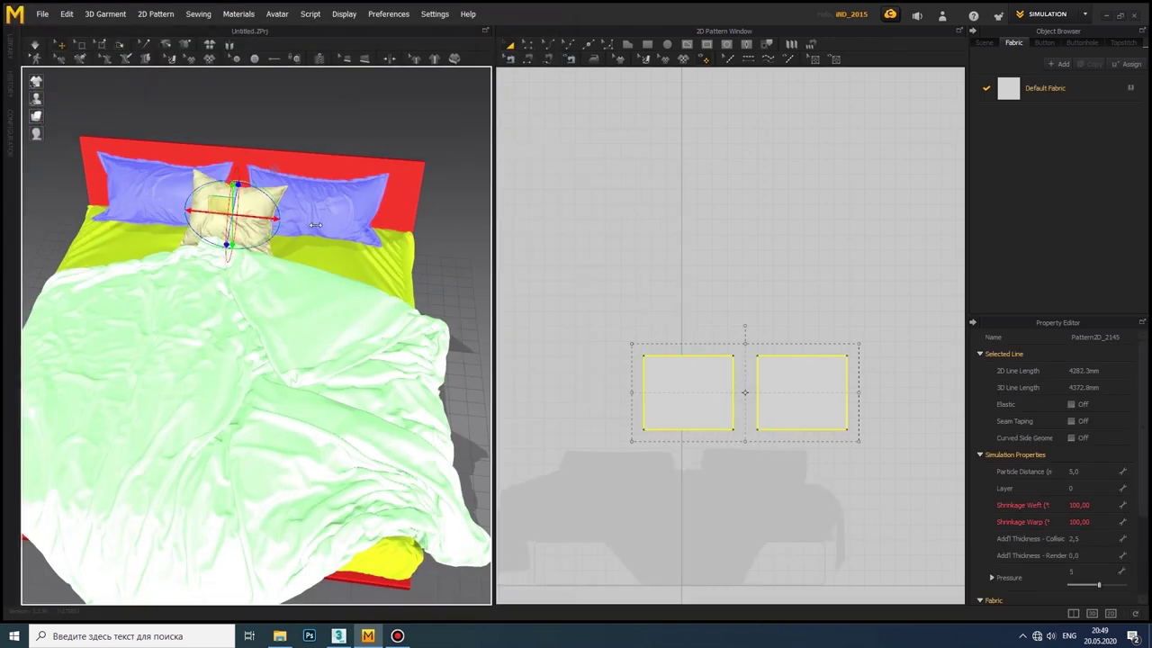
Step: Shift the square cushion onto the blanket beside the right pillow and re-simulate
drag(240, 200, 347, 219)
right_drag(347, 219, 307, 288)
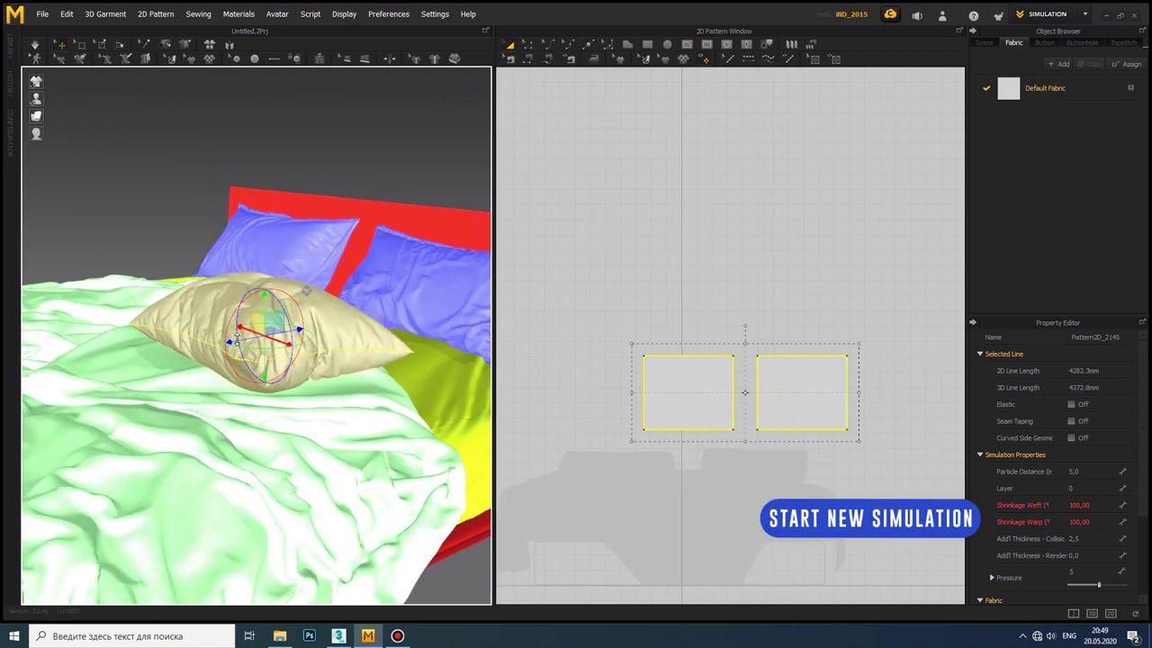
mouse_move(306, 290)
mouse_down()
mouse_move(289, 293)
mouse_move(288, 223)
mouse_up()
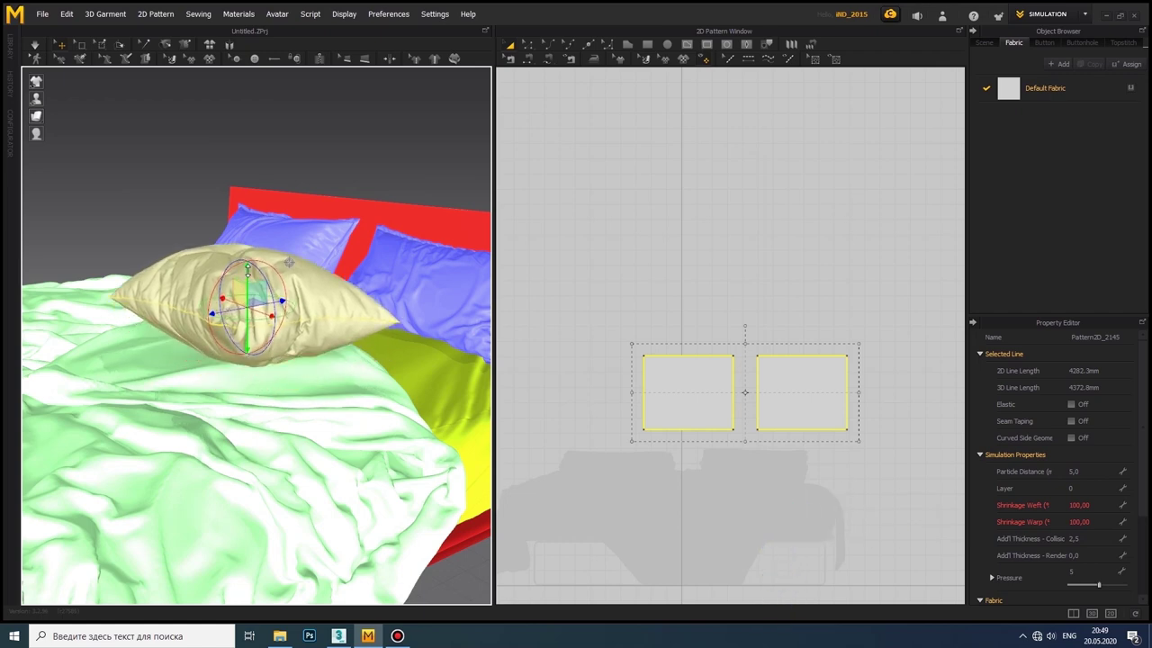
click(32, 43)
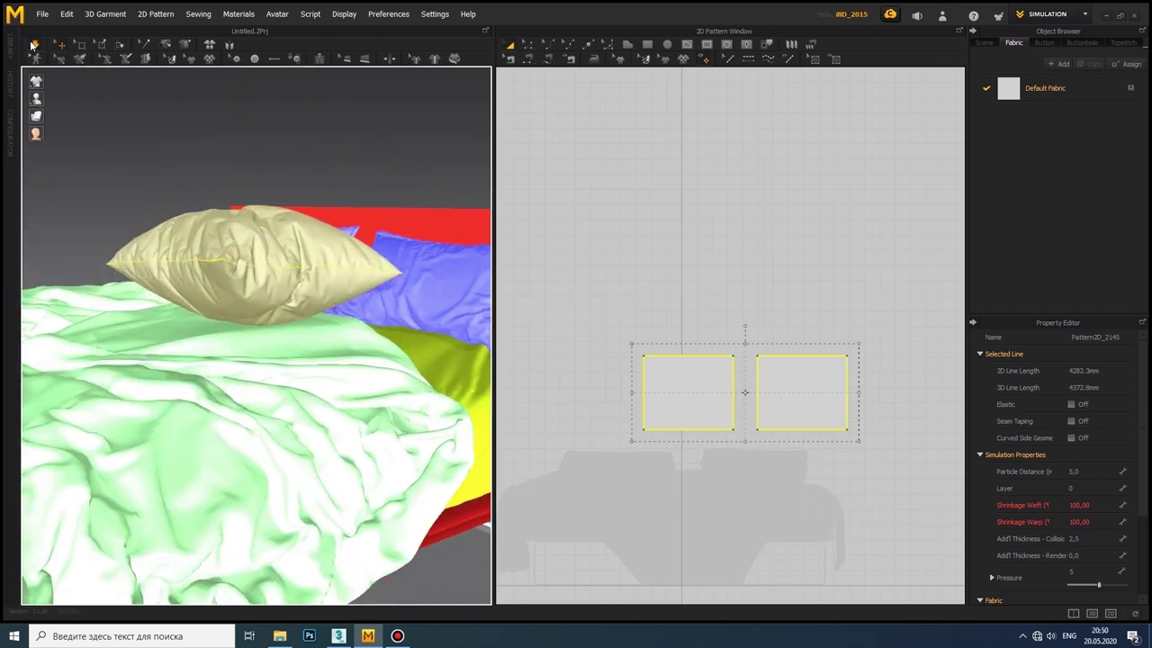
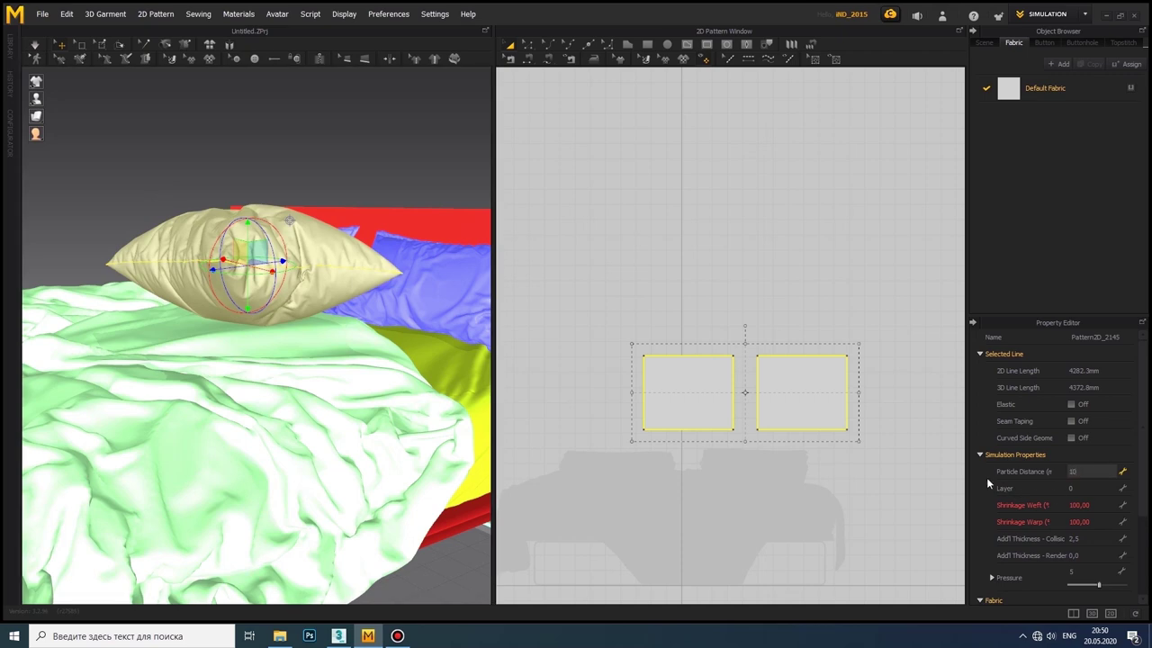
Step: Commit the pillow's particle distance and simulate until the pillow settles onto the bed
click(221, 366)
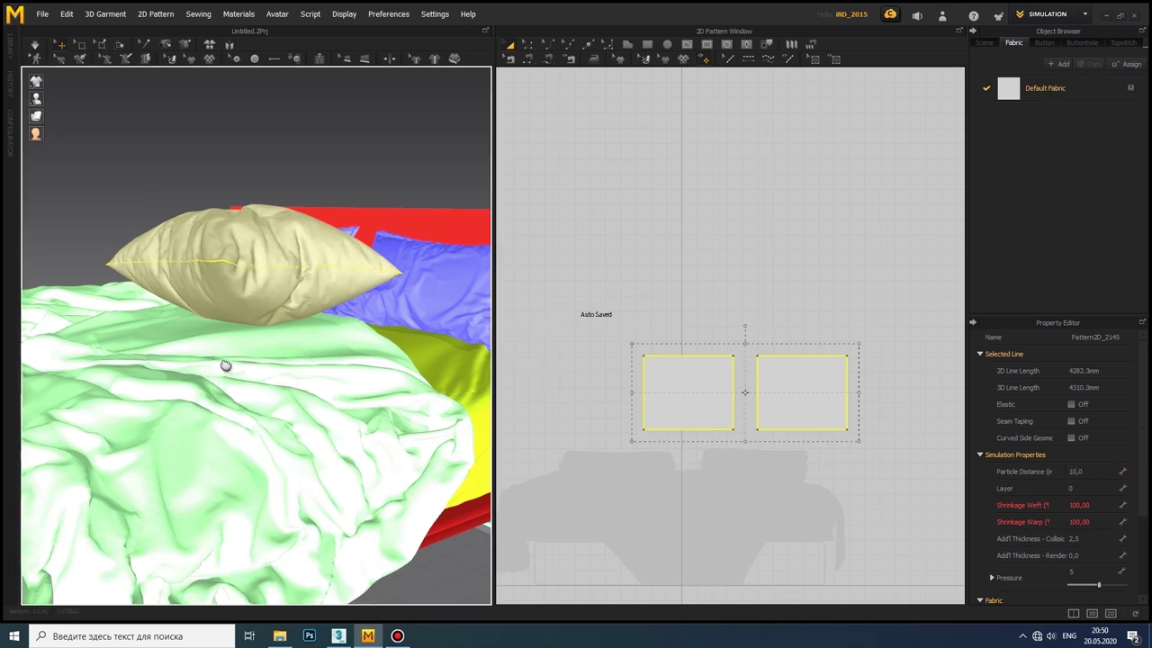
click(36, 45)
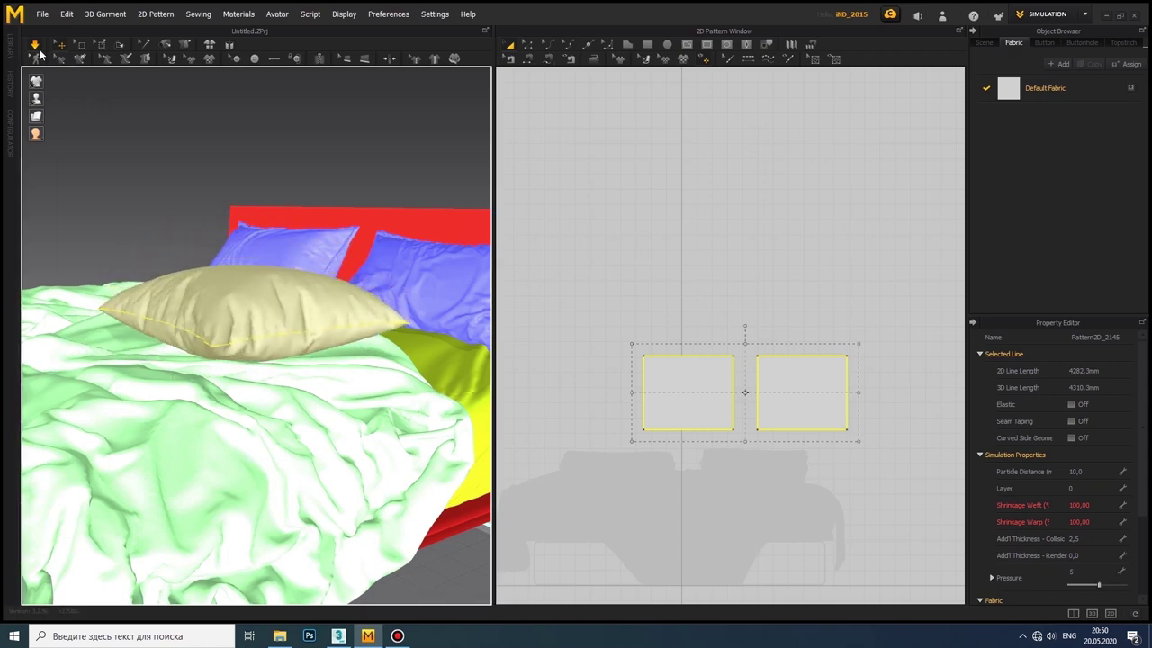
mouse_move(63, 110)
right_down()
mouse_move(180, 351)
mouse_move(163, 227)
right_up()
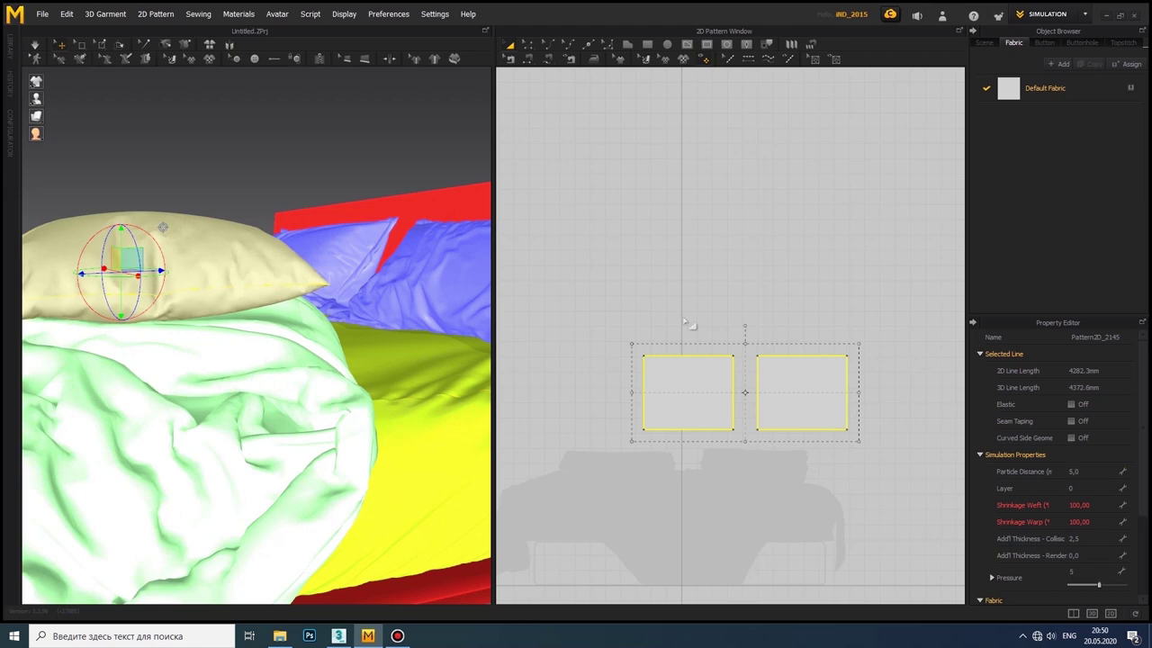
right_drag(113, 381, 212, 455)
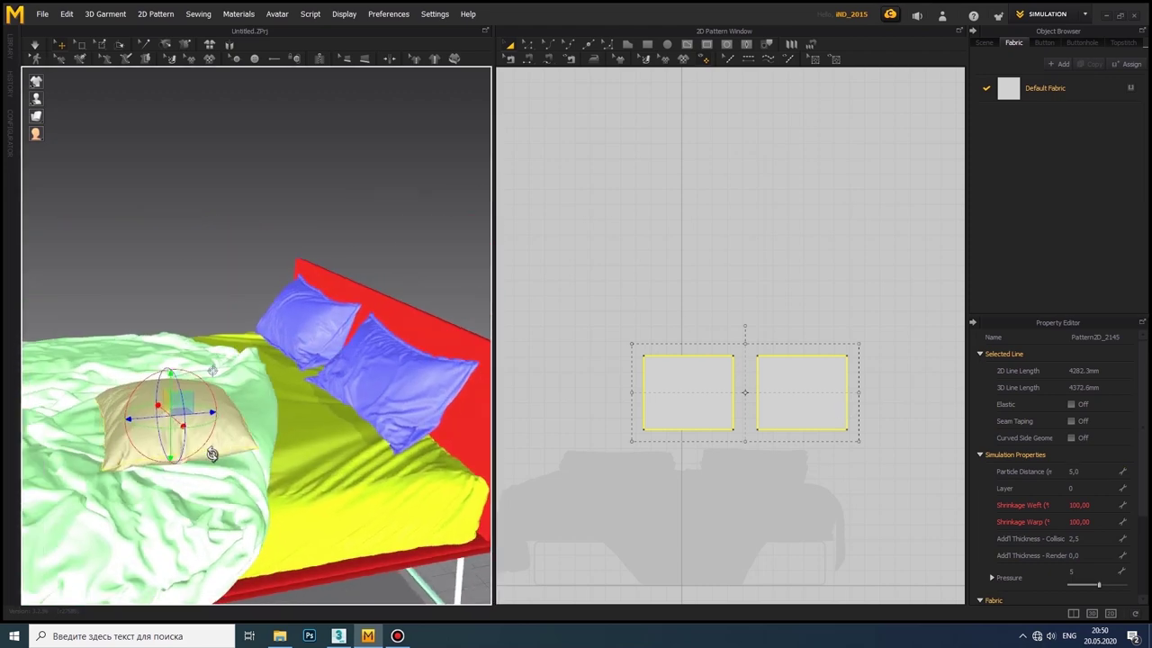
click(36, 45)
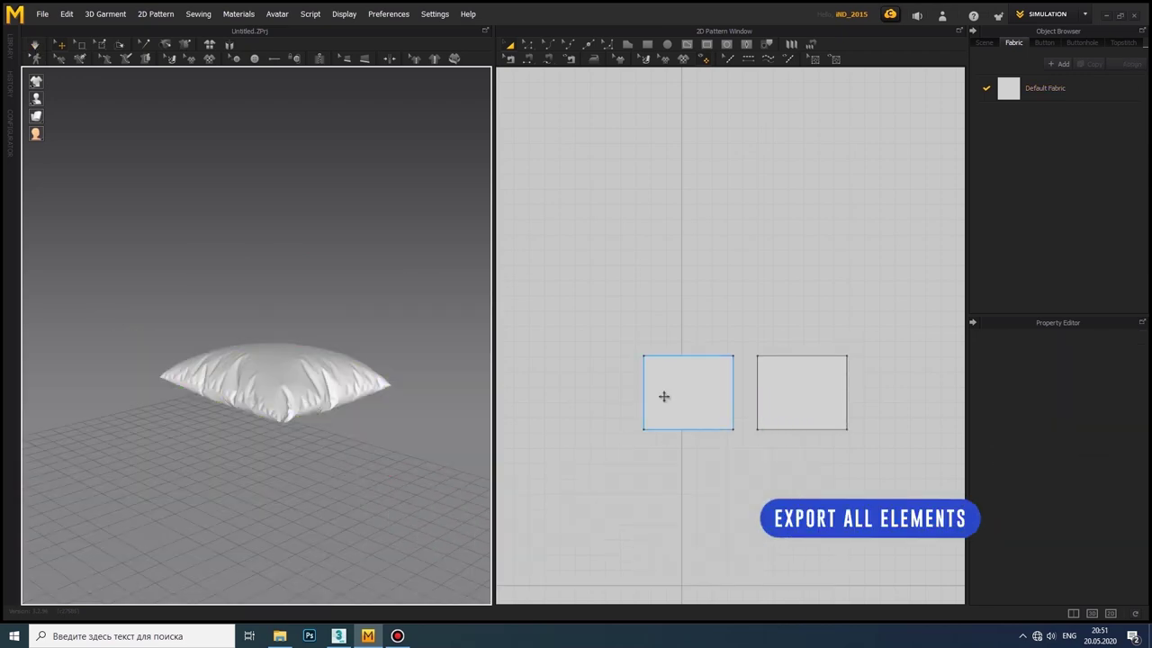
Step: Delete the right pillow pattern and export the remaining half as OBJ, overwriting the old file
click(805, 391)
key(Delete)
click(42, 13)
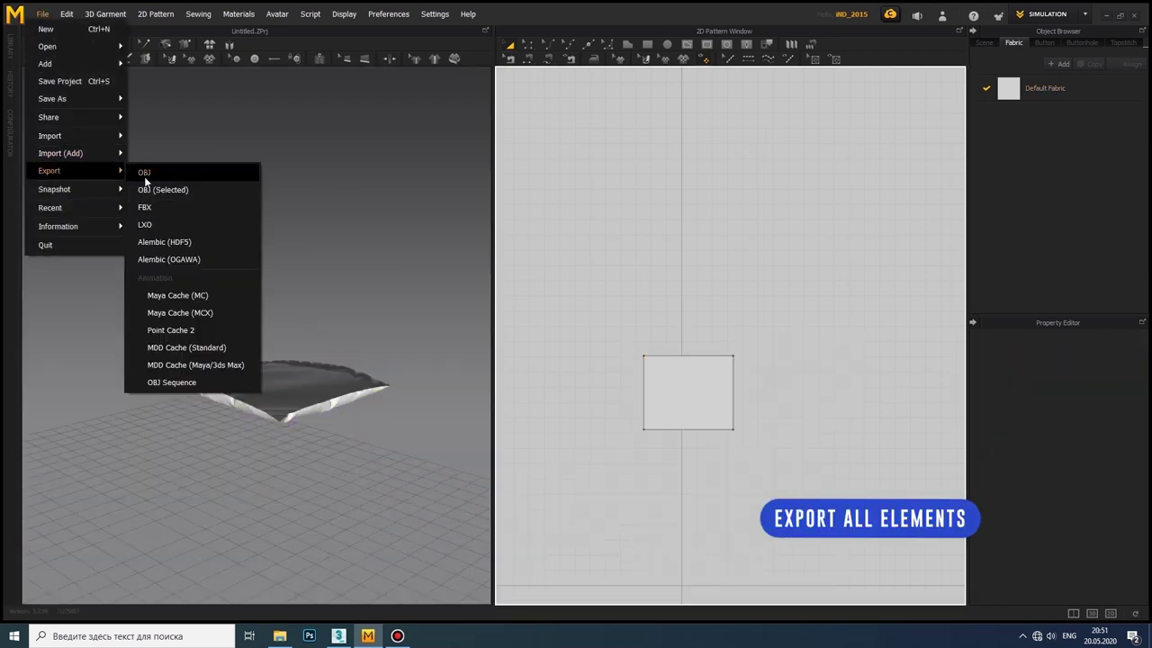
click(144, 172)
click(471, 304)
click(597, 318)
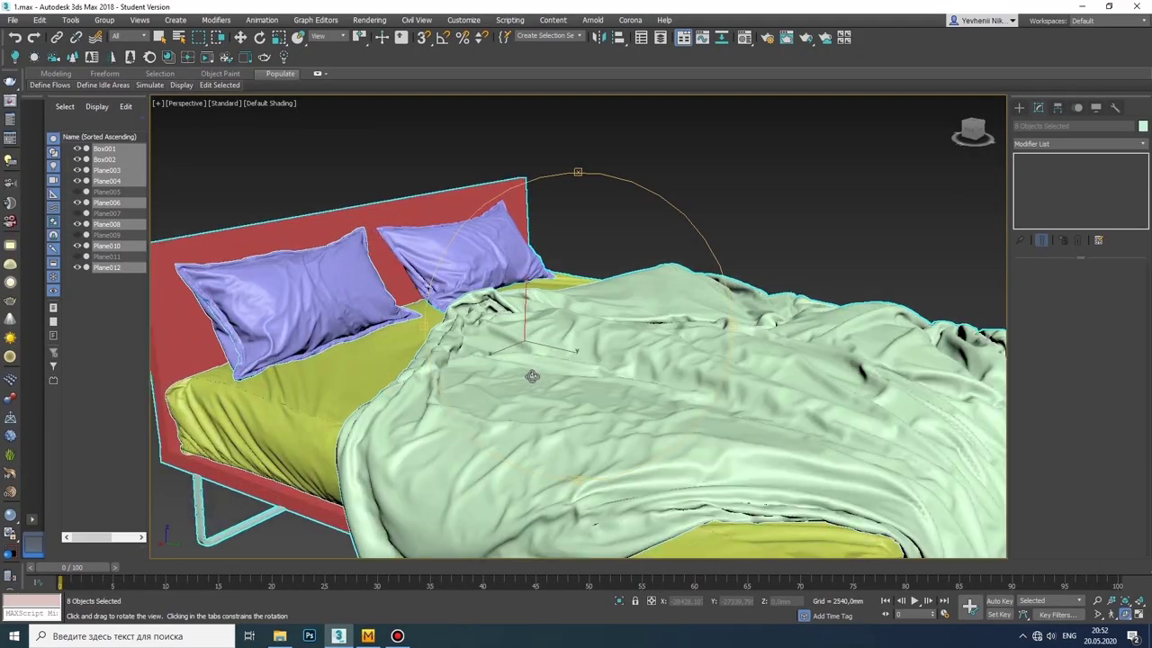
key(shift+z)
Step: Import pillow file 1 from the Pillows folder and convert it to an Editable Mesh
scroll(259, 241, up, 3)
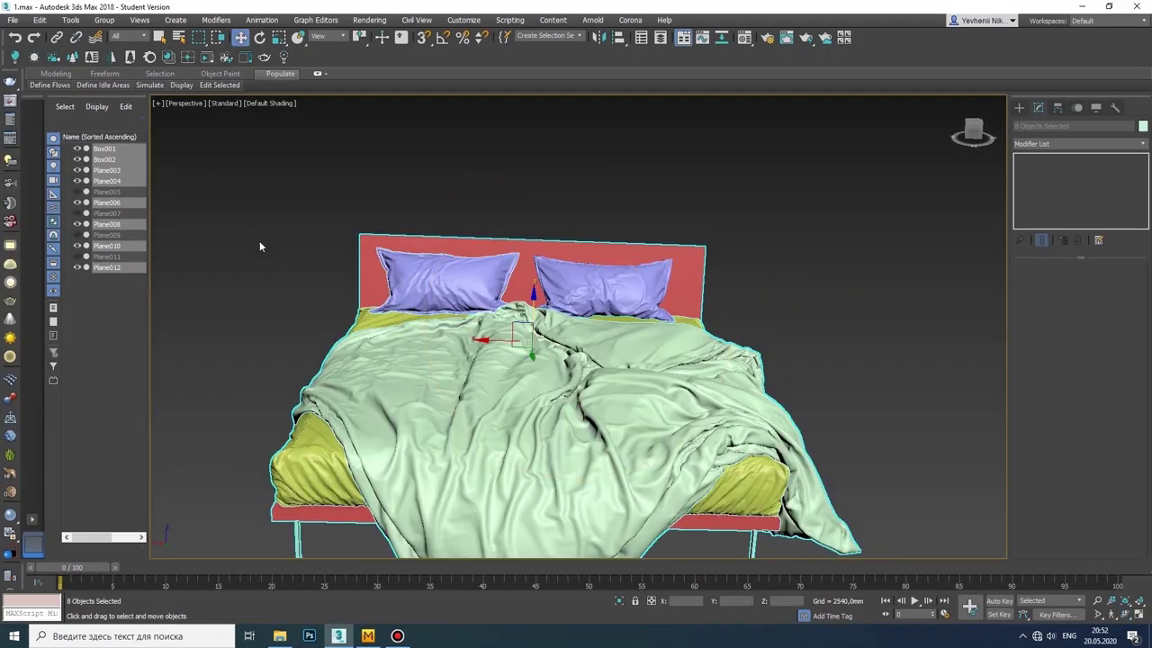
key(w)
click(259, 240)
click(13, 19)
click(142, 190)
click(378, 126)
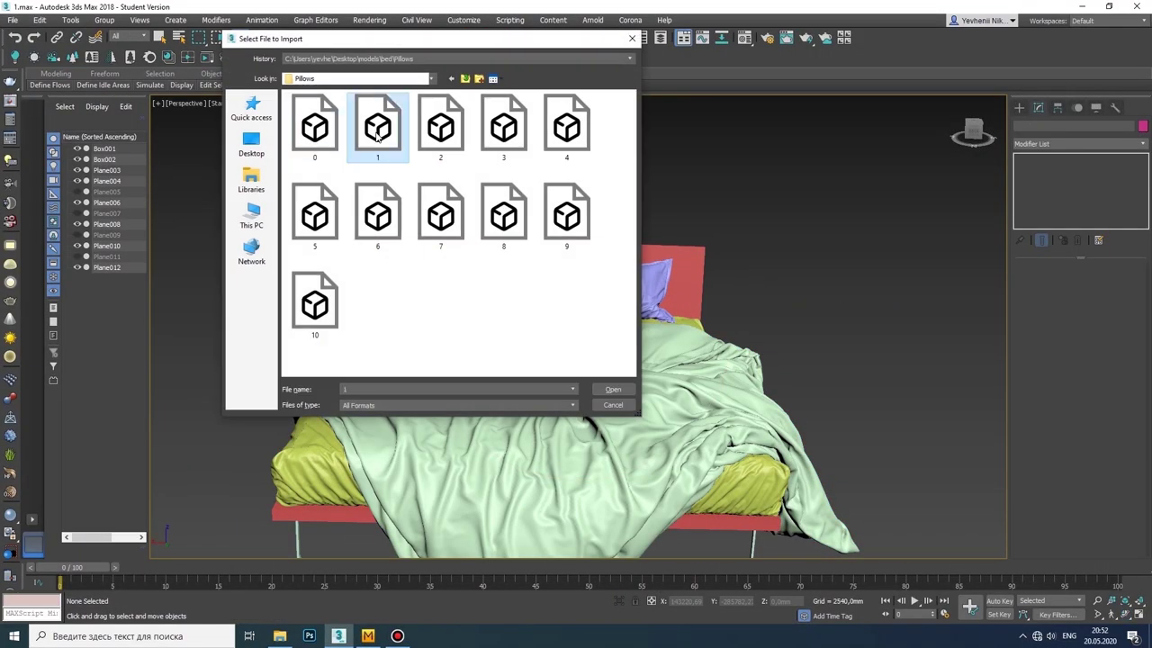
click(605, 388)
click(445, 452)
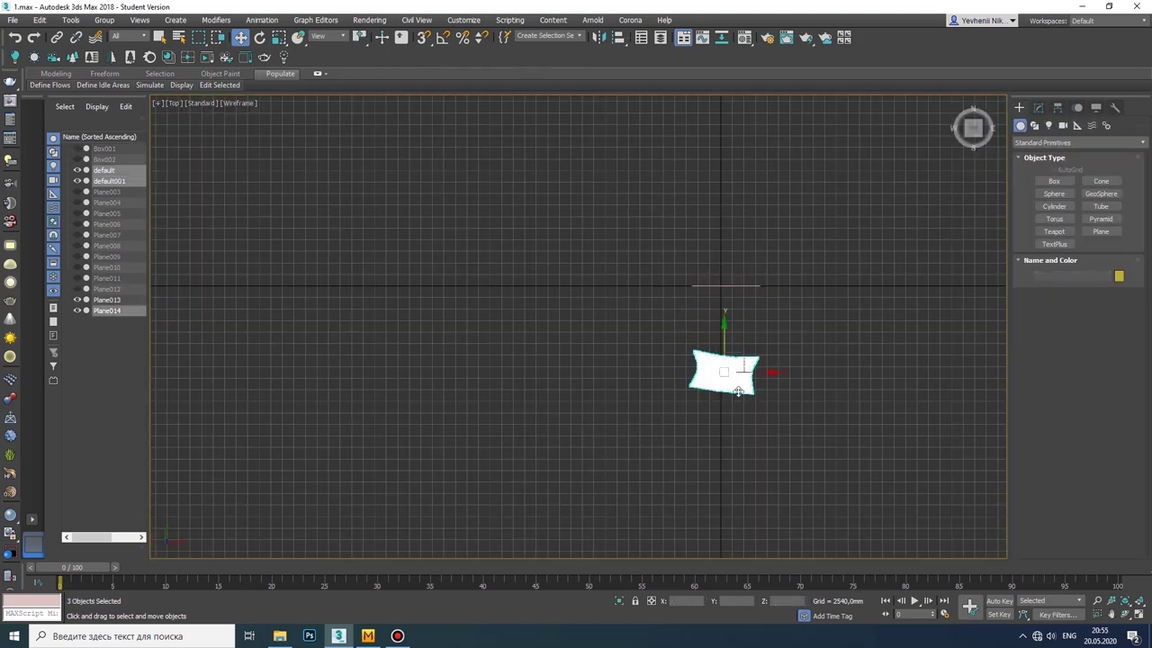
right_click(738, 391)
click(900, 509)
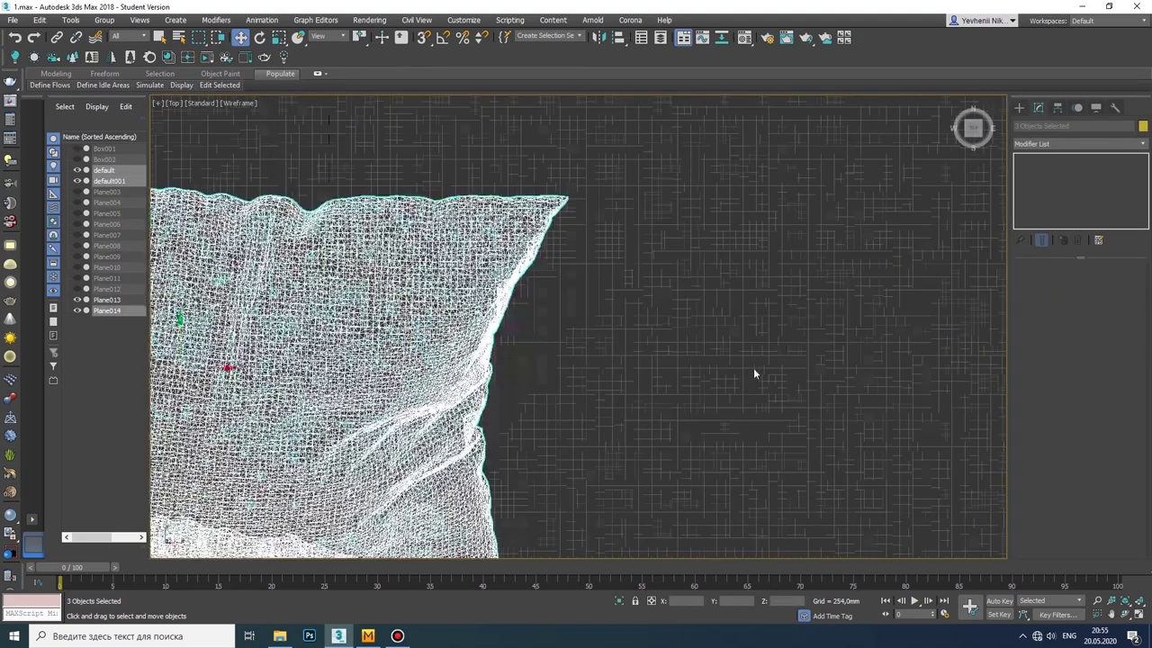
click(334, 265)
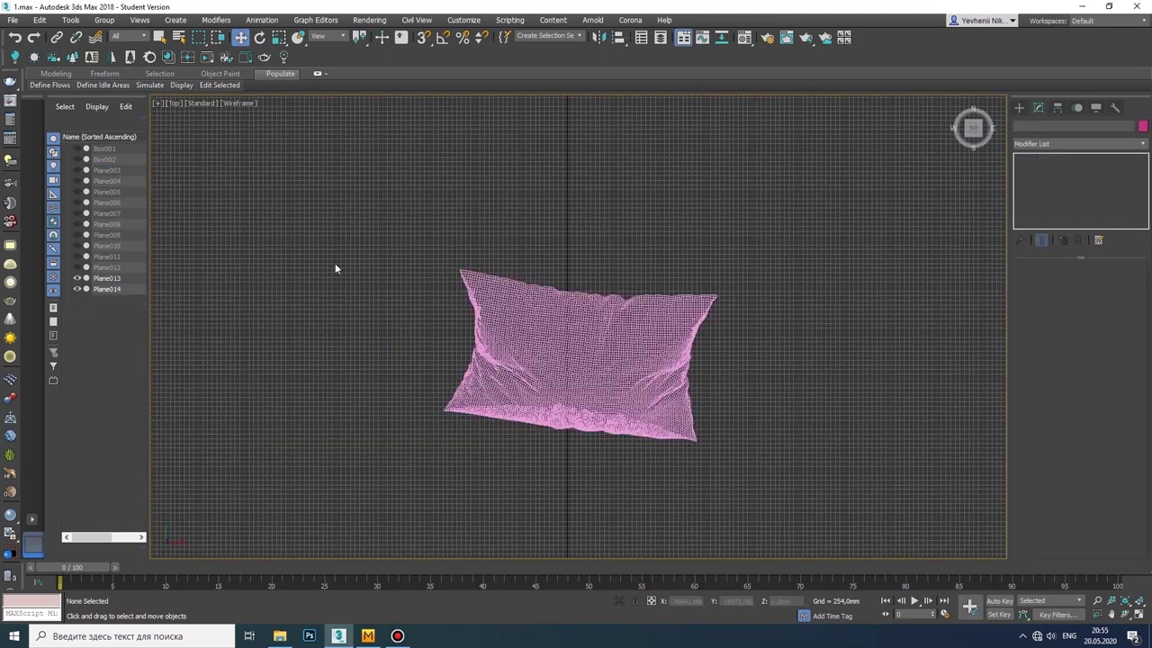
Step: Import two more pillow OBJ files, accepting the rename of the new mesh to default001
scroll(468, 331, down, 5)
click(13, 20)
click(155, 193)
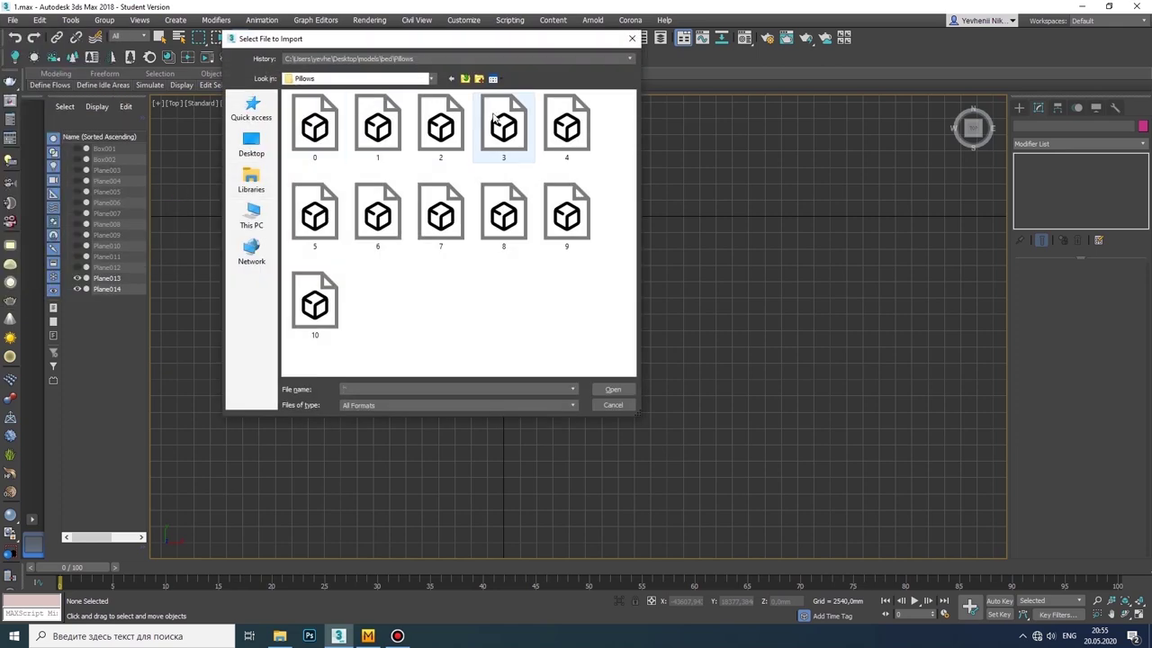
click(620, 394)
click(477, 516)
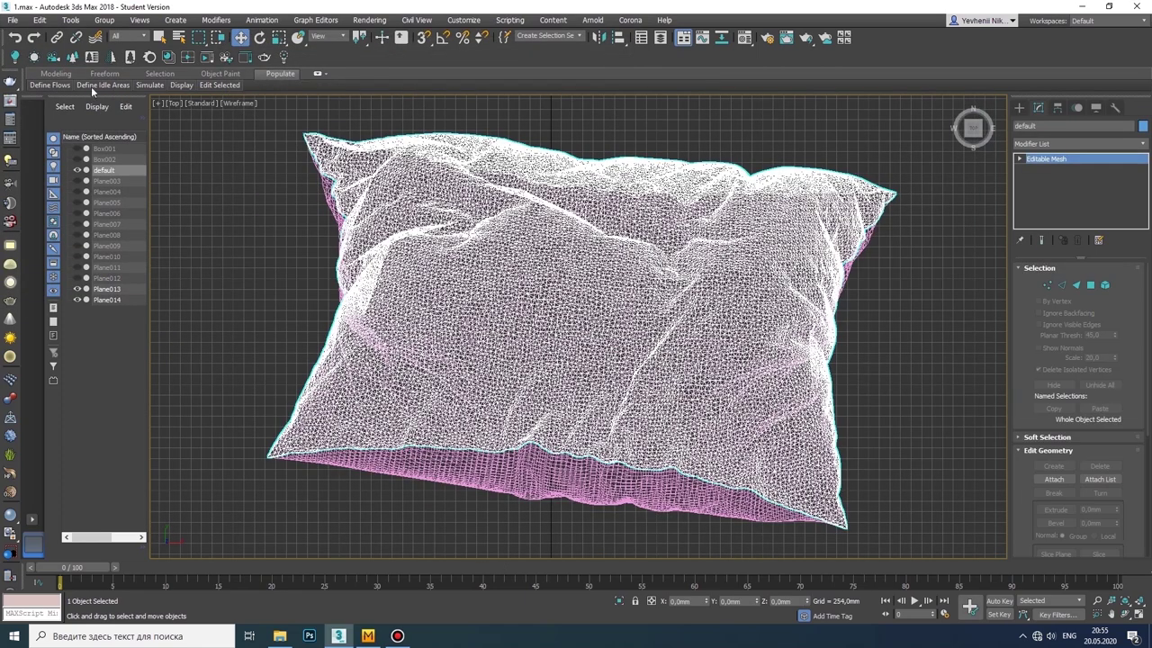
click(12, 20)
click(154, 193)
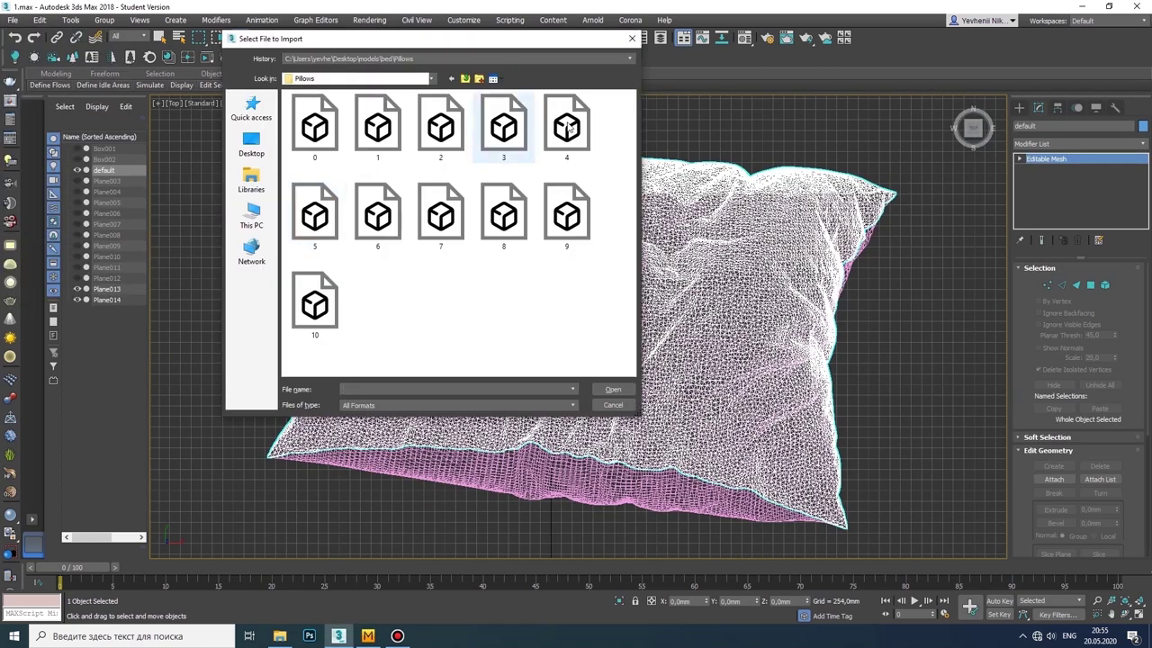
click(620, 394)
click(477, 515)
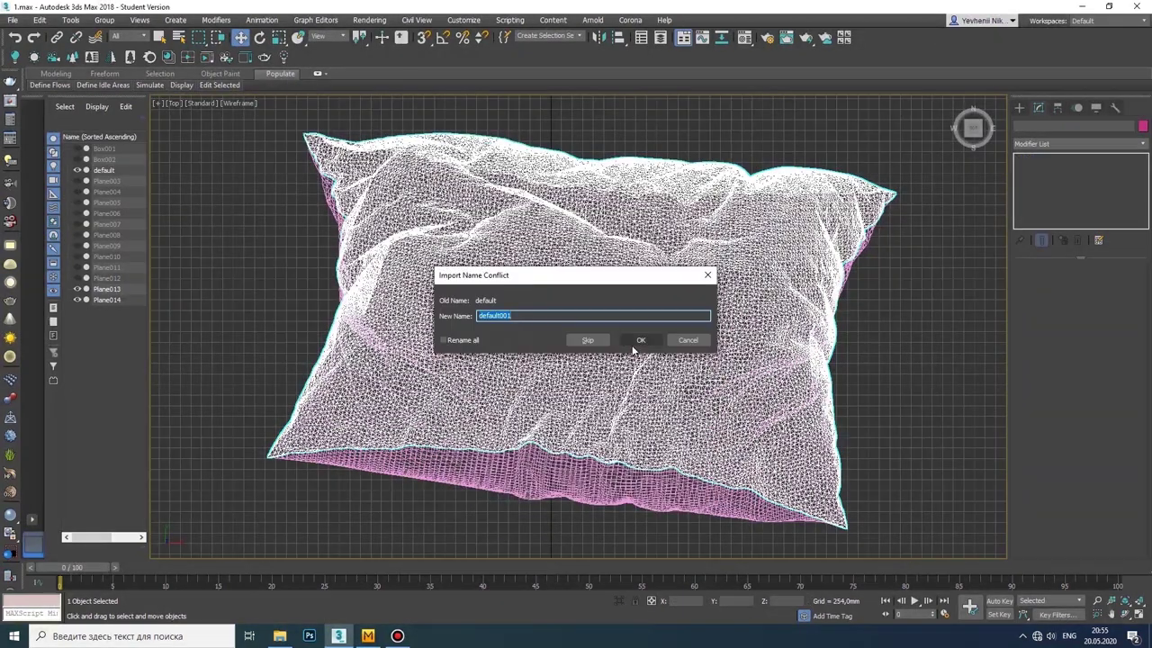
click(635, 338)
Step: Add a Morpher to default001 and load the default pillow into its first channel
scroll(632, 342, down, 5)
scroll(541, 394, up, 3)
click(1143, 144)
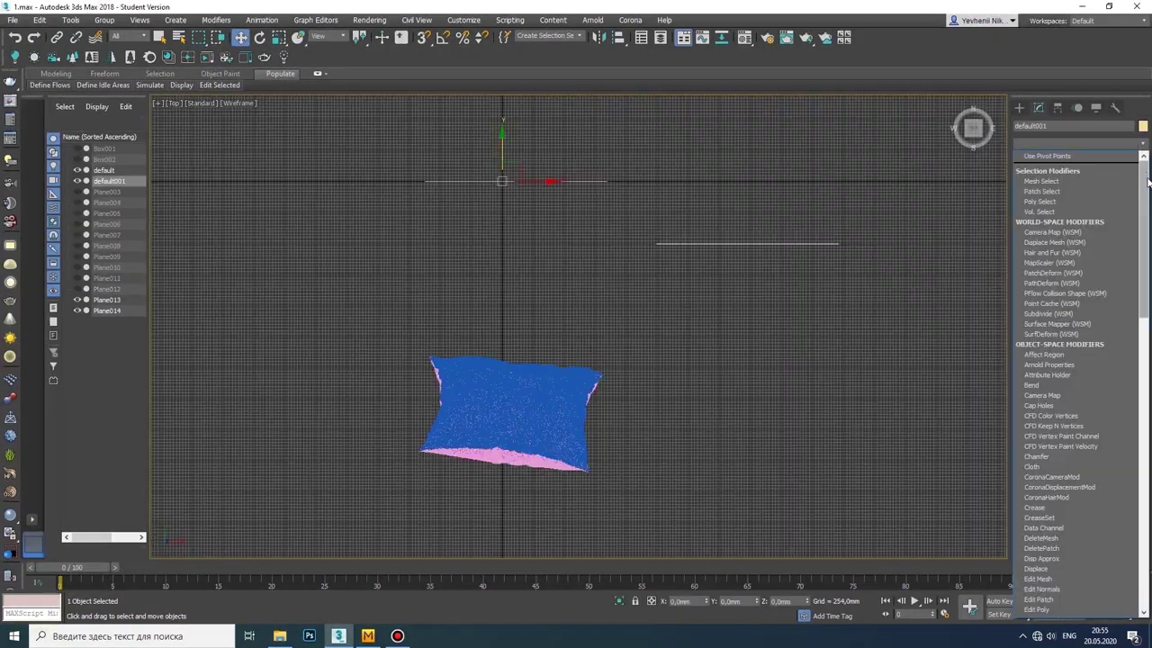
drag(1141, 171, 1139, 297)
click(1036, 512)
click(1078, 536)
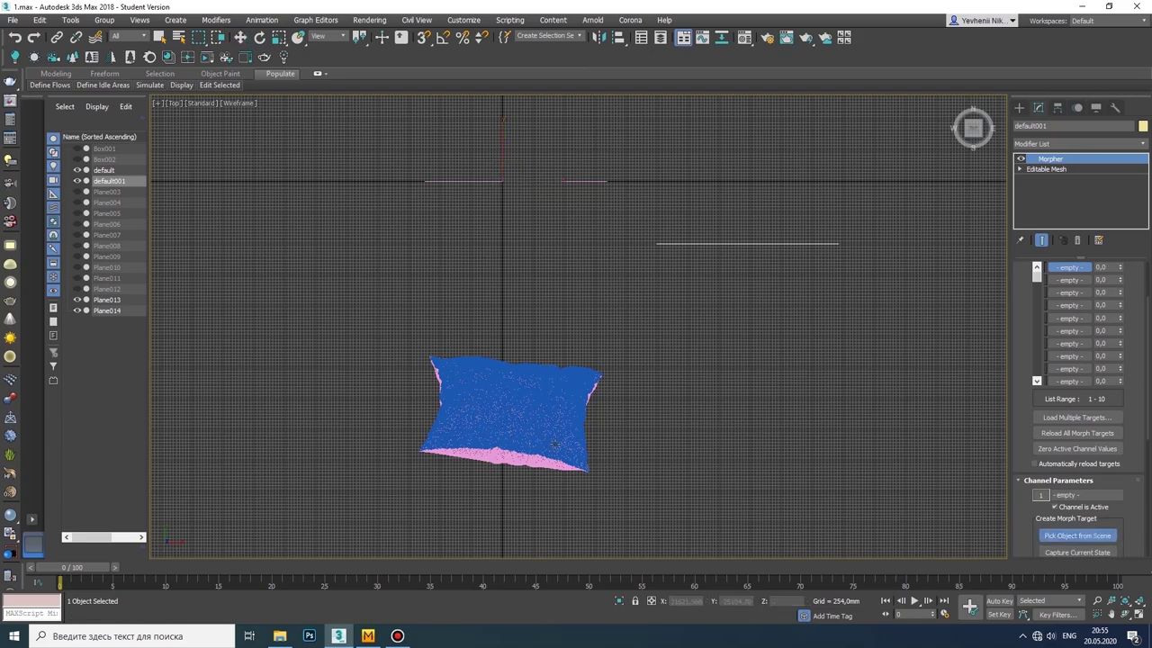
scroll(651, 257, up, 10)
click(651, 257)
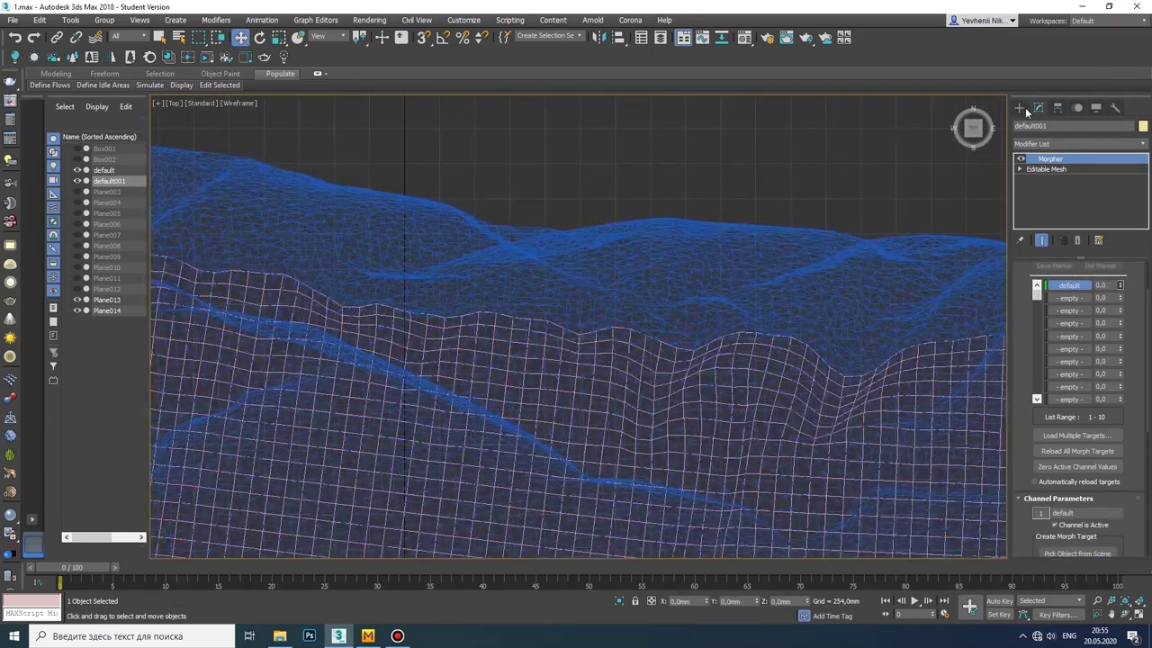
click(1139, 614)
scroll(794, 254, down, 3)
Step: In the maximized front view, draw a flat box over the mesh's top-left area and convert it to Editable Poly
key(alt+w)
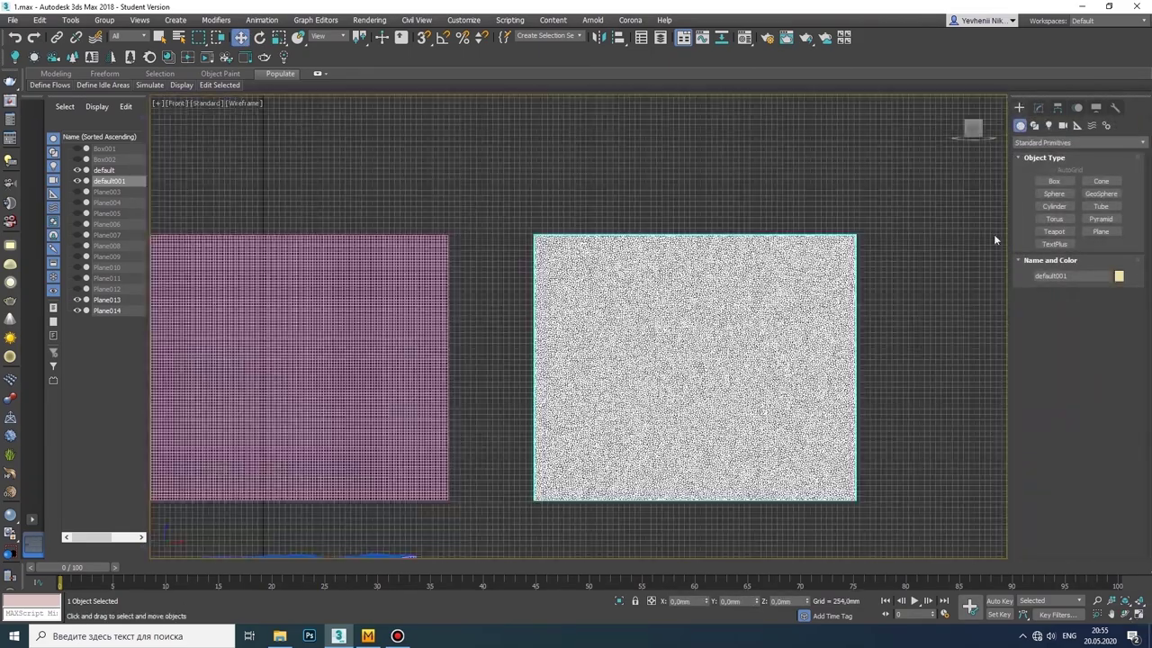
scroll(552, 360, up, 3)
scroll(516, 219, up, 5)
scroll(359, 190, down, 1)
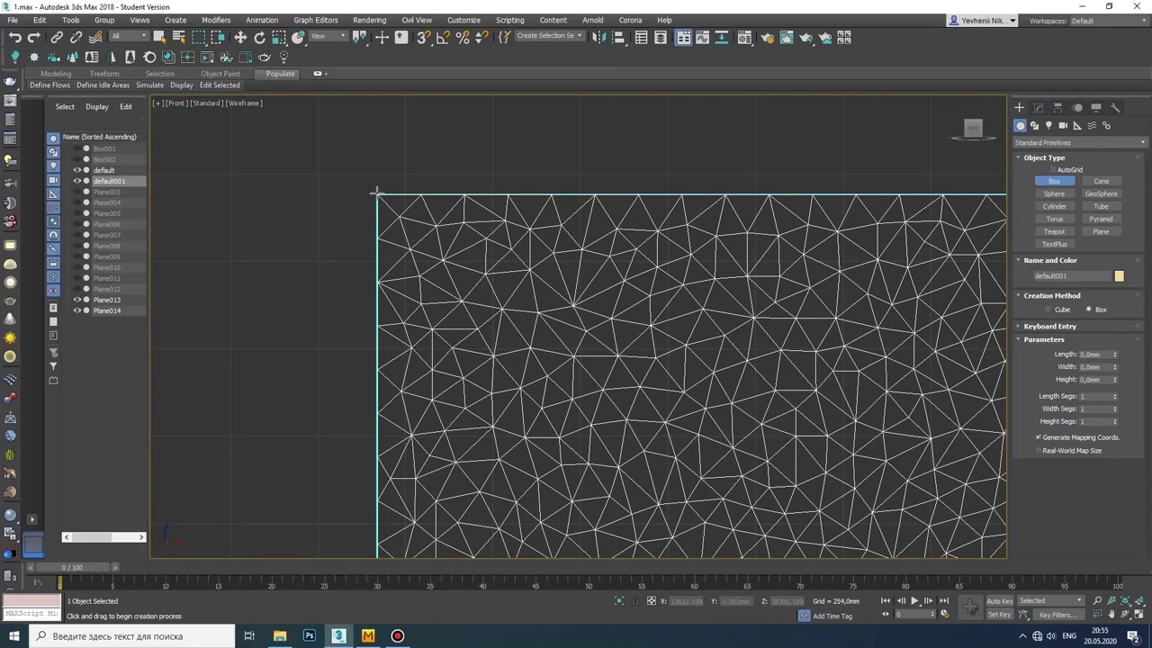
drag(377, 193, 741, 334)
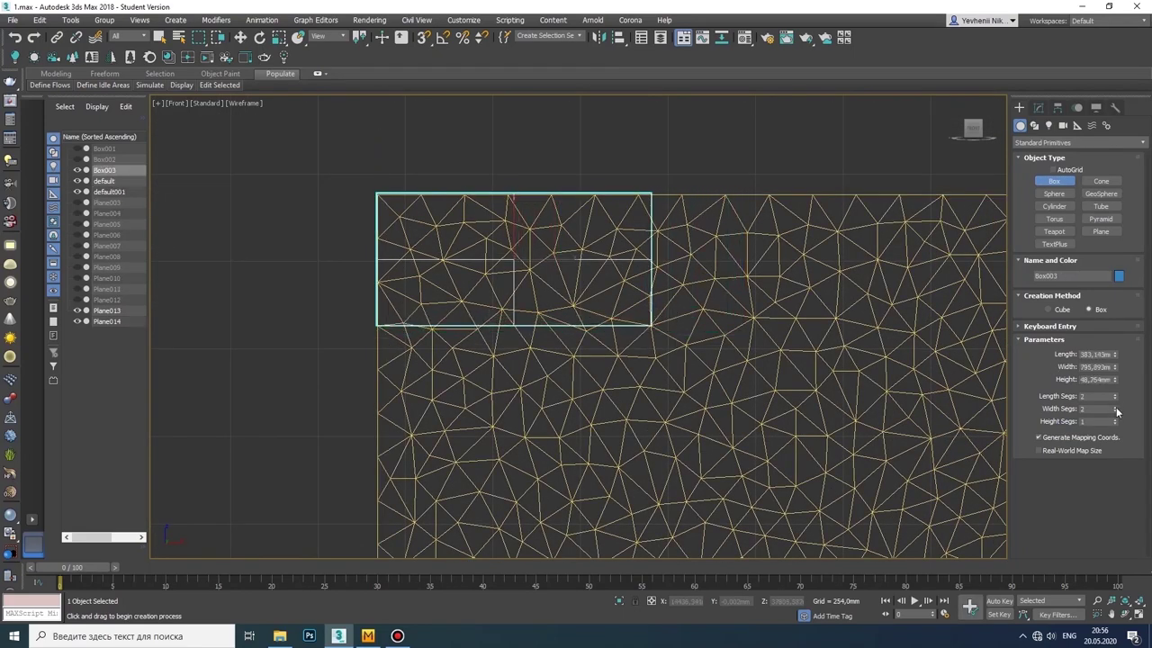
right_click(610, 297)
click(738, 447)
Step: Round the box with TurboSmooth at 2 iterations, collapse it, and scale it wider and taller
click(1076, 143)
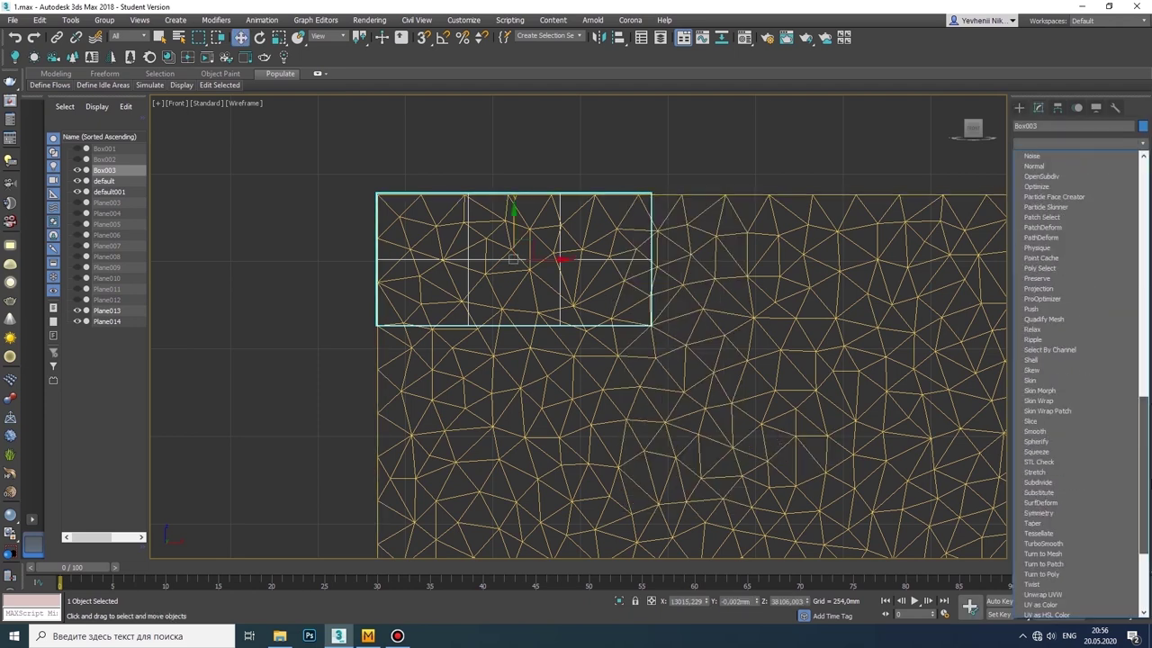
scroll(1063, 363, down, 5)
click(1044, 390)
click(1116, 285)
right_click(564, 244)
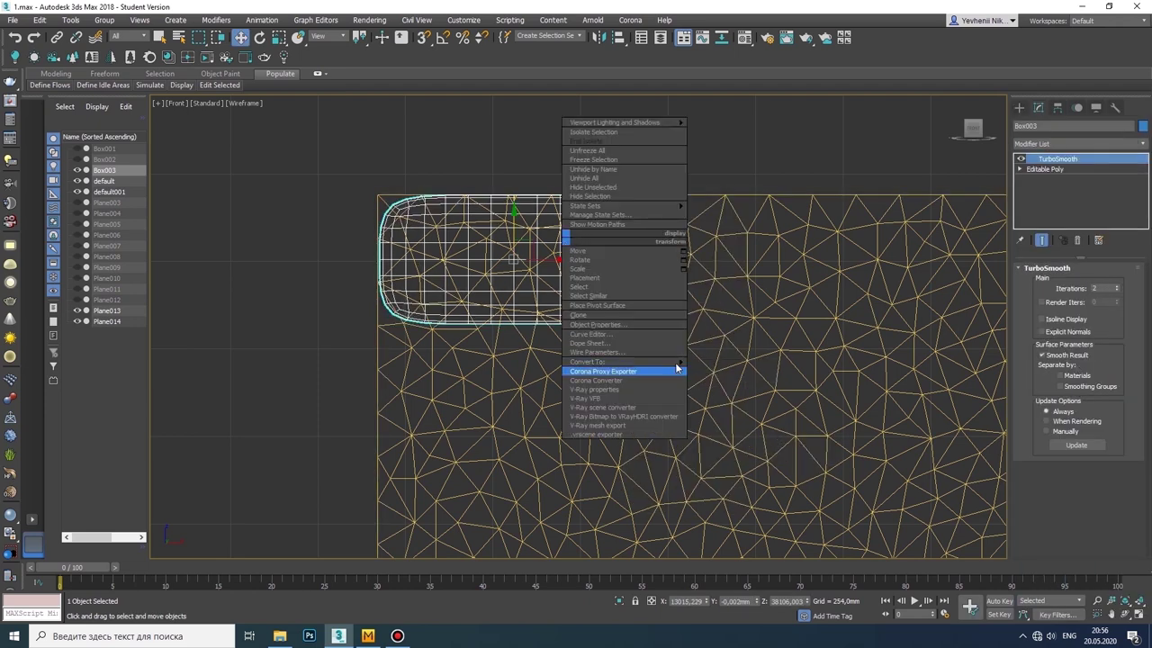
click(729, 369)
key(r)
mouse_move(532, 237)
mouse_down()
mouse_move(563, 222)
mouse_move(629, 289)
mouse_move(617, 292)
mouse_up()
key(w)
Step: Pinch the box's left side with an FFD 4x4x4, collapse it, and move Box003 slightly left and up
click(1080, 143)
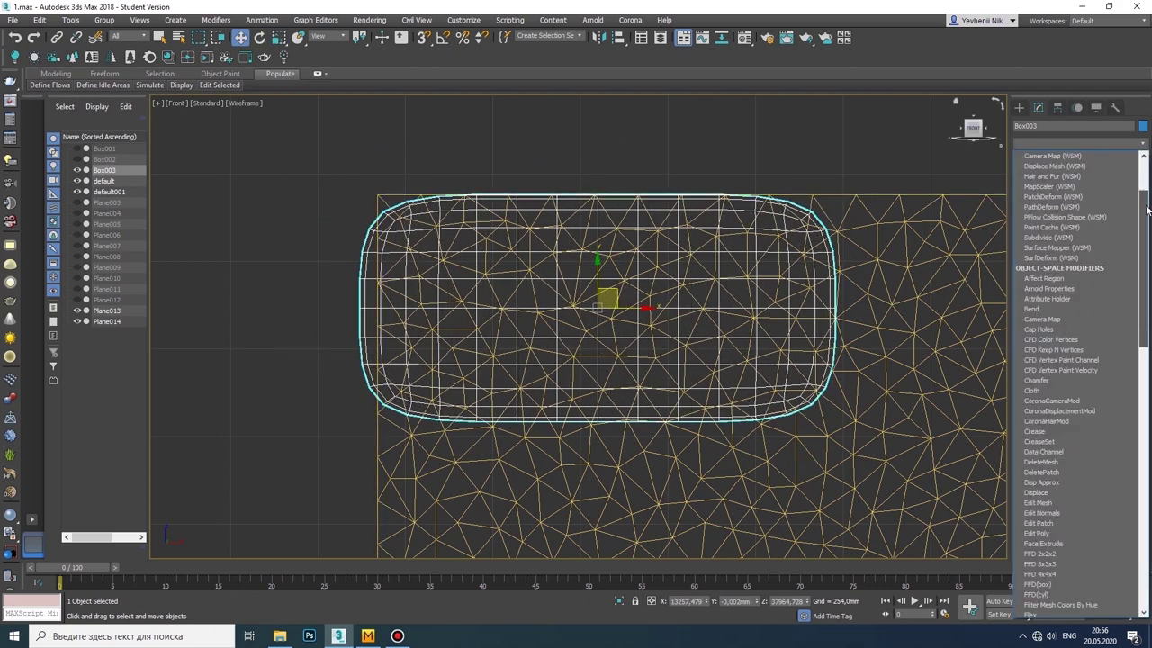
scroll(1091, 540, down, 3)
click(1090, 536)
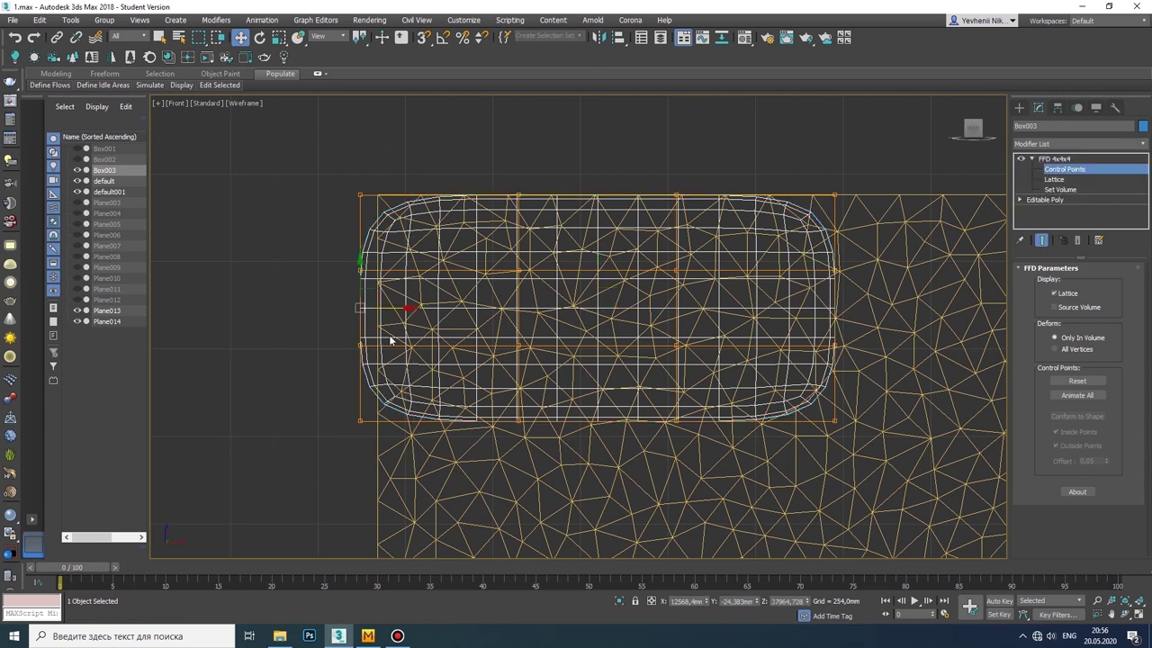
drag(401, 307, 443, 311)
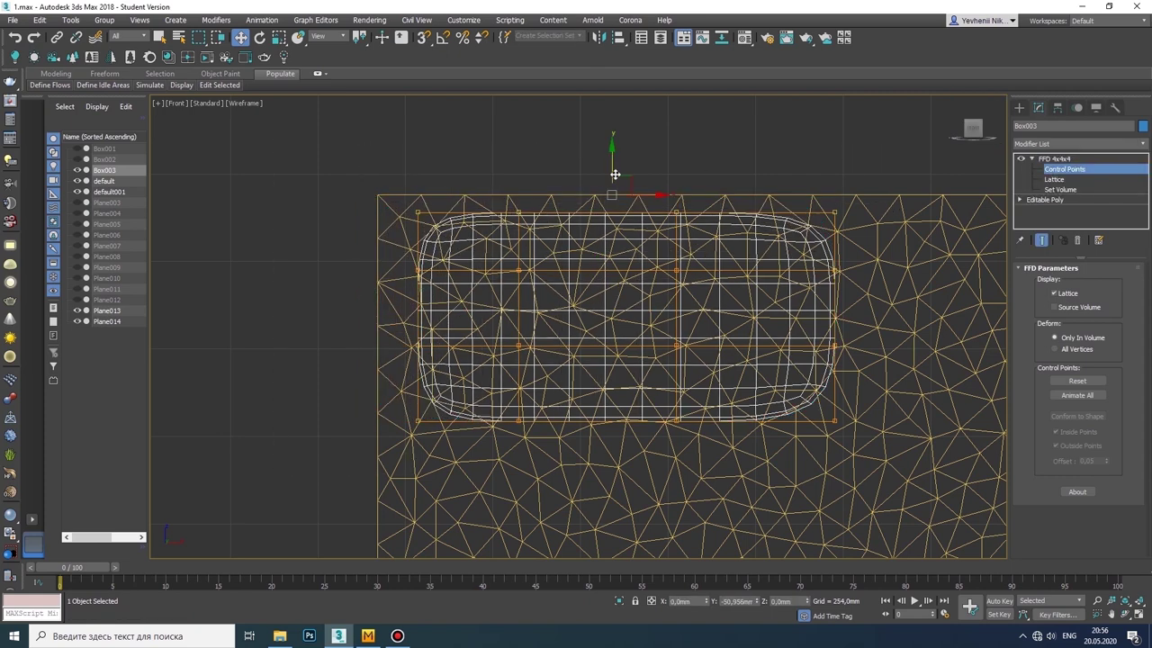
right_click(596, 206)
click(765, 315)
drag(610, 285, 554, 275)
Step: In the maximized left view, clone the thin box Box028 as Box029
click(1141, 613)
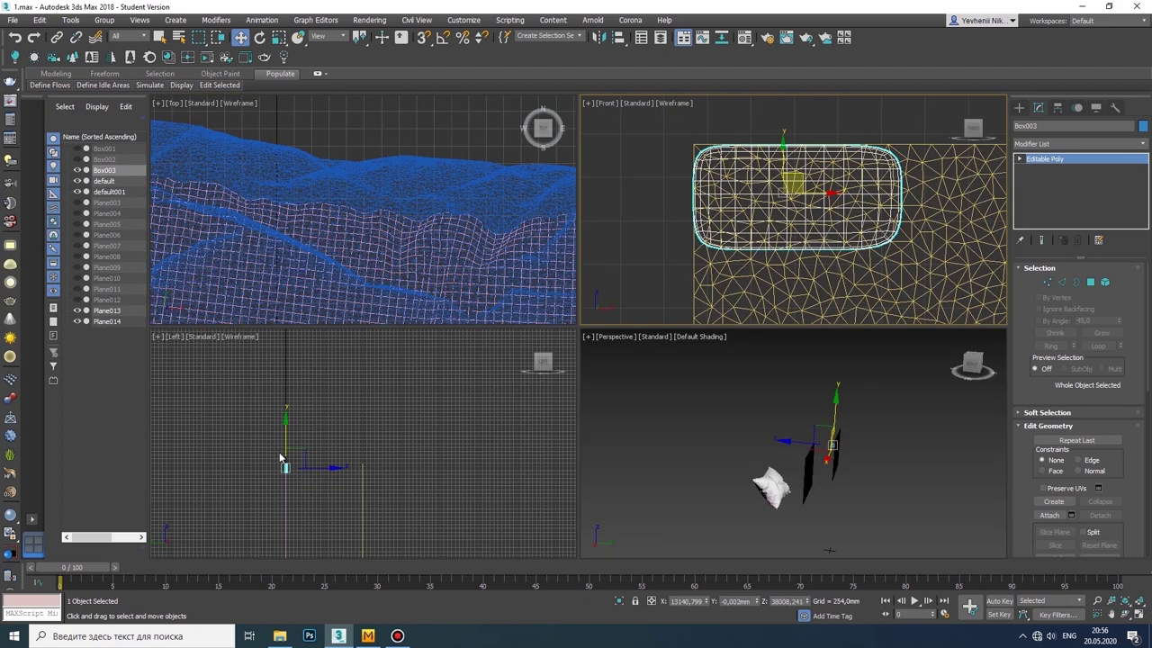
scroll(342, 441, up, 3)
scroll(342, 441, up, 2)
middle_drag(713, 522, 737, 433)
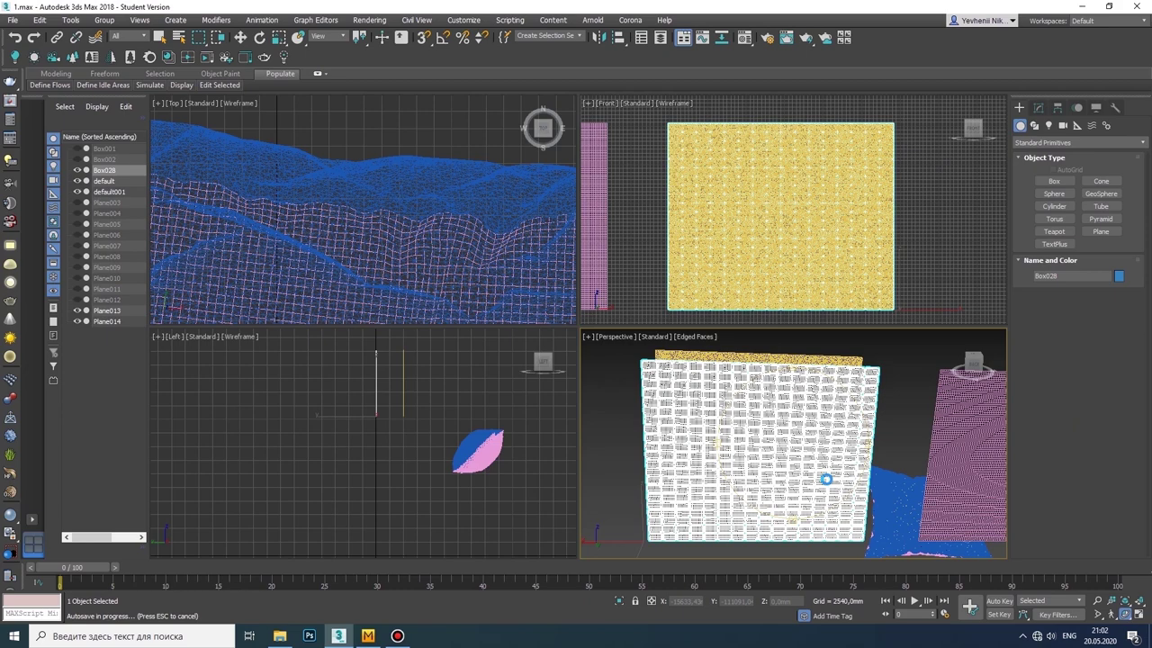
drag(825, 479, 792, 450)
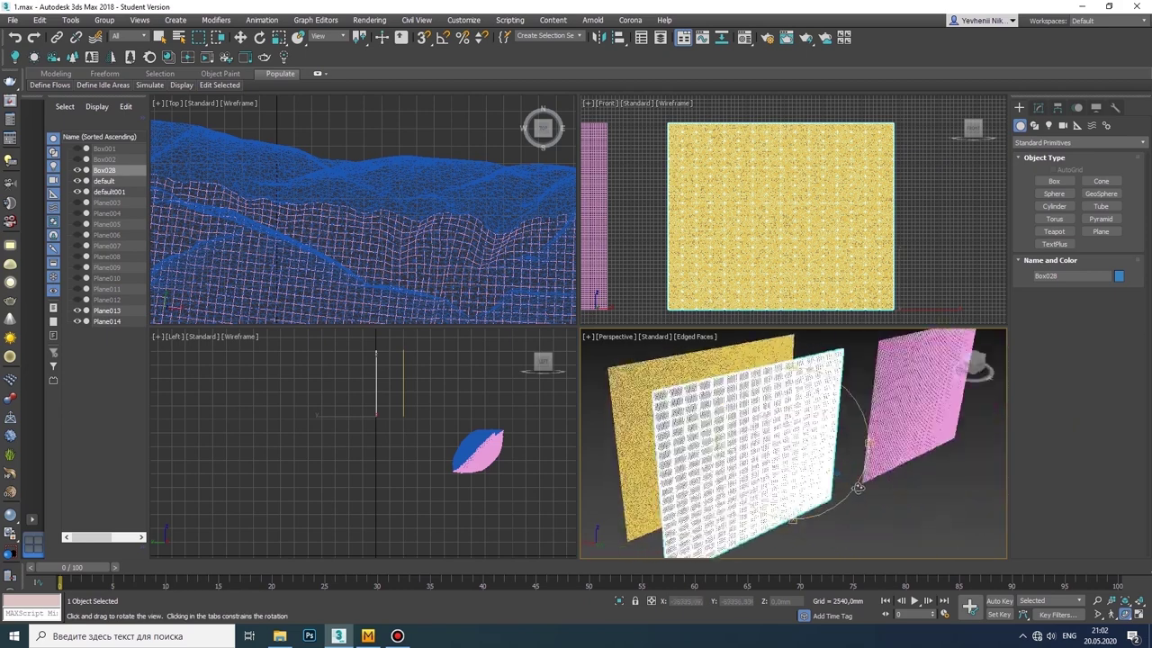
click(378, 432)
click(1142, 613)
scroll(698, 270, up, 4)
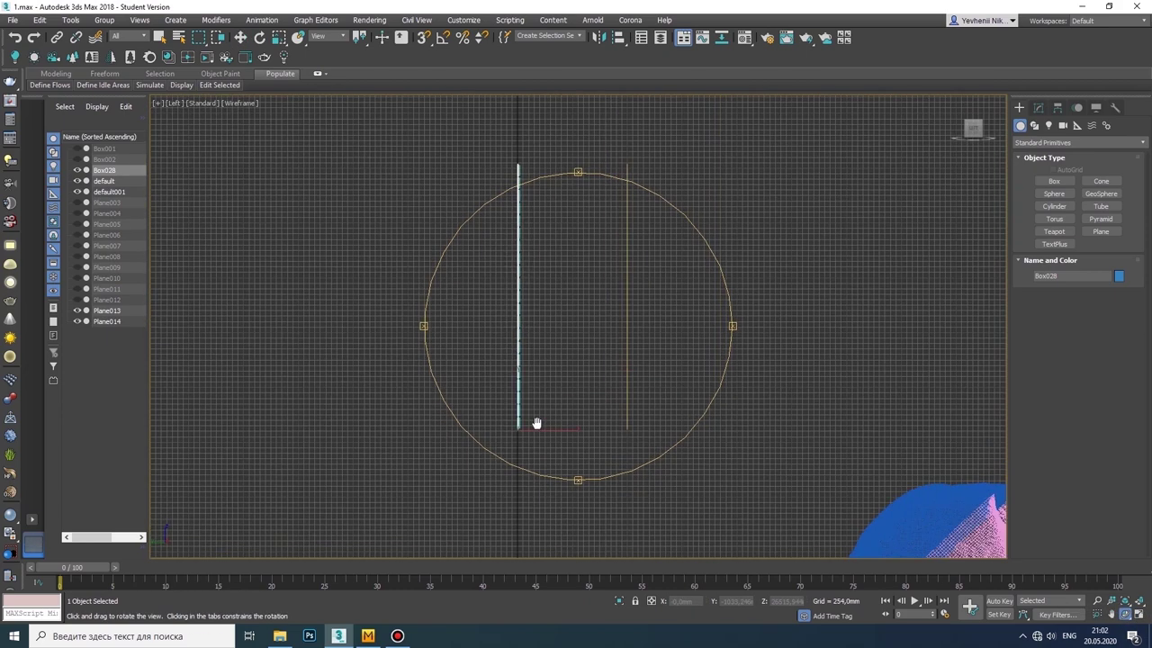
key(w)
shift+drag(641, 446, 657, 442)
click(581, 368)
Step: Nudge Box029 slightly left and add a Skin Wrap modifier to it
scroll(616, 483, up, 3)
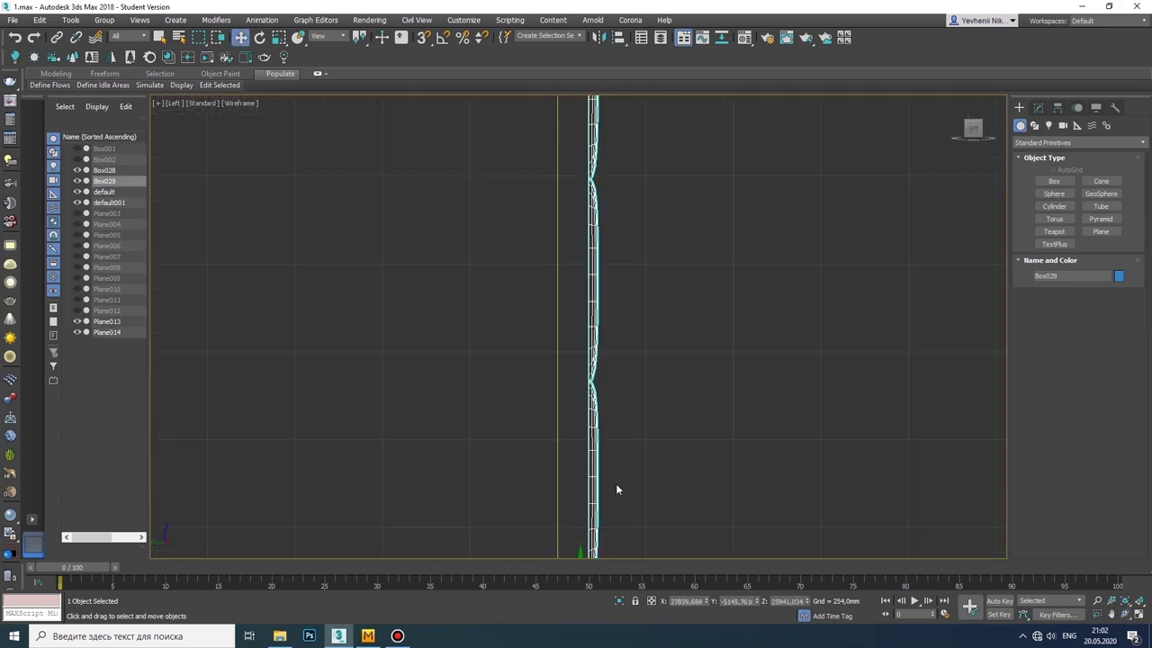
middle_drag(615, 483, 467, 484)
drag(467, 484, 463, 482)
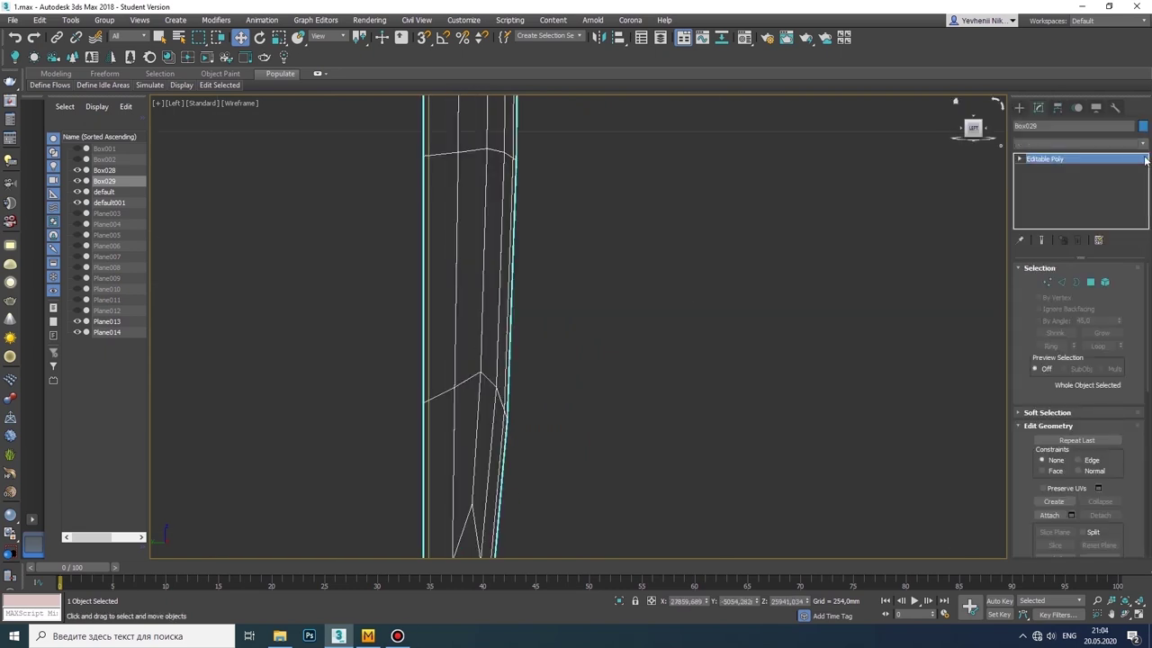
click(1143, 144)
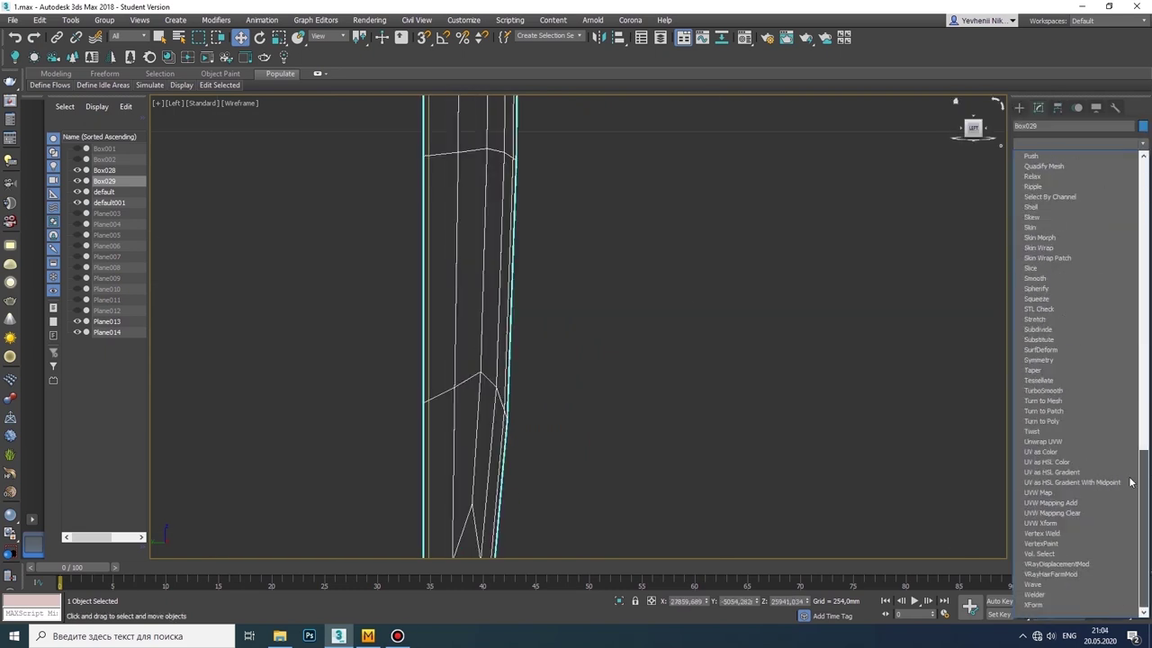
click(1053, 248)
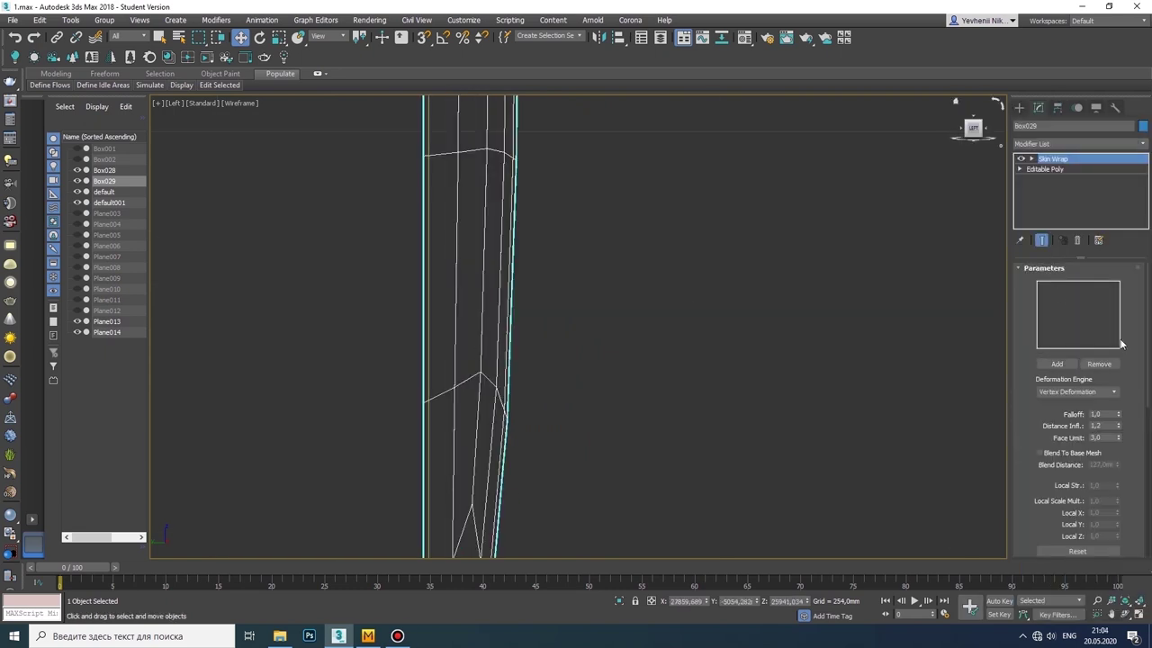
Step: Select the four pillow objects and isolate them
scroll(1125, 345, down, 2)
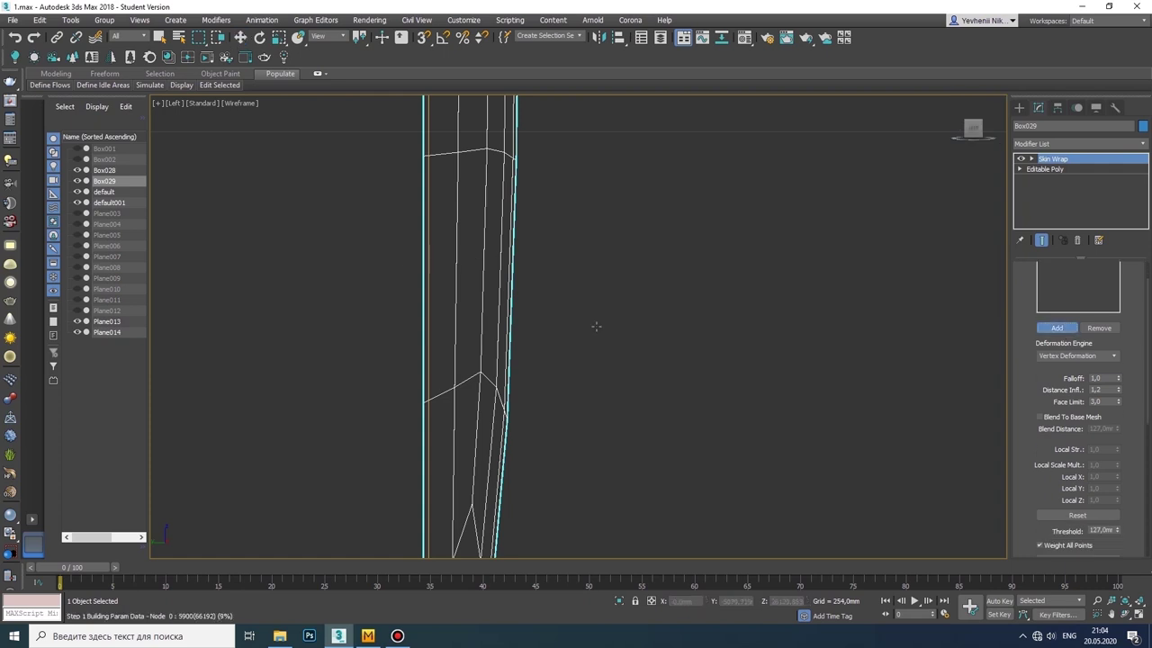
click(1019, 106)
scroll(803, 258, down, 3)
click(796, 324)
scroll(750, 358, down, 5)
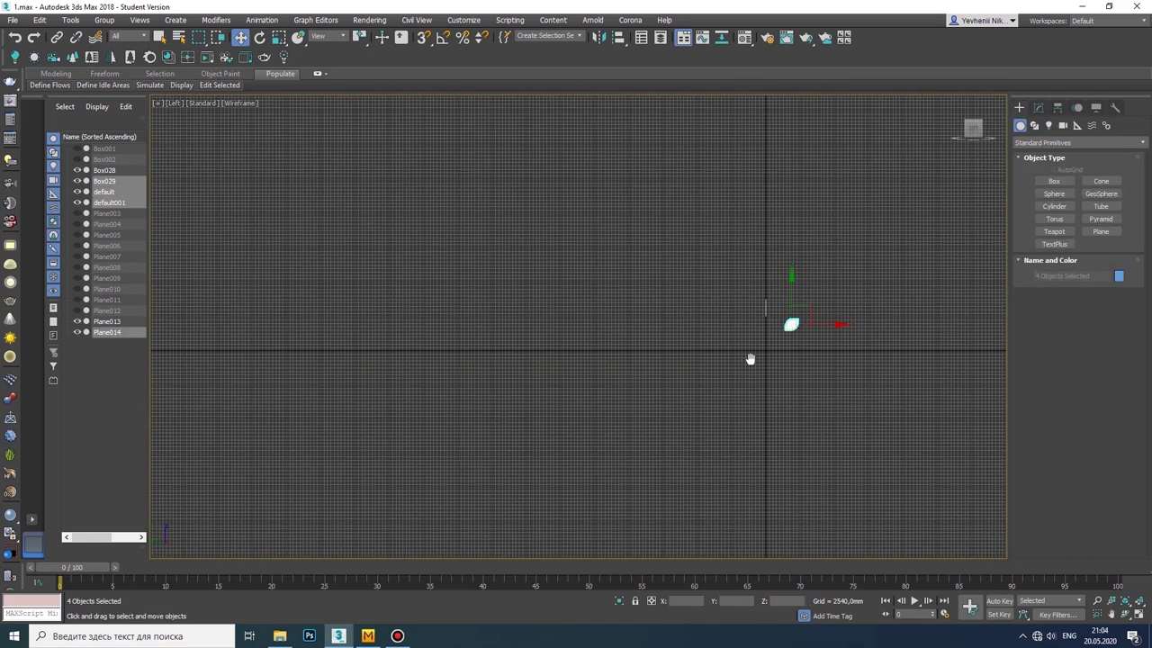
scroll(663, 396, up, 6)
scroll(570, 385, down, 5)
click(1137, 614)
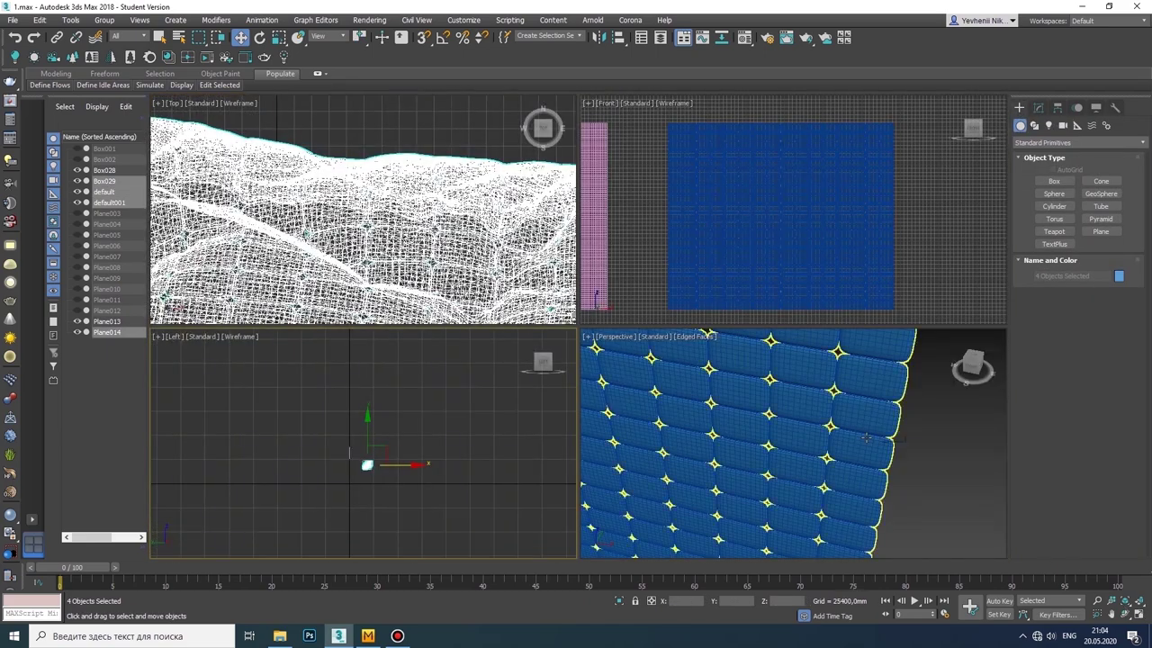
click(866, 437)
key(ctrl+z)
right_click(364, 423)
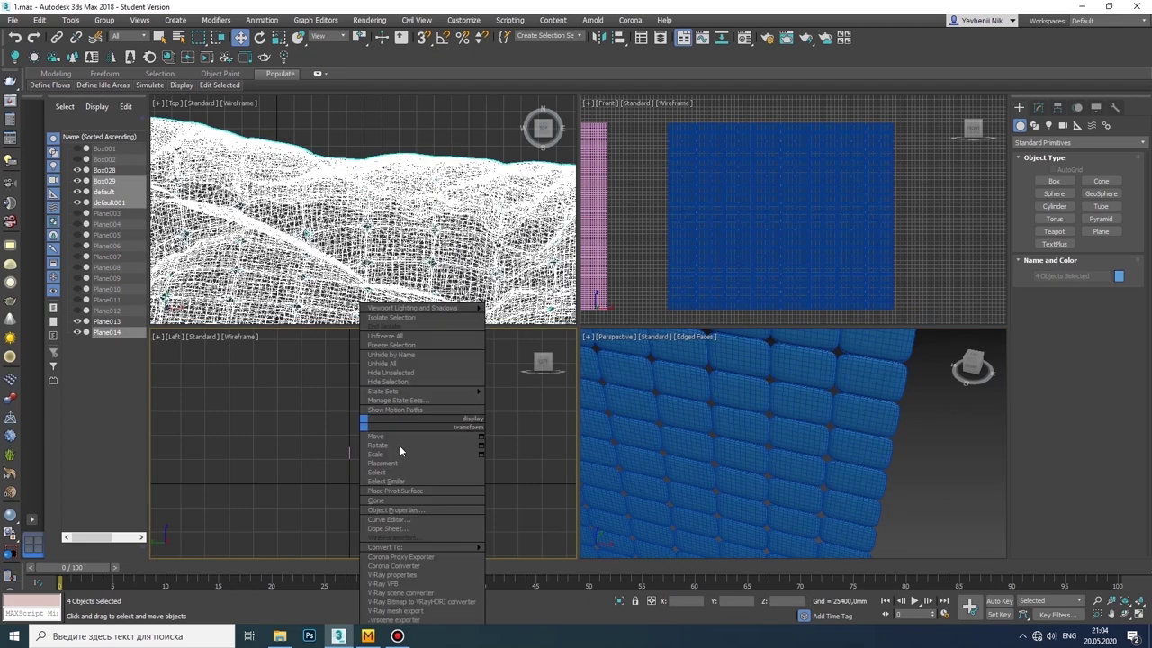
click(528, 556)
Step: Delete the leftover default cloth object and inspect the quilted pillow tops in the Perspective view
scroll(884, 429, up, 5)
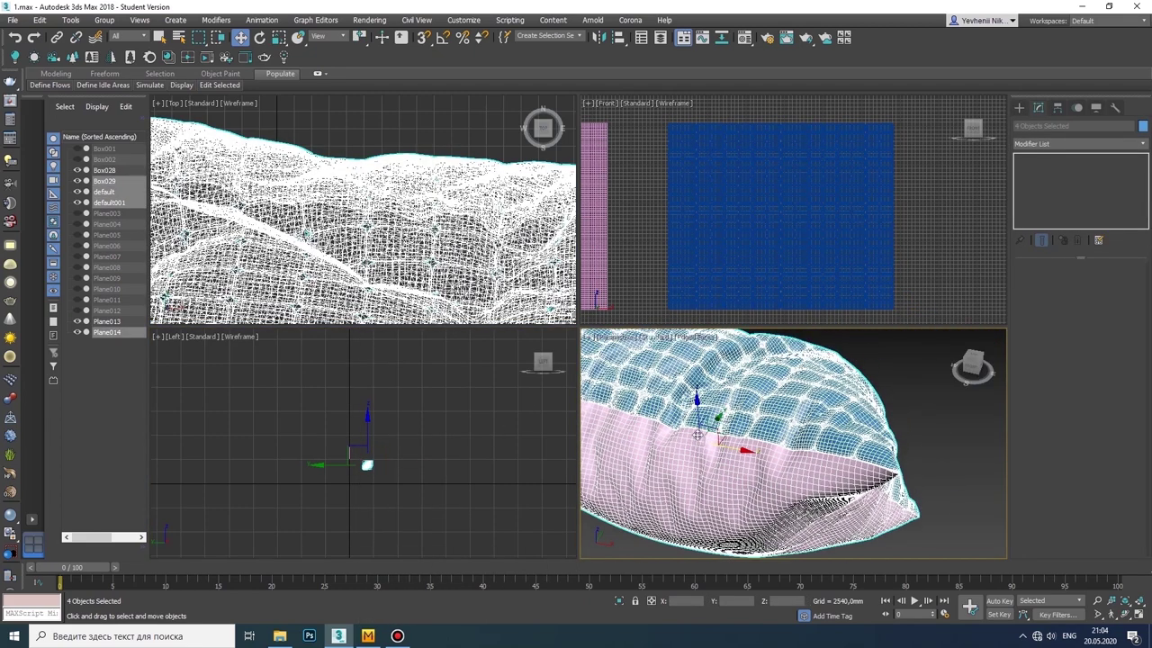
scroll(884, 429, down, 3)
click(855, 441)
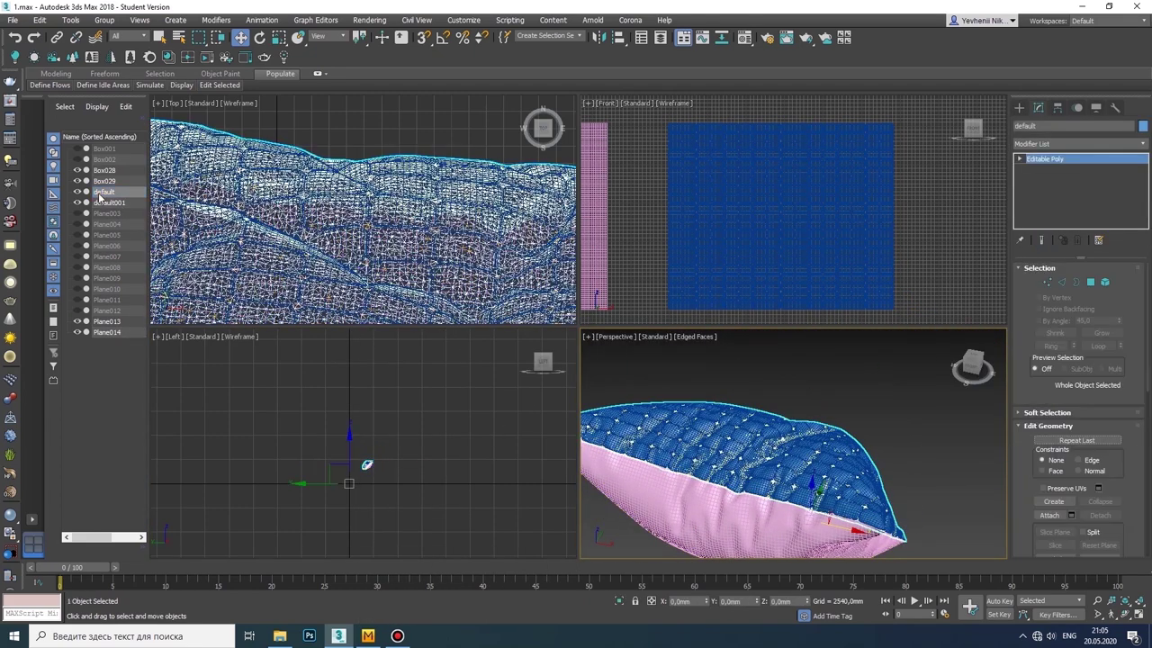
key(Delete)
key(alt+w)
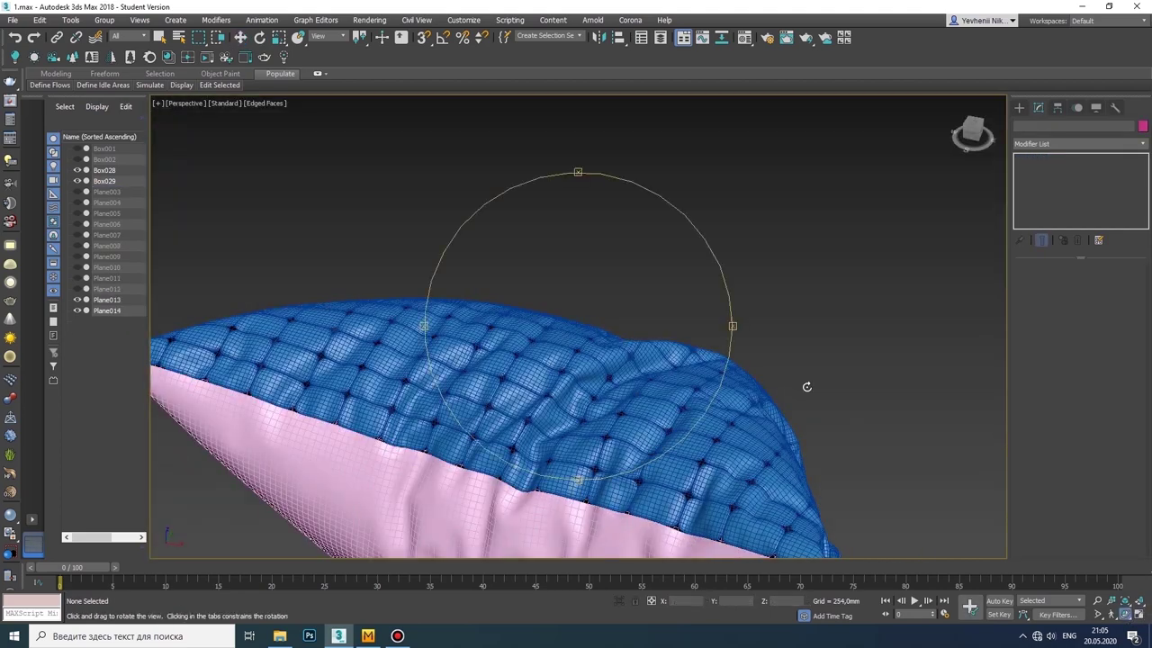
alt+middle_drag(504, 297, 531, 341)
scroll(568, 378, up, 5)
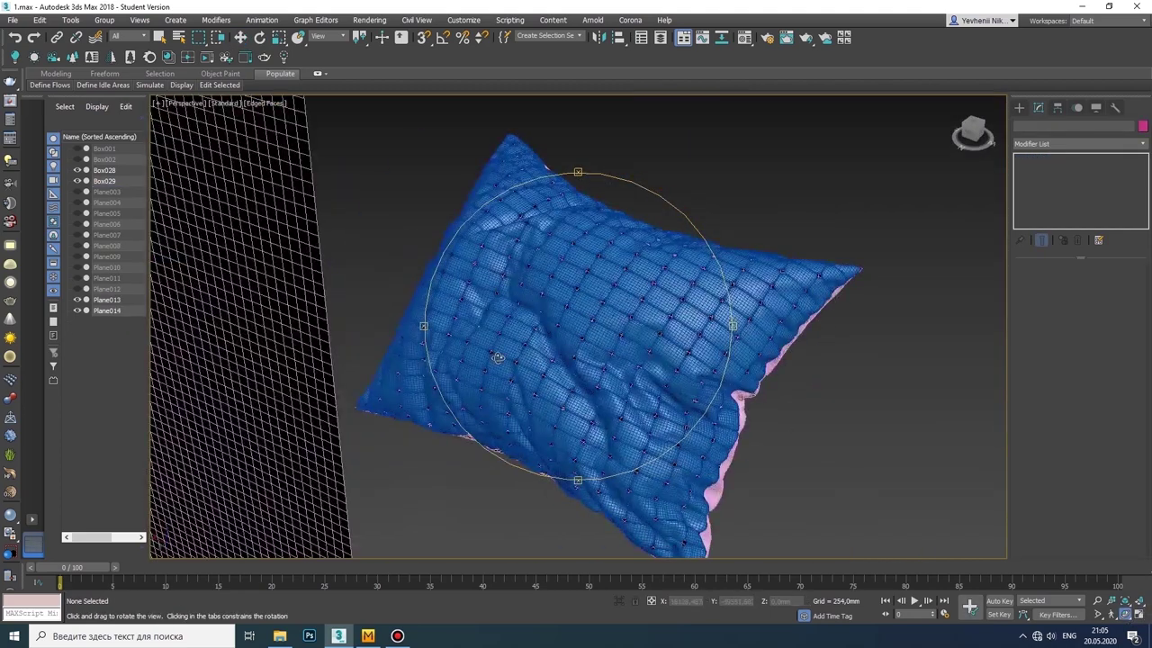
mouse_move(568, 378)
alt+middle_down()
mouse_move(633, 330)
mouse_move(467, 382)
alt+middle_up()
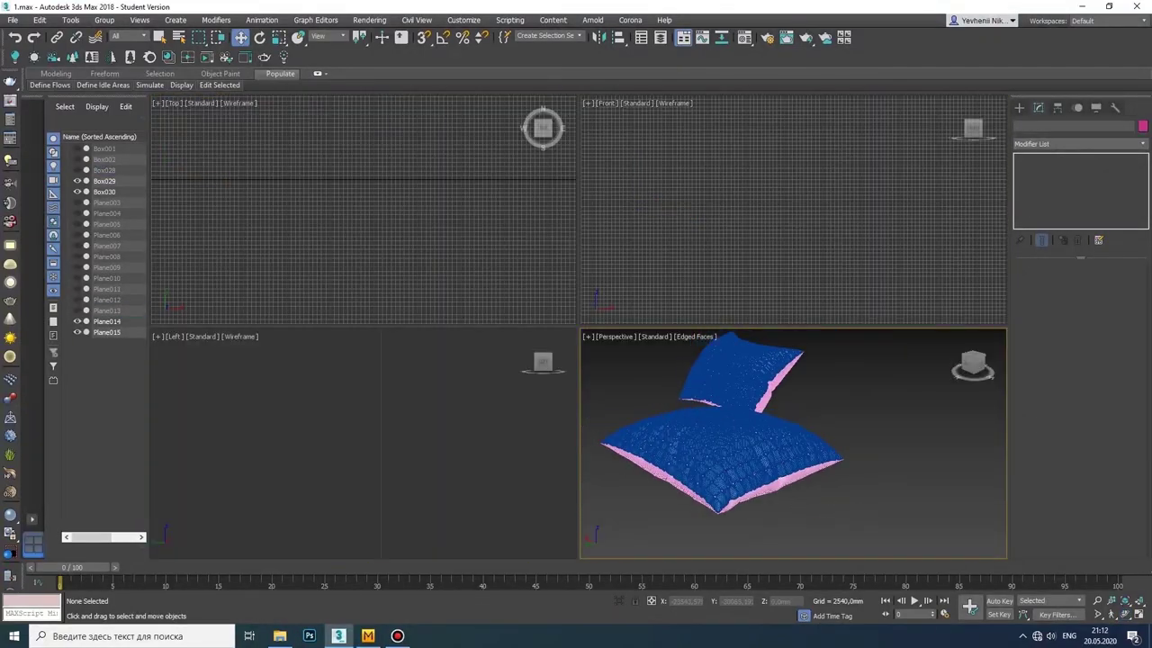
Step: Turn off Edged Faces and unhide the yellow bed sheet, duvet and back pillows
click(1137, 616)
drag(576, 396, 690, 389)
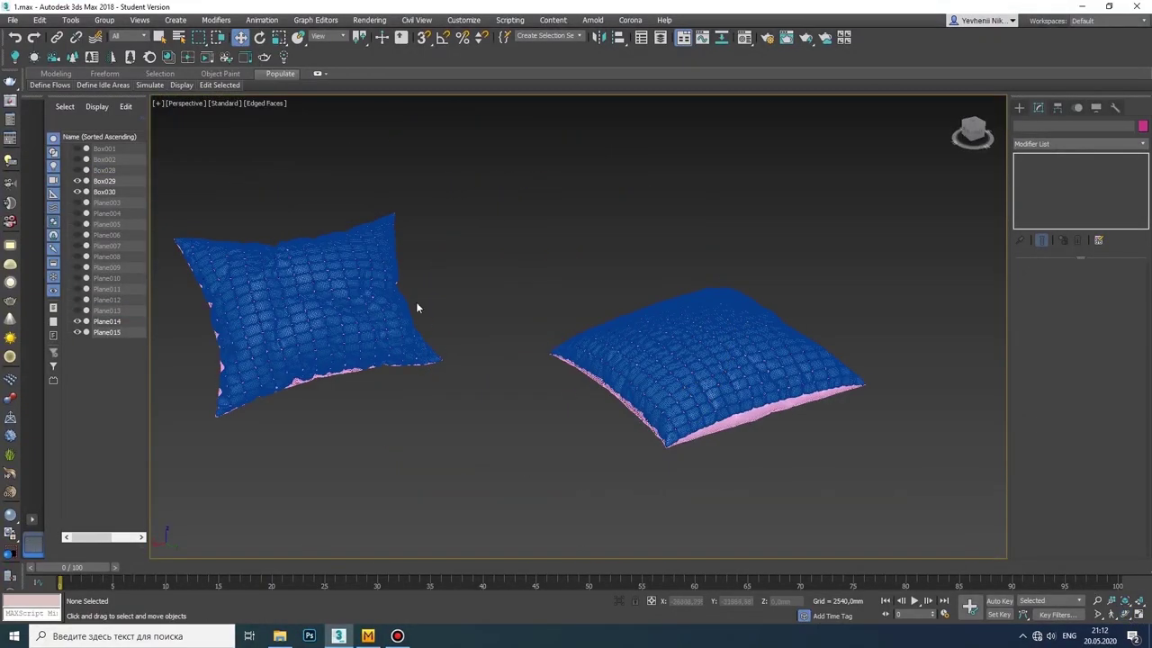
click(268, 103)
click(277, 224)
alt+middle_drag(277, 223, 258, 153)
click(81, 205)
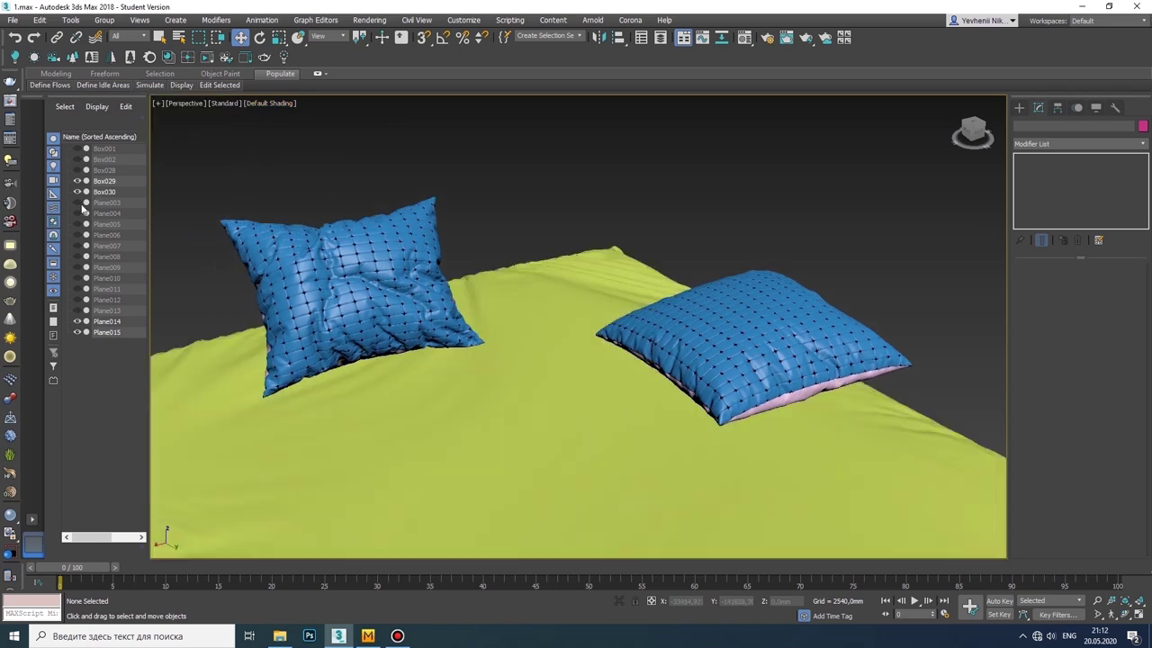
drag(81, 209, 77, 311)
Step: Select and hide the five black backdrop planes, then view the whole bed from the front
scroll(234, 378, down, 5)
click(468, 270)
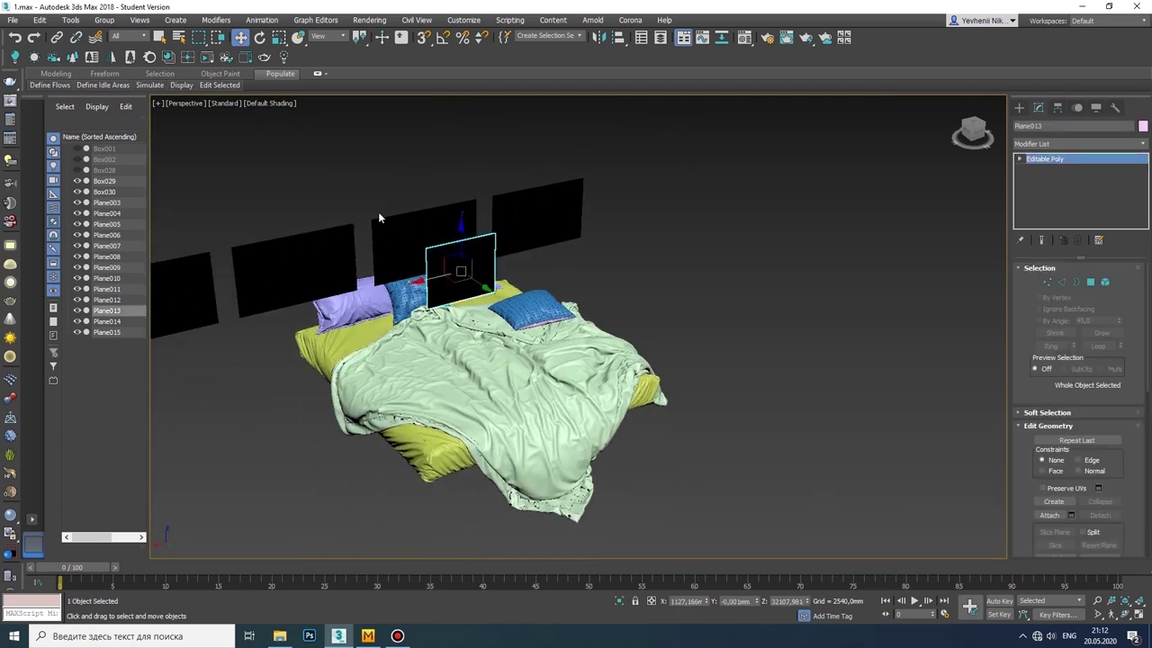
ctrl+drag(241, 270, 241, 270)
ctrl+drag(437, 170, 512, 195)
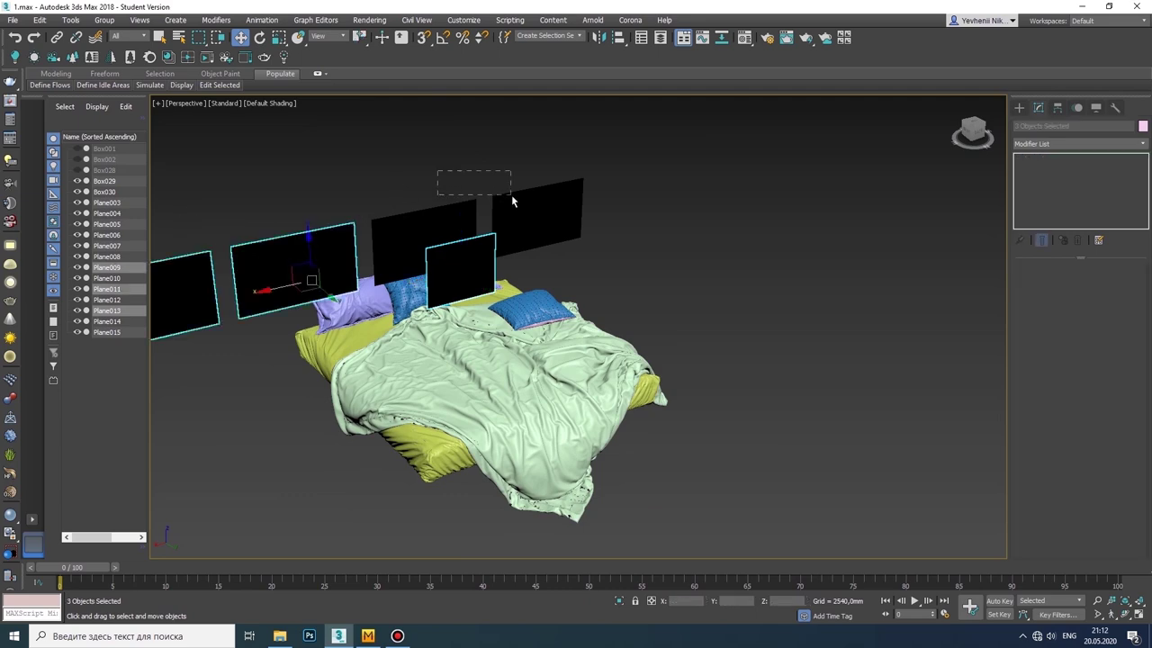
click(76, 224)
mouse_move(298, 258)
middle_down()
mouse_move(334, 239)
mouse_move(710, 399)
middle_up()
drag(638, 363, 572, 381)
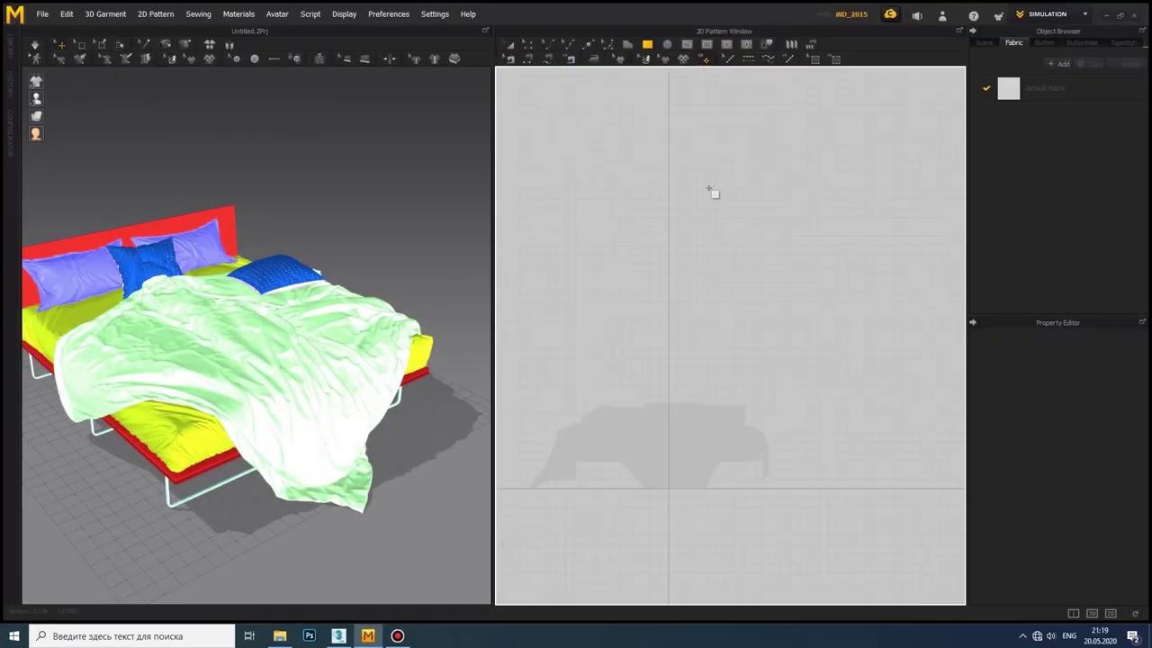
Step: Draw a tall rectangular fabric panel, tilt it above the duvet and simulate the drape
drag(776, 347, 772, 344)
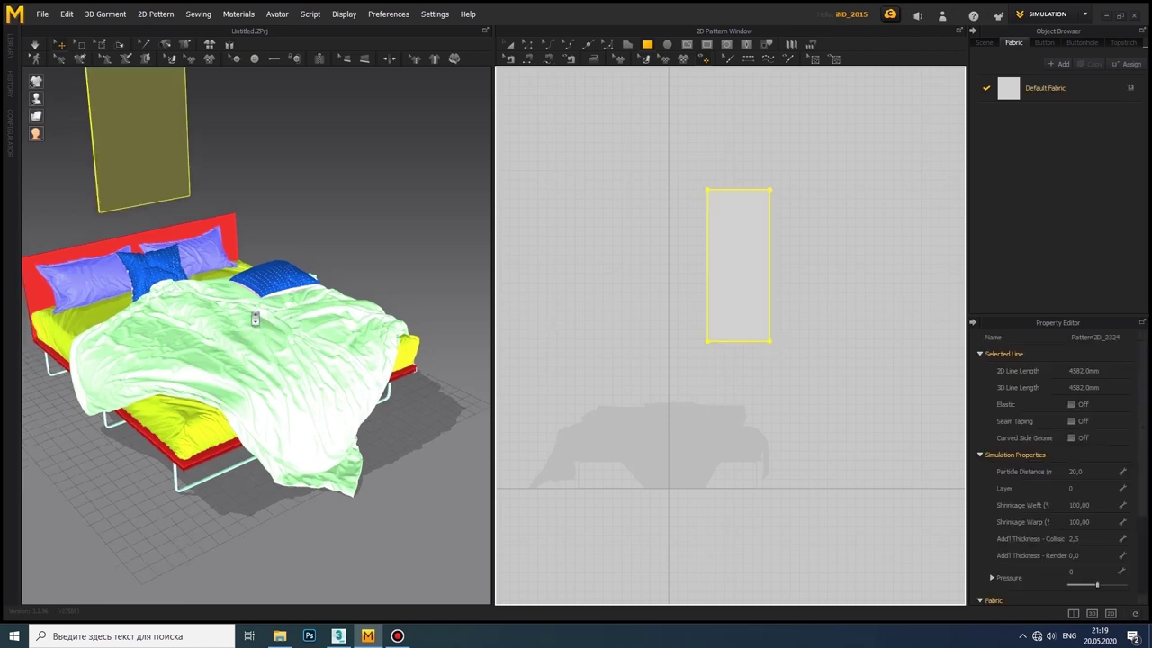
scroll(207, 218, down, 3)
click(207, 217)
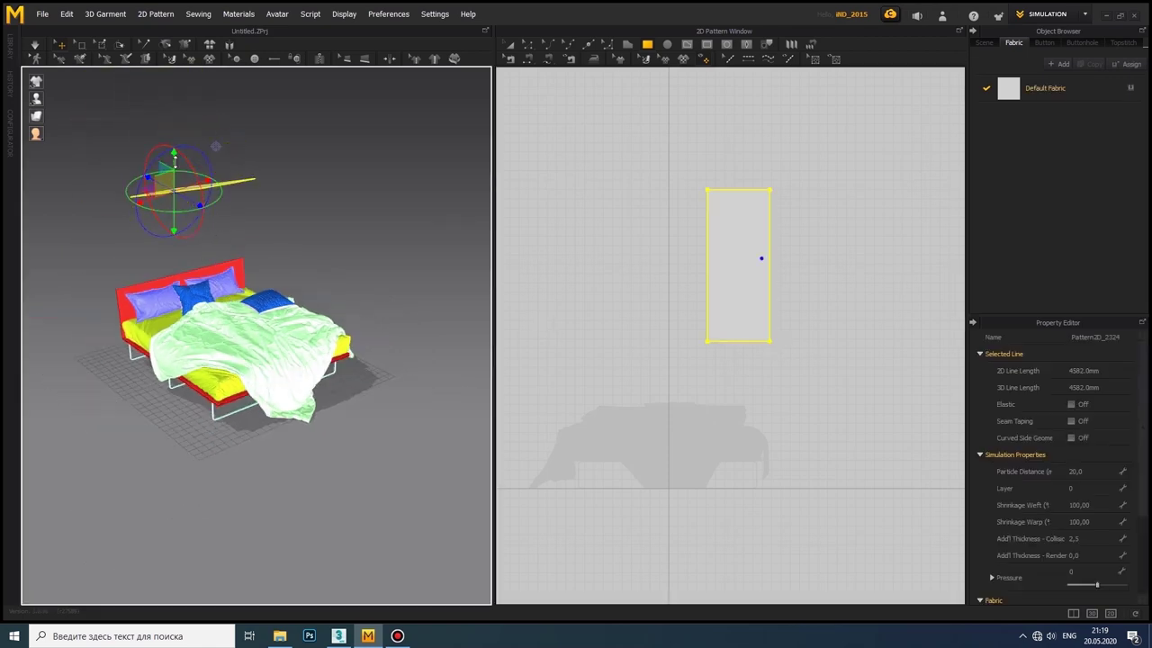
mouse_move(225, 342)
right_down()
mouse_move(243, 324)
mouse_move(282, 334)
mouse_move(225, 365)
right_up()
scroll(243, 324, up, 3)
drag(211, 378, 218, 356)
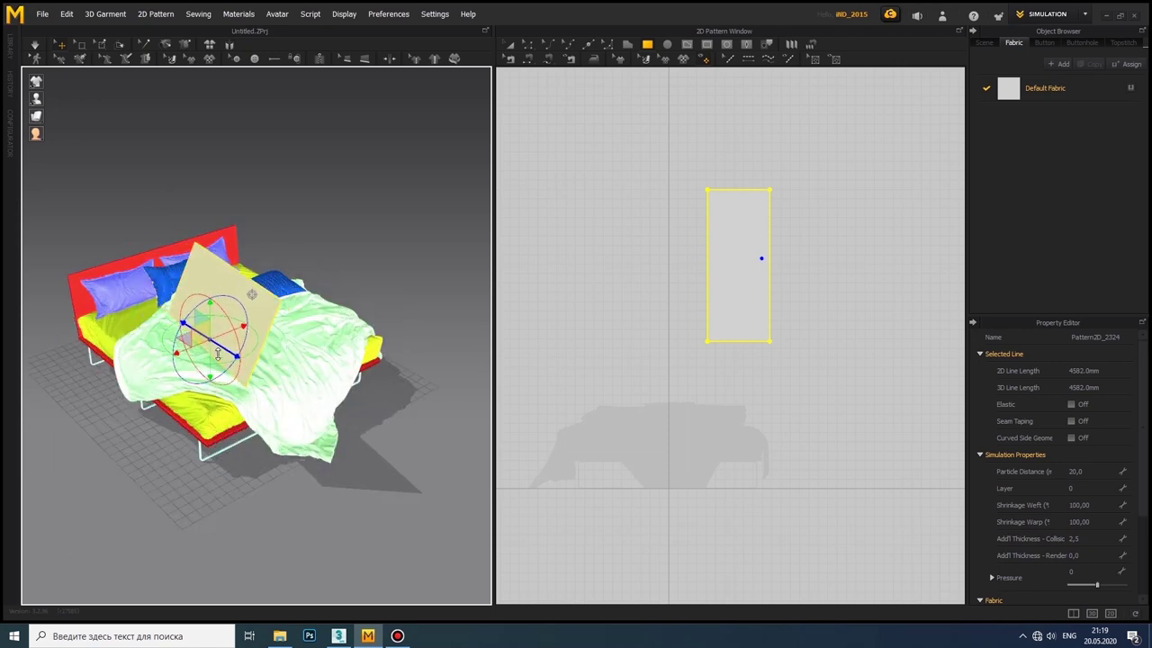
click(183, 375)
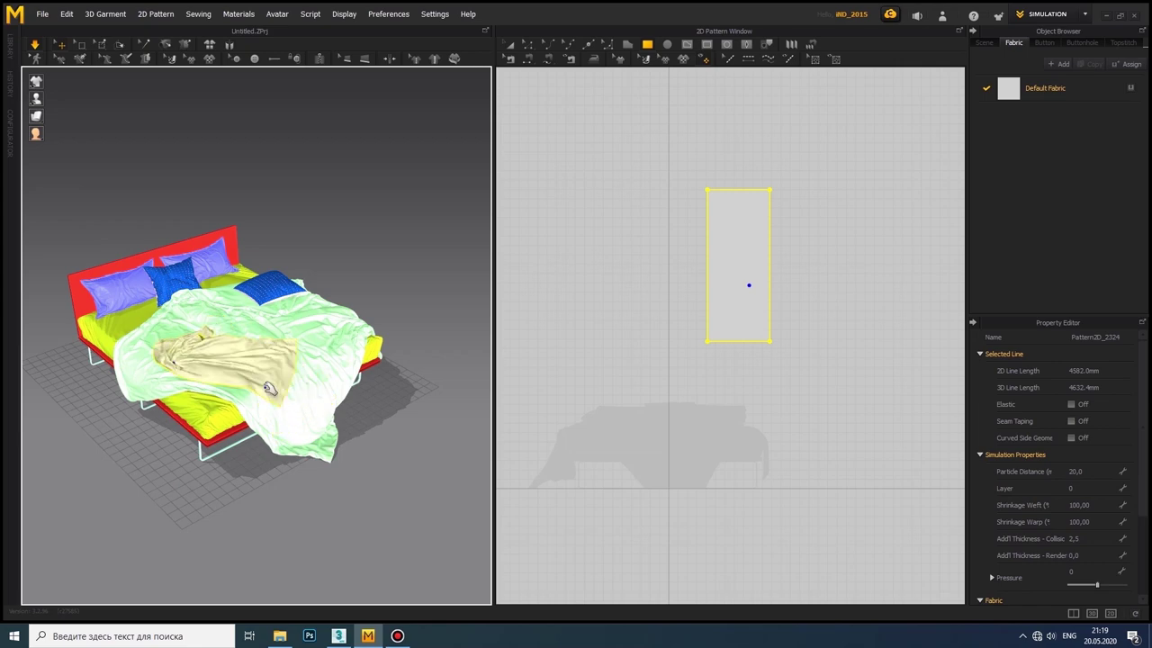
key(space)
Step: Apply the 0_Default fabric preset to the throw's Default Fabric
click(1080, 88)
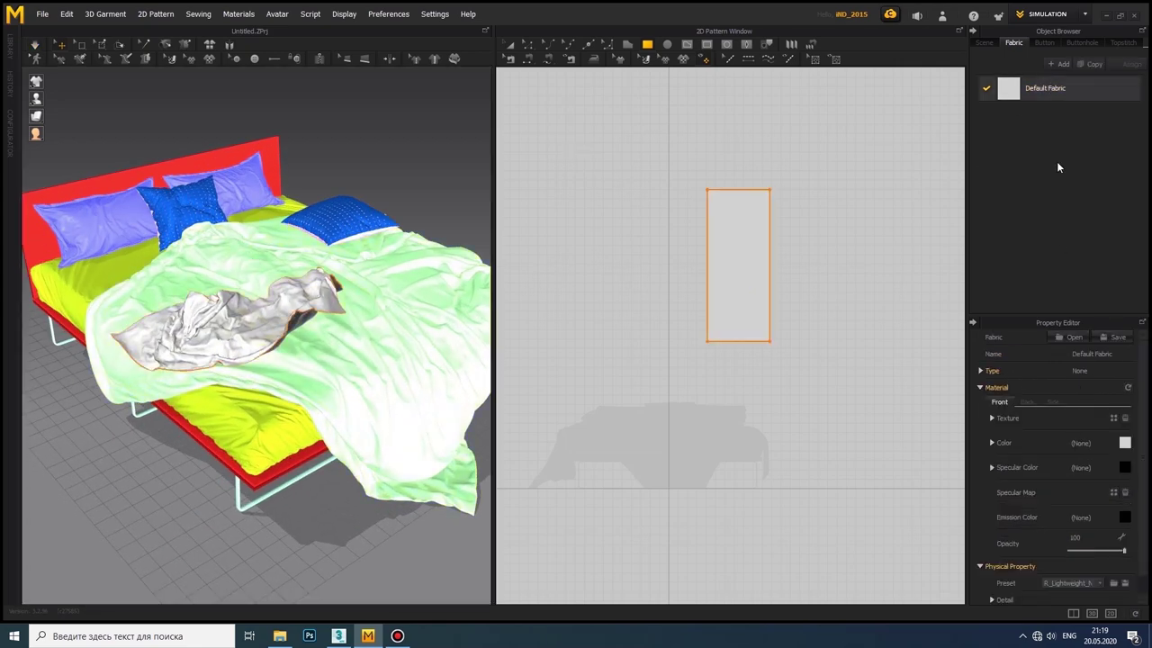
click(1071, 582)
click(1071, 402)
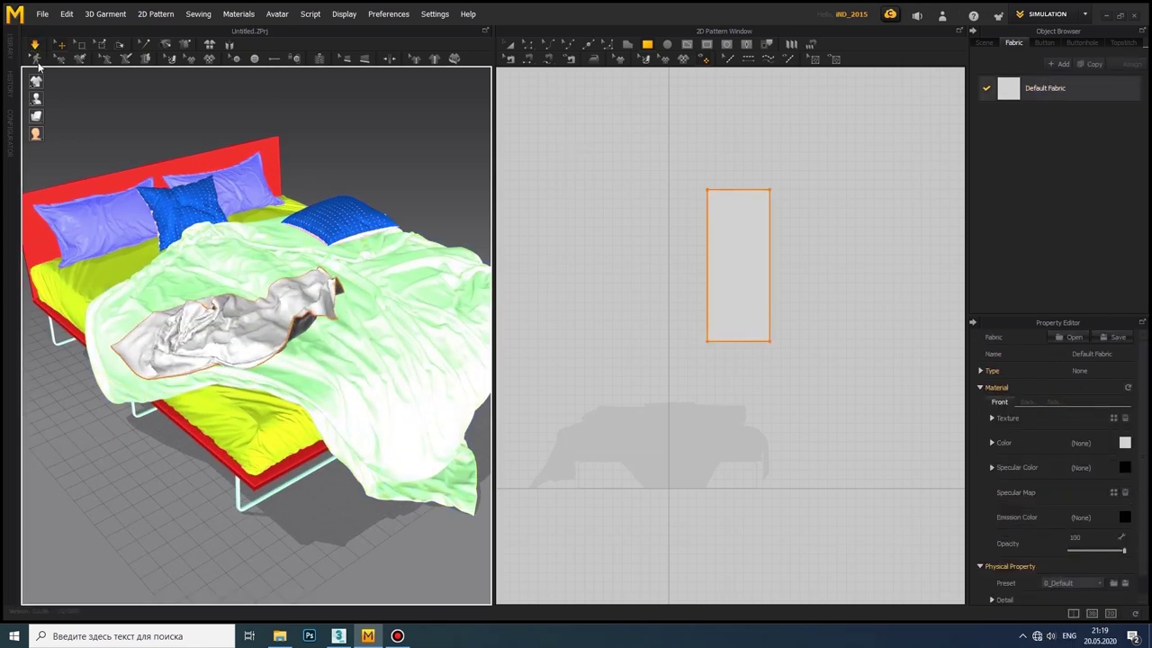
mouse_move(309, 327)
right_down()
mouse_move(270, 273)
mouse_move(333, 351)
mouse_move(400, 279)
right_up()
Step: Select the throw's pattern and check its drape from several angles around the bed
click(270, 273)
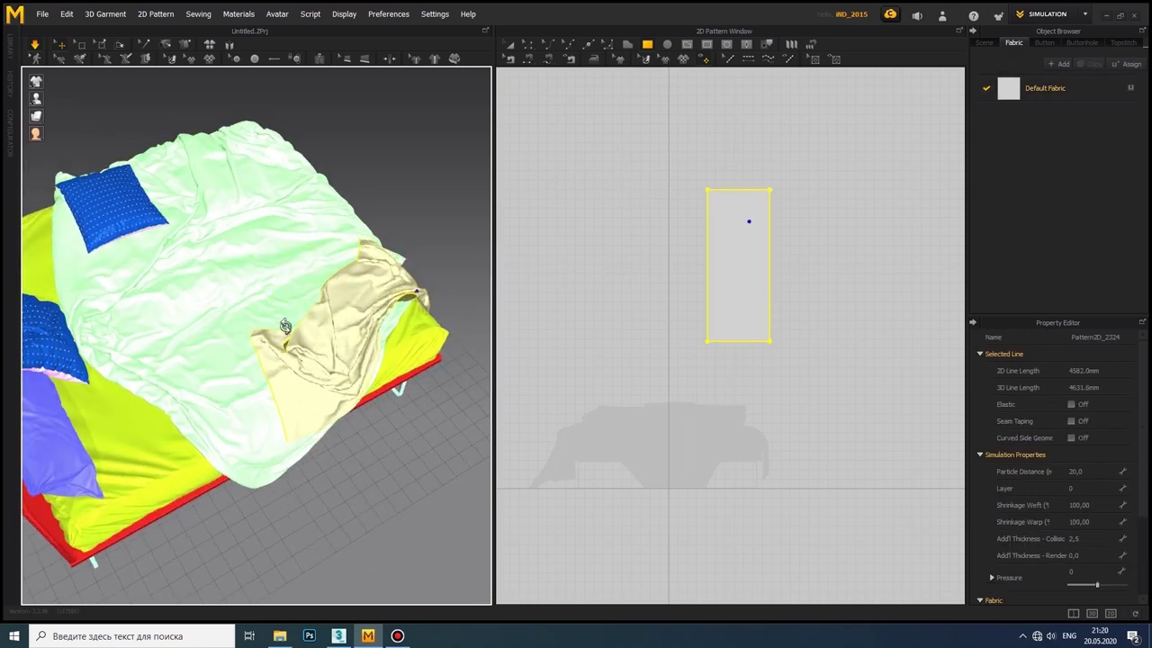
mouse_move(285, 326)
right_down()
mouse_move(335, 351)
mouse_move(188, 305)
right_up()
mouse_move(290, 316)
right_down()
mouse_move(267, 265)
mouse_move(193, 262)
right_up()
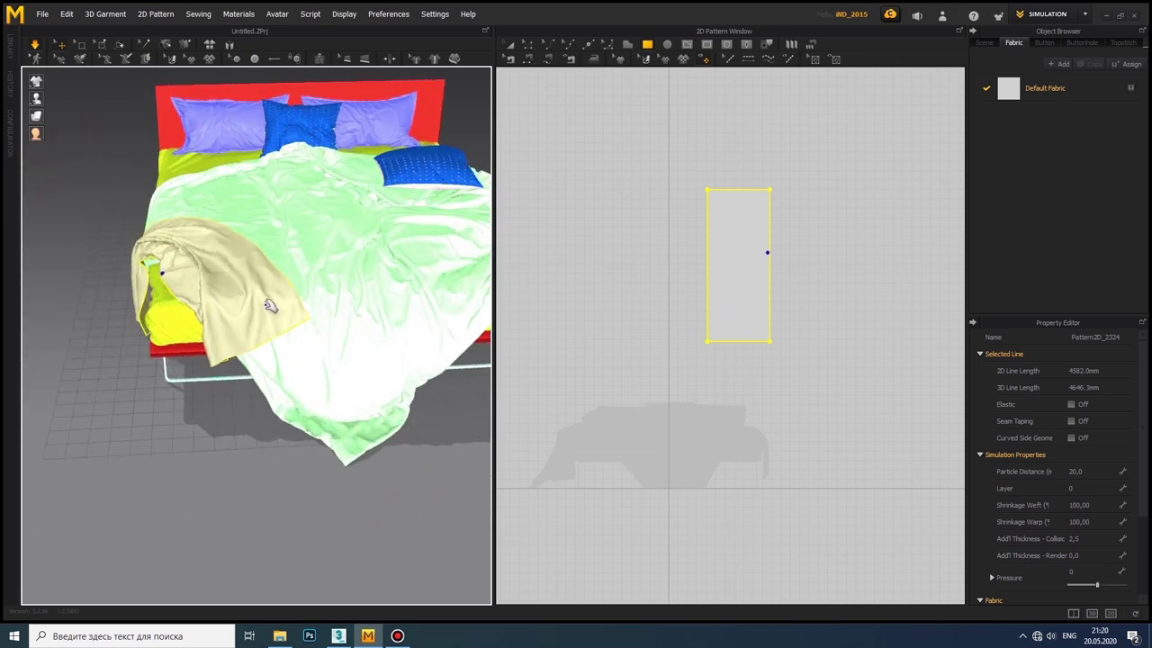
right_drag(244, 256, 282, 329)
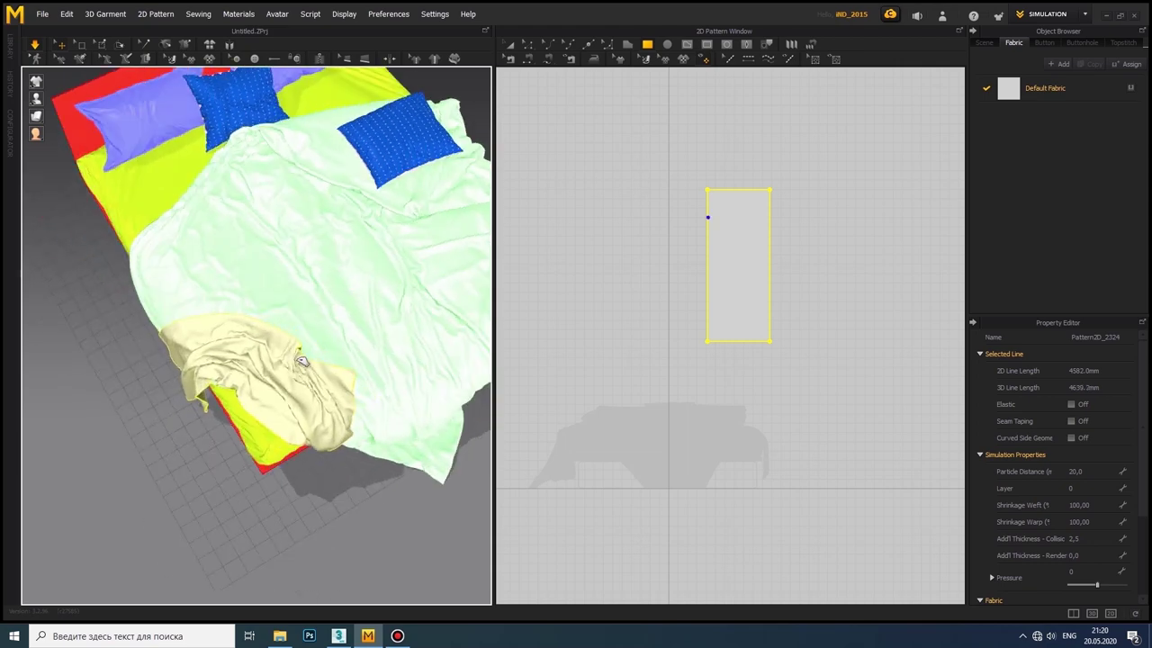
mouse_move(299, 358)
right_down()
mouse_move(266, 270)
mouse_move(249, 291)
mouse_move(403, 357)
right_up()
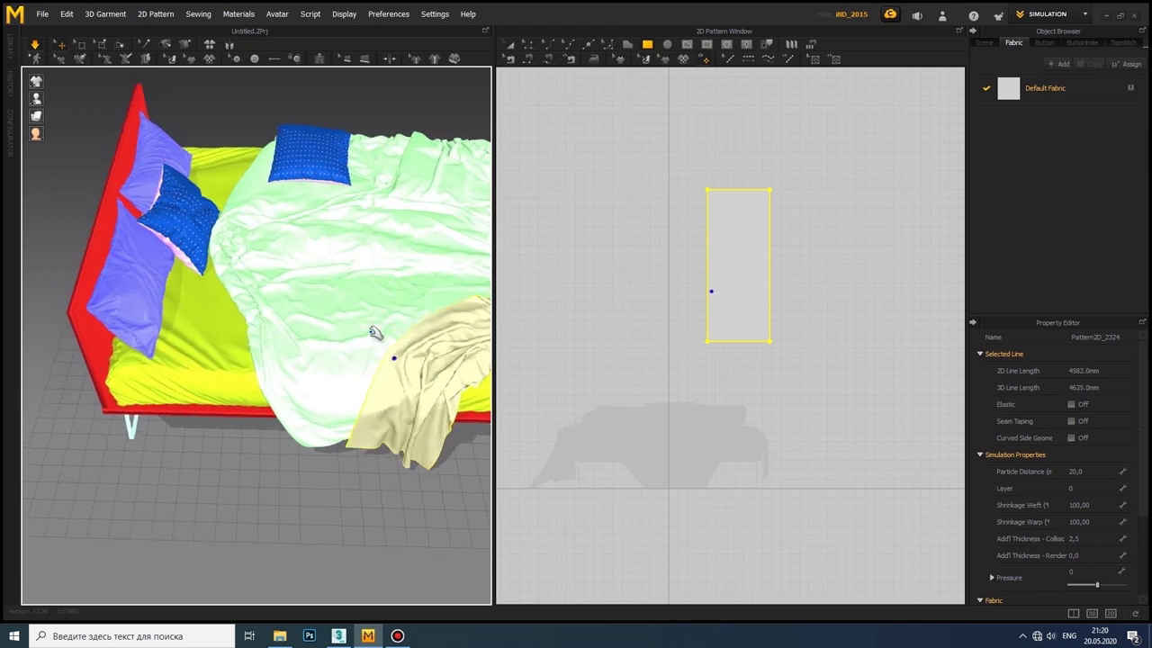
click(509, 45)
Step: Widen the cloth pattern and lift the cream cloth above the foot of the bed
drag(669, 267, 651, 275)
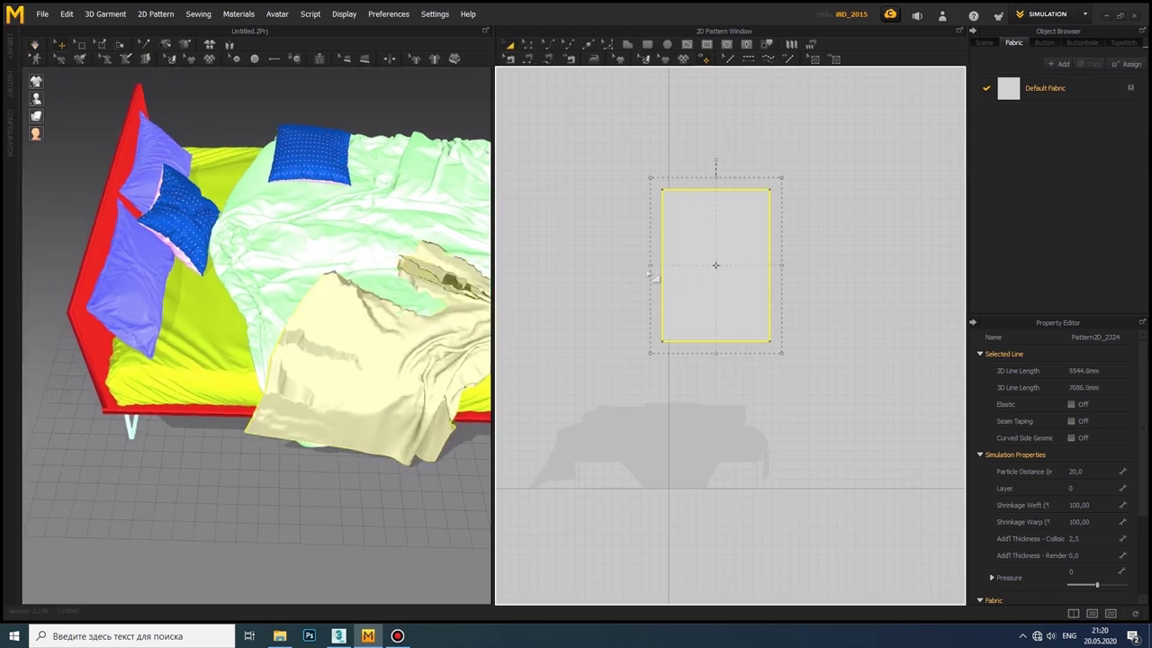
right_drag(294, 285, 203, 286)
drag(200, 259, 202, 244)
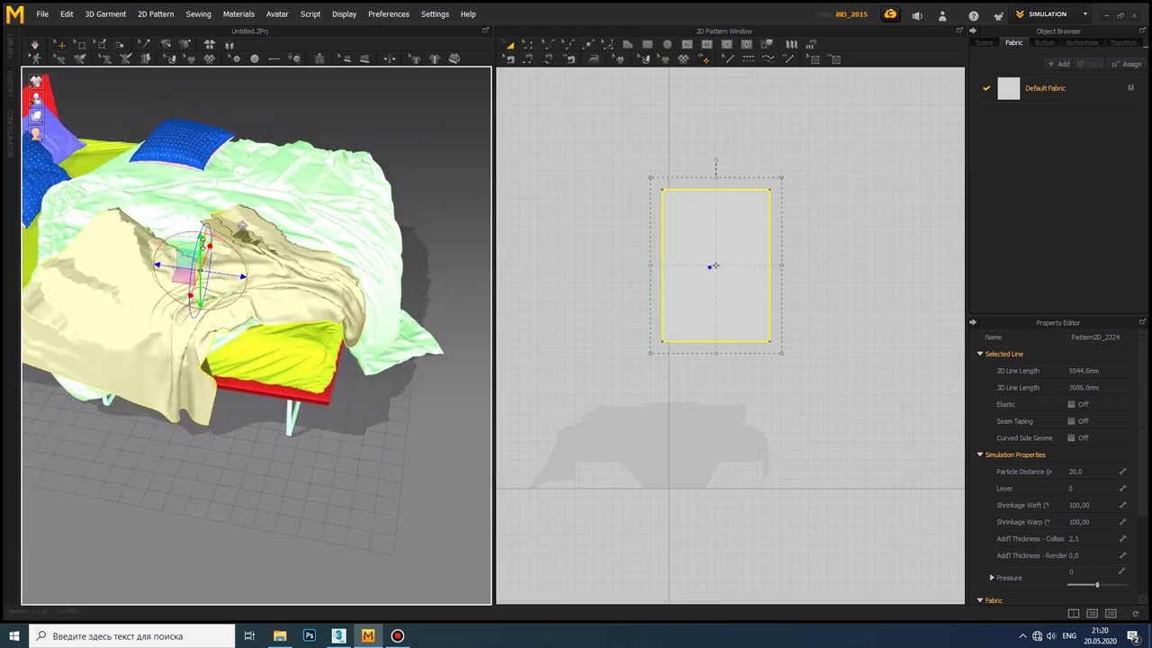
Step: Re-simulate the cloth so it drapes over the bed's foot, and select its particle distance value
key(space)
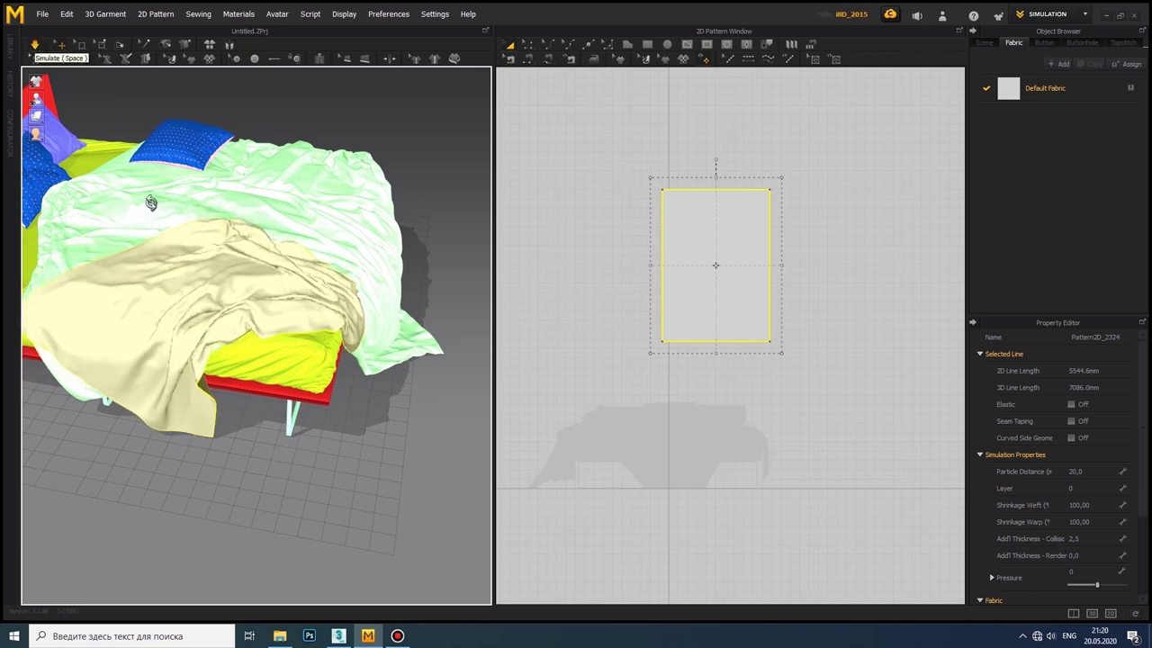
right_drag(150, 198, 226, 206)
scroll(133, 165, down, 3)
mouse_move(133, 165)
right_down()
mouse_move(214, 225)
mouse_move(226, 221)
mouse_move(219, 252)
mouse_move(275, 258)
mouse_move(228, 166)
mouse_move(249, 222)
right_up()
click(1091, 470)
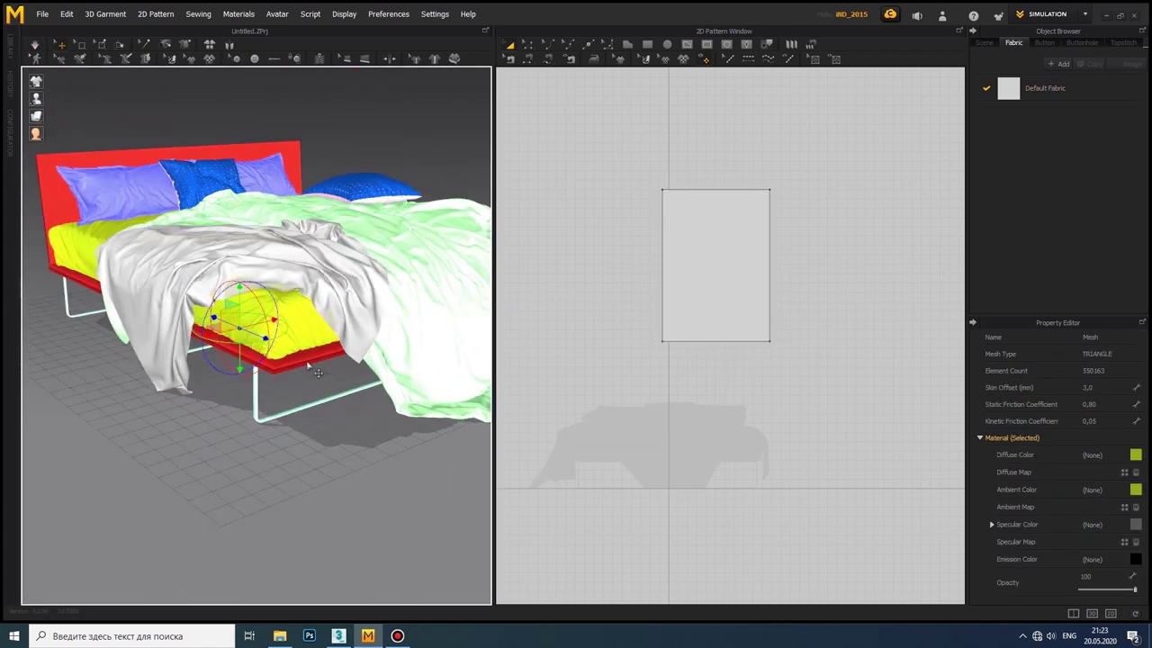
Step: Hide the bed and export the cloth as an OBJ, overwriting 2.obj
key(shift+a)
click(43, 14)
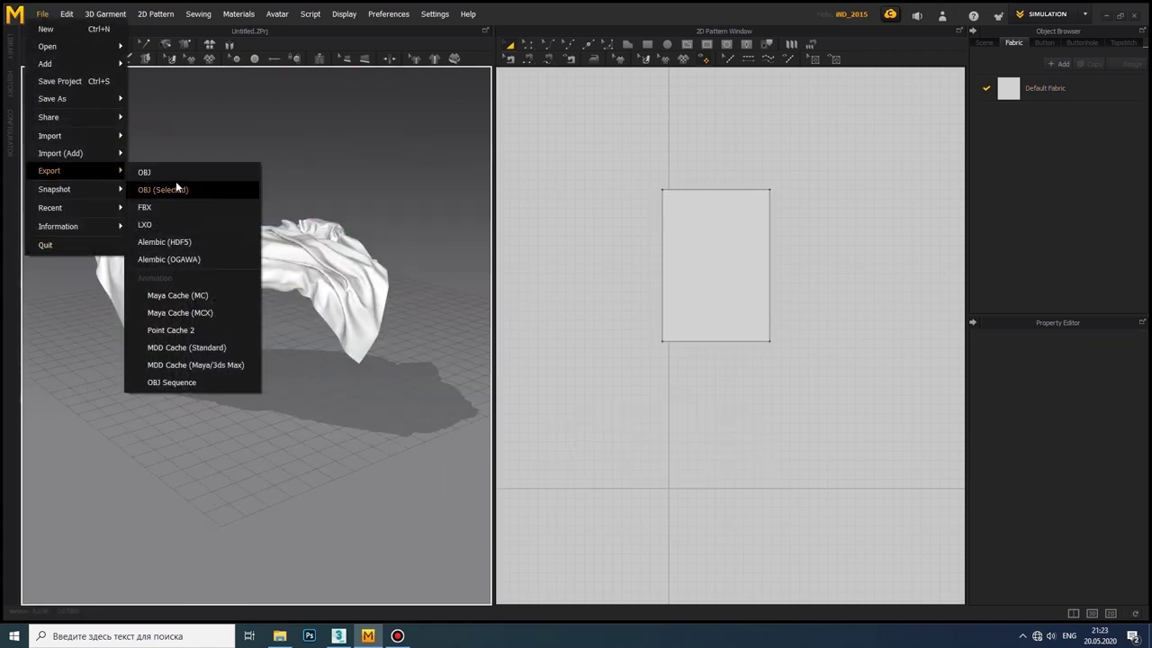
click(176, 186)
click(471, 304)
click(596, 319)
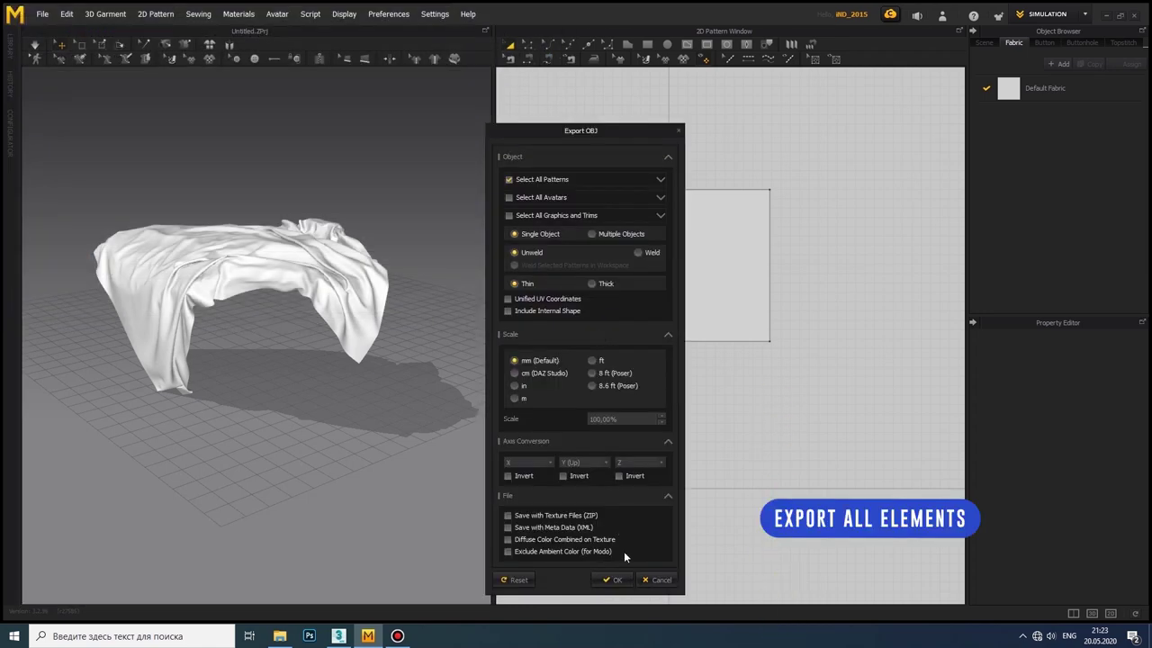
click(630, 579)
Step: Export all elements to 2.obj again, then start a file import in 3ds Max
click(43, 14)
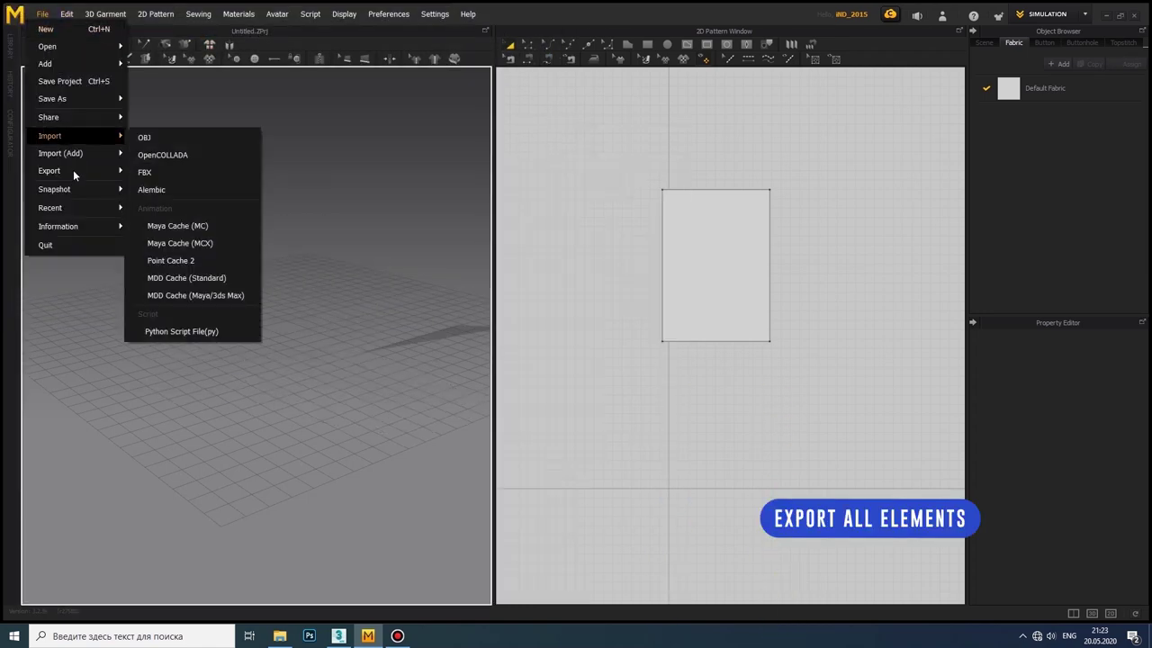
click(155, 171)
click(470, 303)
click(605, 318)
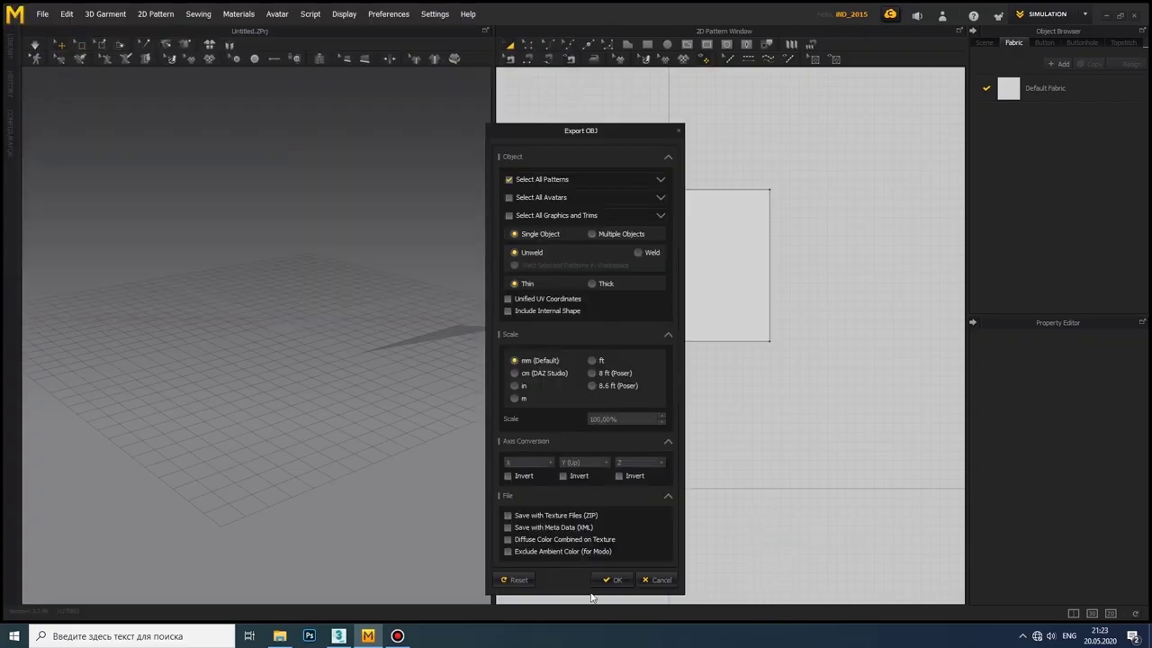
click(630, 579)
click(13, 19)
click(154, 192)
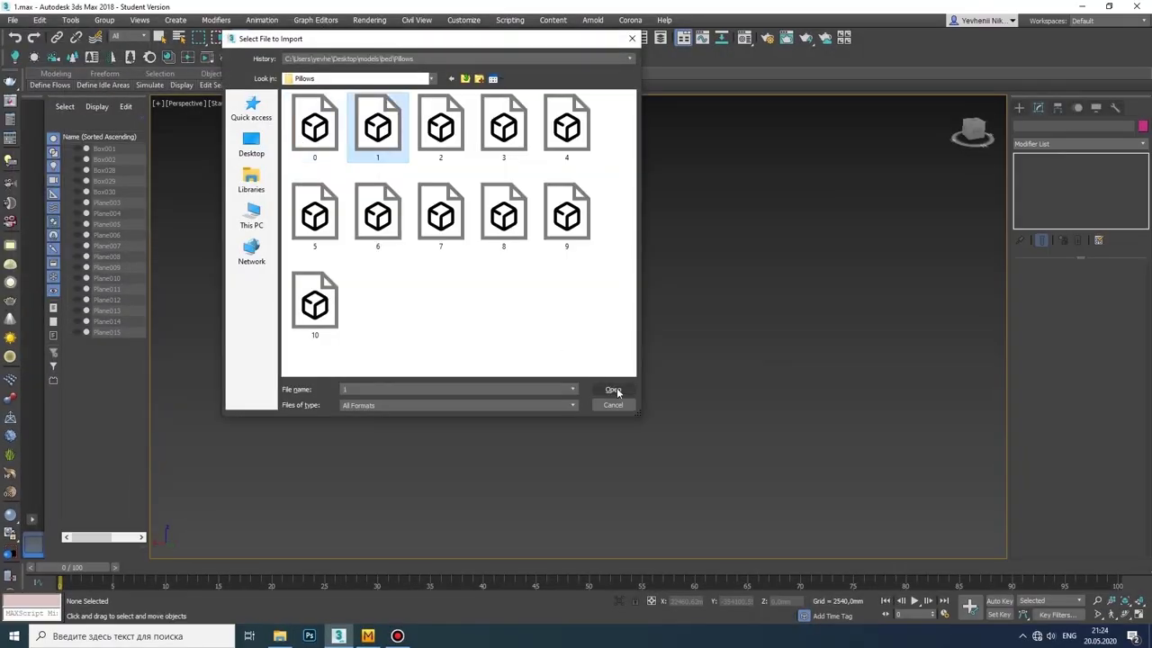
Step: Import the exported cloth OBJs, keeping the second one named default001
click(613, 390)
click(13, 20)
click(153, 192)
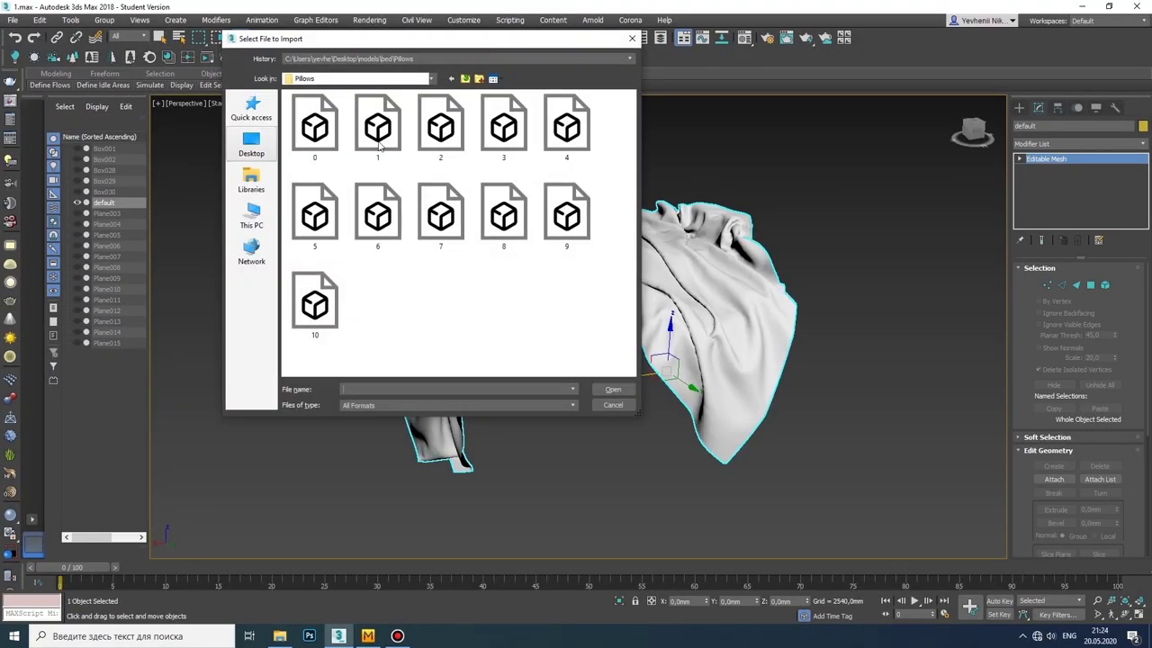
click(617, 392)
key(Return)
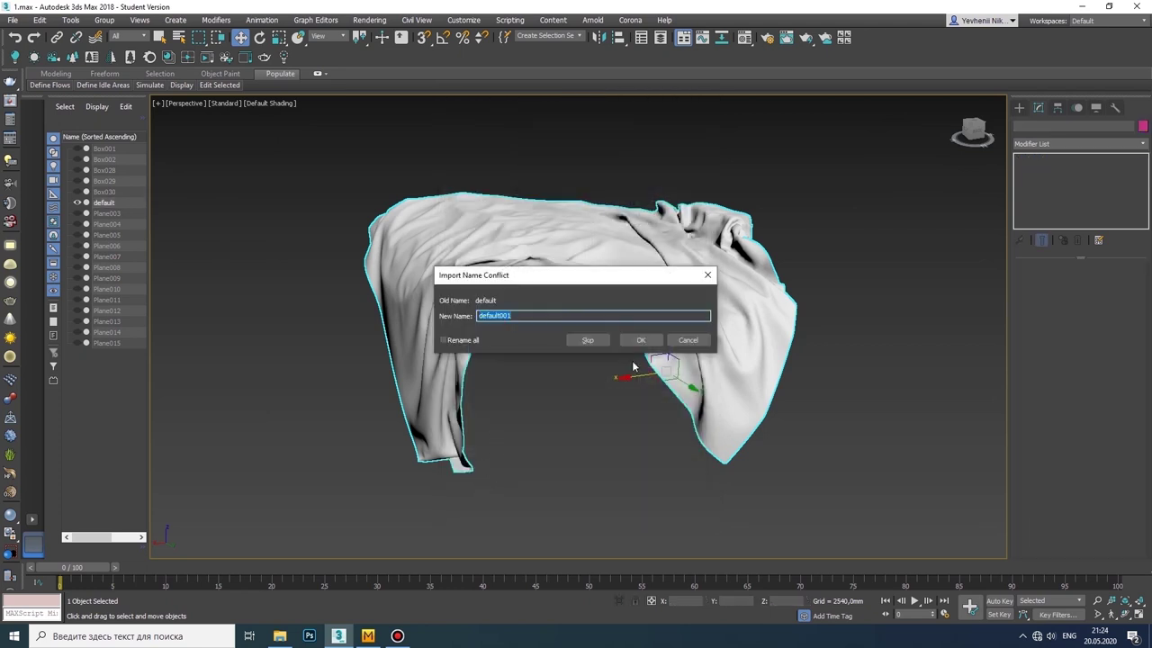
click(639, 338)
key(z)
Step: Give default001 a Morpher with the default cloth as its first target at 25
click(1080, 144)
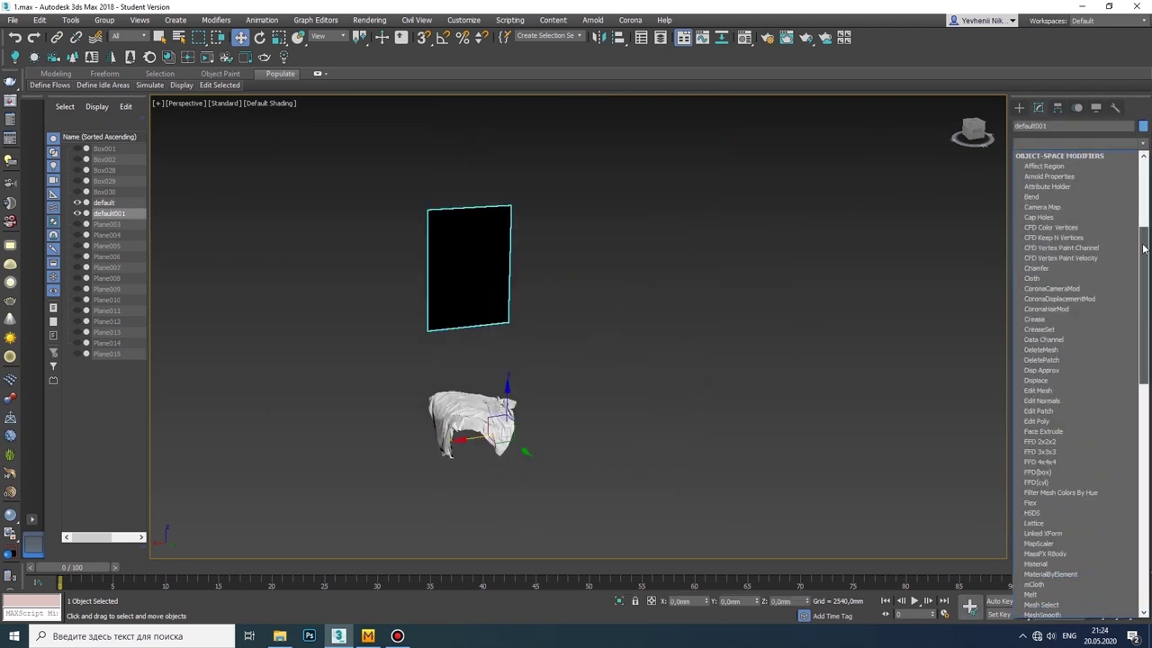
scroll(1145, 327, down, 5)
click(1069, 391)
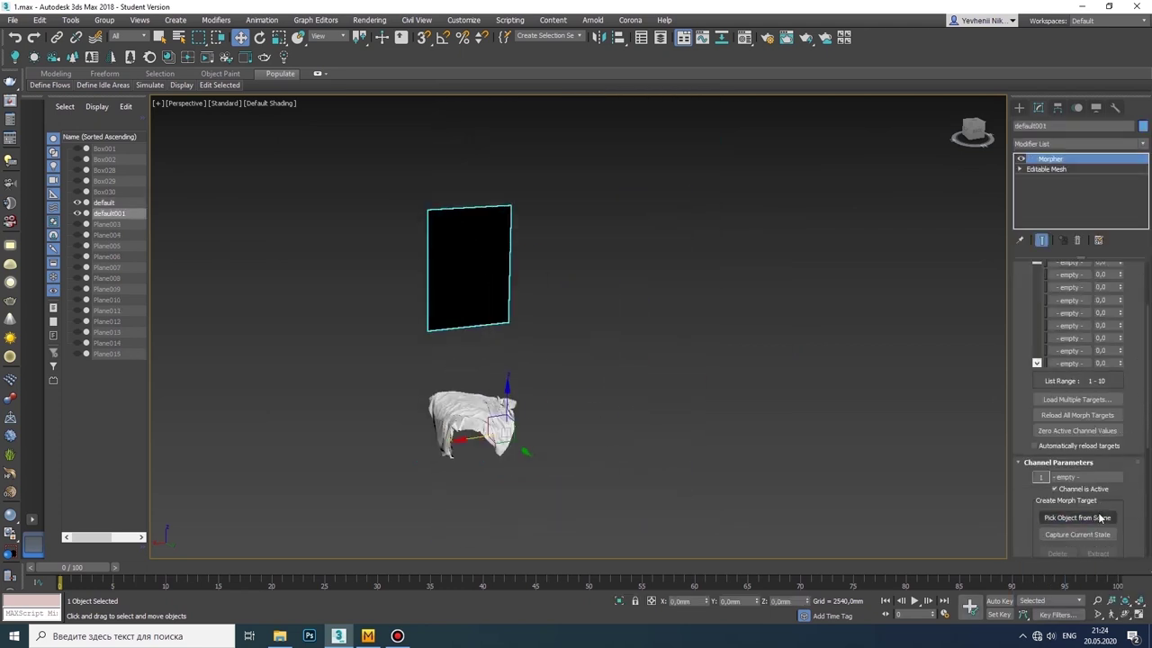
click(495, 430)
scroll(1115, 342, up, 2)
drag(1120, 322, 1114, 302)
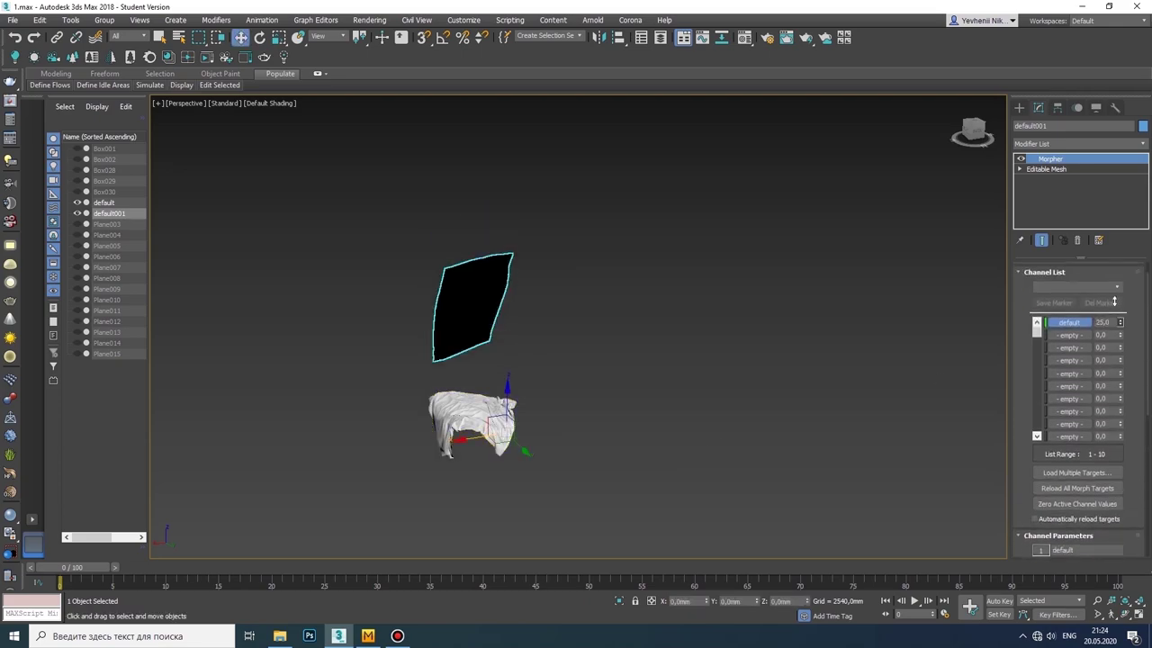
click(1020, 107)
Step: Draw a small box in the enlarged Front viewport near the cloth's lower-right corner
click(1136, 614)
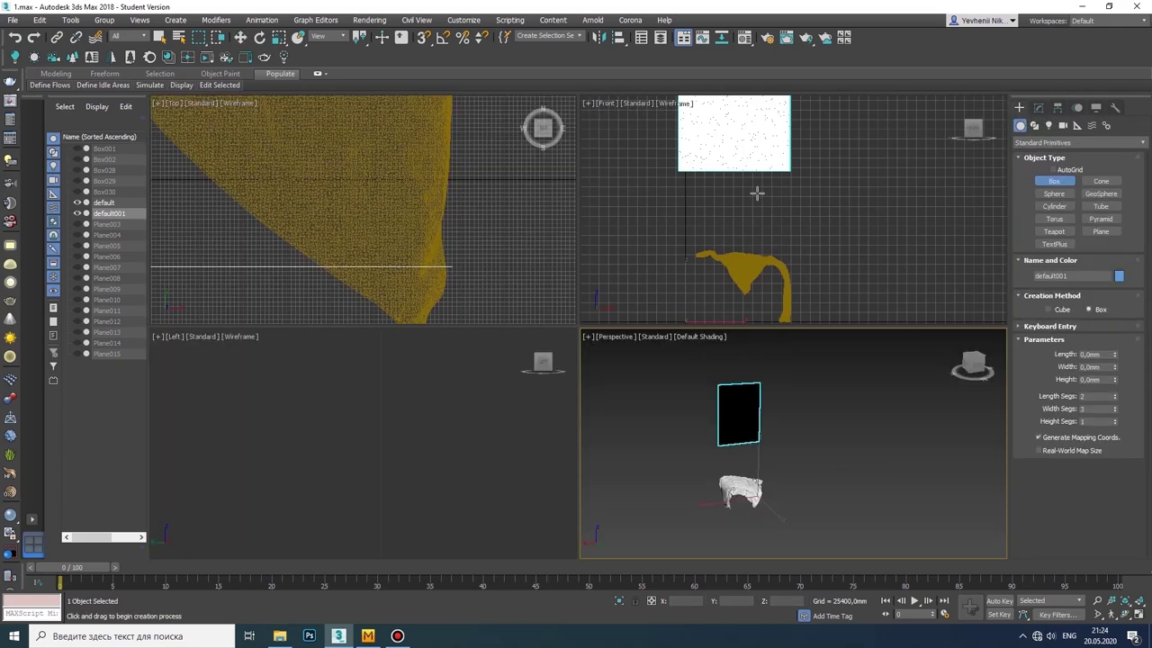
click(1137, 614)
scroll(540, 333, up, 3)
scroll(664, 339, up, 2)
scroll(702, 390, up, 1)
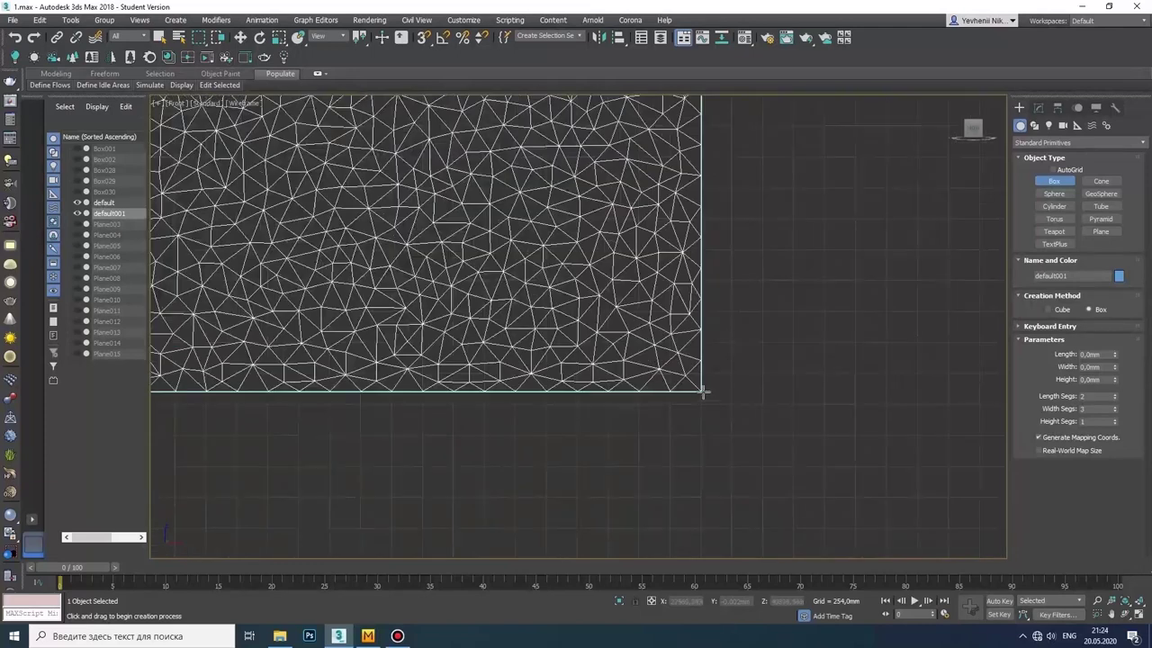
drag(702, 391, 636, 345)
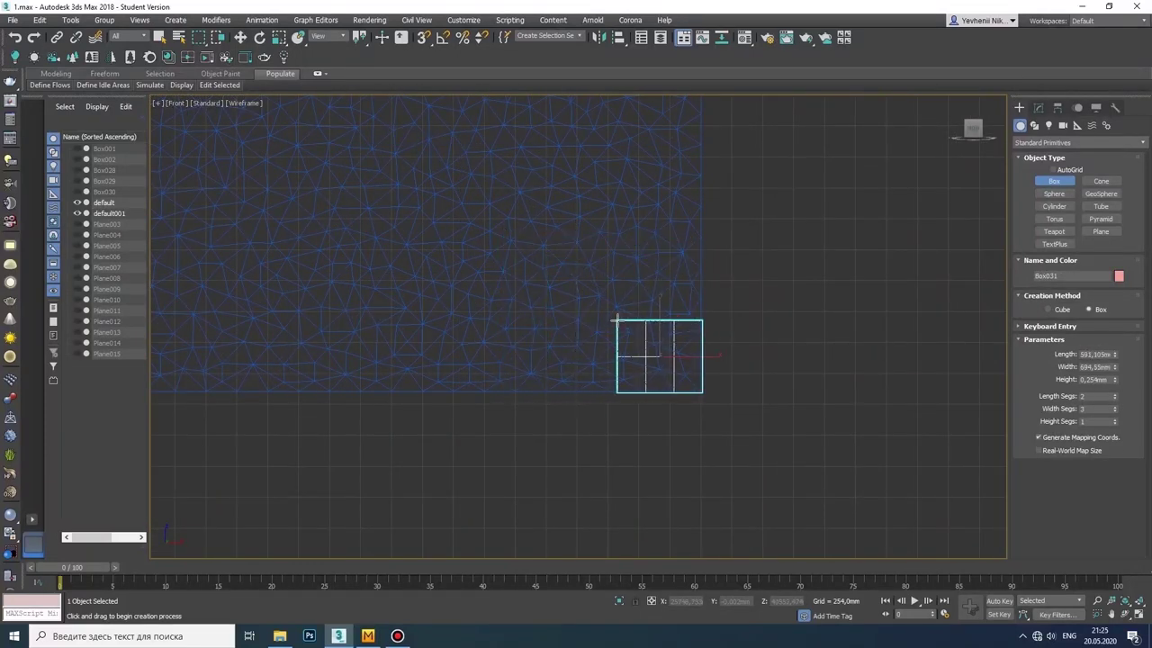
scroll(755, 369, up, 2)
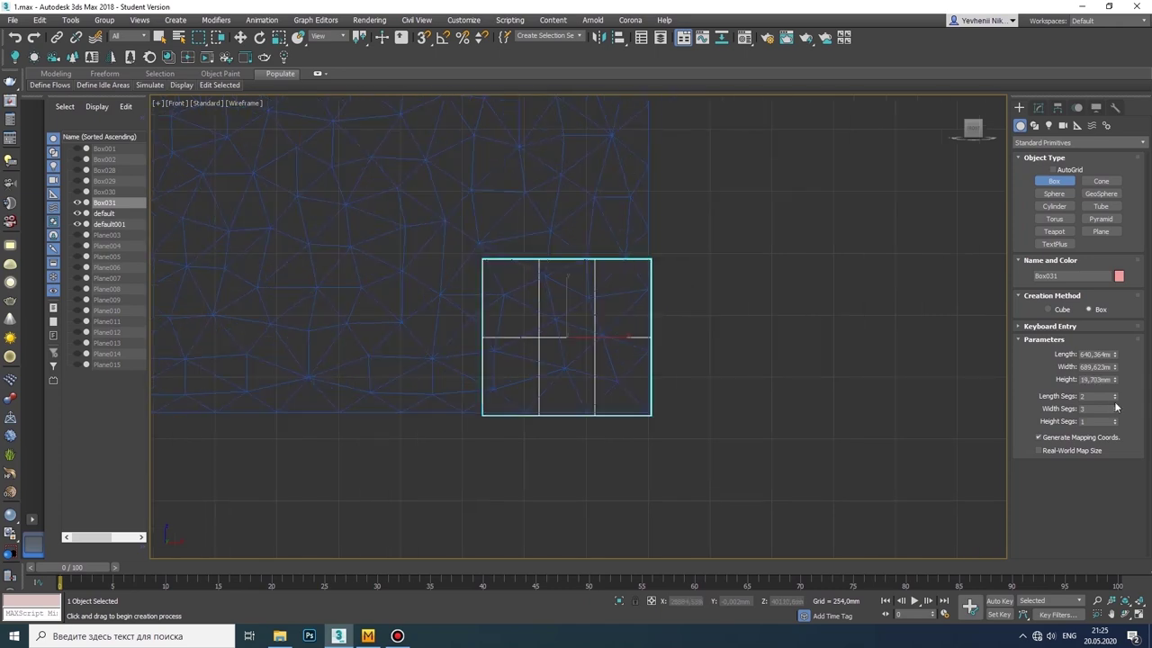
Step: Round the box with TurboSmooth and convert it to an editable poly
click(1039, 107)
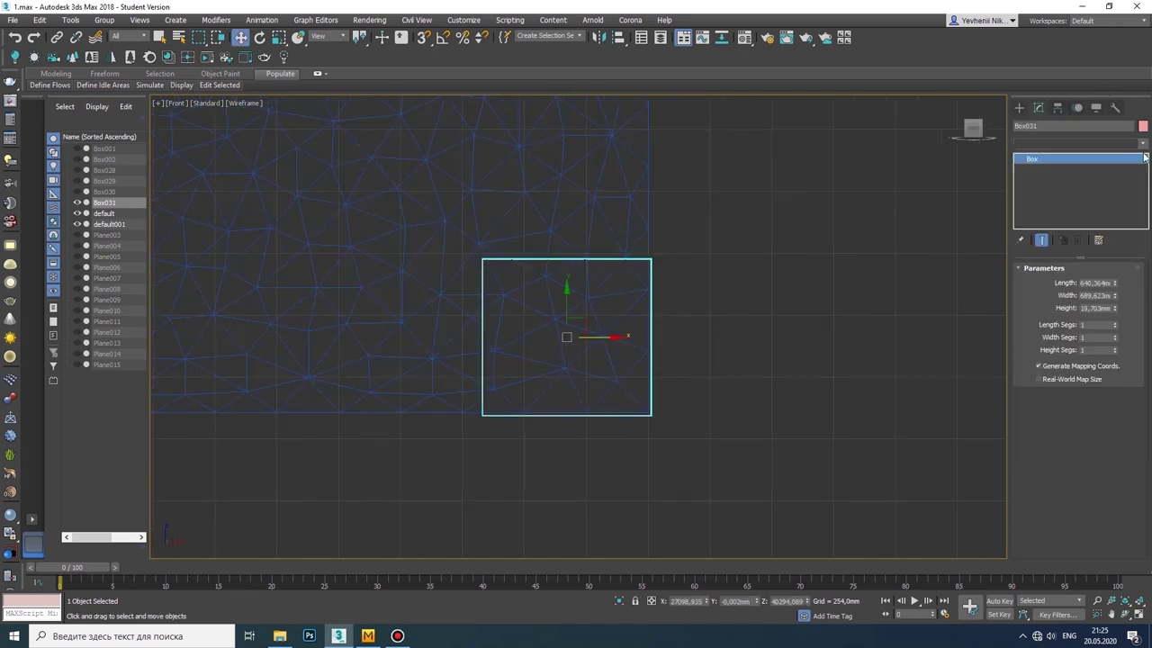
click(1080, 144)
click(1072, 369)
scroll(467, 255, up, 3)
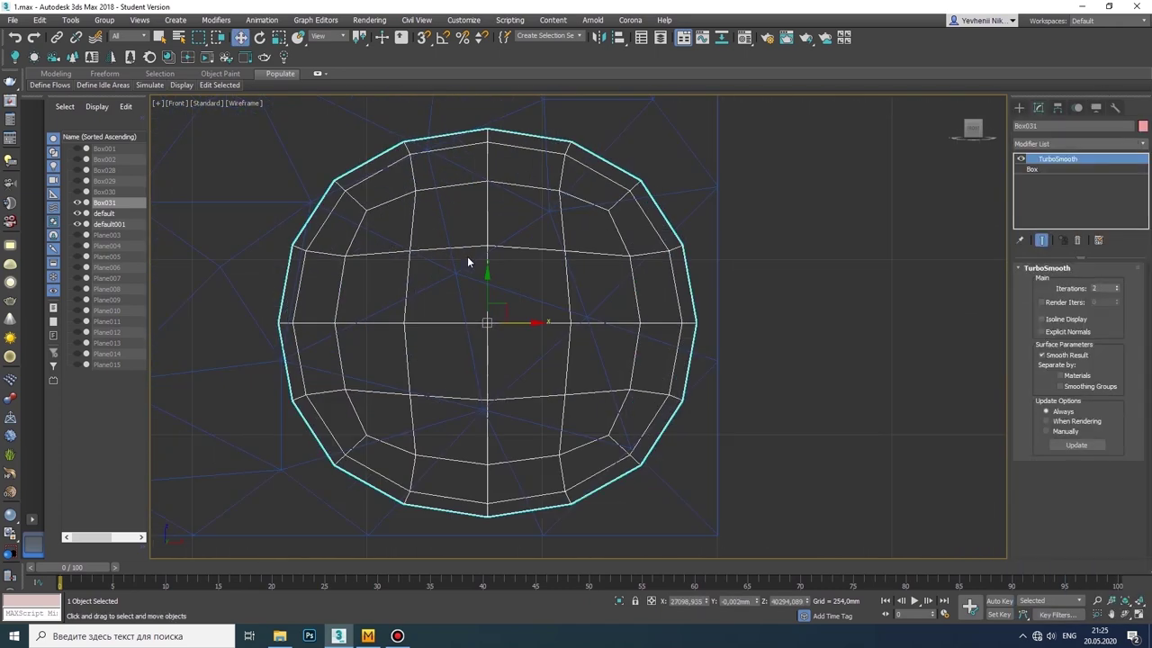
scroll(472, 262, down, 2)
right_click(476, 267)
click(648, 394)
click(1143, 144)
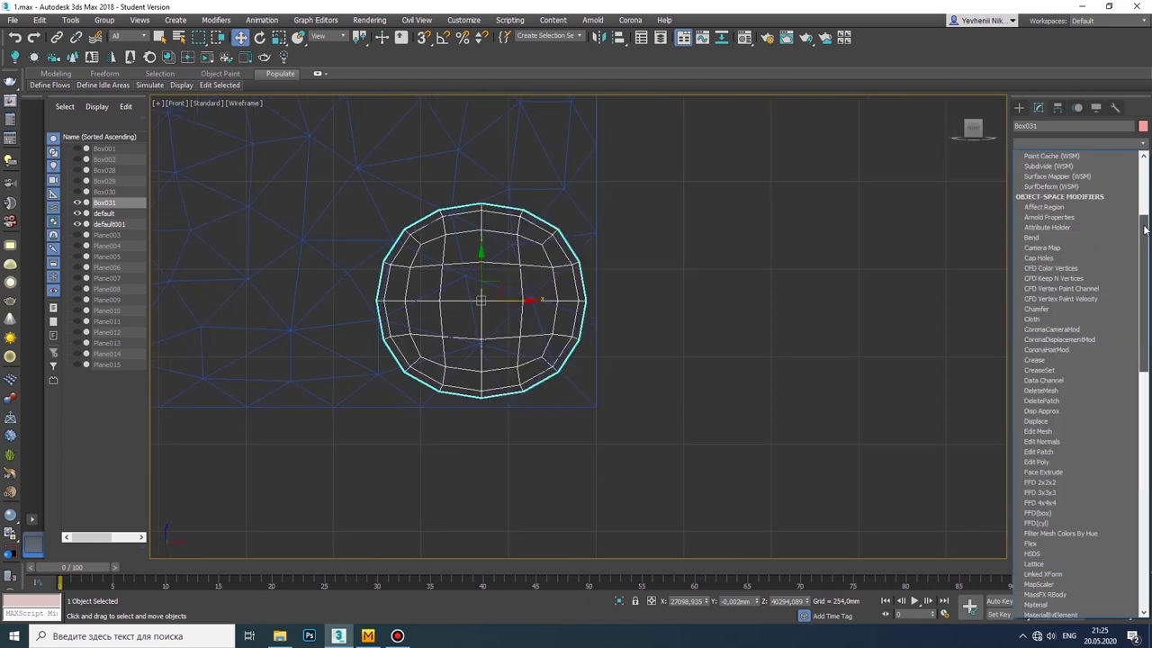
click(900, 273)
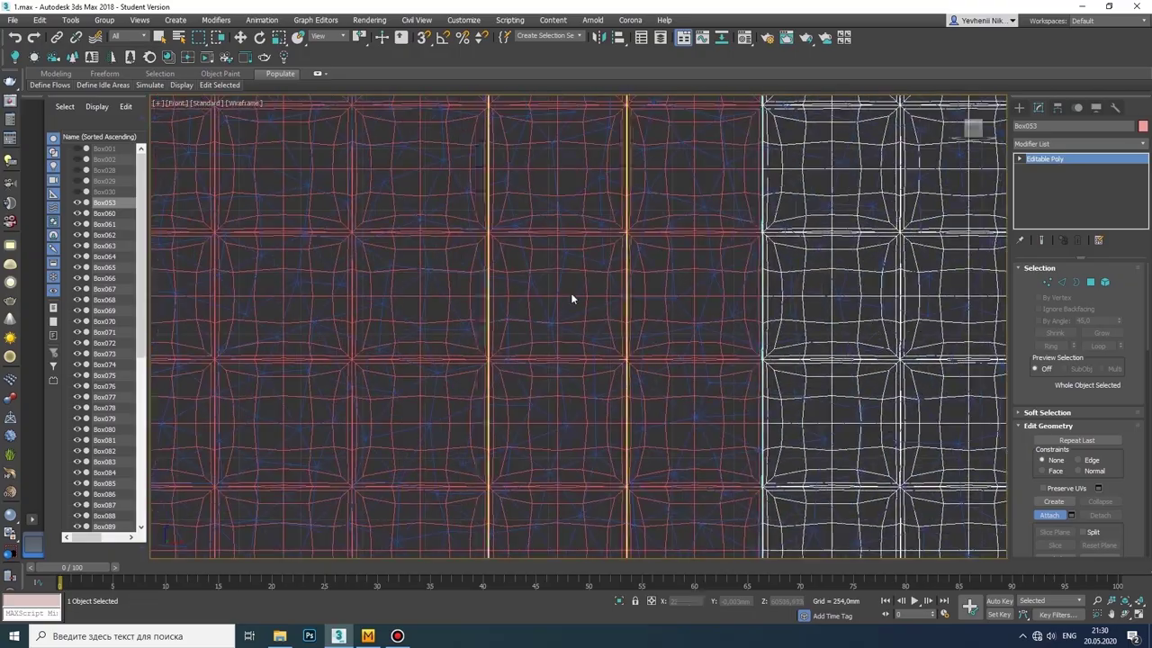
Step: Attach the remaining quilt box columns to Box053
click(570, 297)
click(681, 297)
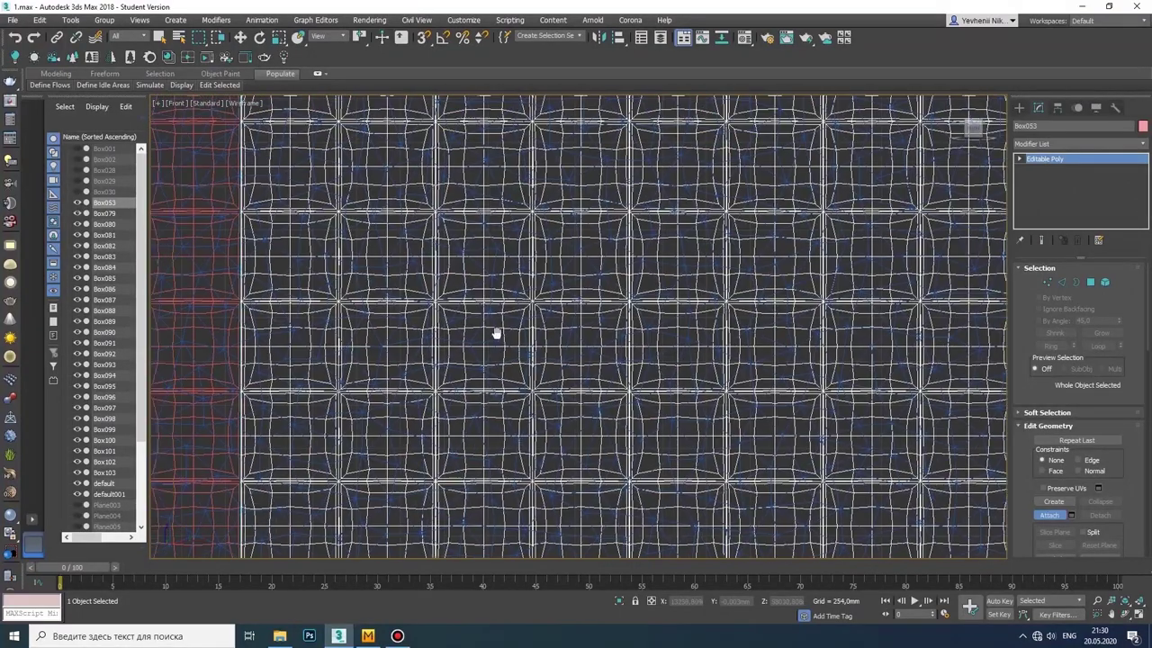
click(610, 330)
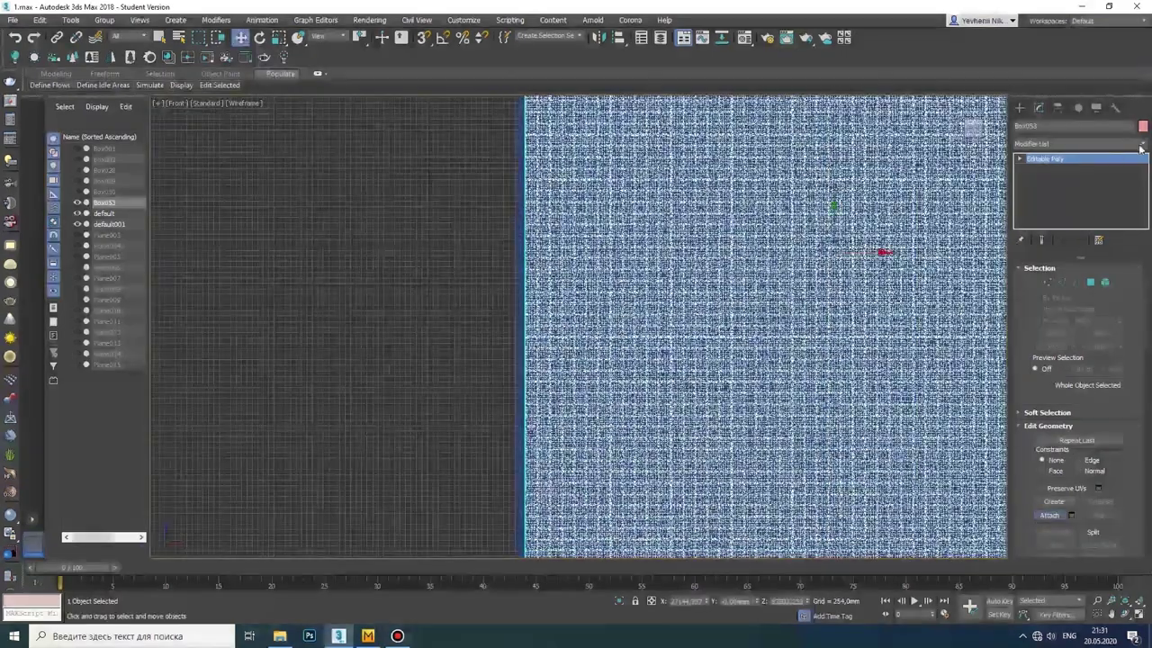
Step: Add an FFD 2x2x2 to Box053, collapse the stack, and return to four viewports
click(1140, 149)
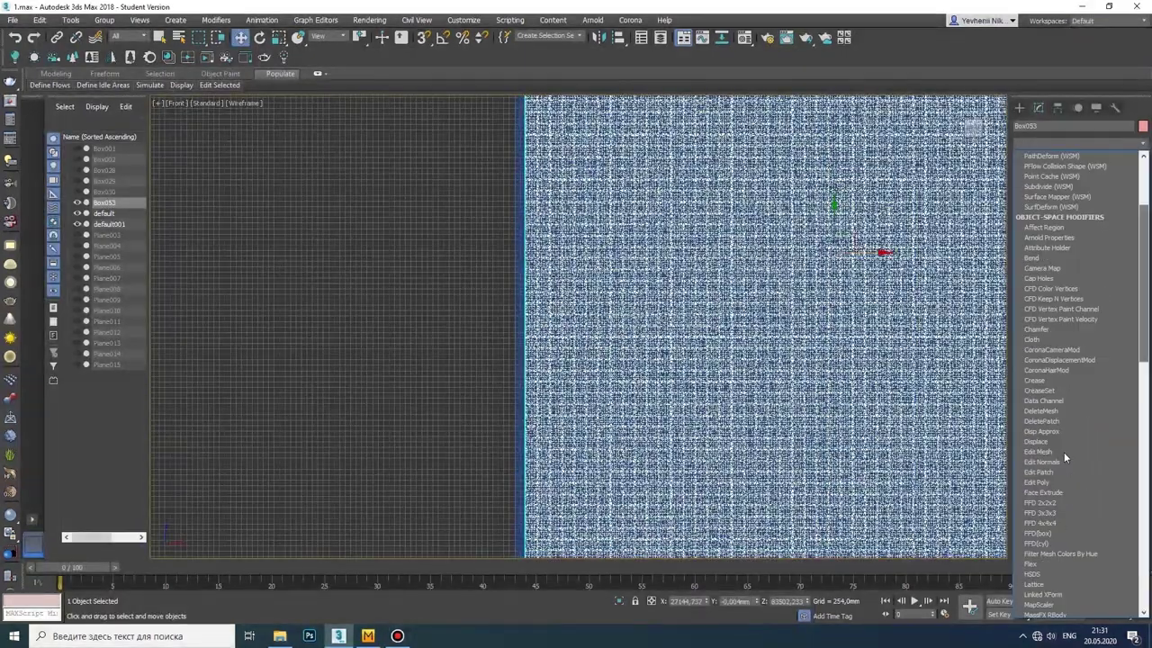
click(1052, 178)
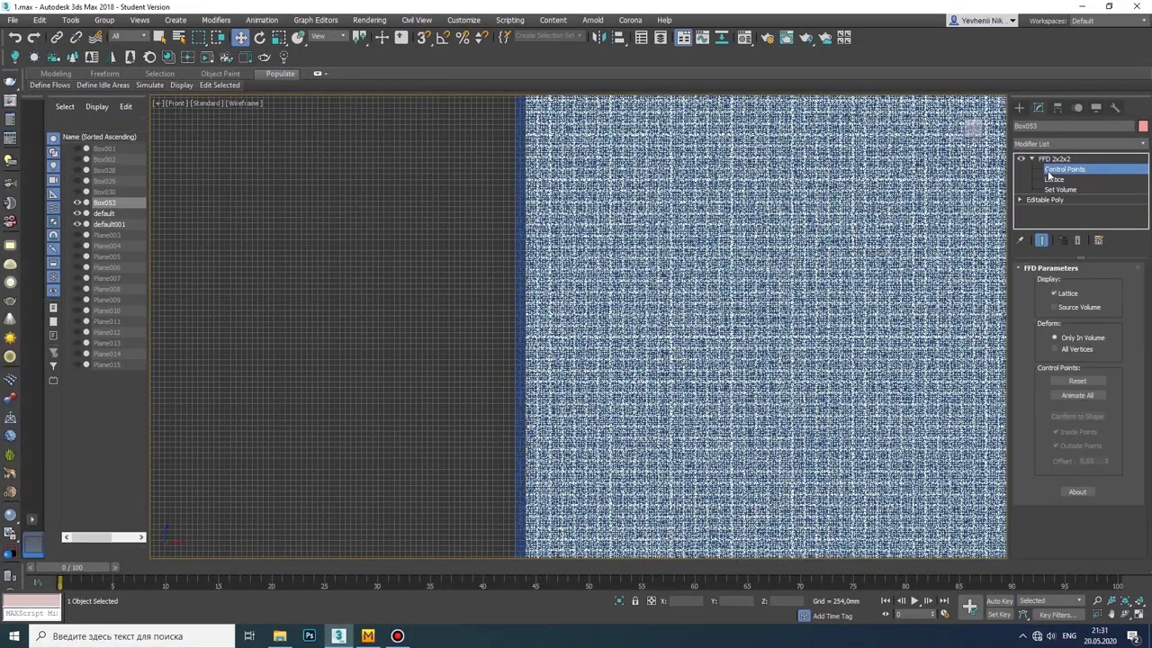
key(z)
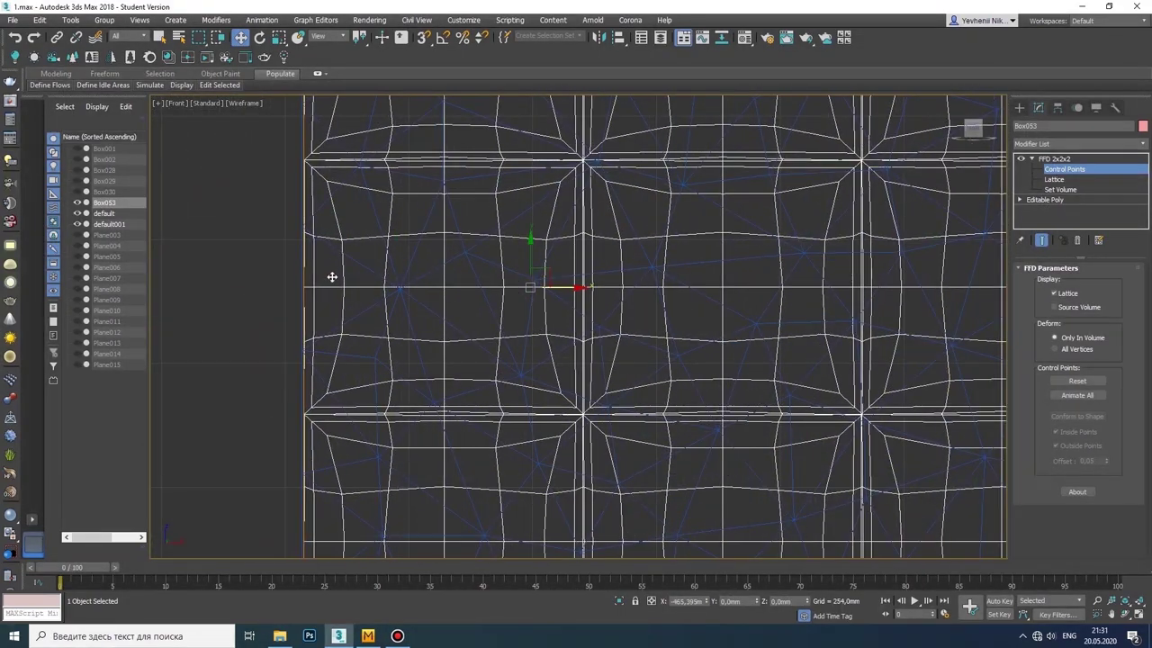
right_click(330, 275)
click(475, 396)
key(z)
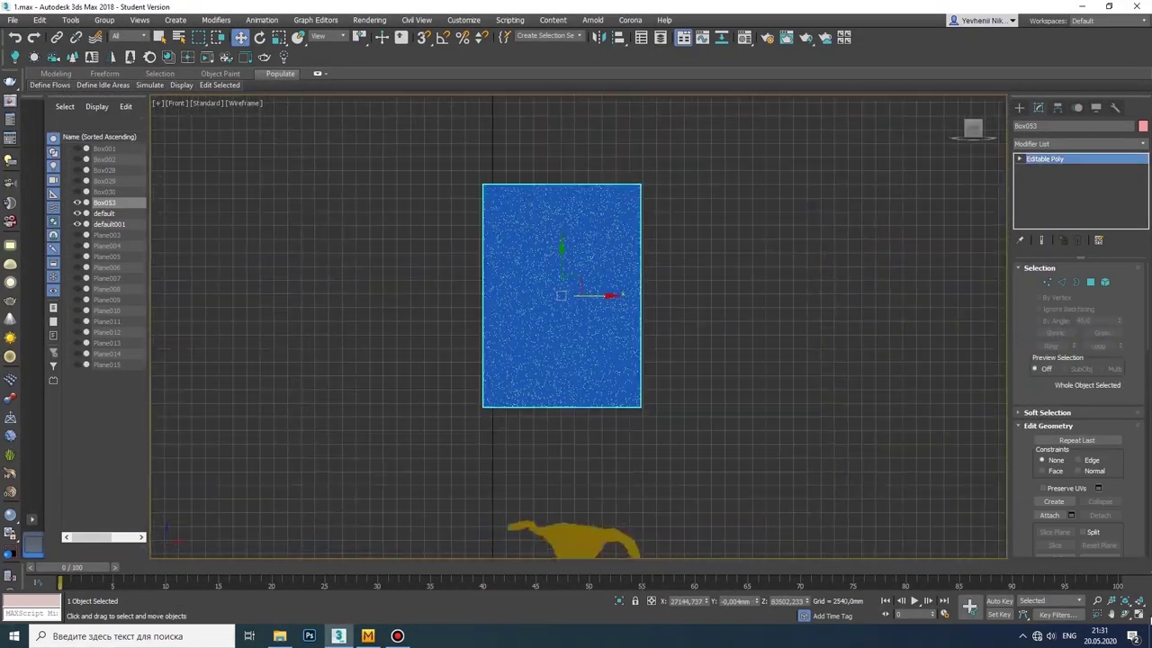
key(alt+w)
Step: In the enlarged Top view, shift-drag Box053 downward to clone it as Box054
click(359, 230)
key(z)
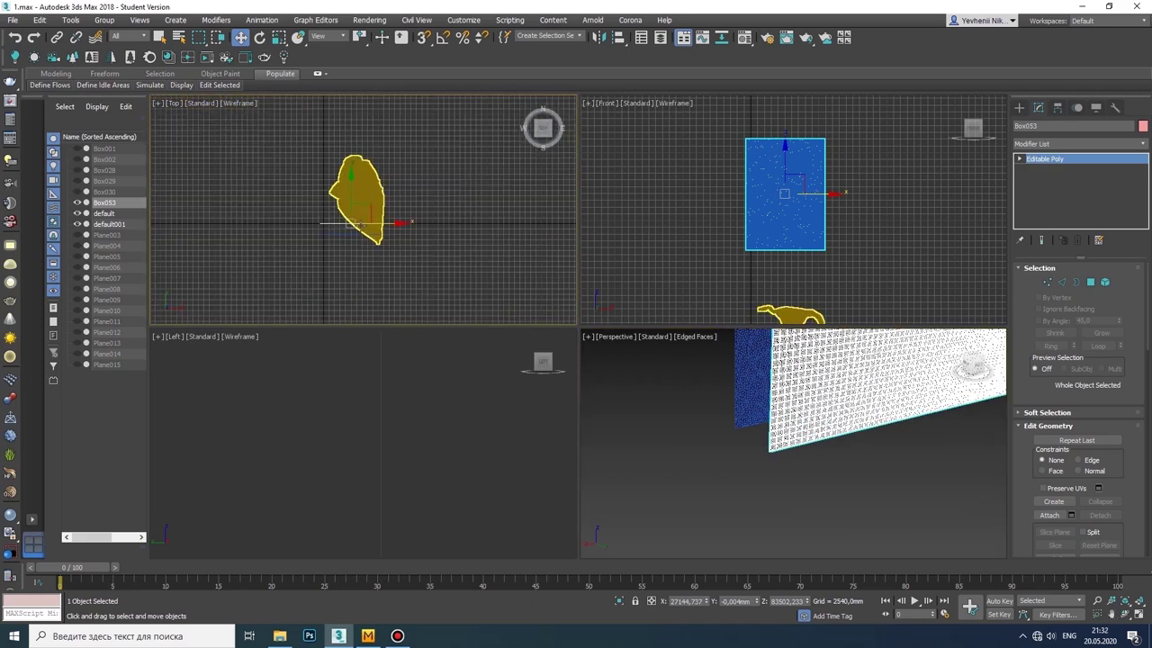
click(1139, 613)
shift+drag(581, 338, 581, 461)
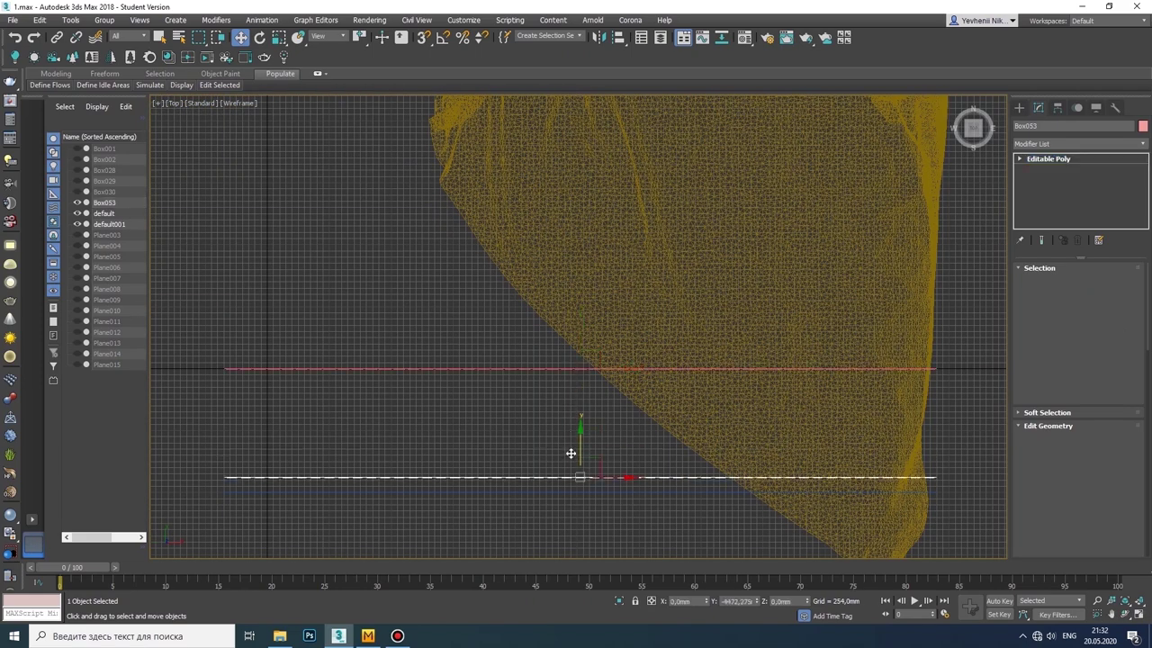
key(Return)
key(z)
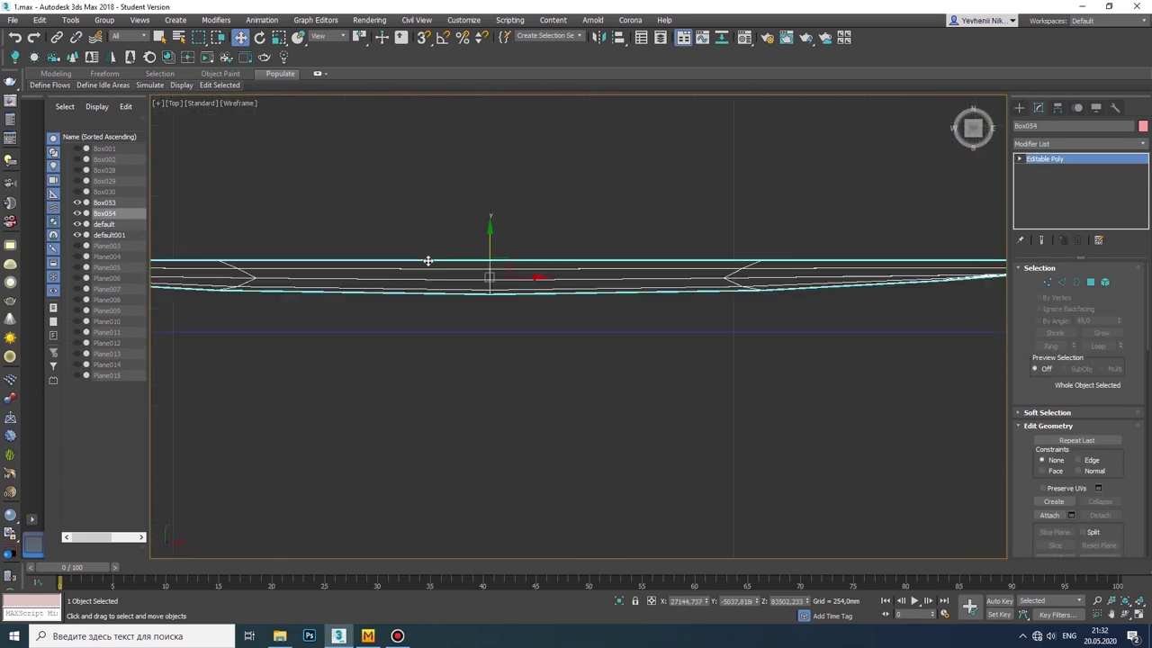
scroll(550, 406, up, 5)
scroll(550, 406, down, 3)
scroll(556, 360, down, 3)
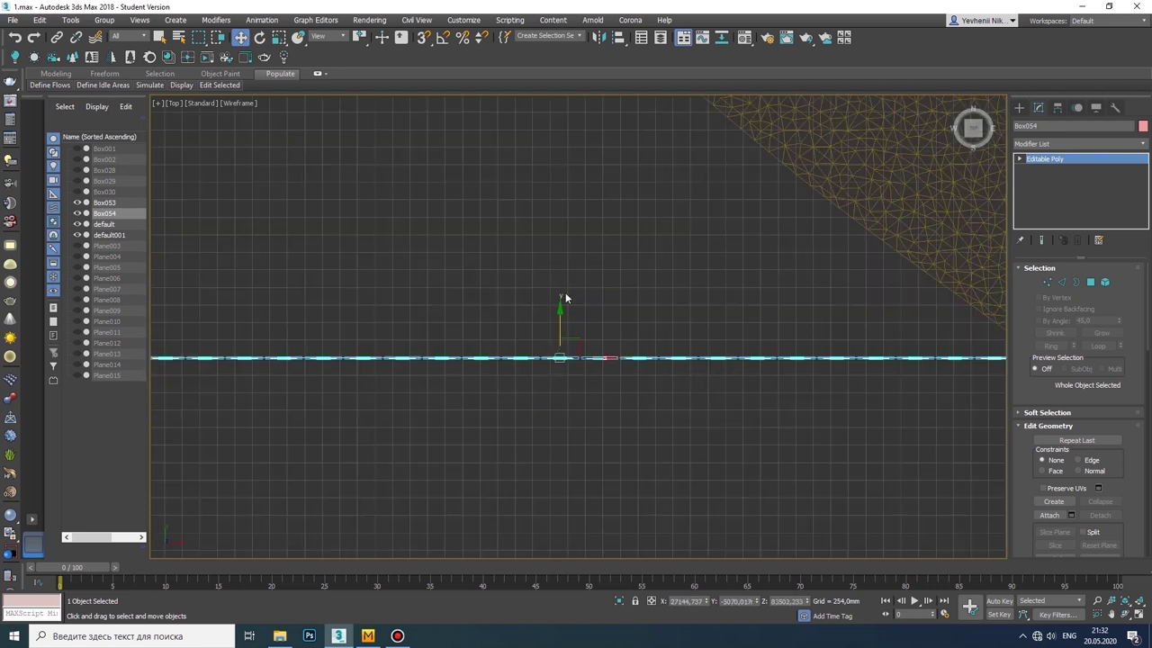
Step: Add a Skin Wrap deformer to Box054 so it follows the morphed cloth default001
click(110, 235)
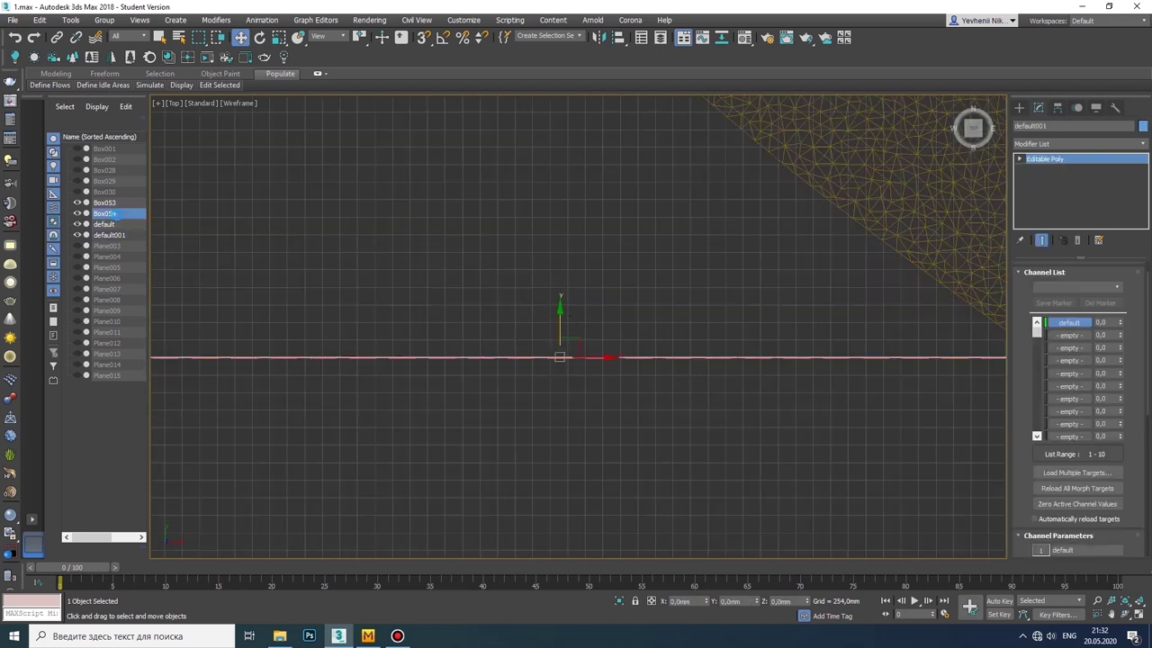
click(1143, 143)
scroll(1068, 227, down, 10)
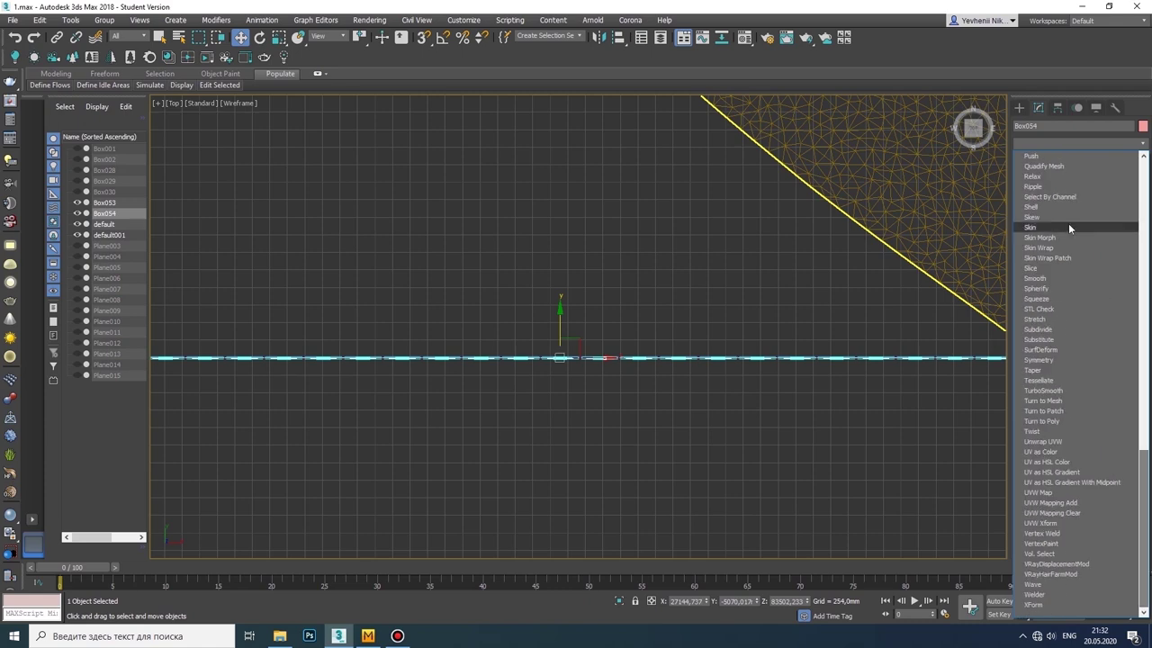
click(1069, 247)
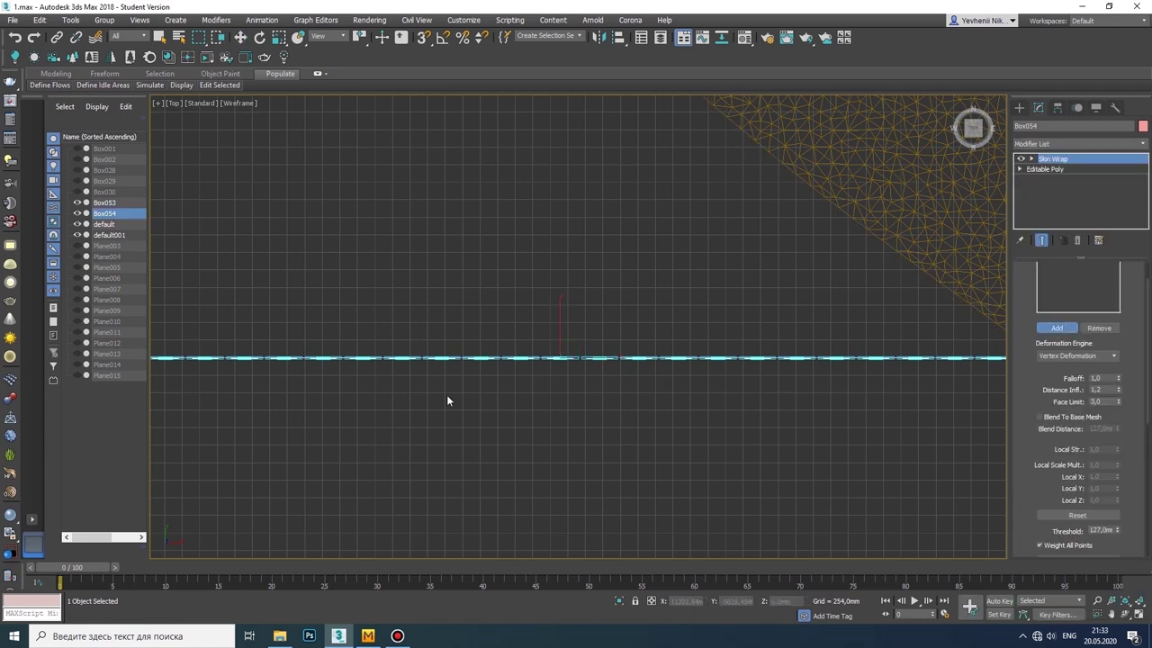
key(w)
click(1021, 107)
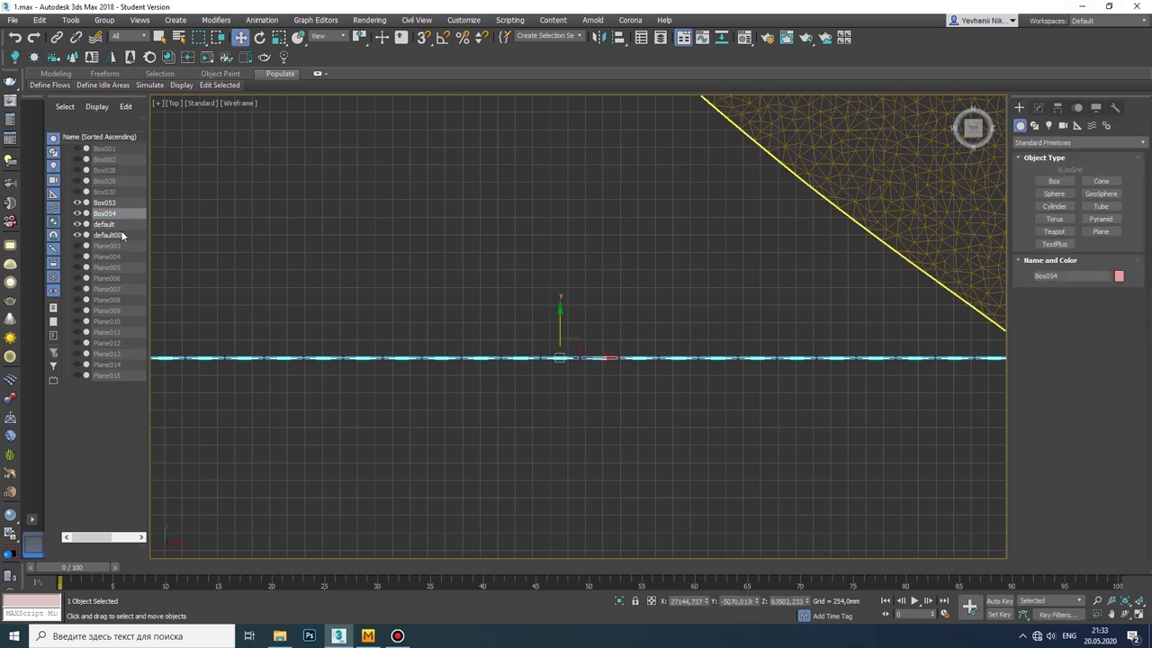
click(1041, 108)
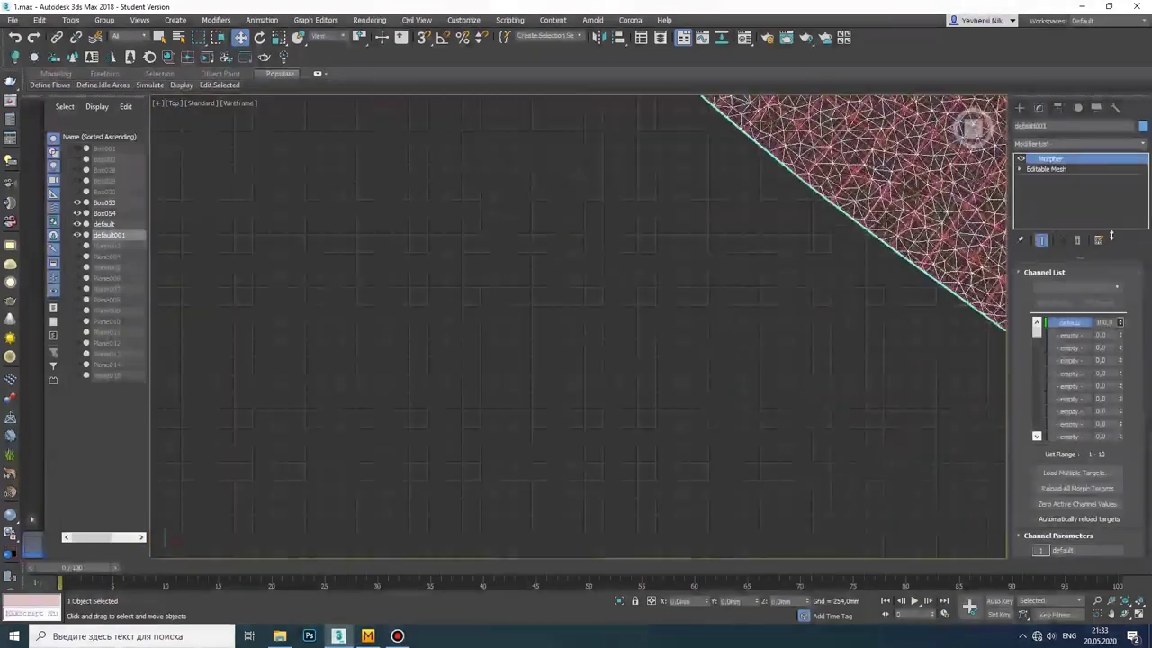
Step: Select Box054 and the default cloth pieces and convert them into one editable mesh, Object001
click(1019, 107)
click(663, 303)
right_click(663, 306)
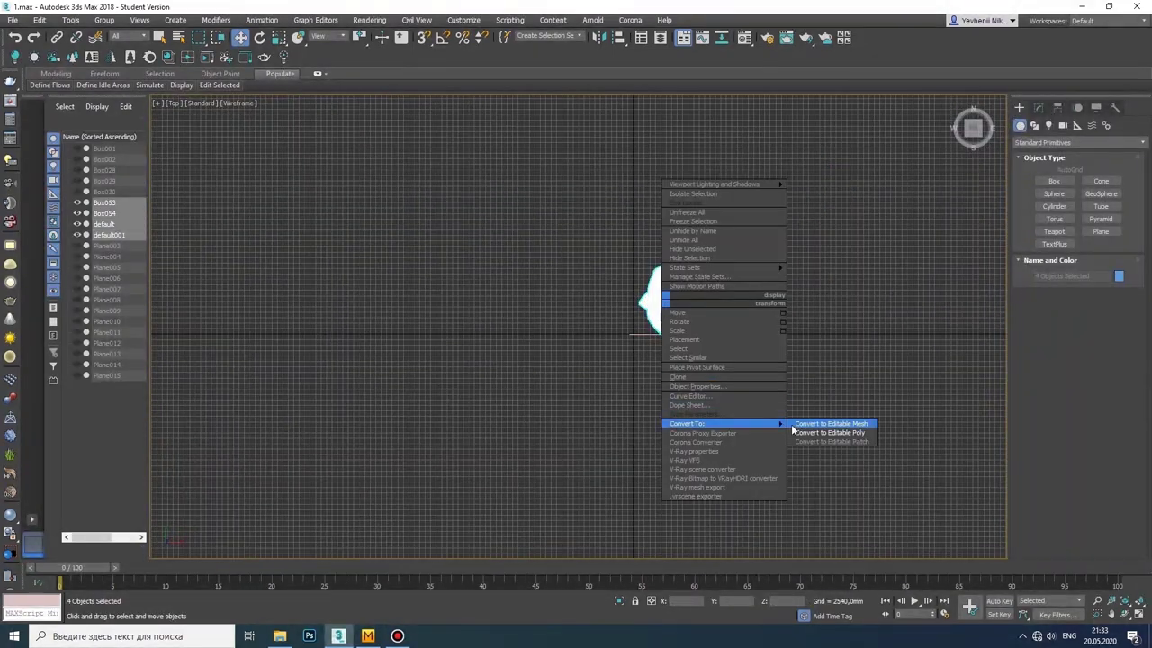
click(750, 371)
click(749, 371)
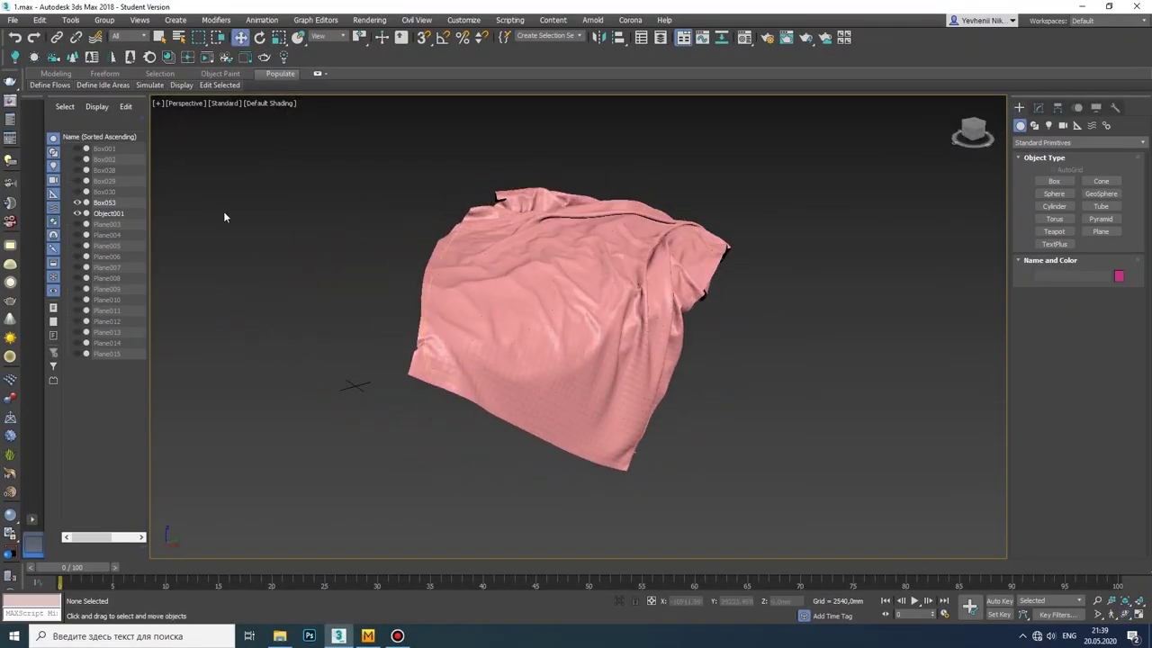
Step: Unhide Plane003, Plane004, Plane010–Plane012, Box001 and Box028–Box030 in the Scene Explorer
click(77, 224)
click(78, 235)
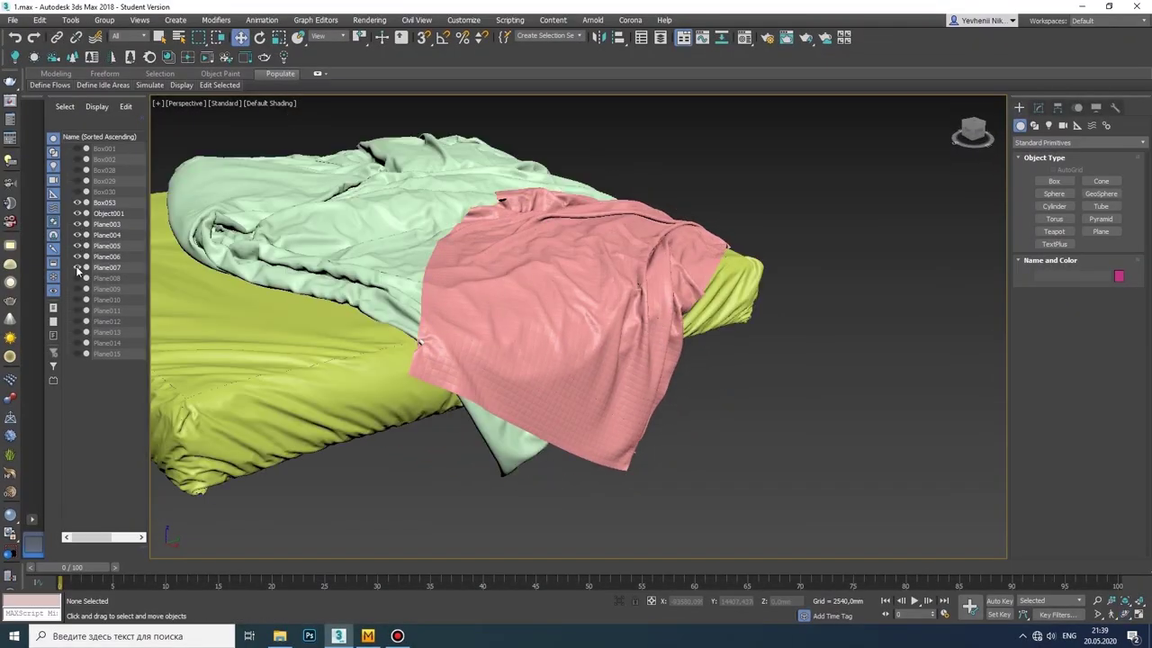
drag(75, 303, 75, 335)
click(78, 150)
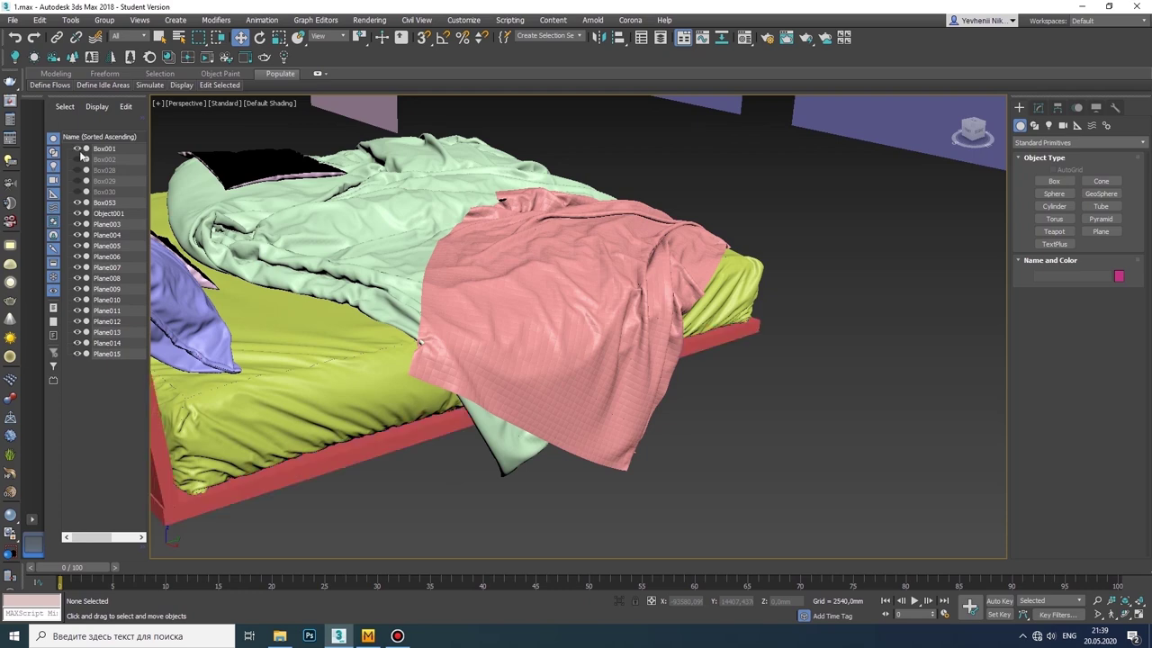
drag(77, 170, 78, 192)
Step: Delete the five leftover flat planes and orbit to a high three-quarter view of the bed
alt+middle_drag(378, 270, 500, 246)
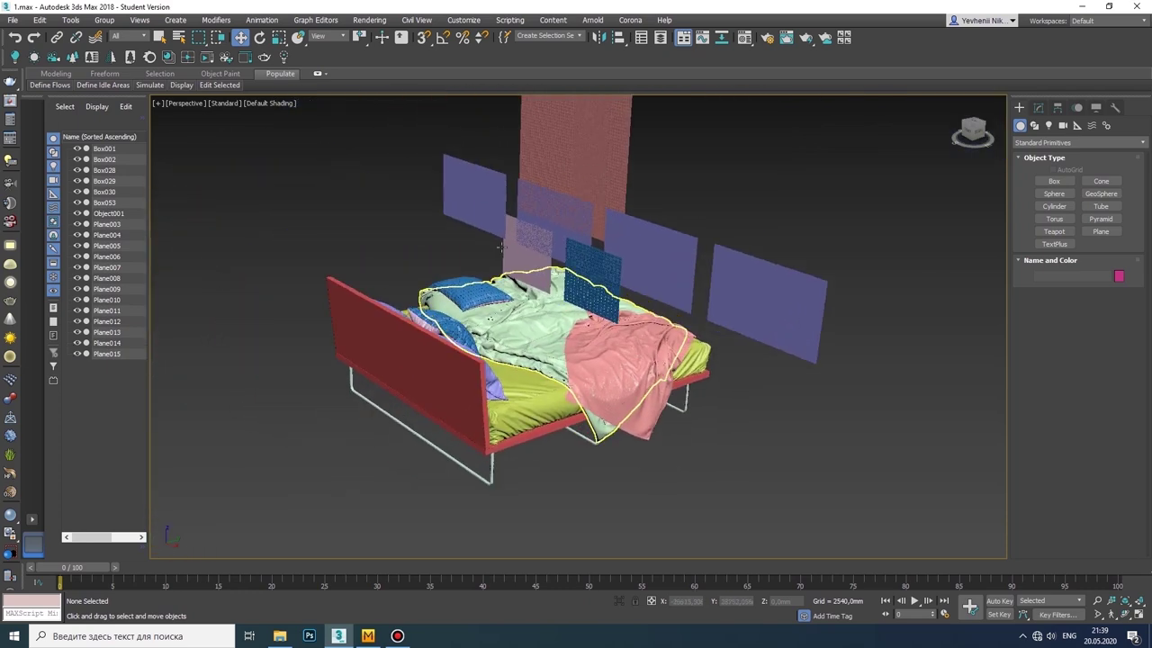
click(644, 231)
key(Delete)
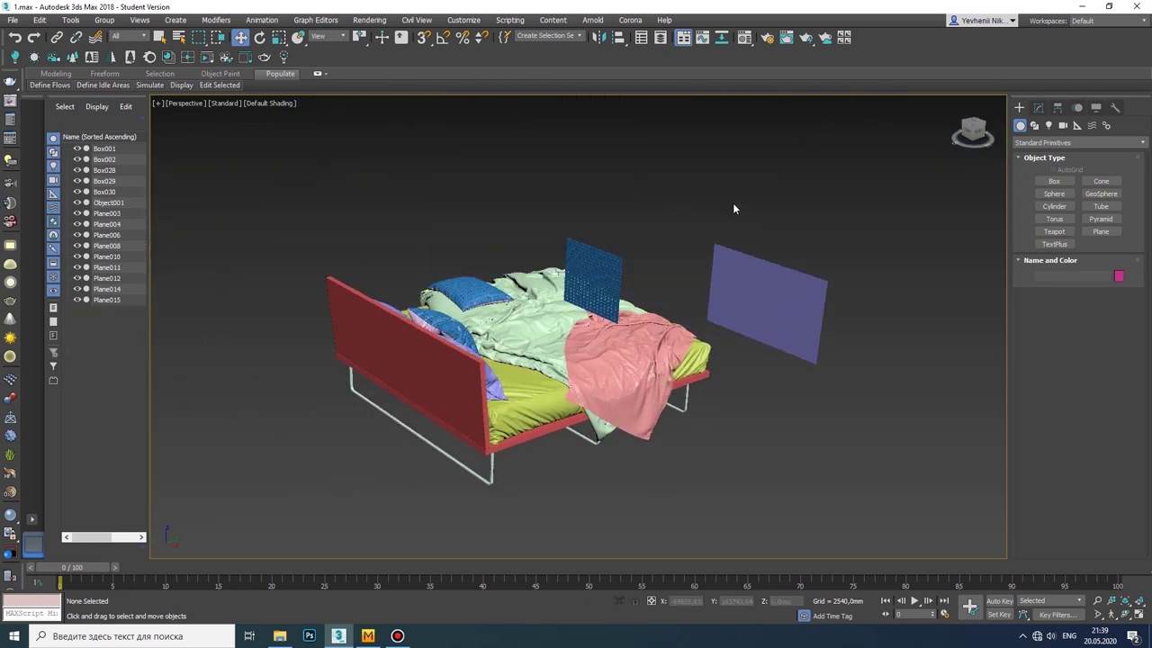
scroll(630, 329, up, 3)
scroll(630, 330, up, 2)
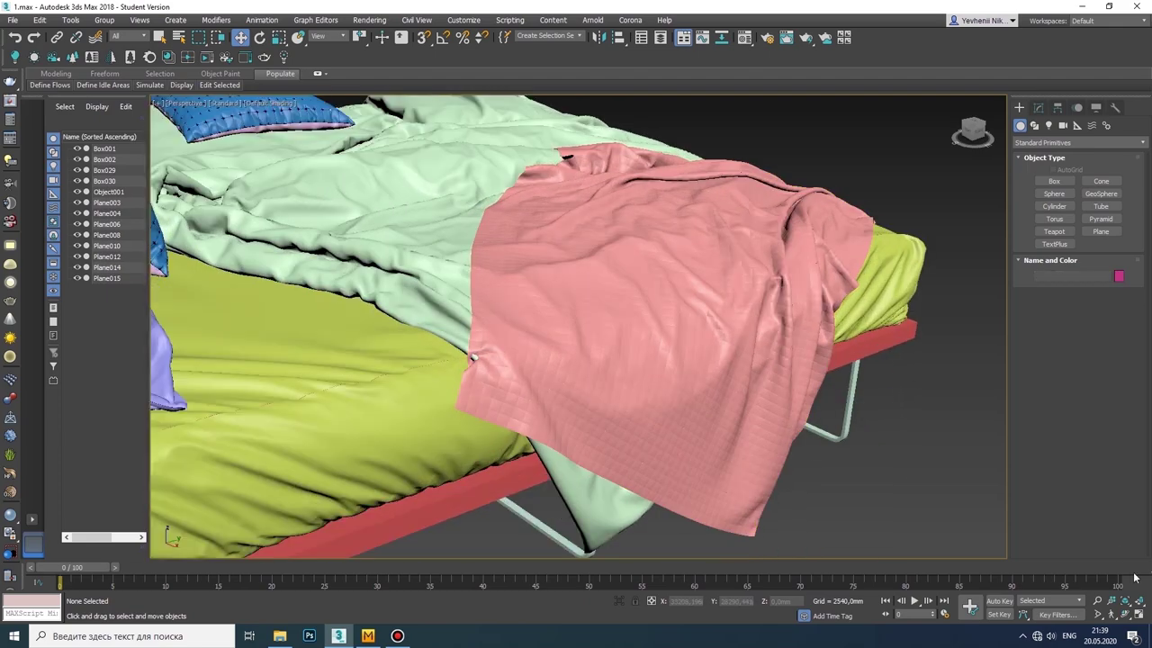
scroll(630, 329, down, 5)
alt+middle_drag(630, 330, 435, 318)
drag(435, 319, 532, 280)
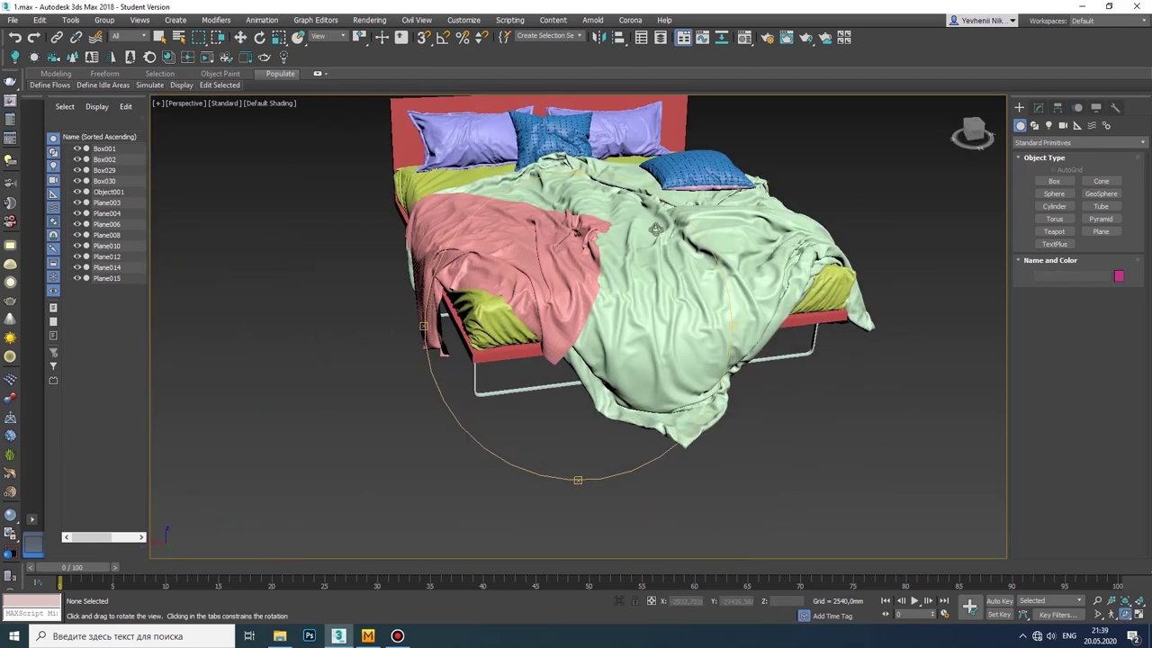